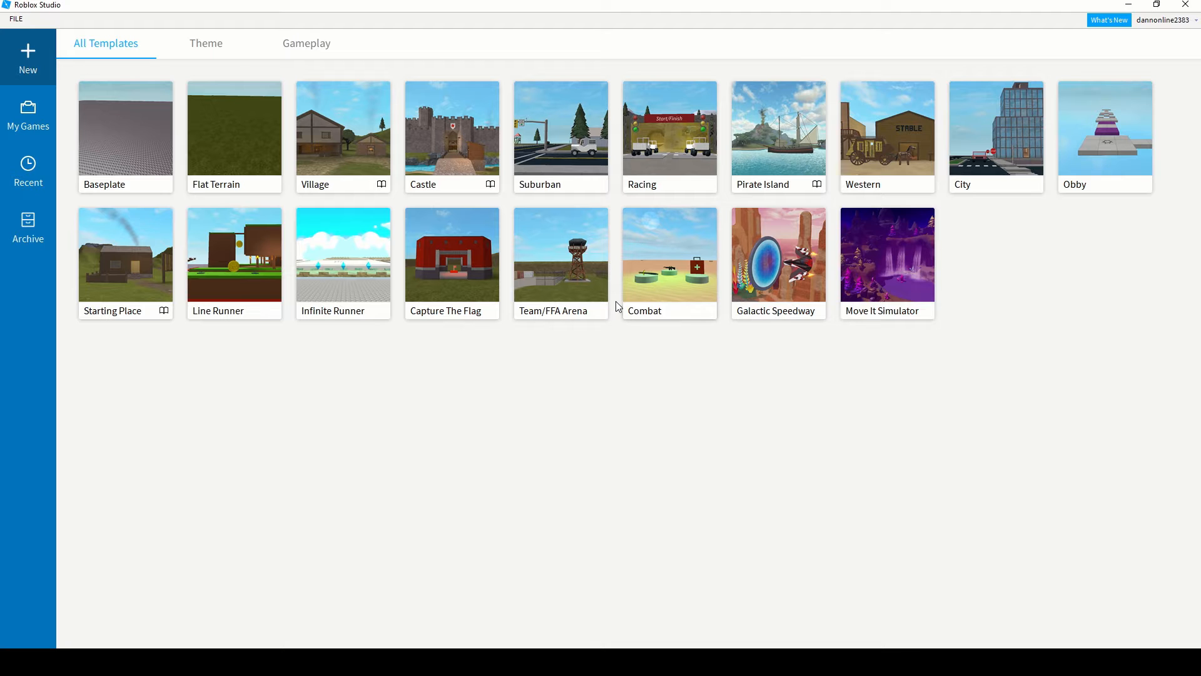
- Create a new place from the Baseplate template and show the Toolbox, Tutorials and Terrain Editor windows
click(157, 170)
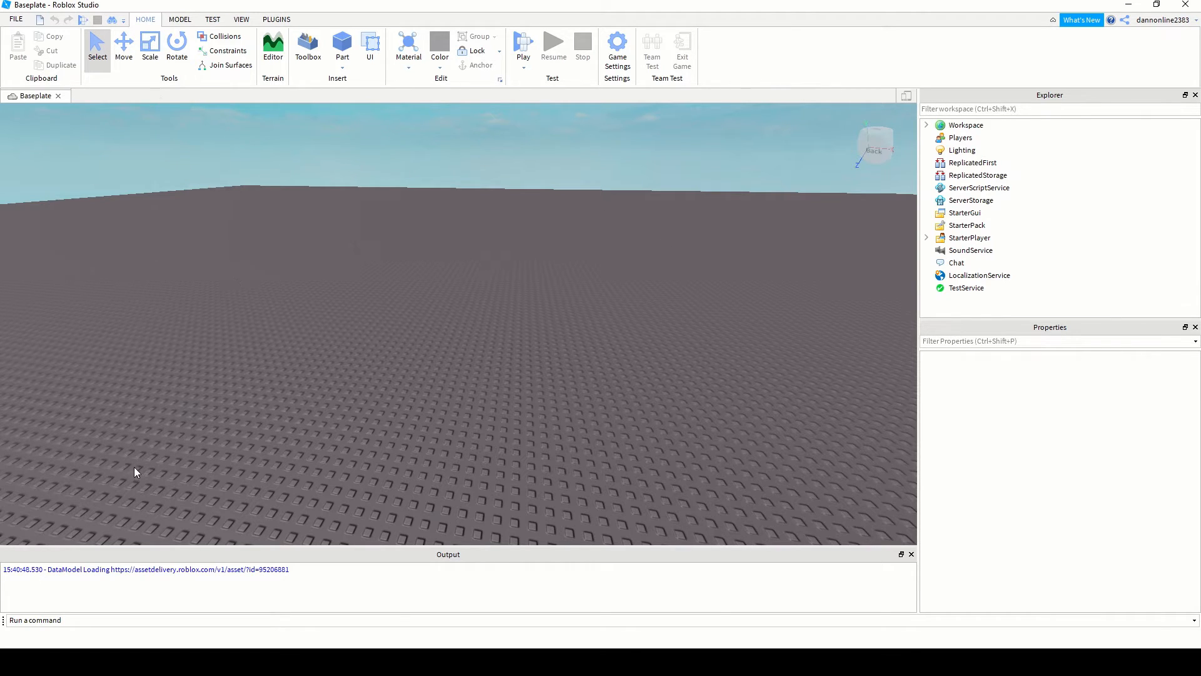
click(242, 20)
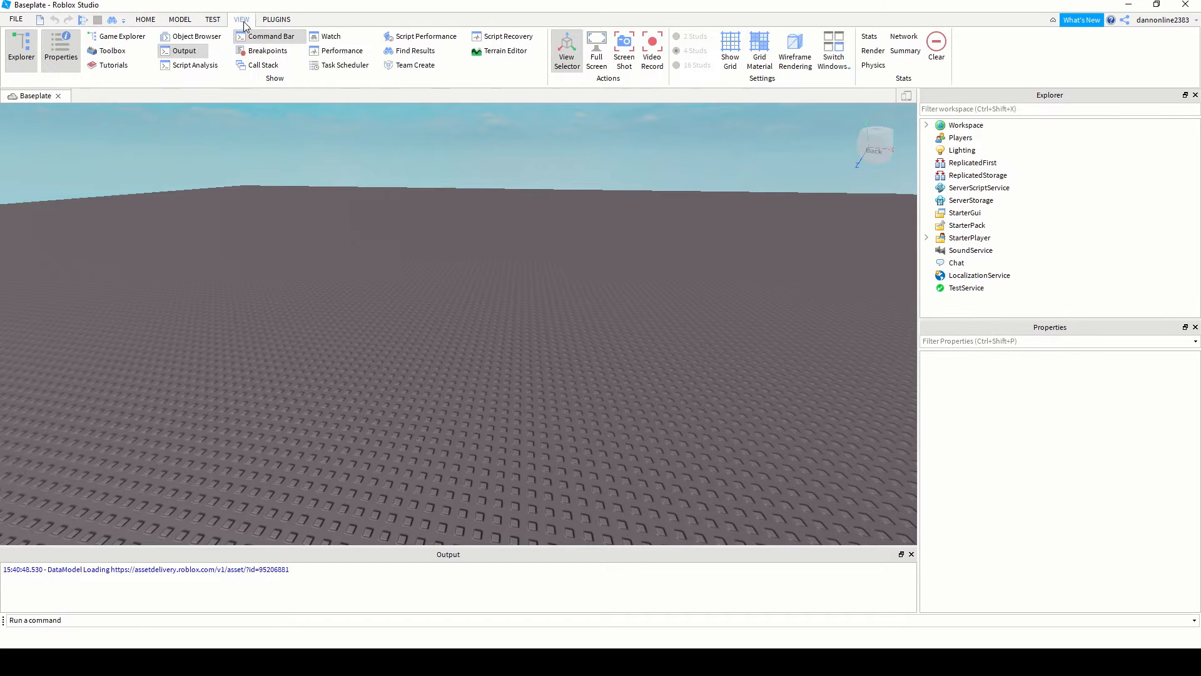
click(112, 51)
click(116, 69)
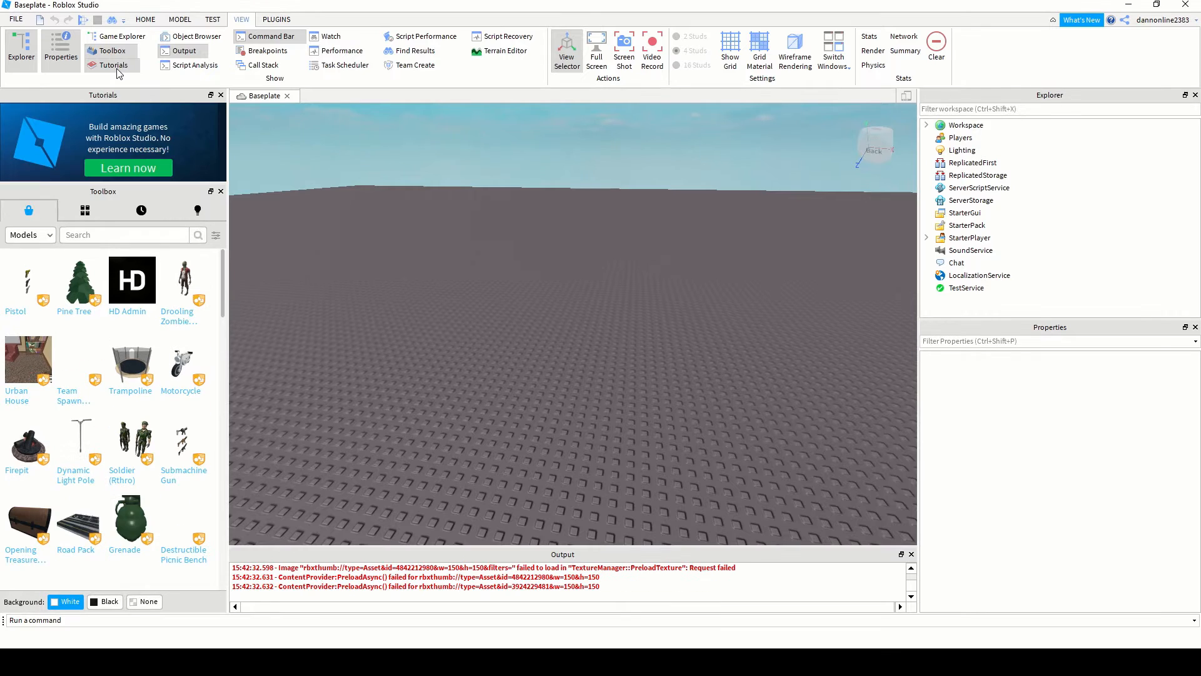
click(500, 51)
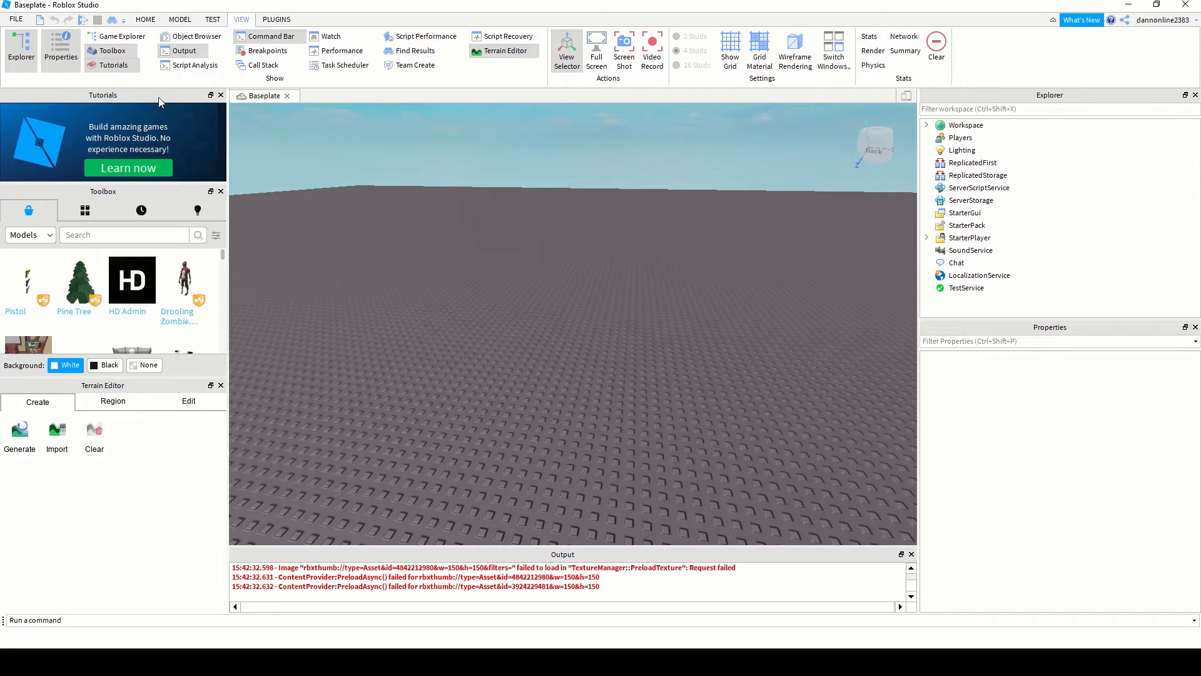
- Close the Tutorials window and enlarge the Toolbox to show three rows of models above the Terrain Editor
mouse_move(159, 101)
mouse_down()
mouse_move(714, 120)
mouse_move(330, 166)
mouse_move(554, 117)
mouse_move(960, 107)
mouse_move(988, 308)
mouse_move(236, 196)
mouse_move(168, 104)
mouse_move(144, 98)
mouse_up()
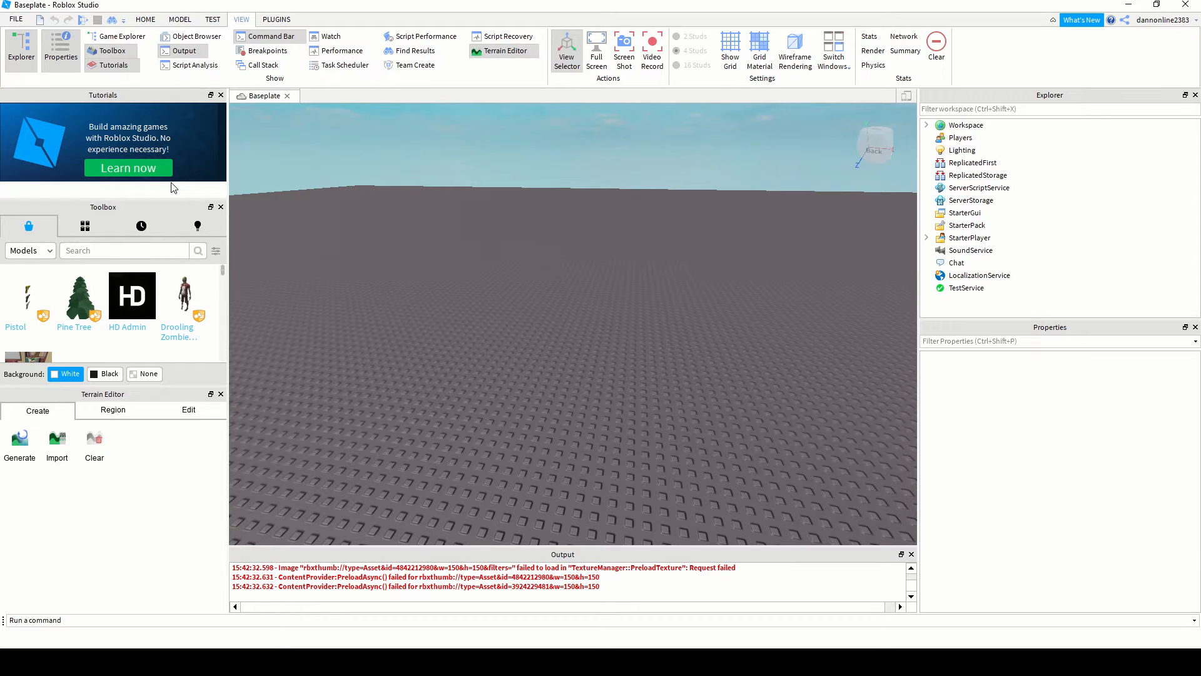
click(221, 95)
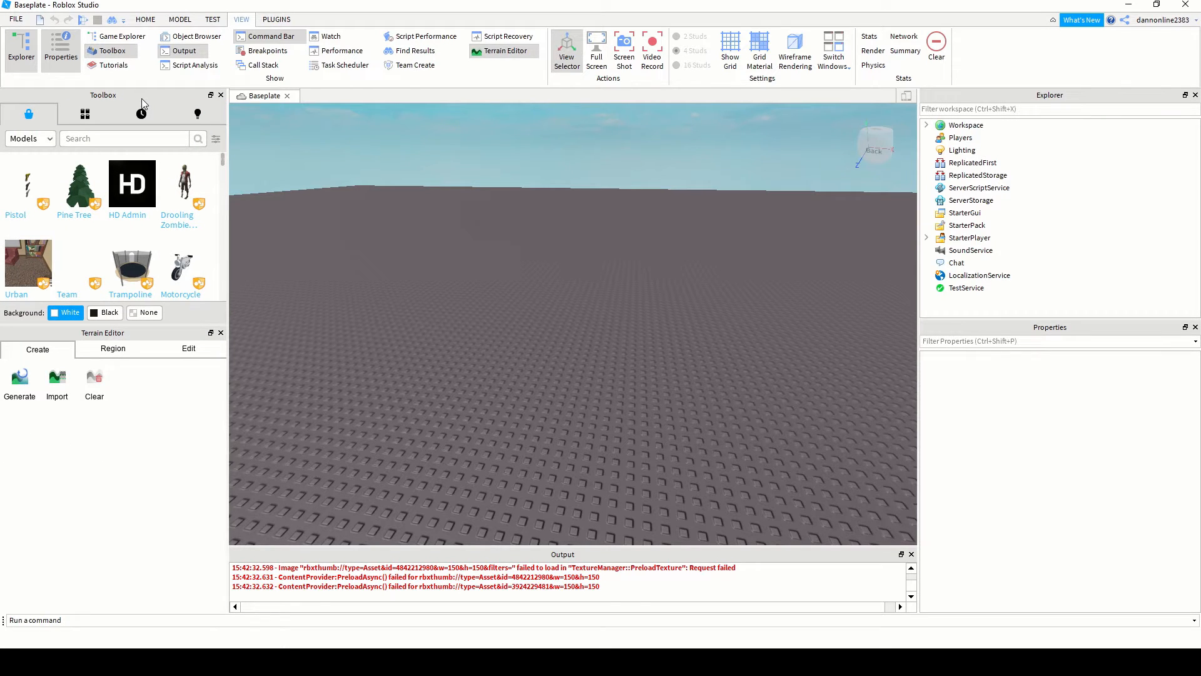
drag(159, 324, 154, 436)
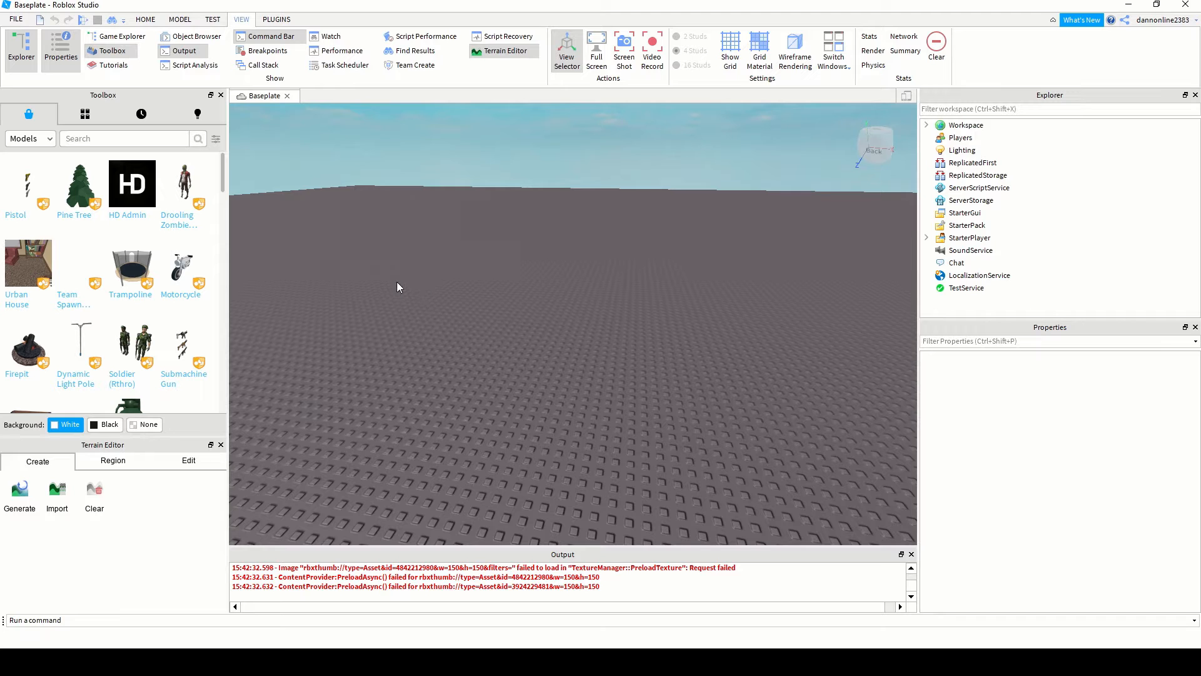
- Place three Pine Tree models from the Toolbox at separate spots on the baseplate
mouse_move(78, 215)
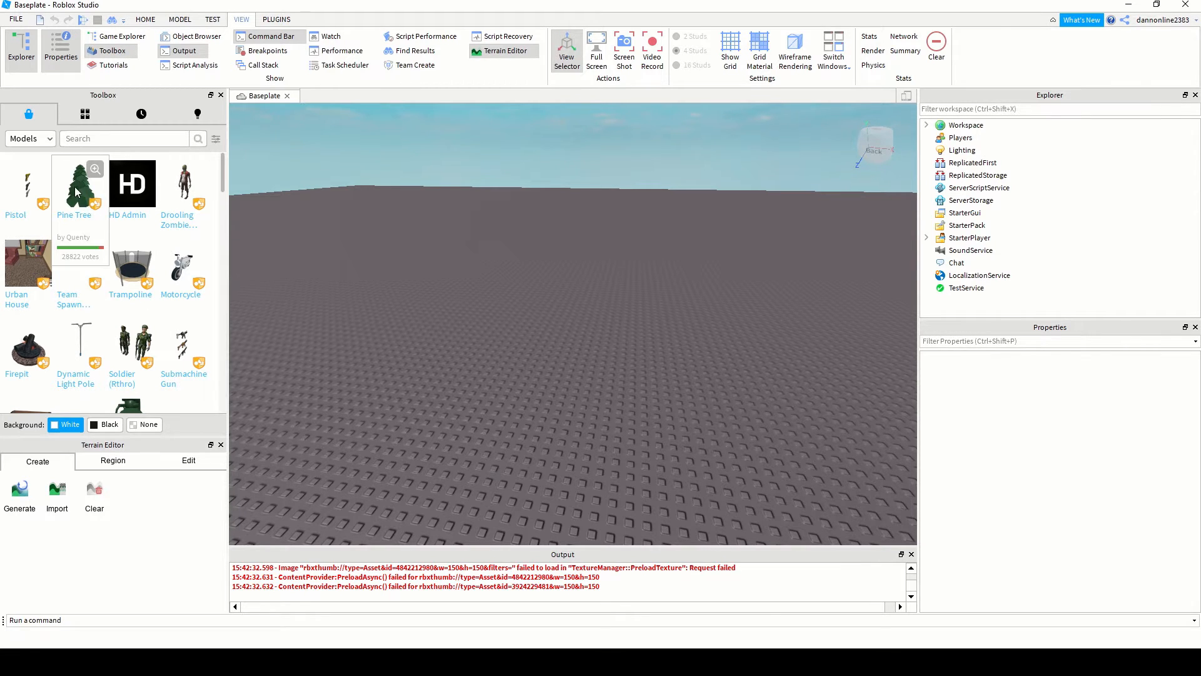
drag(74, 186, 494, 332)
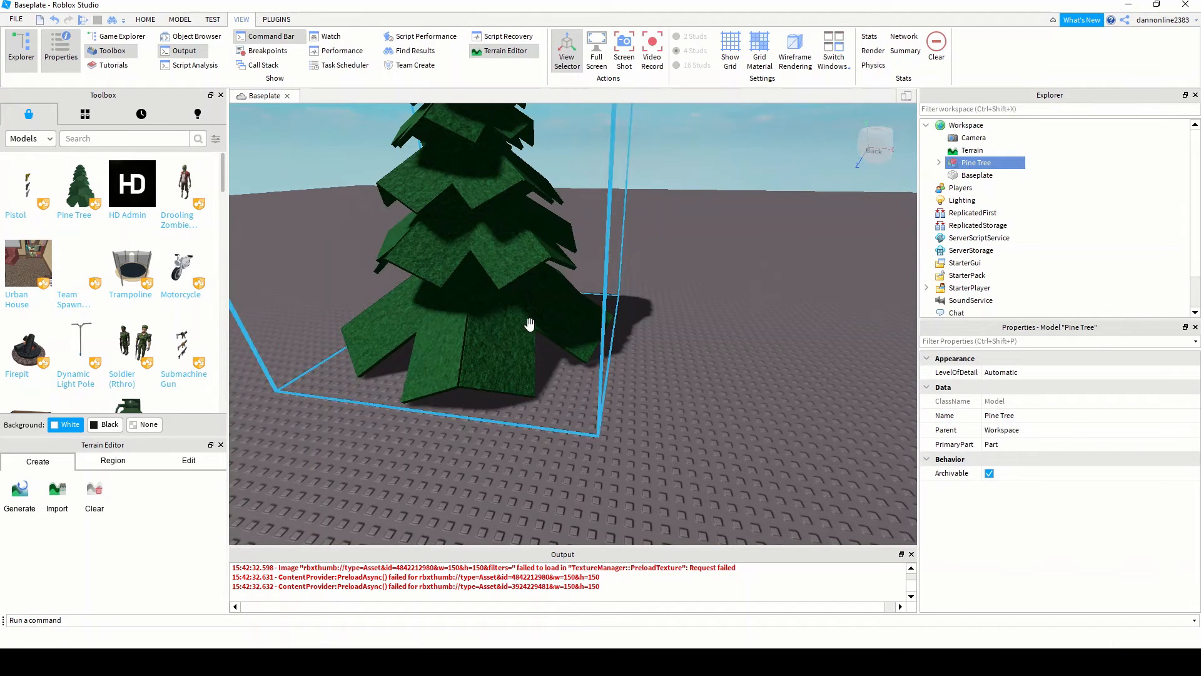
scroll(488, 311, down, 5)
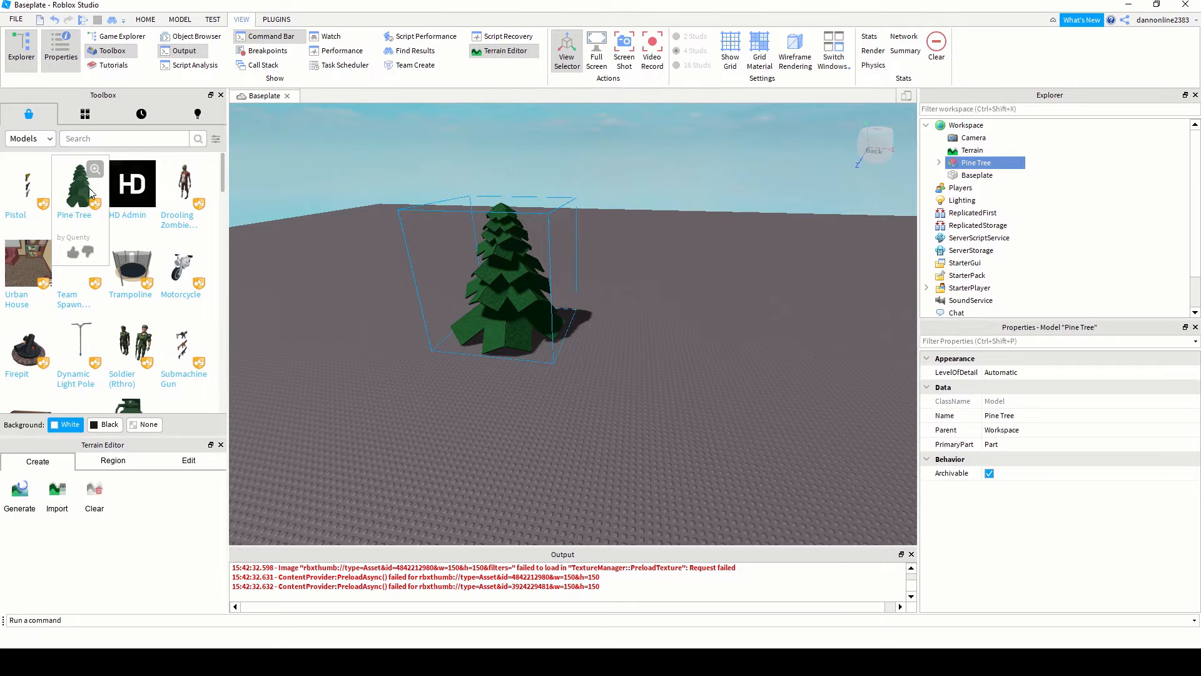
drag(88, 188, 402, 377)
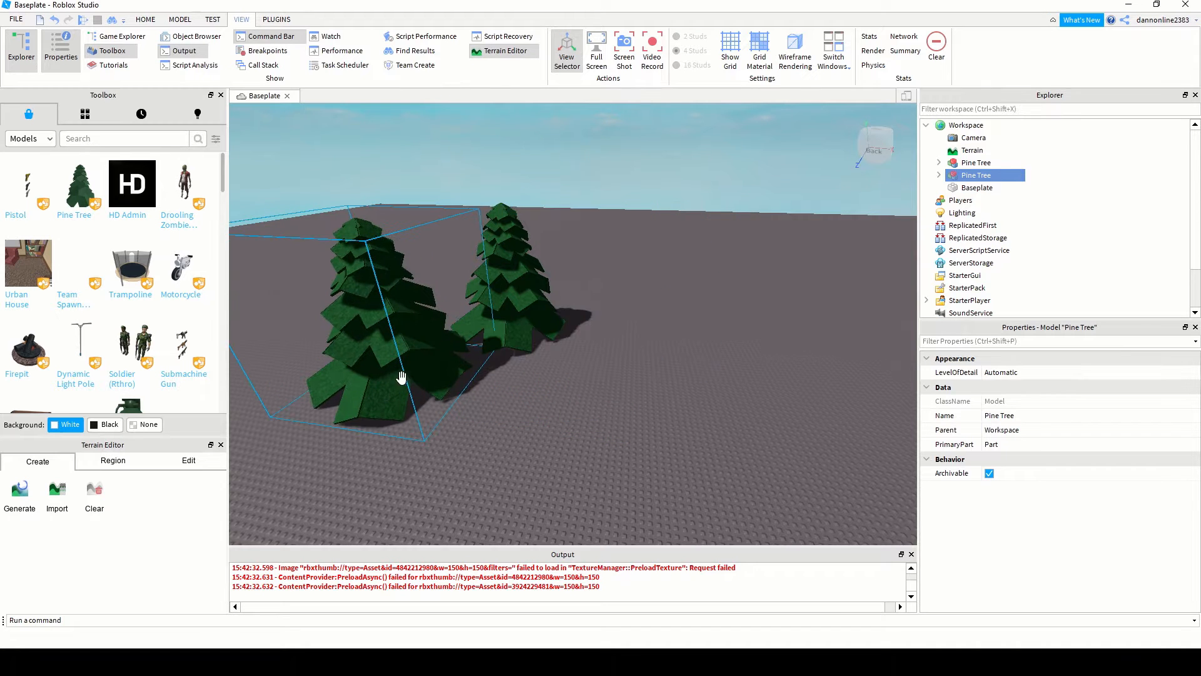
mouse_move(82, 199)
drag(82, 199, 686, 336)
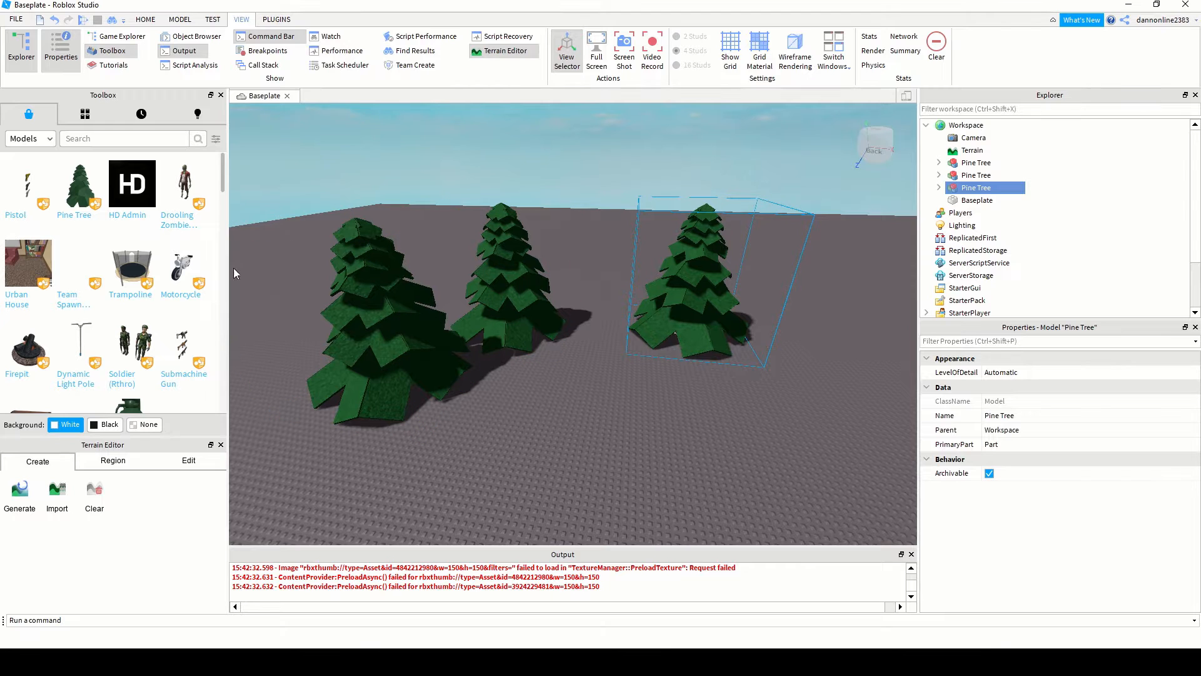
- Add the Drooling Zombie and Motorcycle models side by side in front of the pine trees
mouse_move(182, 188)
drag(183, 189, 536, 378)
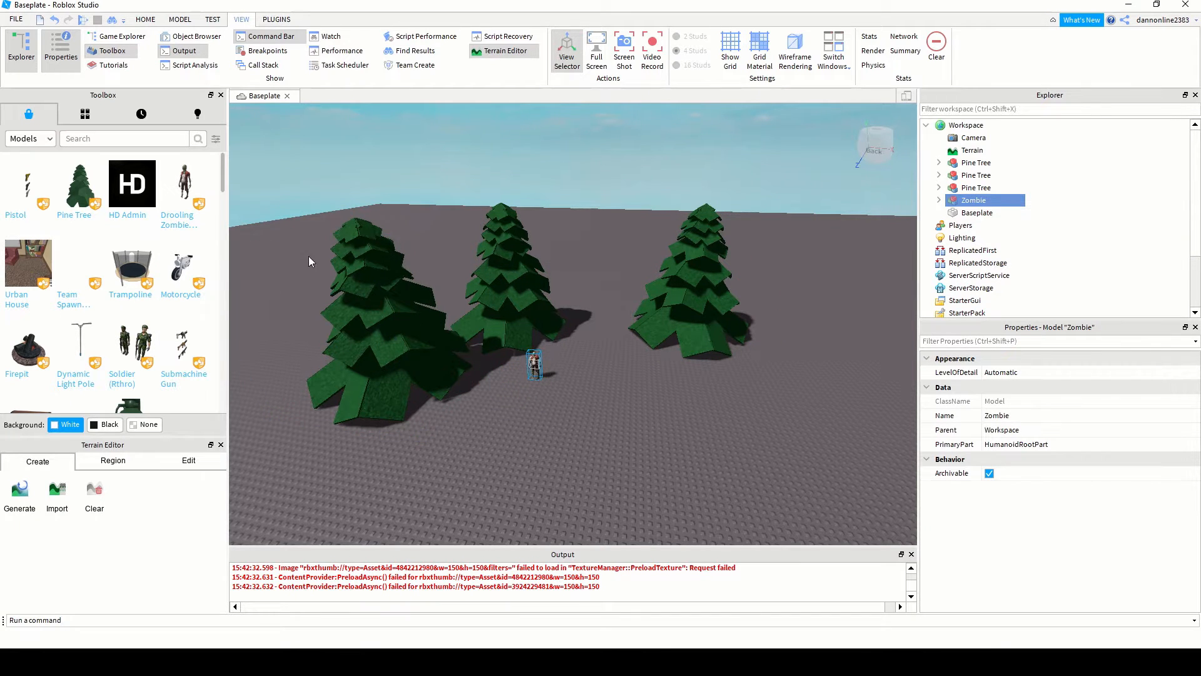
mouse_move(179, 289)
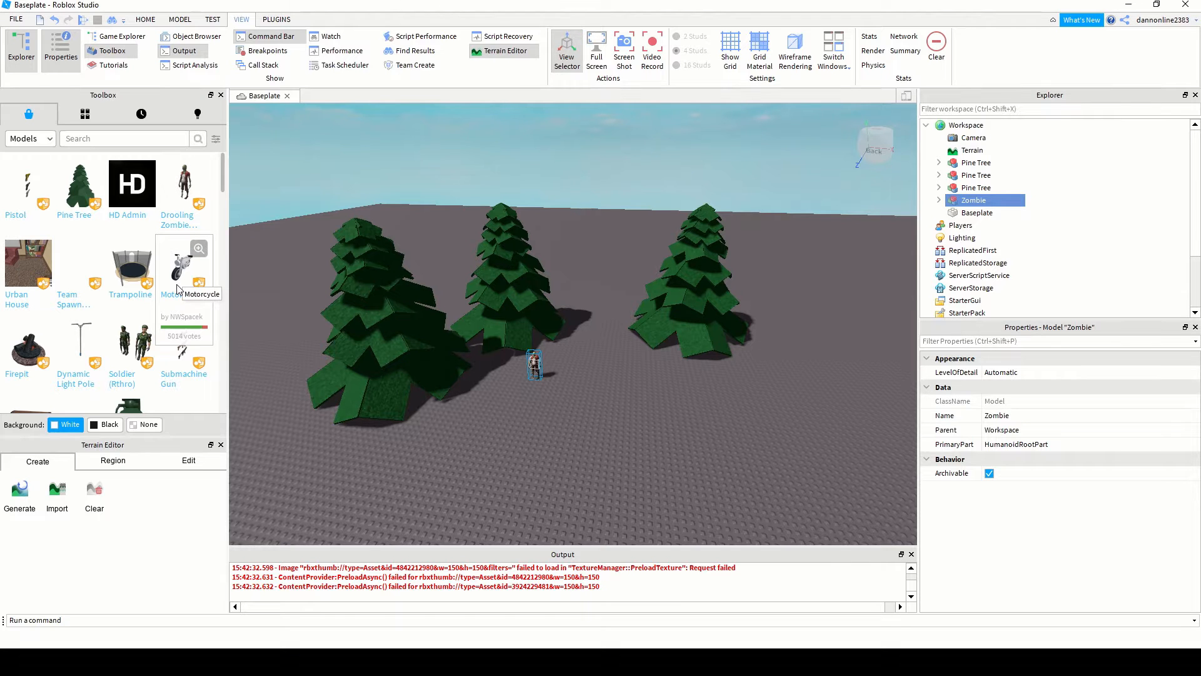
drag(183, 281, 577, 380)
scroll(638, 392, up, 3)
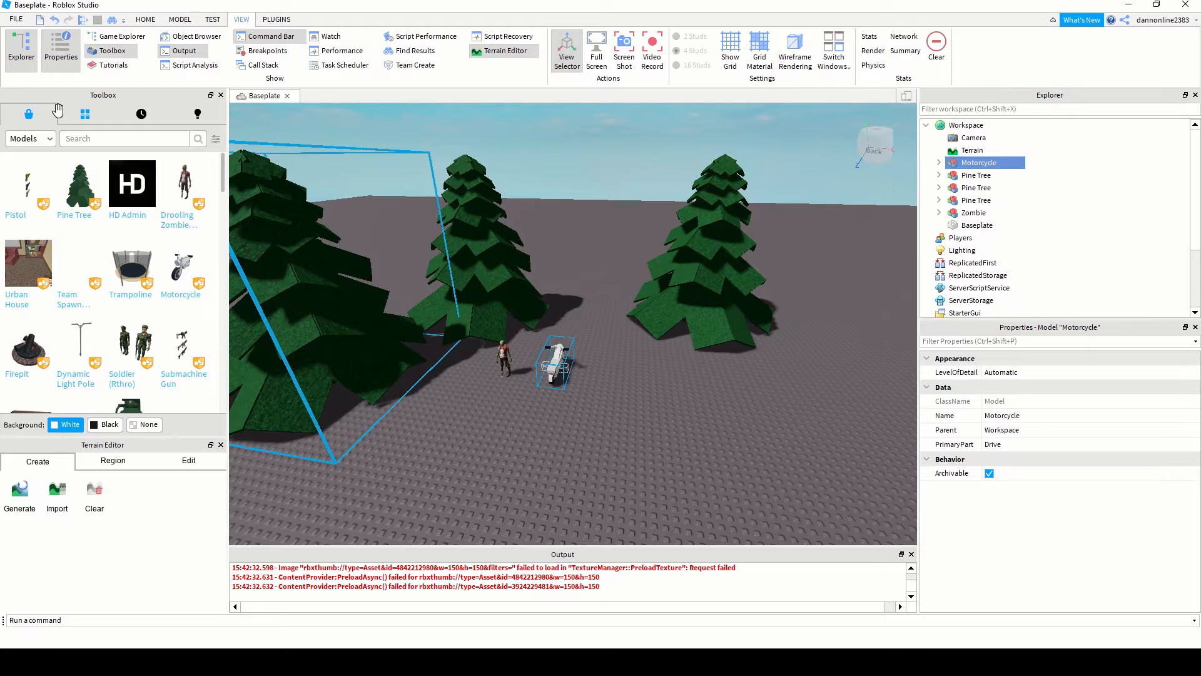
scroll(606, 428, down, 5)
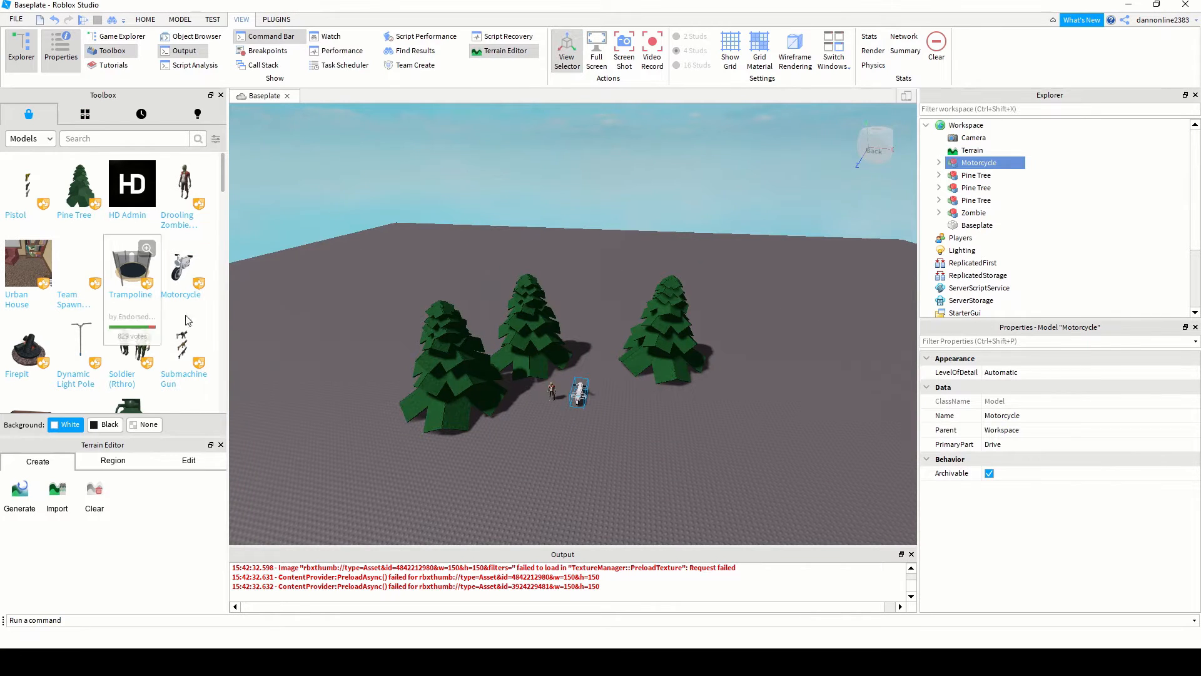
- Select the three pine trees, the zombie and the motorcycle together and delete them
click(609, 465)
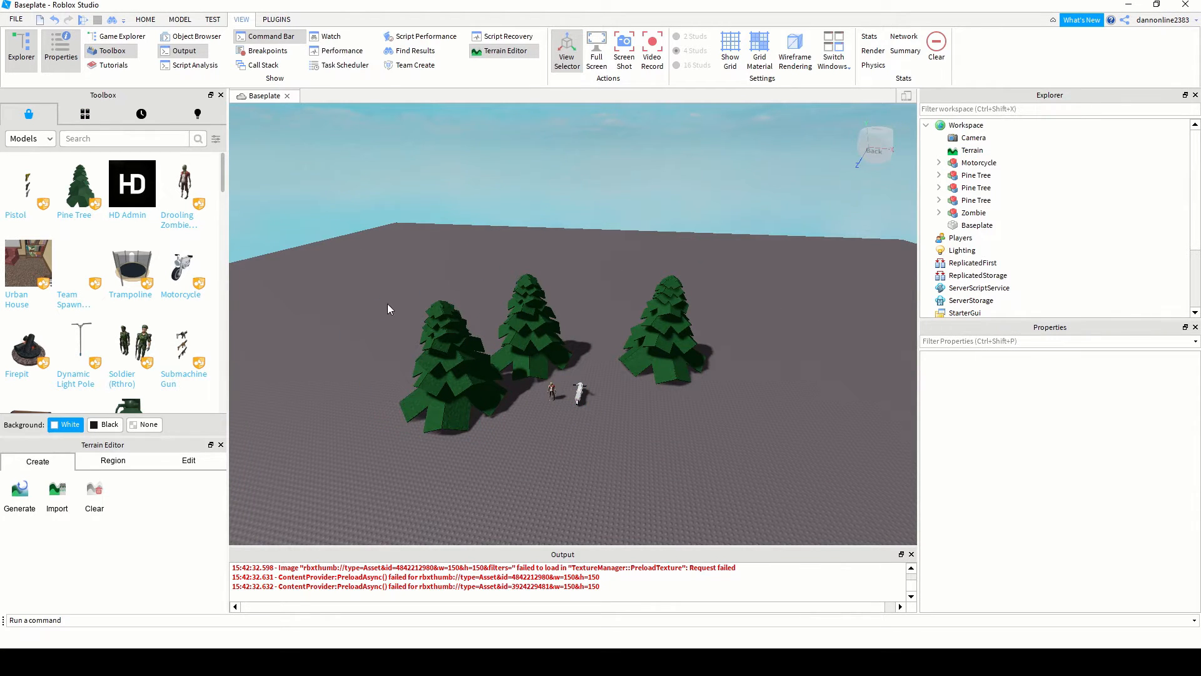
drag(328, 254, 777, 477)
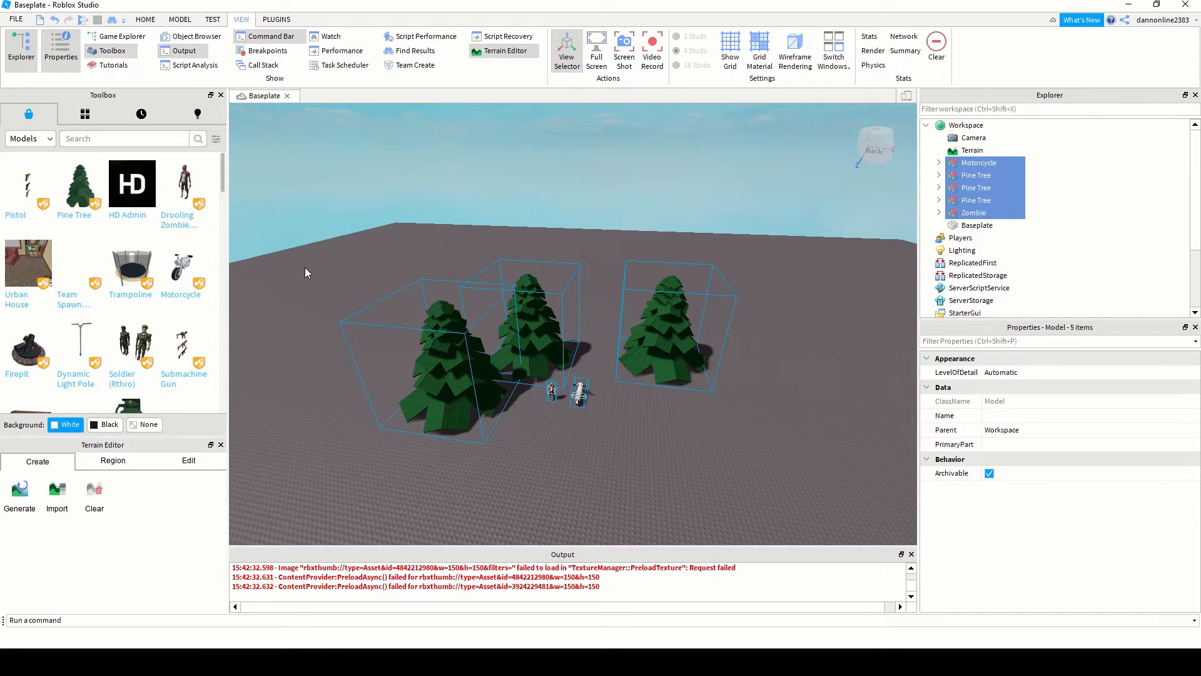
drag(307, 259, 766, 491)
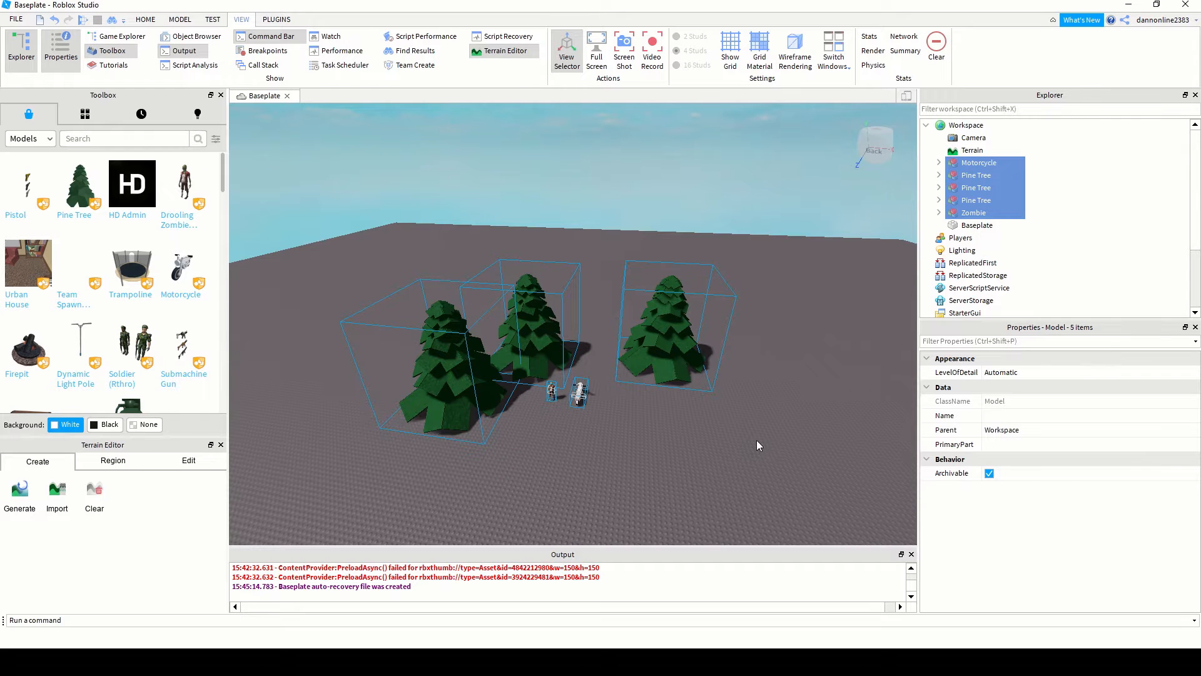
key(Delete)
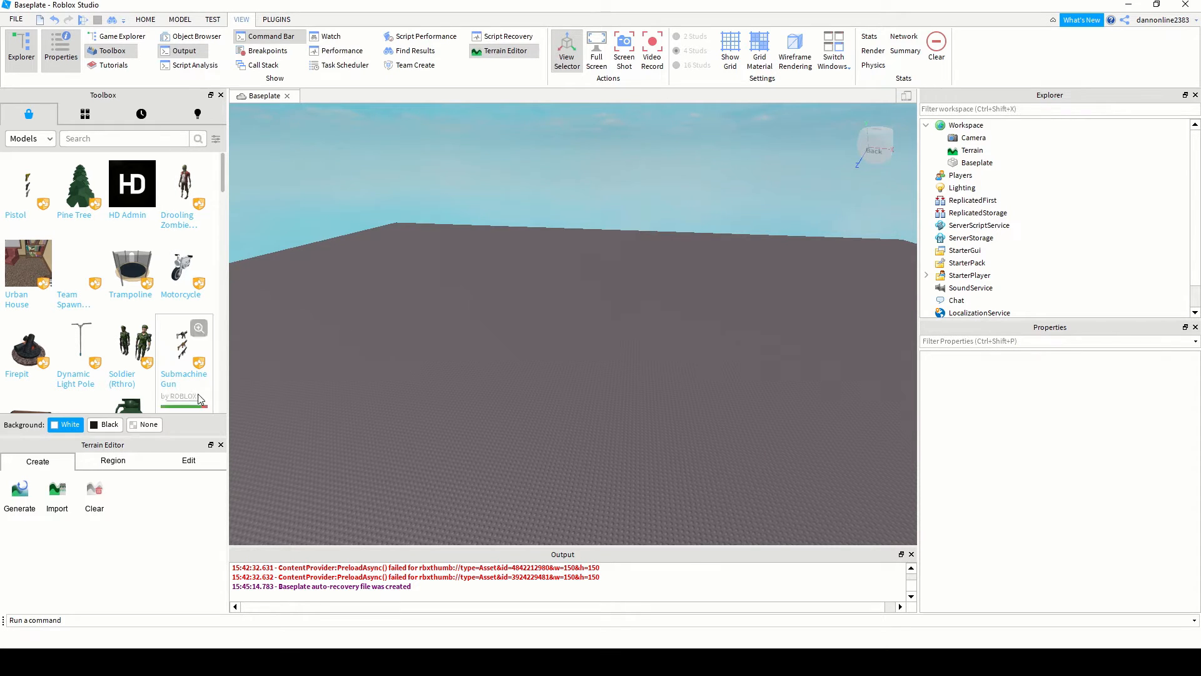
- Close the Toolbox and Terrain Editor windows
click(221, 95)
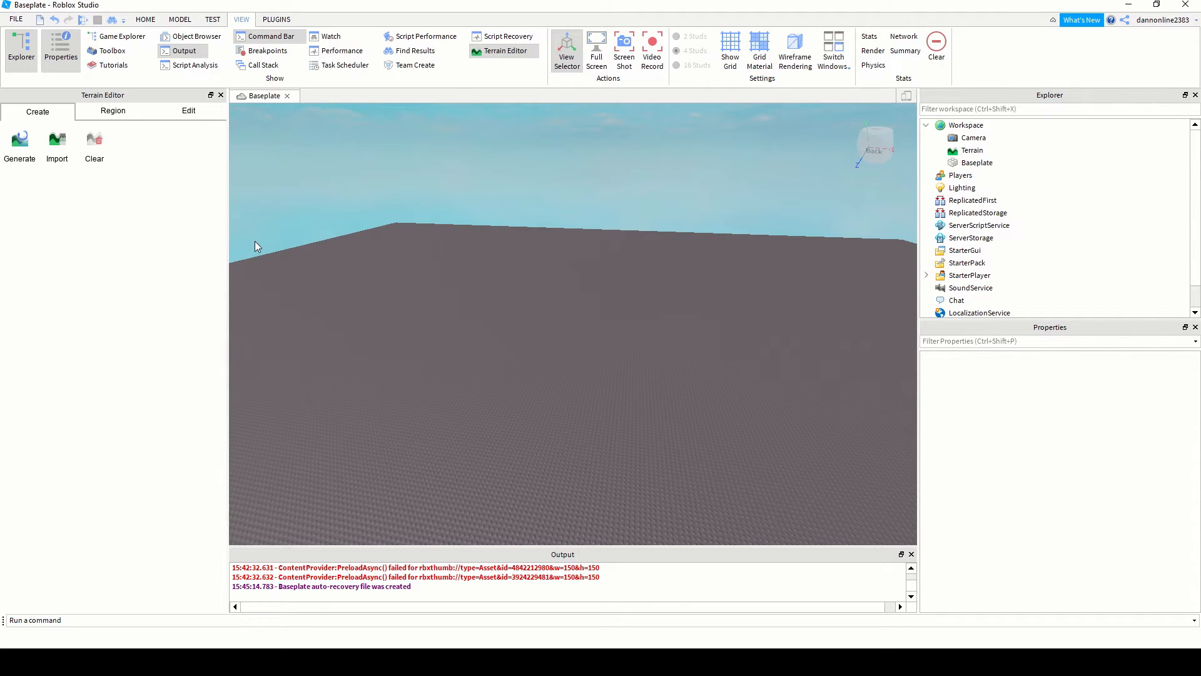
click(220, 95)
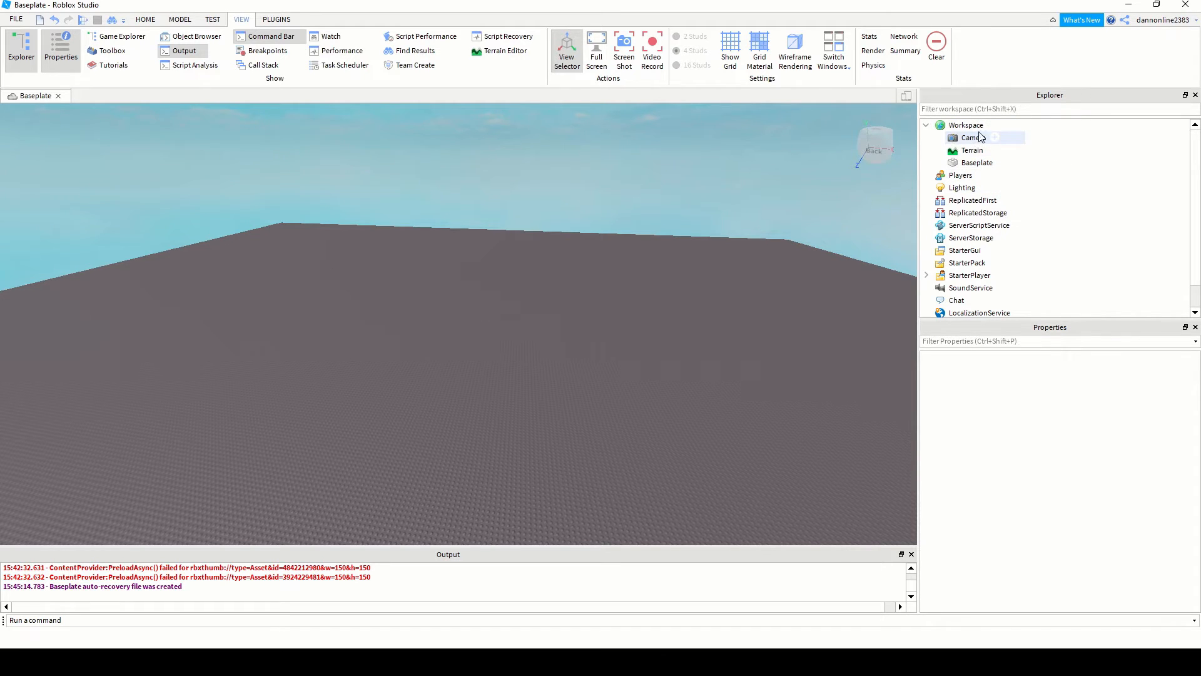
- Collapse and re-expand the Workspace to examine which objects it contains
click(927, 126)
click(926, 126)
click(927, 125)
click(926, 126)
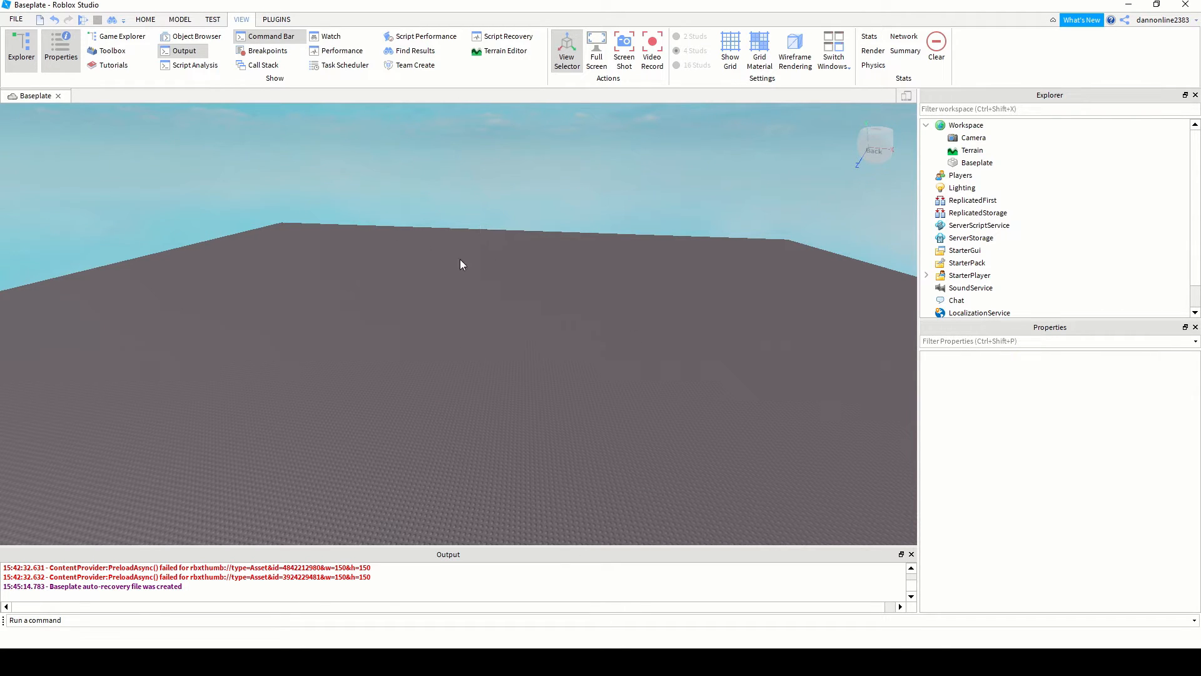
scroll(449, 279, down, 3)
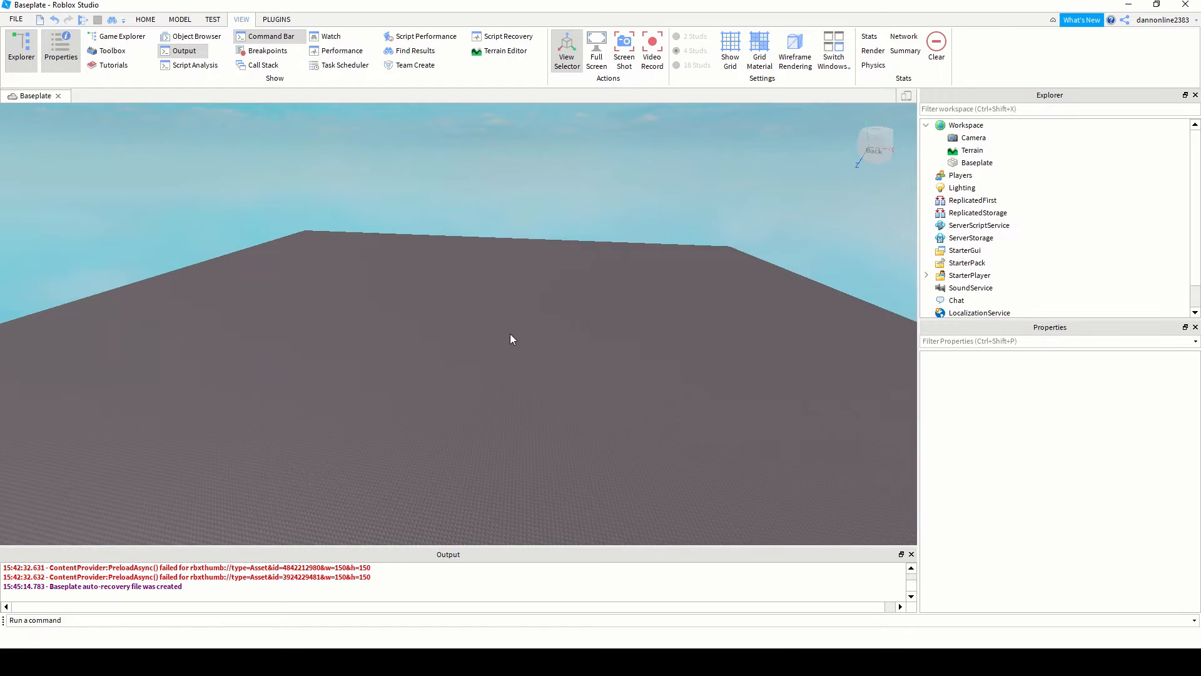
right_drag(510, 333, 512, 334)
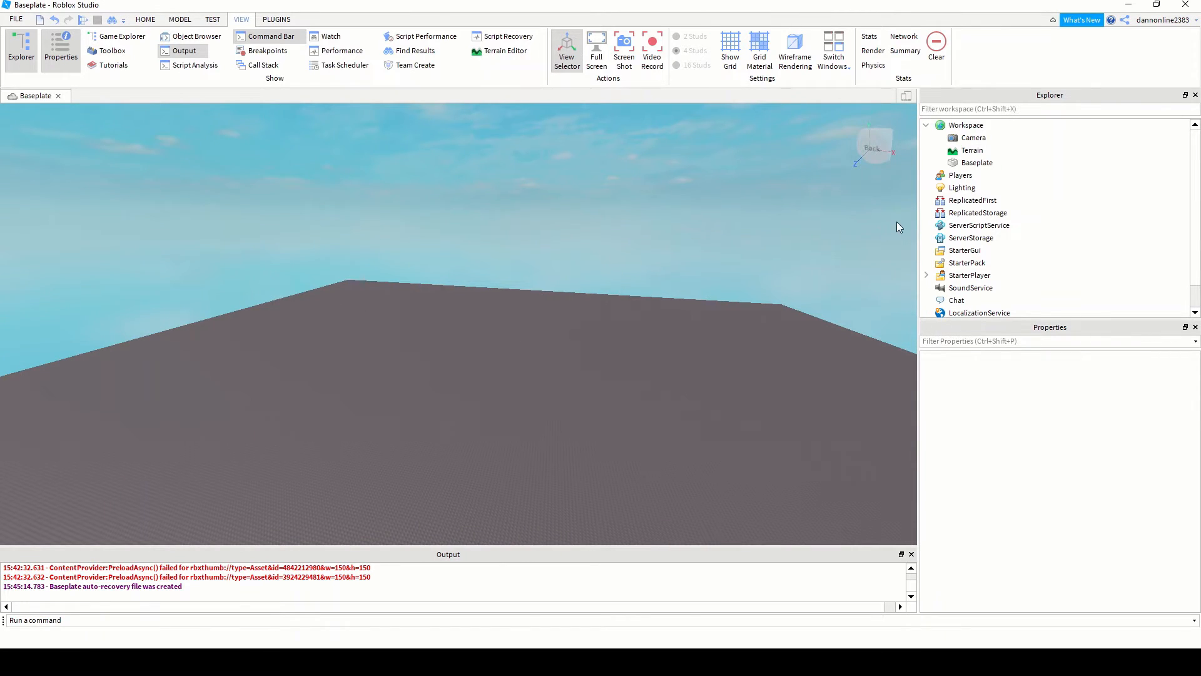
- Show the properties of the Workspace's Terrain object and examine the empty scene out to the baseplate's edges
click(970, 151)
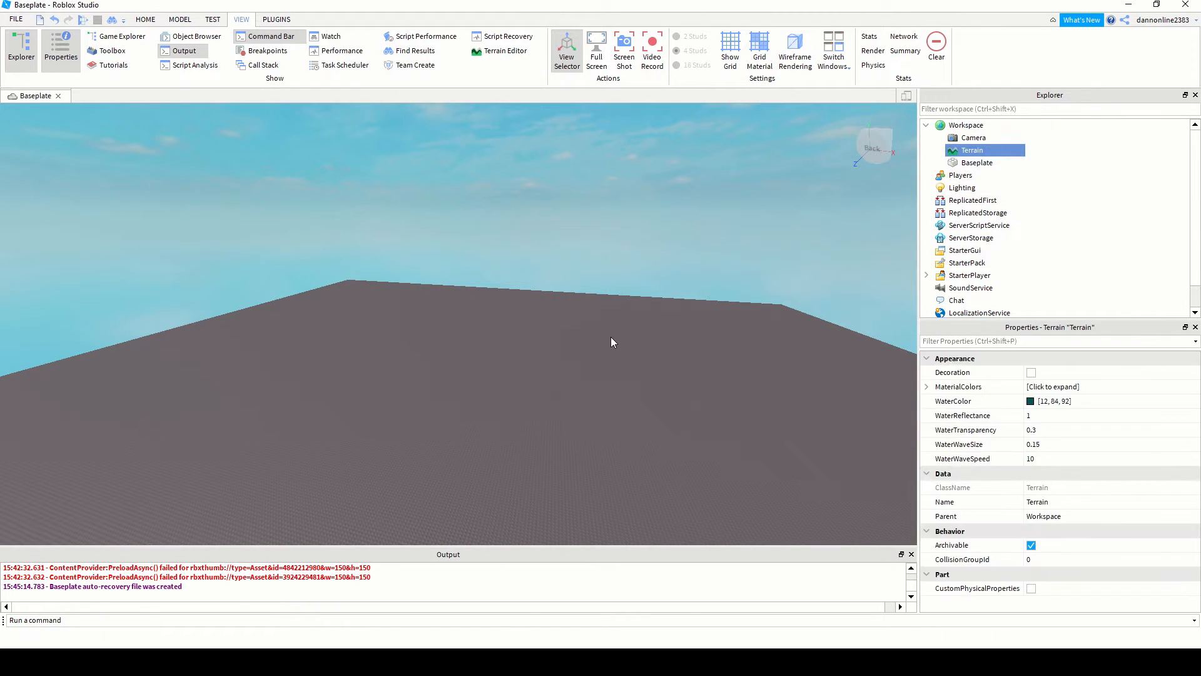
scroll(719, 369, down, 3)
middle_drag(623, 413, 549, 362)
scroll(550, 362, down, 3)
middle_drag(615, 452, 577, 354)
scroll(576, 355, down, 3)
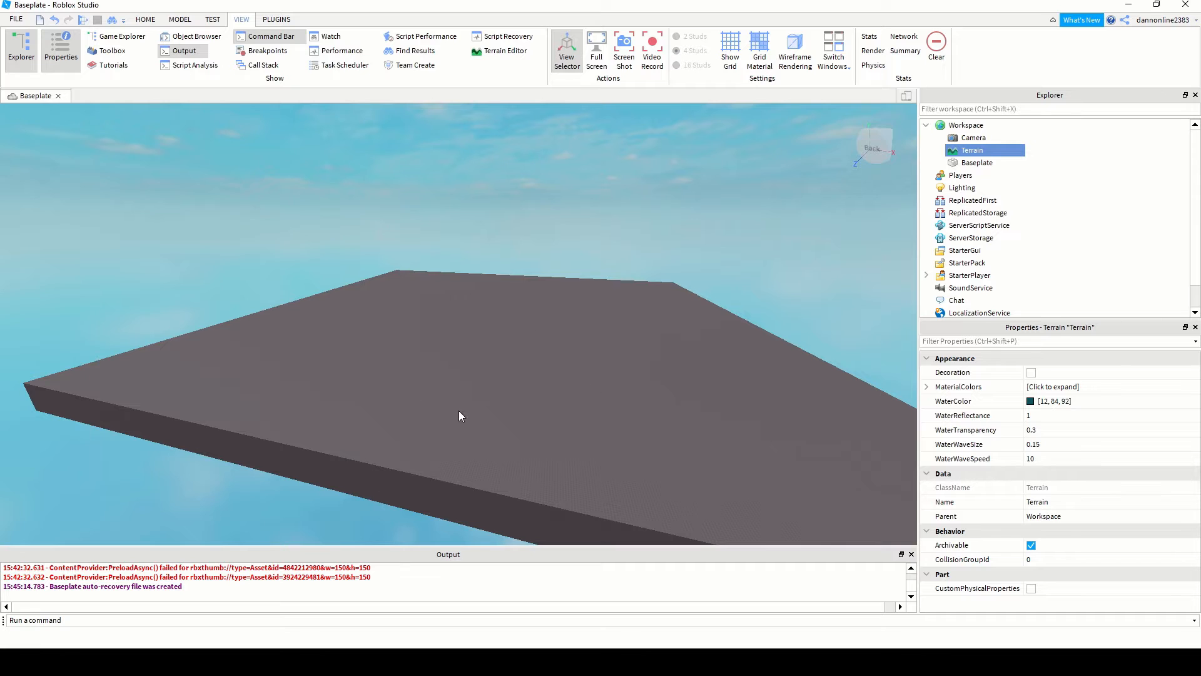
middle_drag(599, 334, 542, 341)
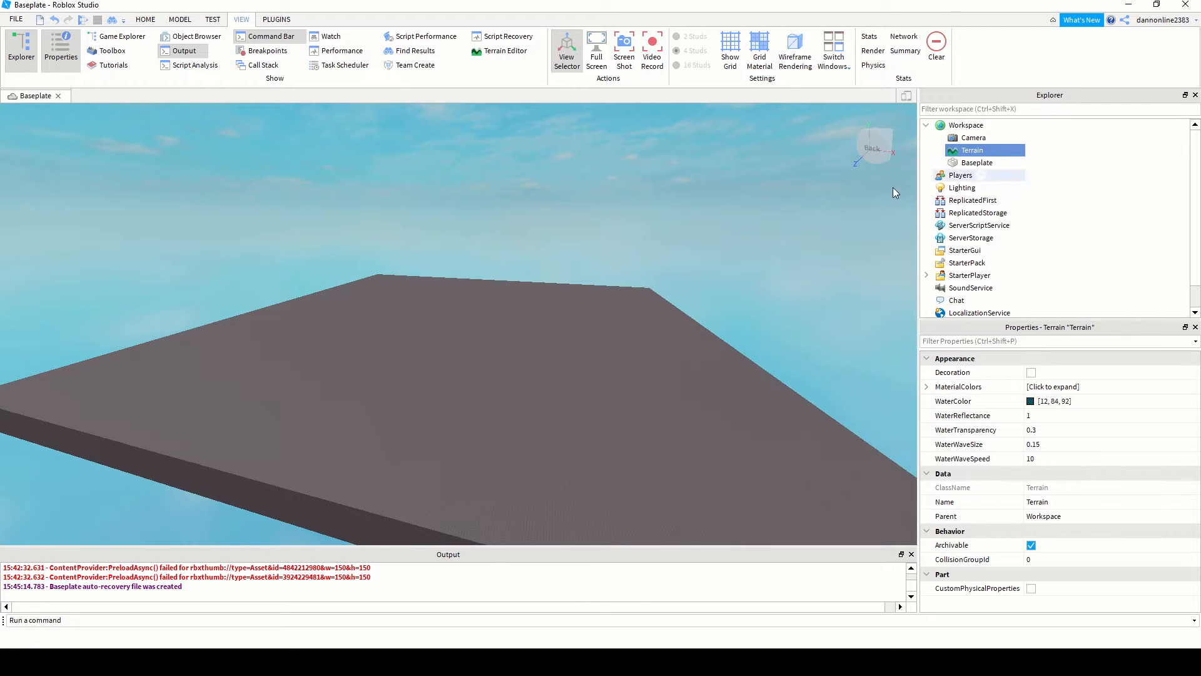
scroll(619, 309, up, 2)
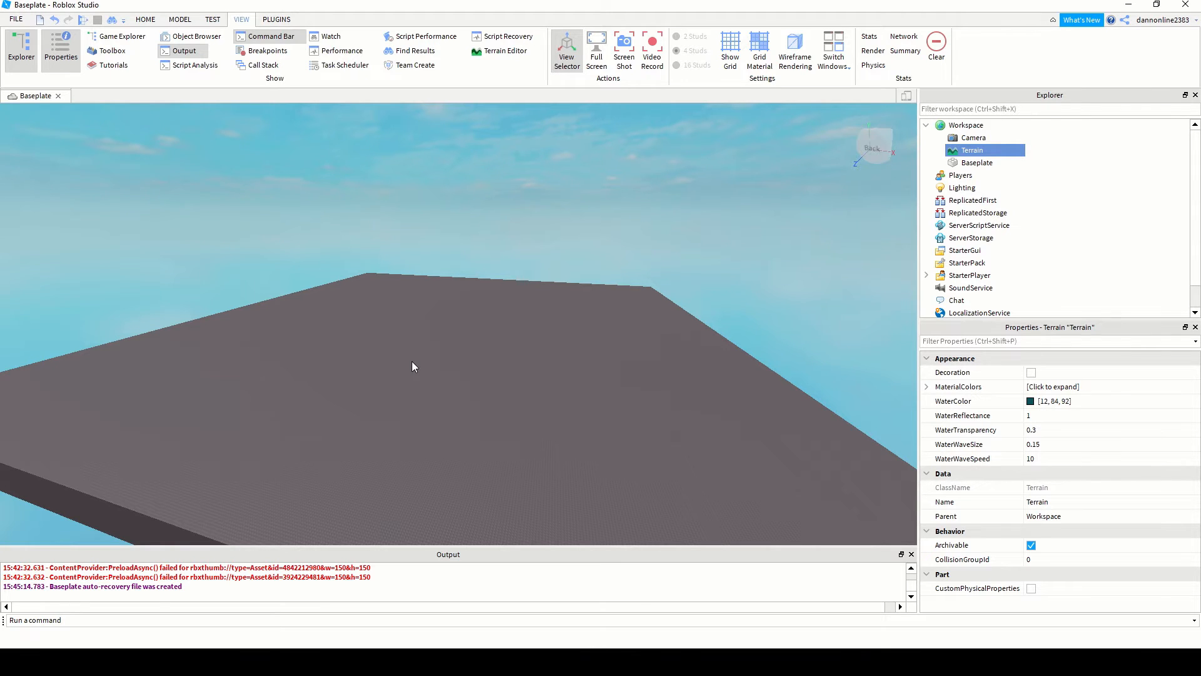
scroll(458, 378, up, 2)
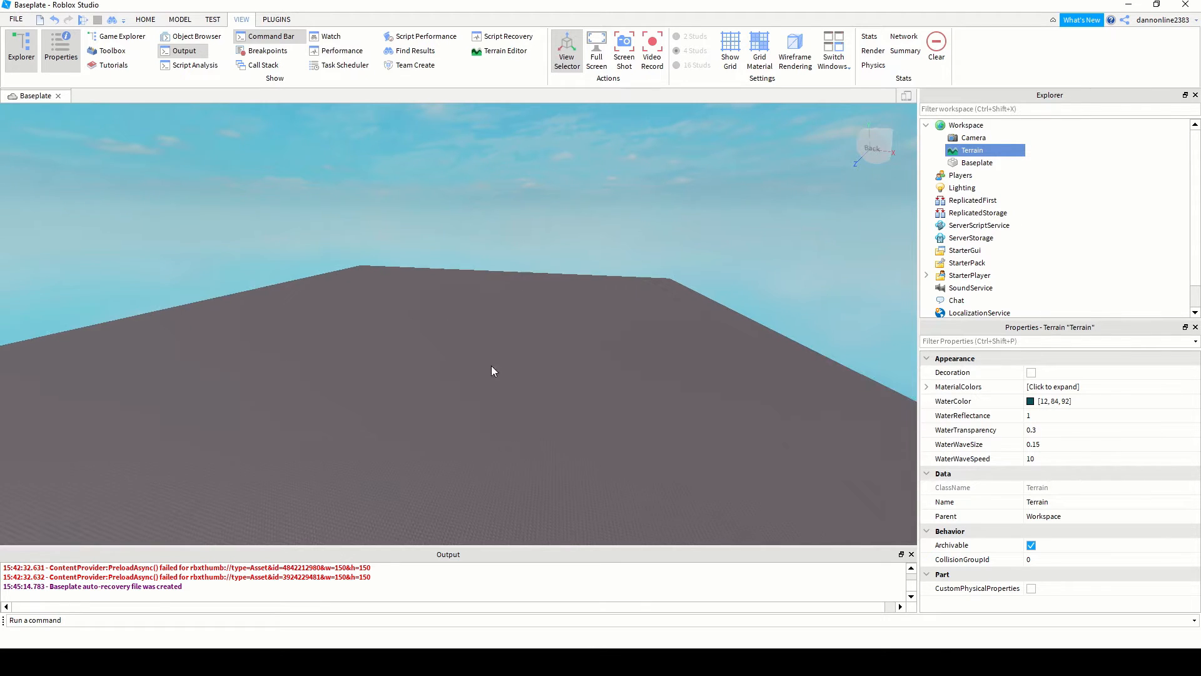
mouse_move(492, 366)
middle_down()
mouse_move(453, 366)
mouse_move(498, 381)
middle_up()
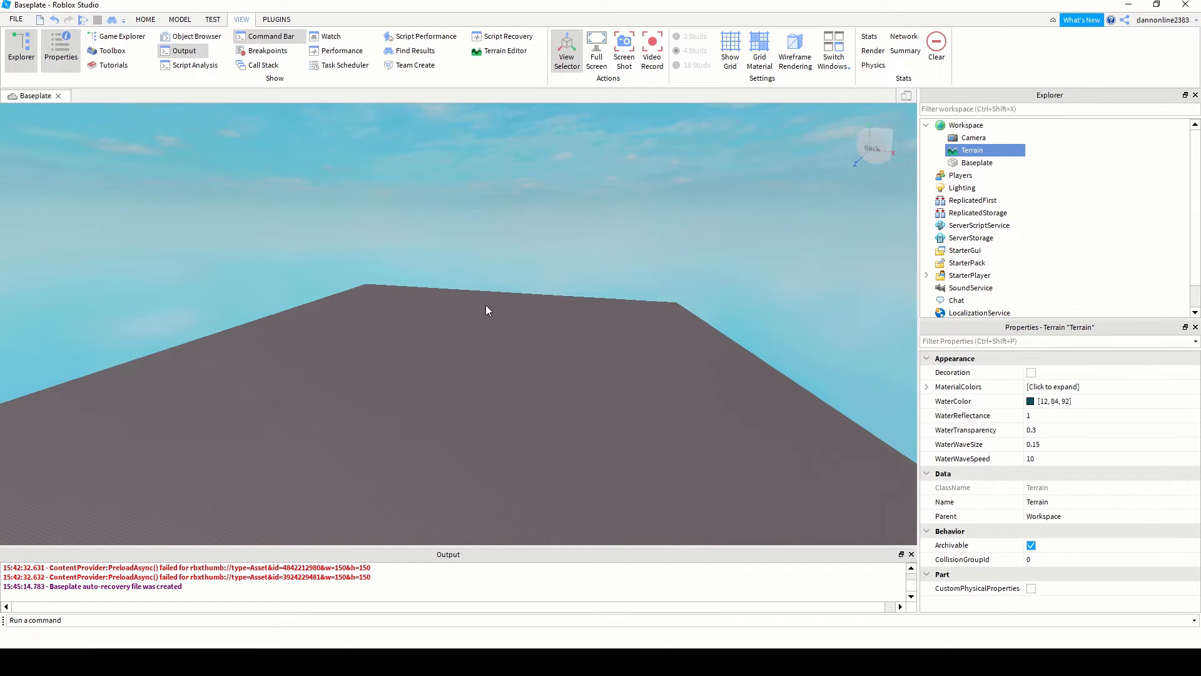
scroll(632, 417, down, 2)
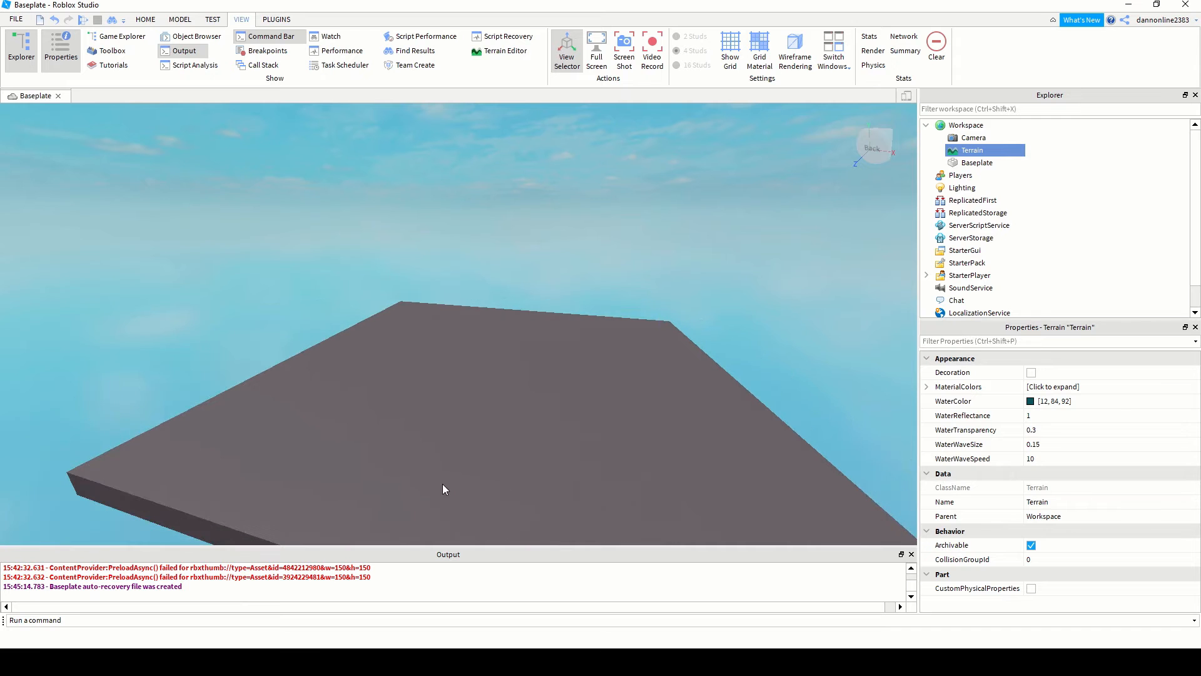
right_drag(462, 437, 463, 443)
middle_drag(491, 478, 494, 395)
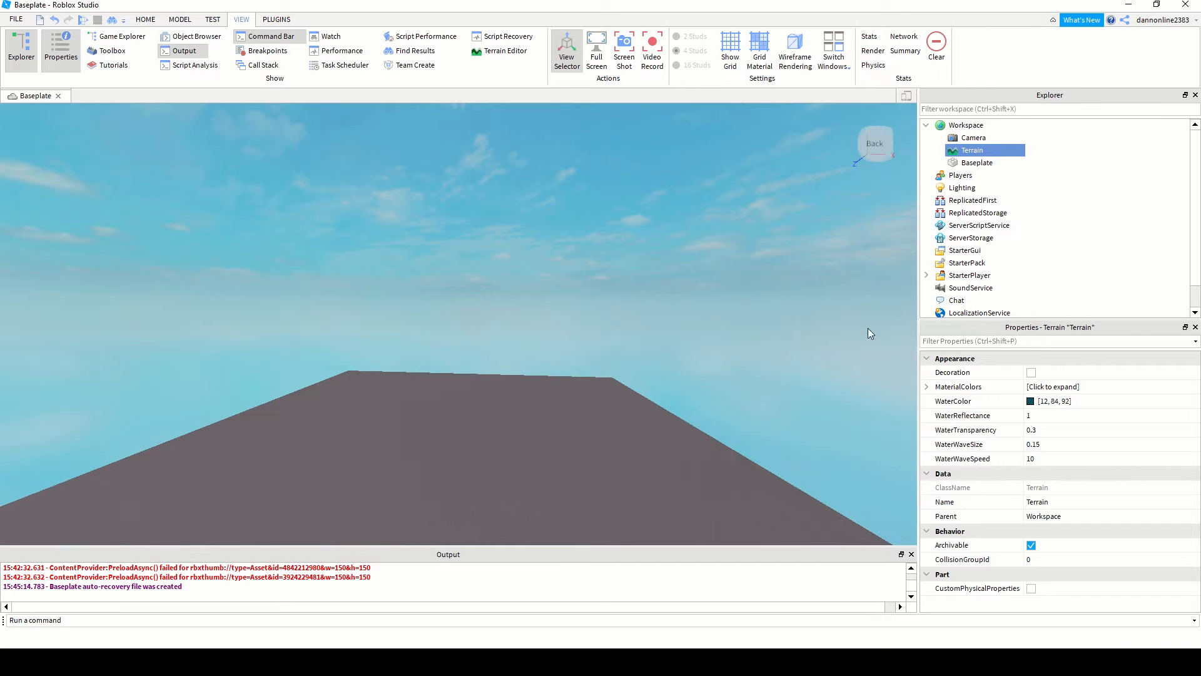
scroll(521, 449, down, 1)
right_drag(490, 390, 491, 389)
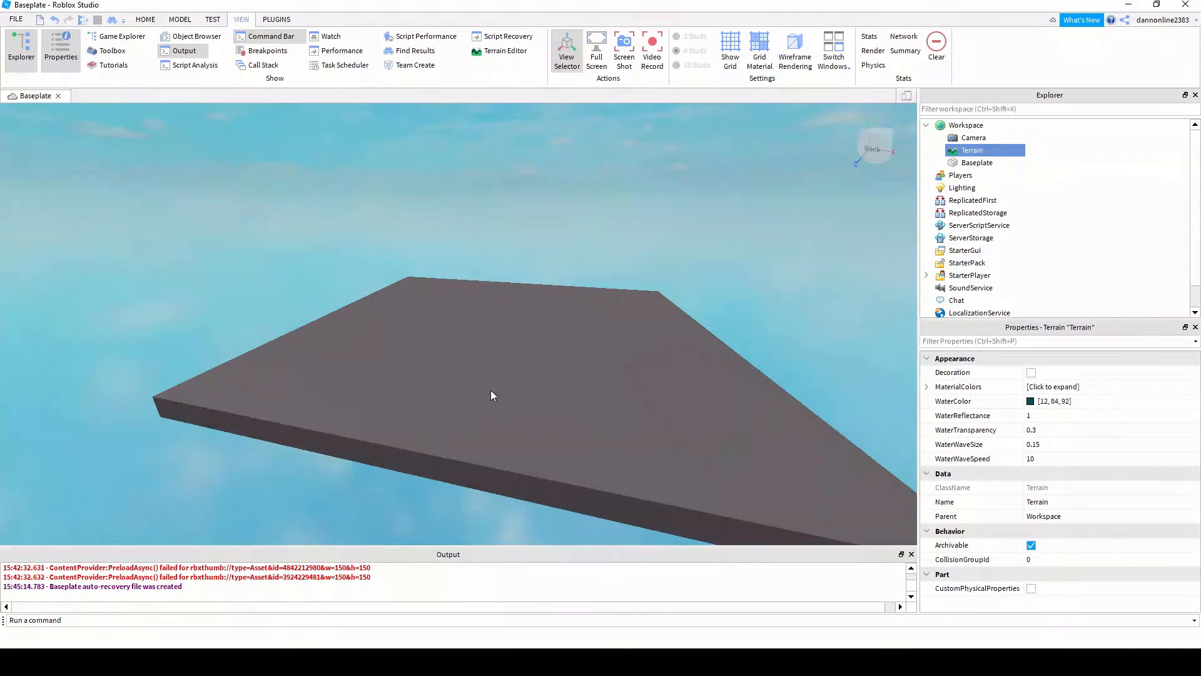
- Select the Baseplate part in the Workspace to show its properties
click(772, 244)
click(977, 164)
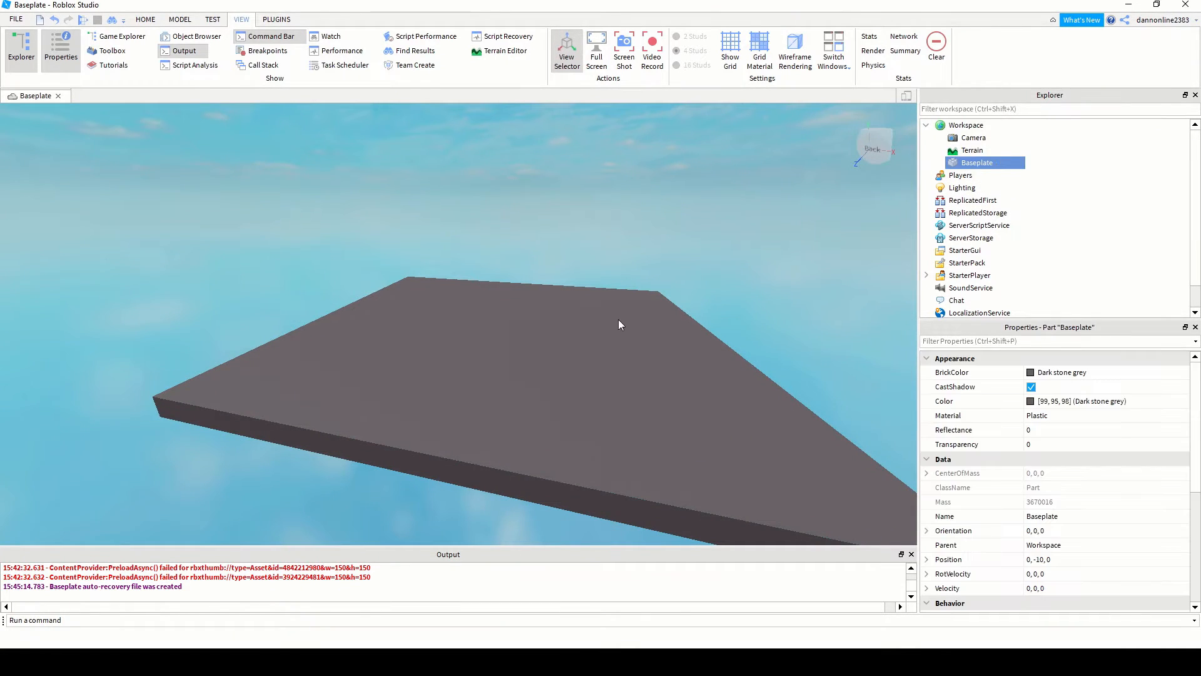
- Rename the Baseplate part in the Workspace as ground
middle_drag(551, 368, 400, 377)
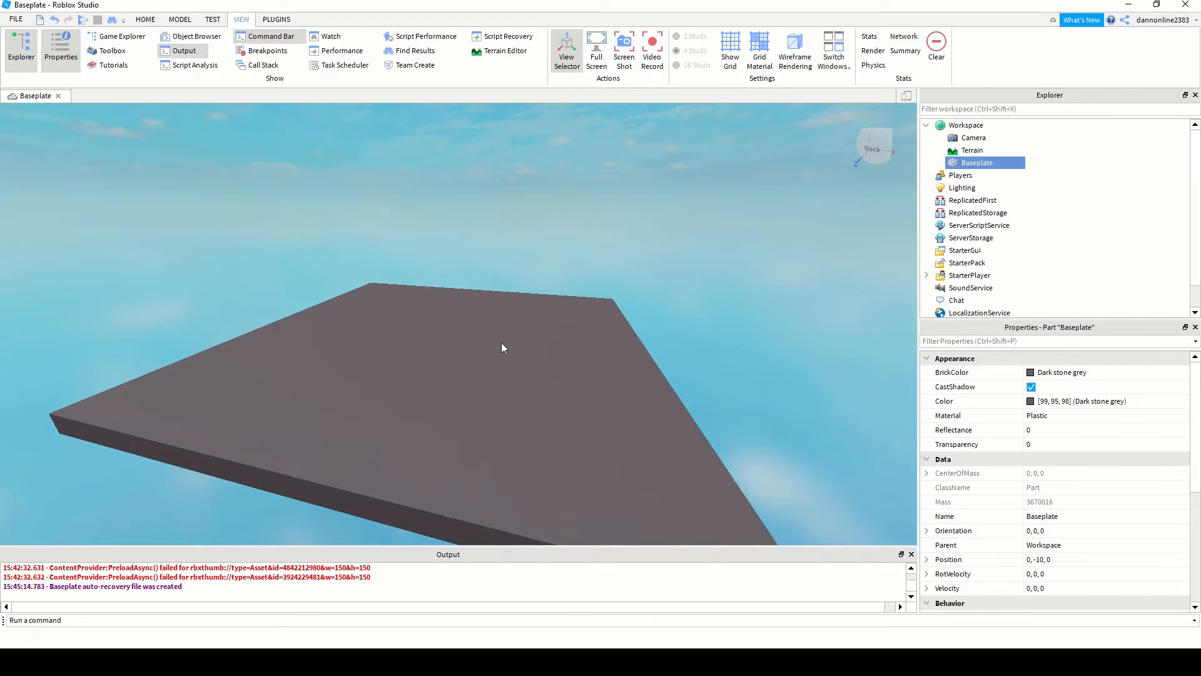
scroll(506, 341, up, 2)
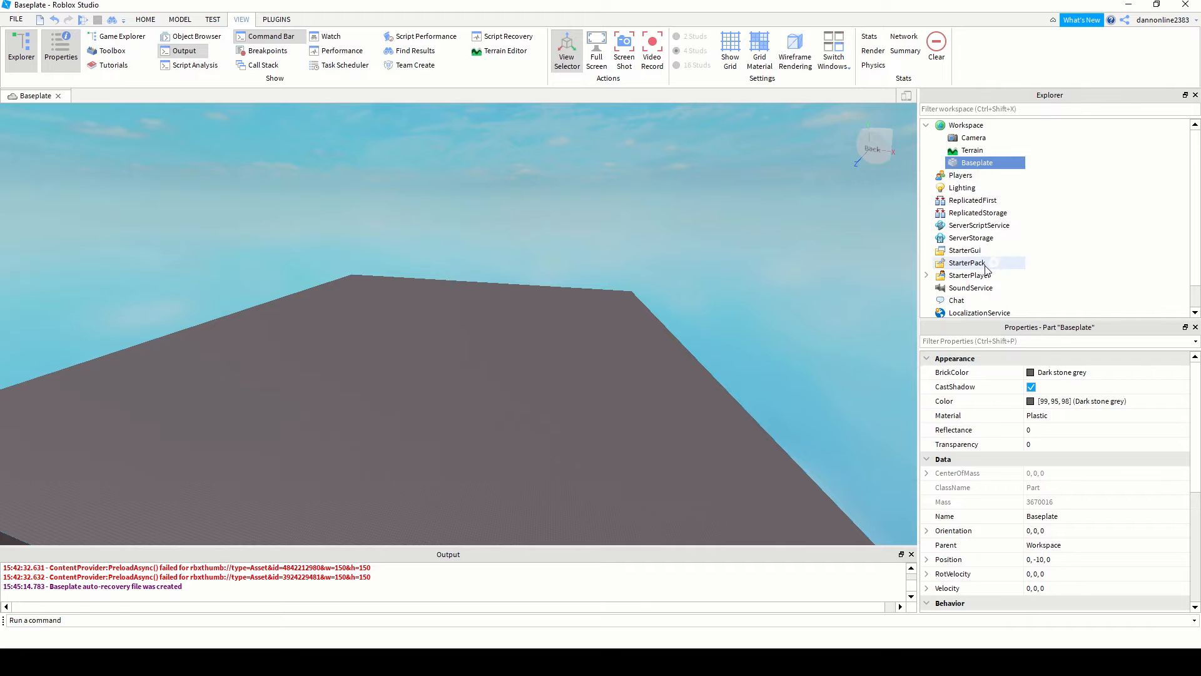
scroll(606, 415, down, 3)
middle_drag(570, 425, 509, 393)
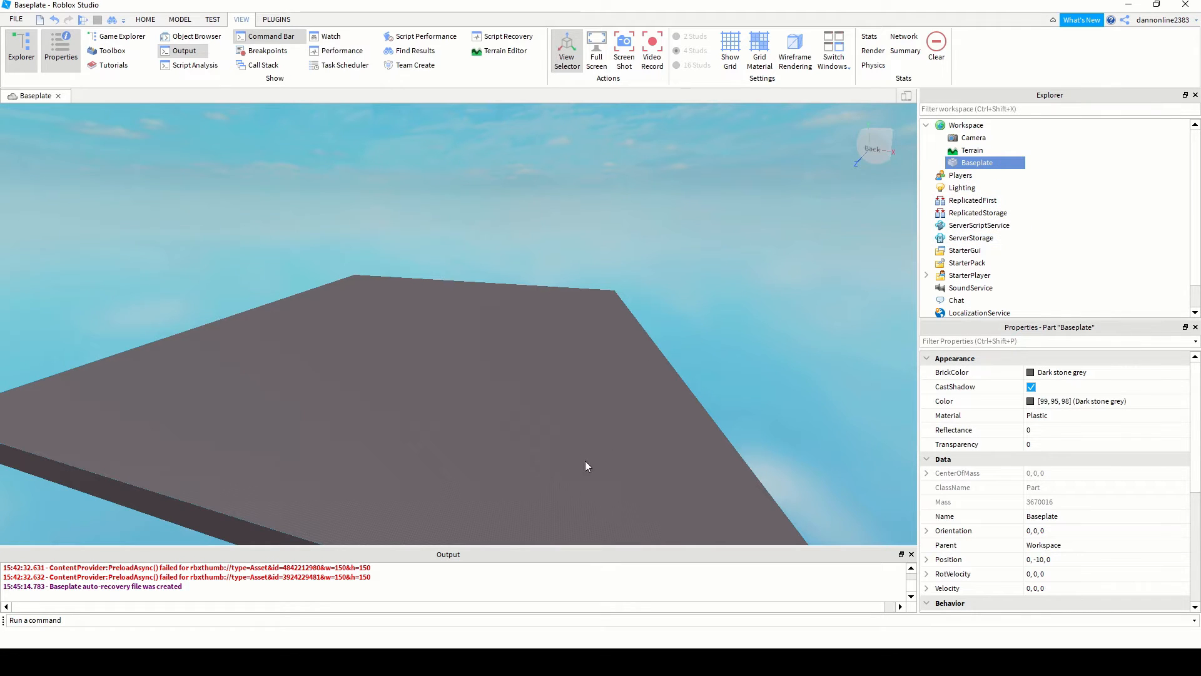
double_click(978, 165)
text(ground)
key(Return)
- Examine the ground part and the surrounding sky from different angles and distances
scroll(557, 360, down, 2)
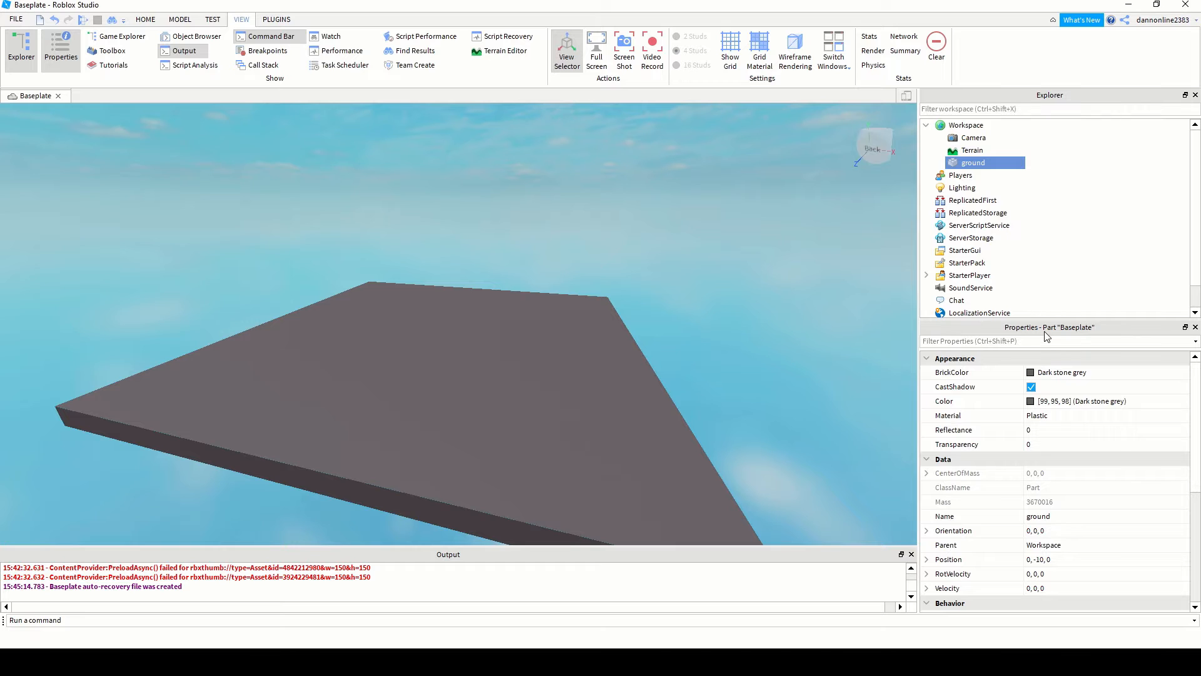
scroll(515, 350, down, 2)
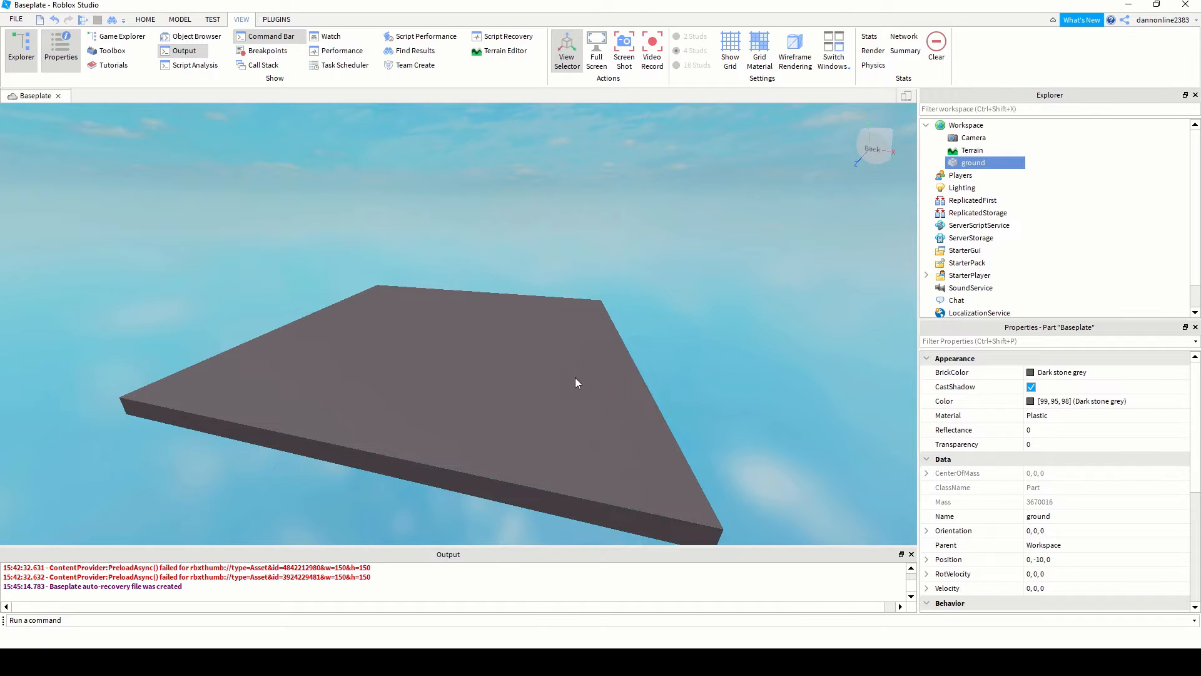
middle_drag(573, 363, 503, 387)
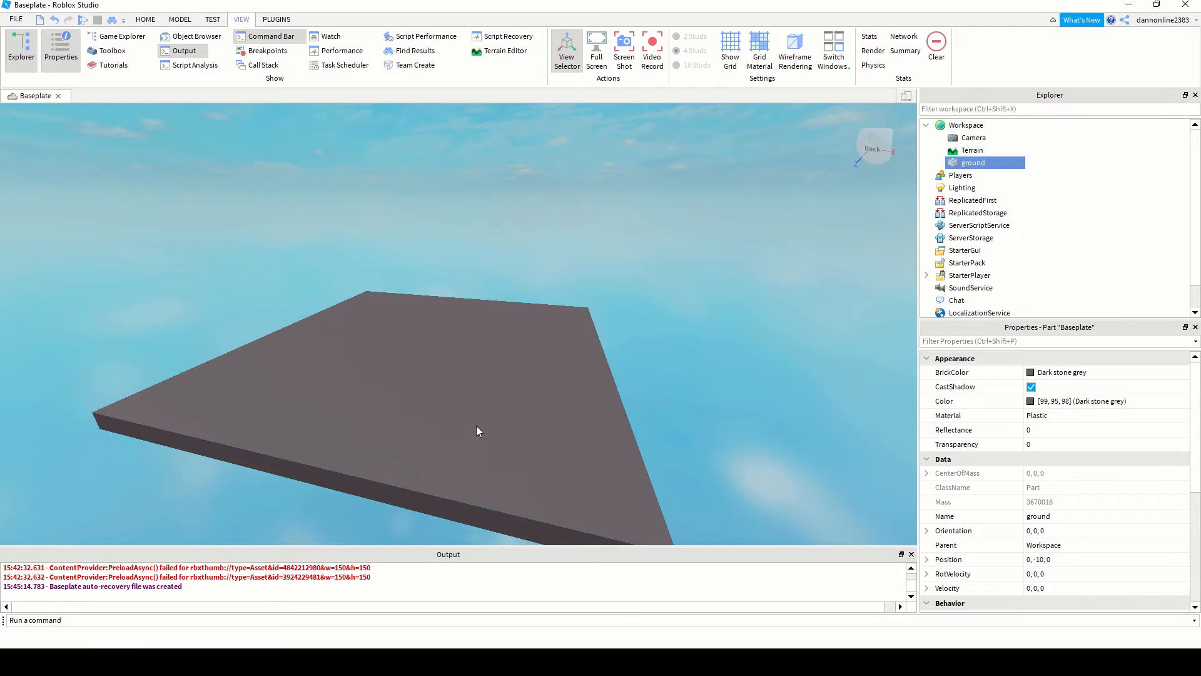
scroll(441, 366, up, 3)
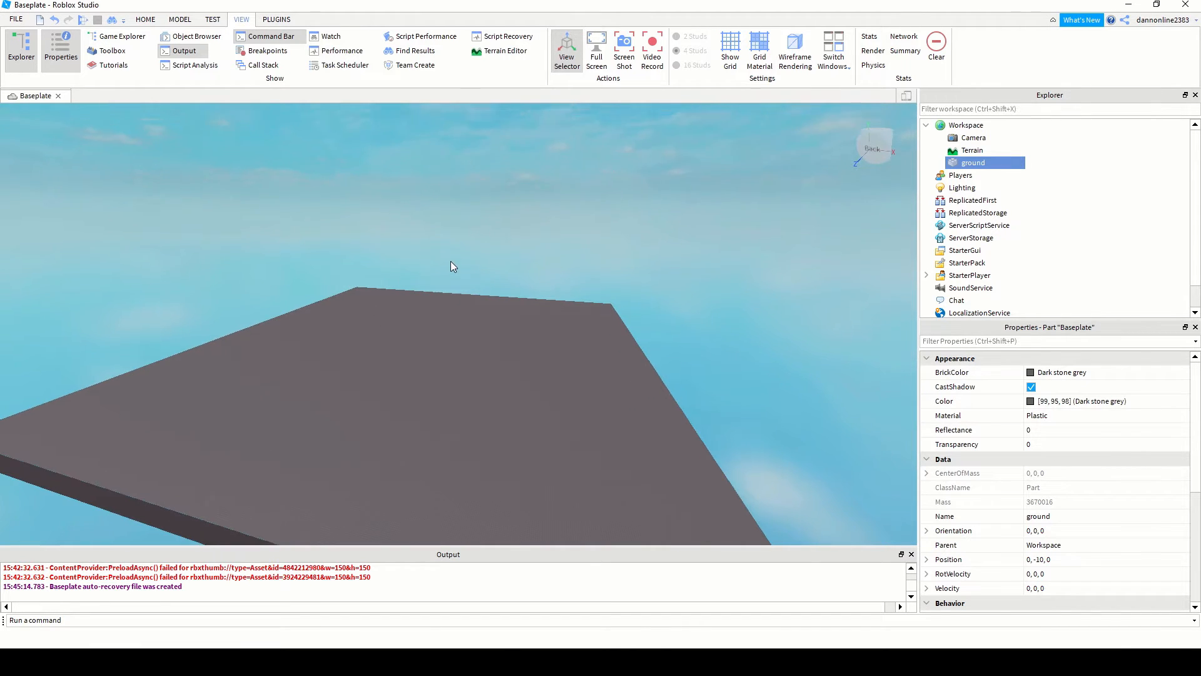
right_drag(451, 261, 451, 262)
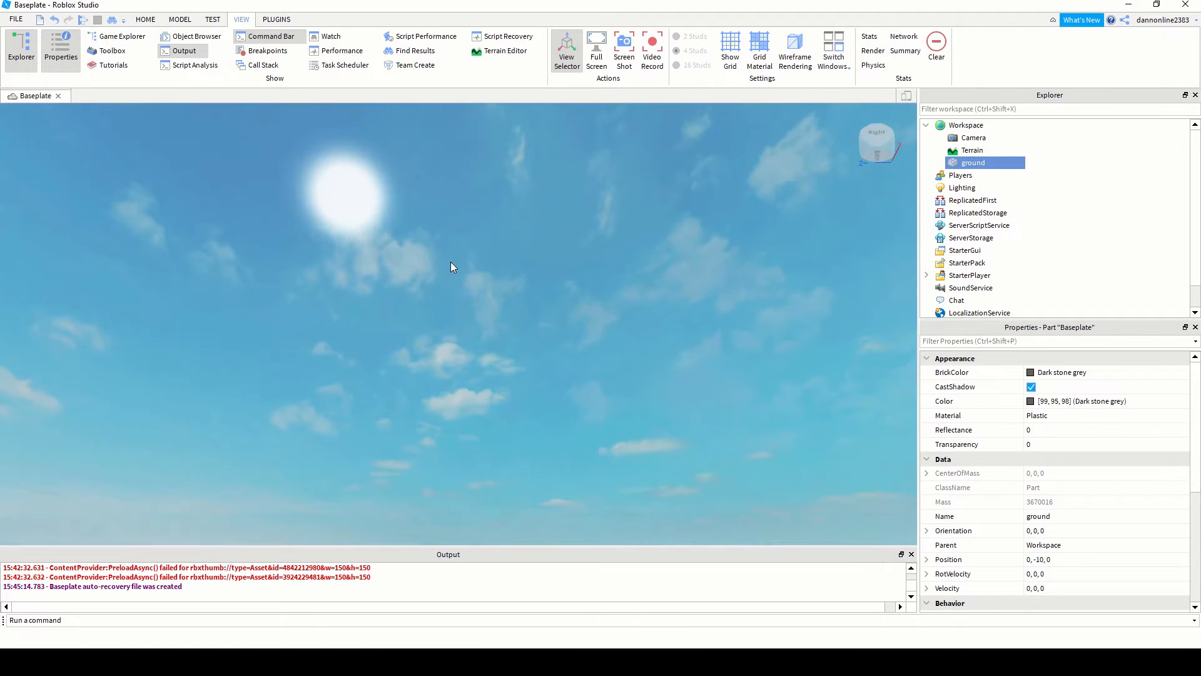
right_drag(423, 216, 423, 215)
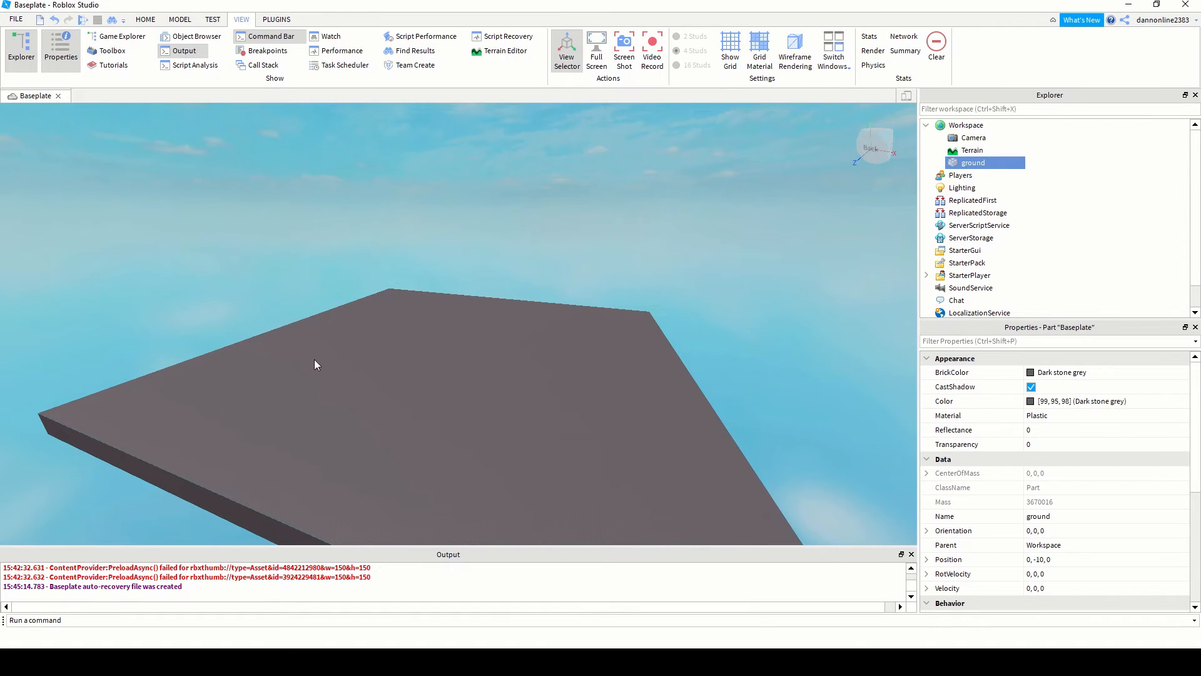
middle_drag(314, 359, 402, 437)
scroll(493, 382, up, 4)
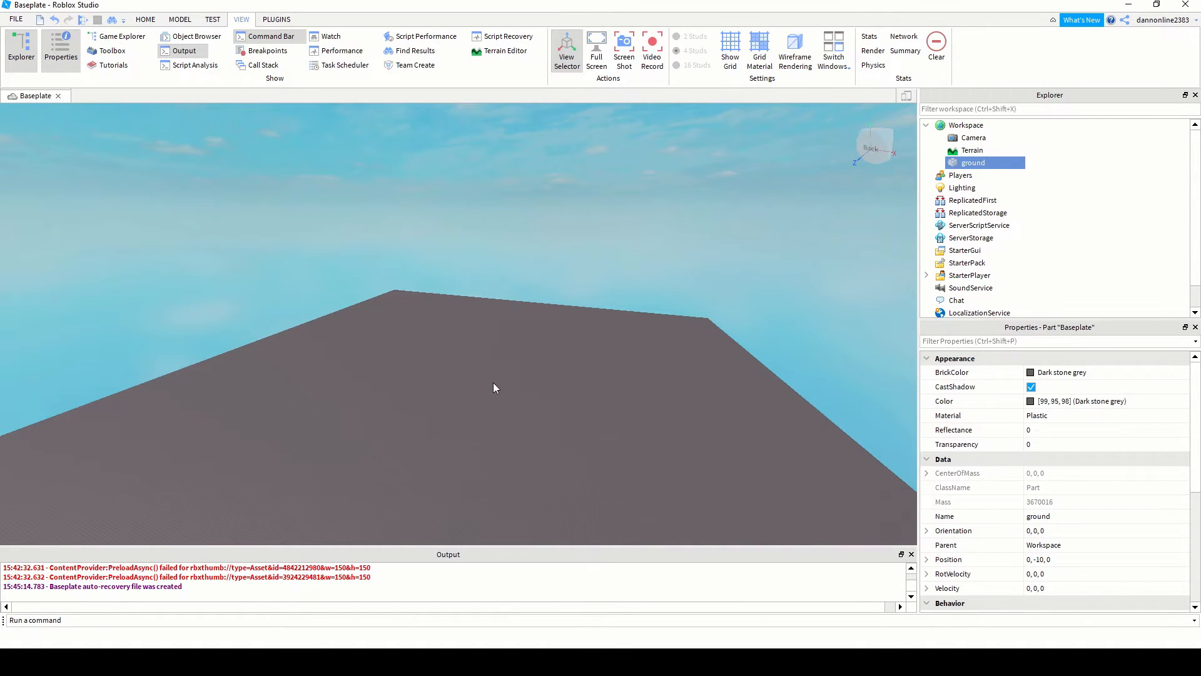
middle_drag(464, 357, 372, 396)
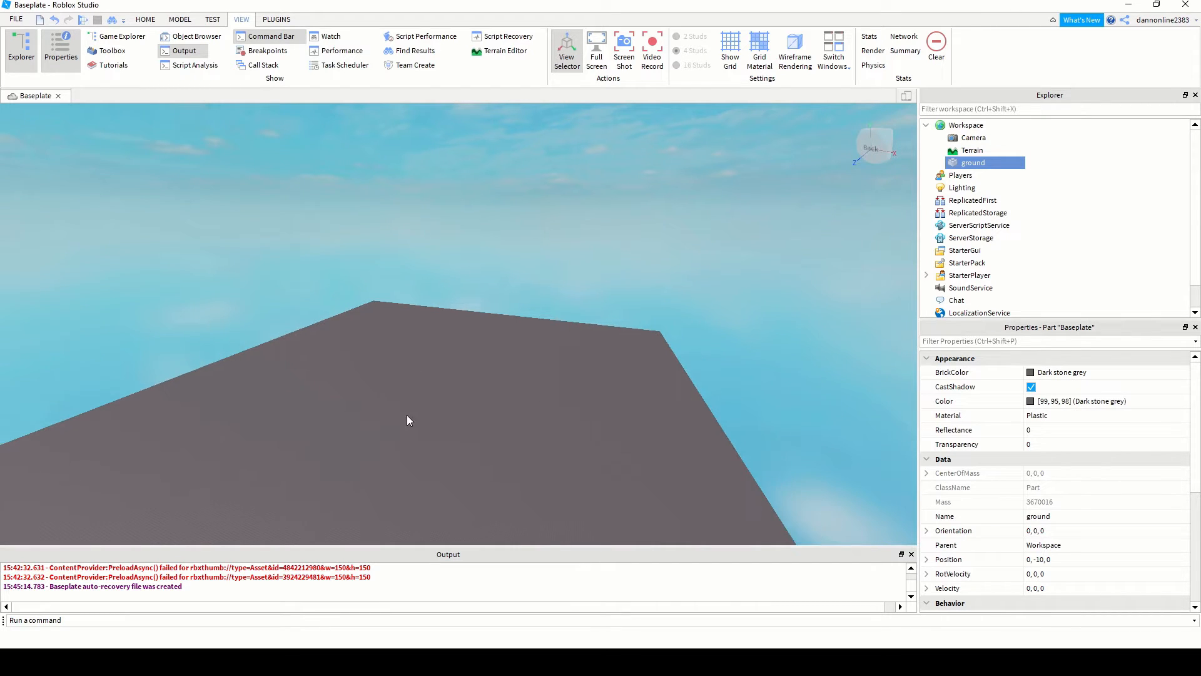
middle_drag(408, 418, 479, 444)
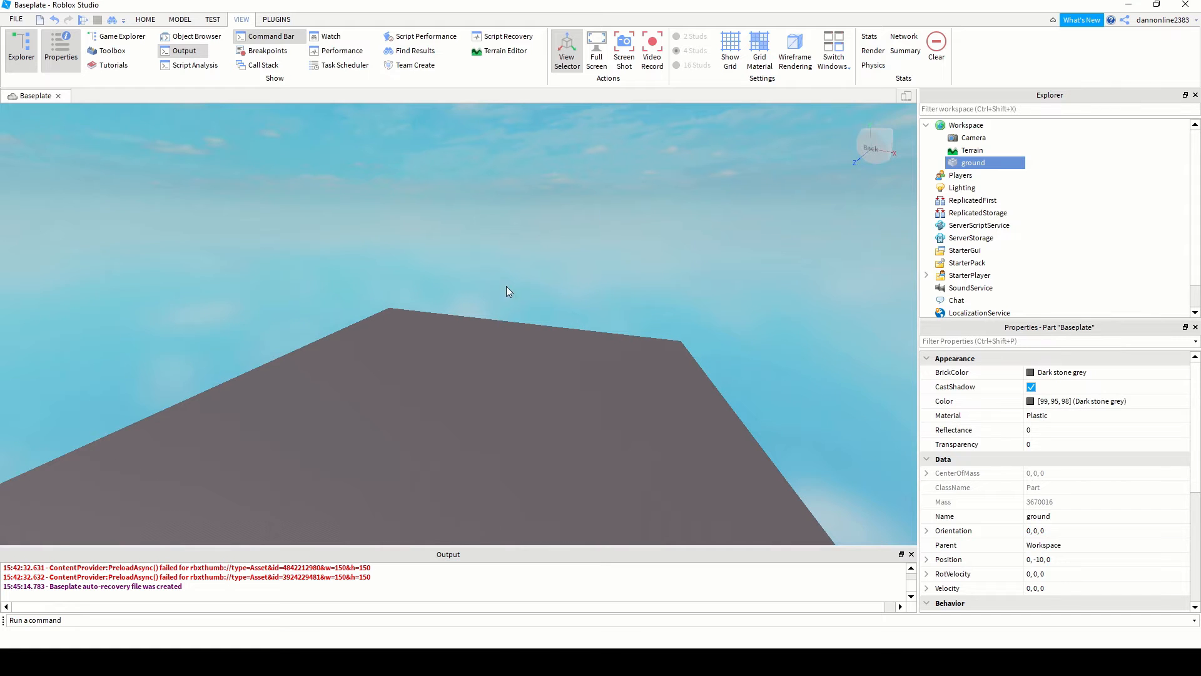
scroll(517, 341, down, 5)
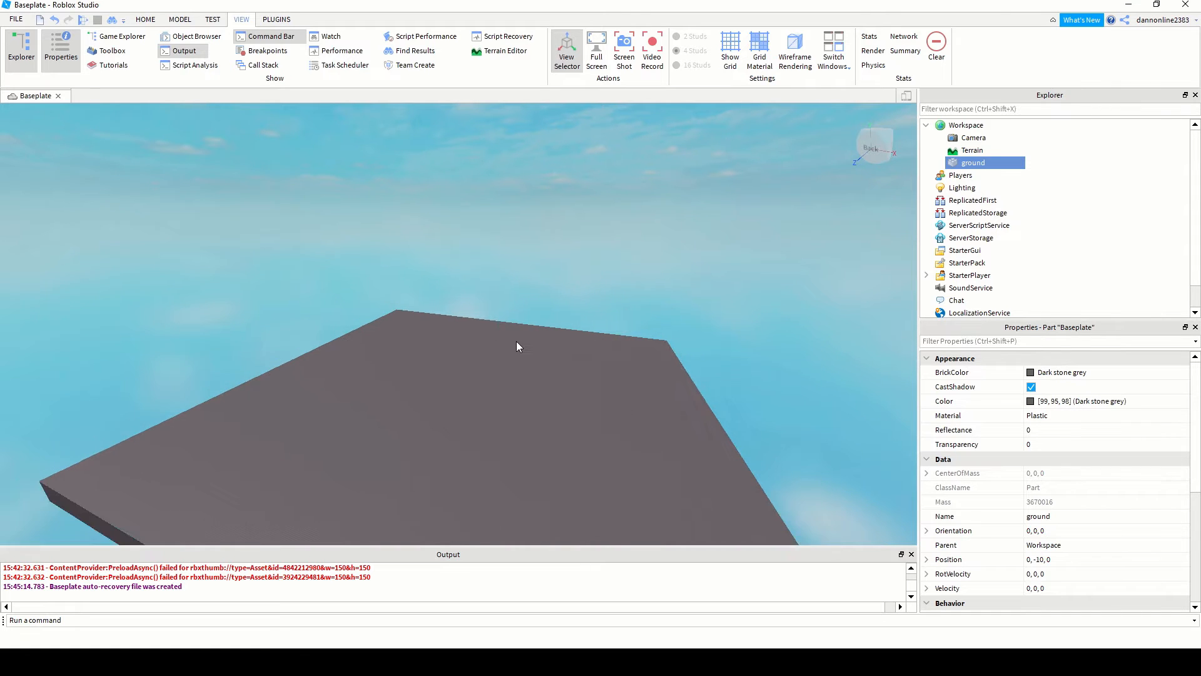
scroll(516, 341, up, 8)
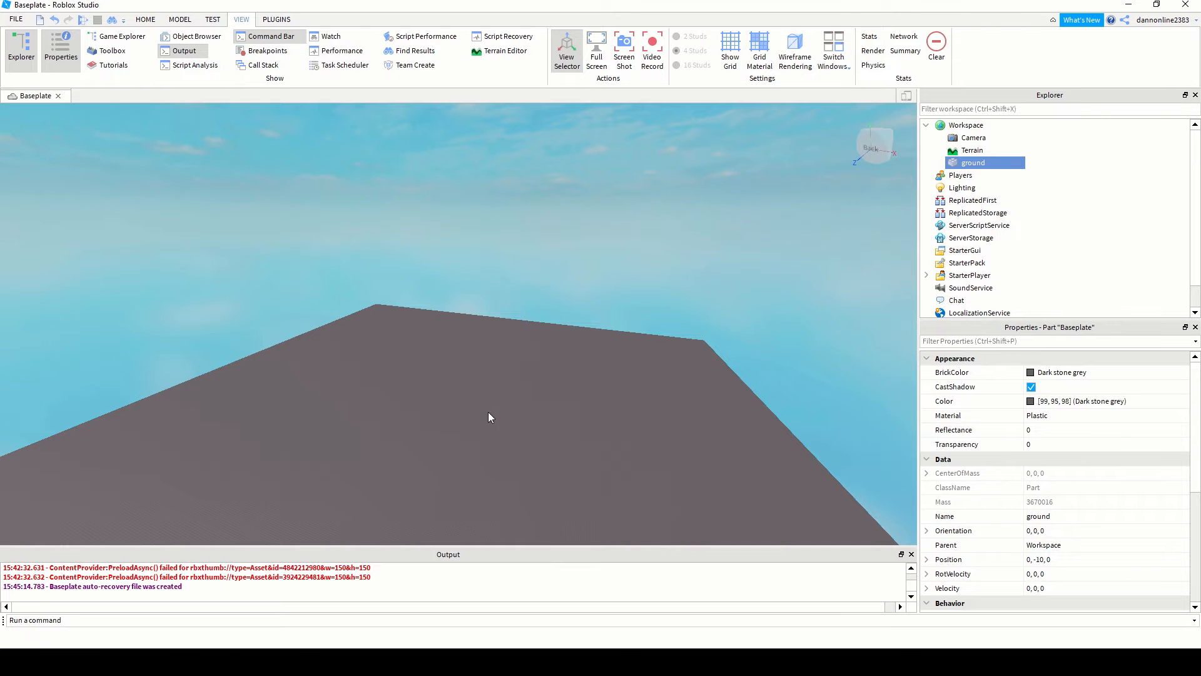
middle_drag(520, 413, 497, 317)
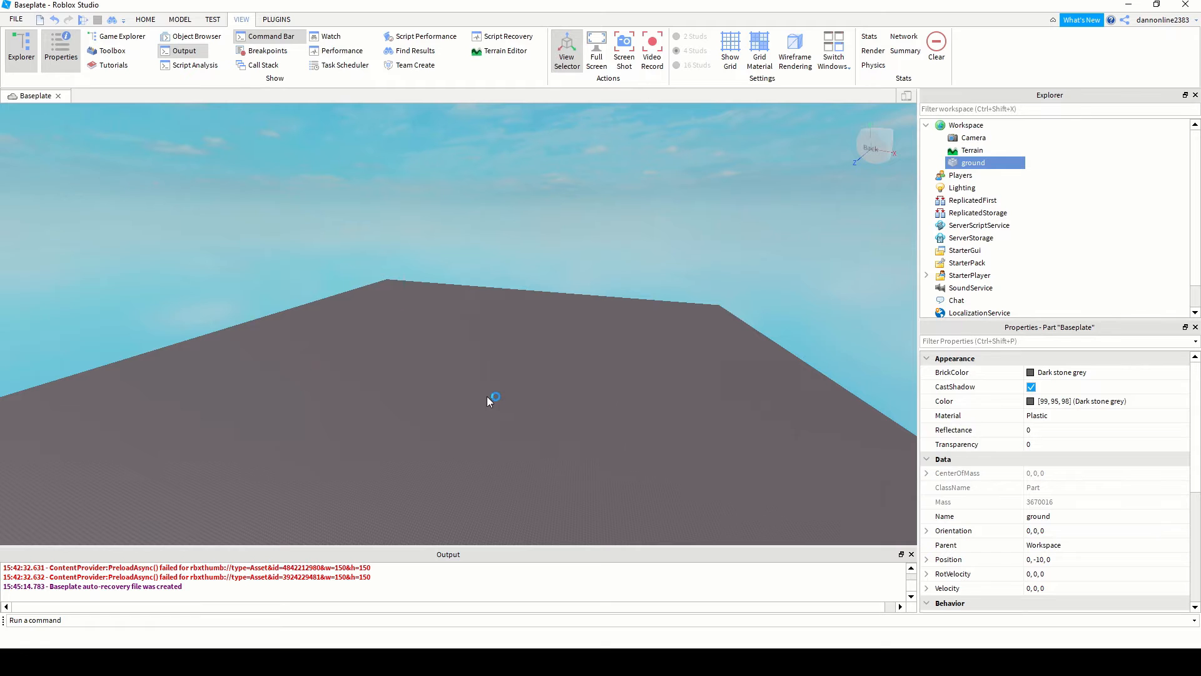
scroll(595, 391, up, 1)
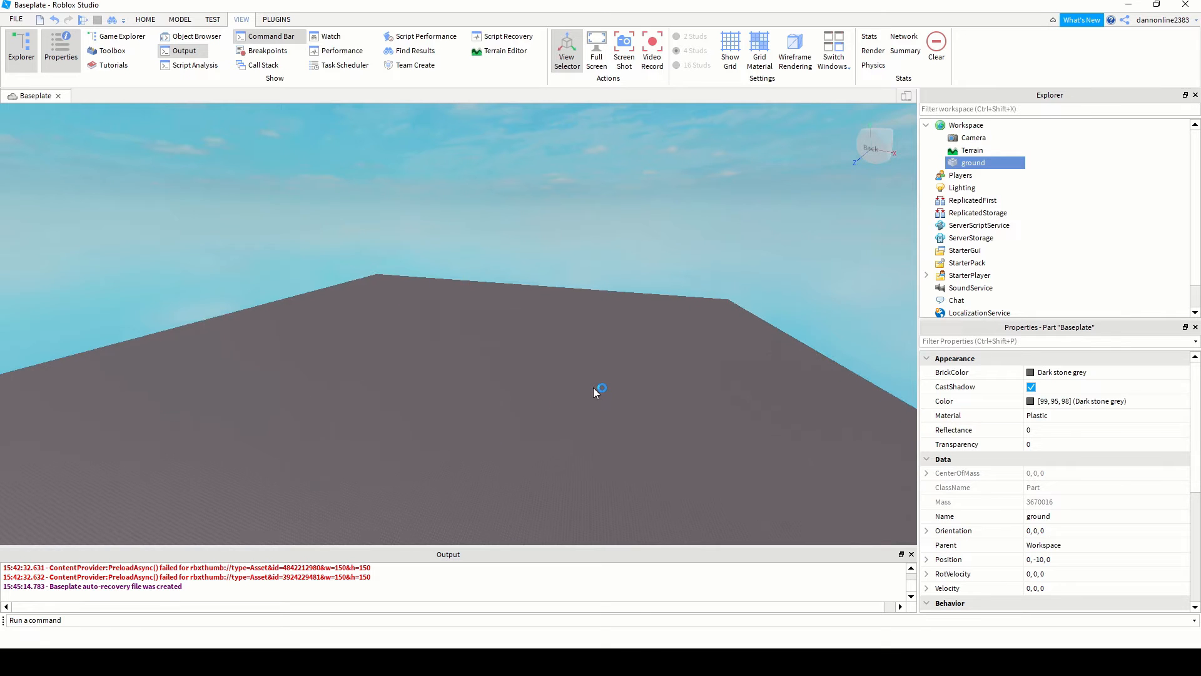
- Examine the file commands for saving and publishing the place, and return to the Home tools
click(143, 20)
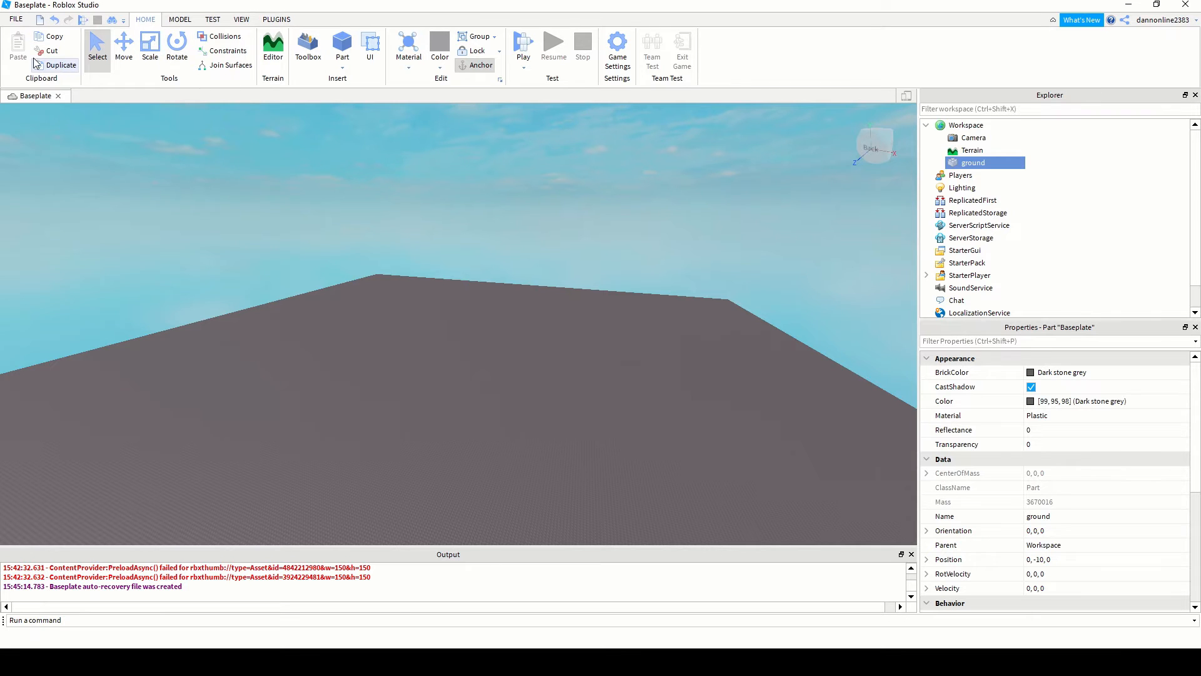
click(18, 21)
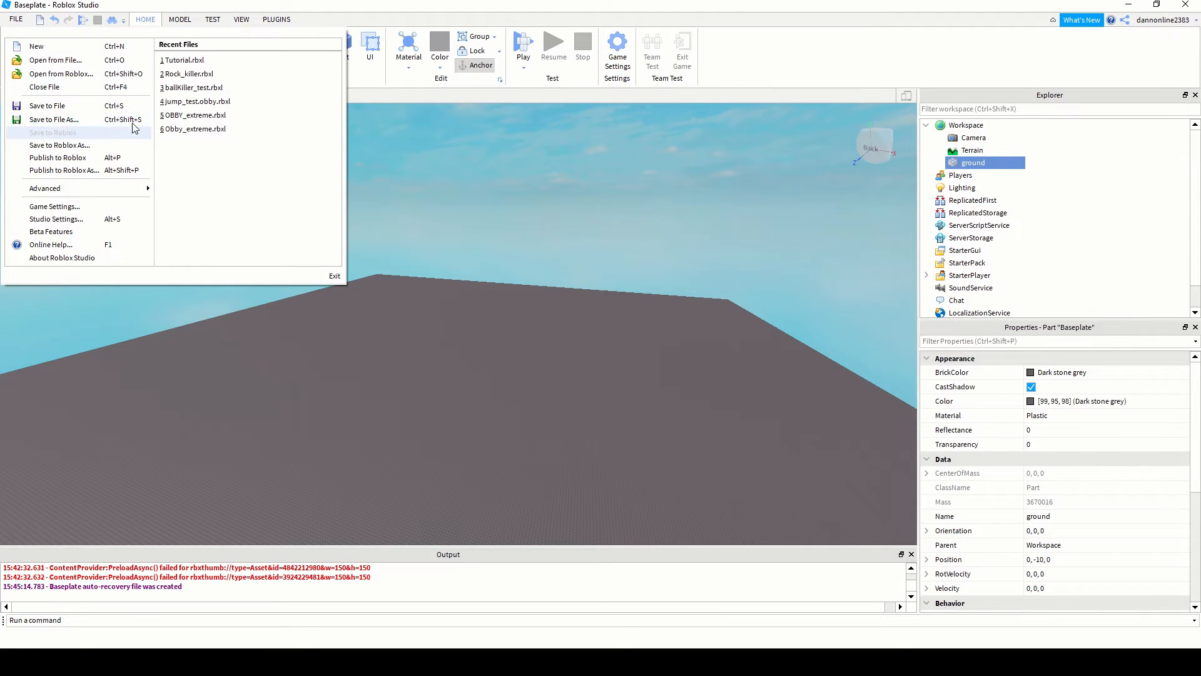
click(148, 21)
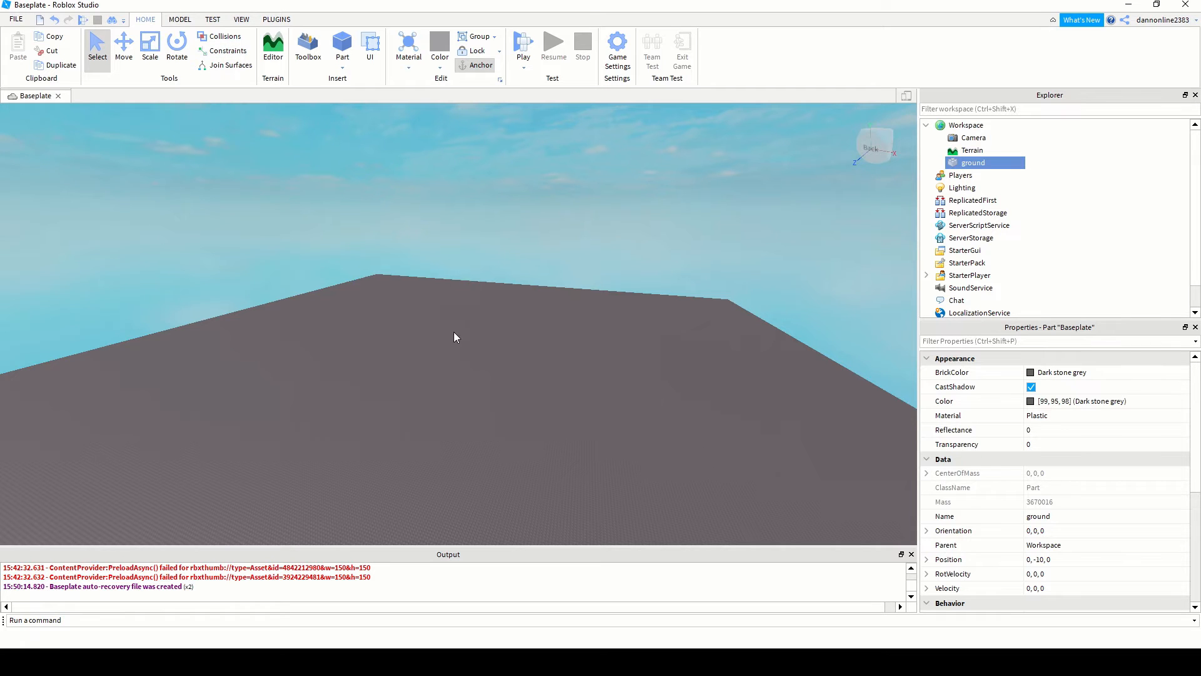
scroll(527, 328, up, 3)
scroll(527, 329, down, 4)
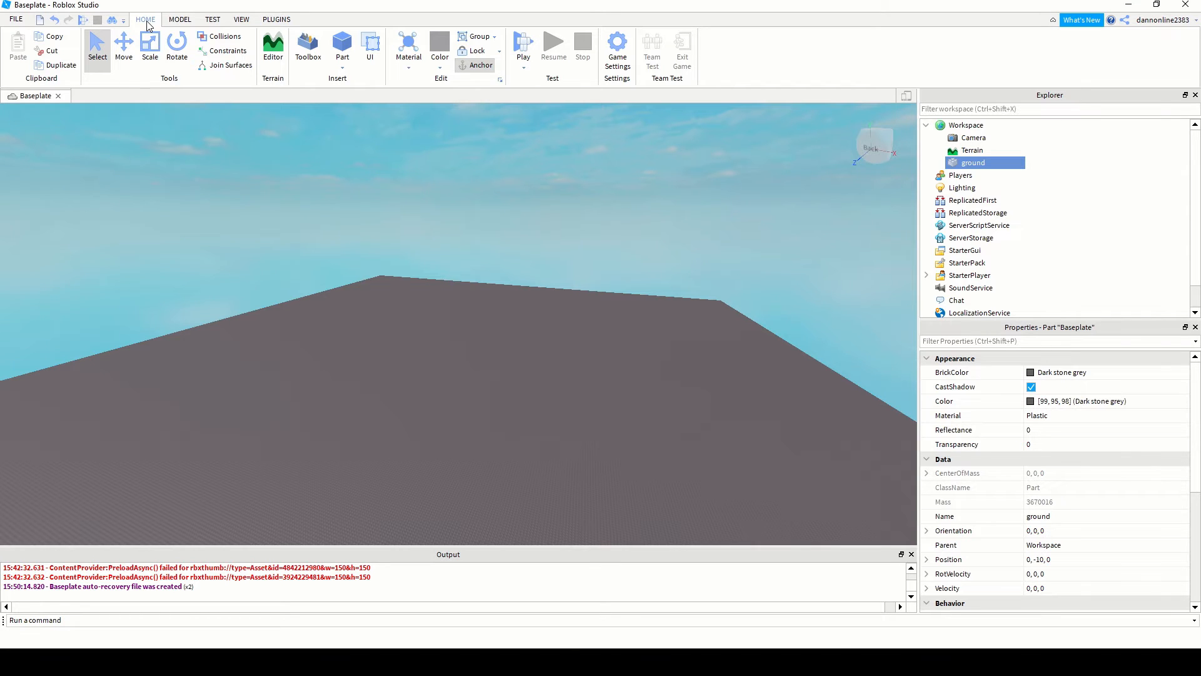
- Start a playtest of the place and examine the character on the ground from several angles and distances
click(523, 48)
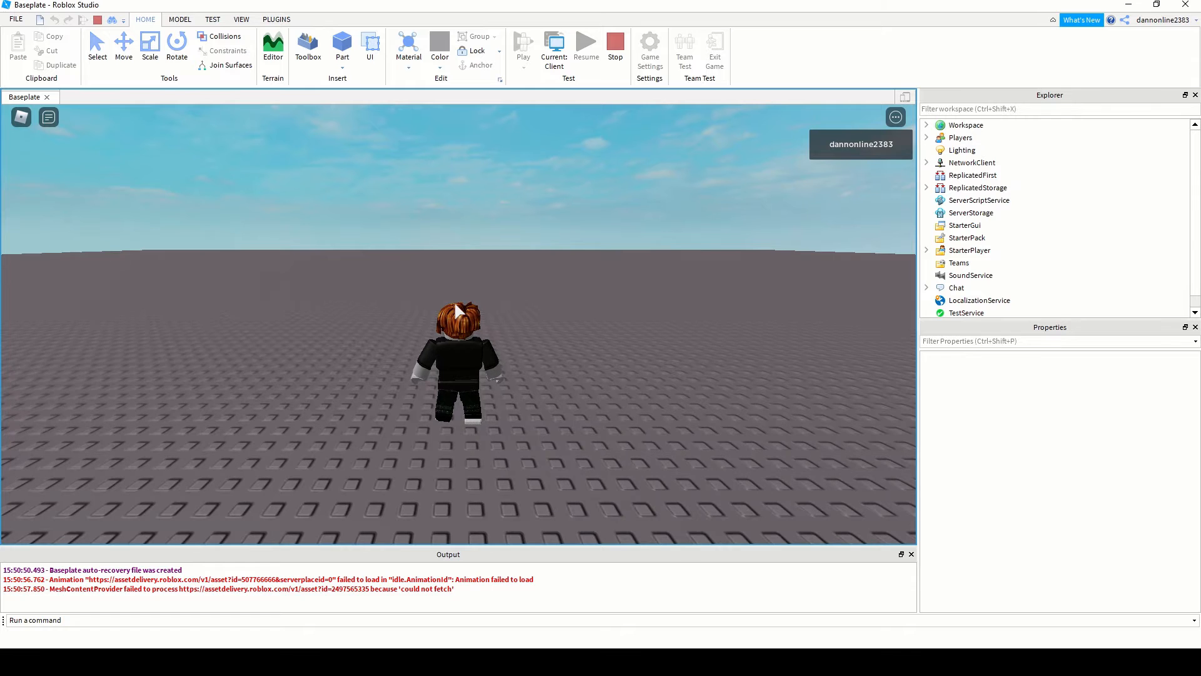
scroll(434, 282, down, 15)
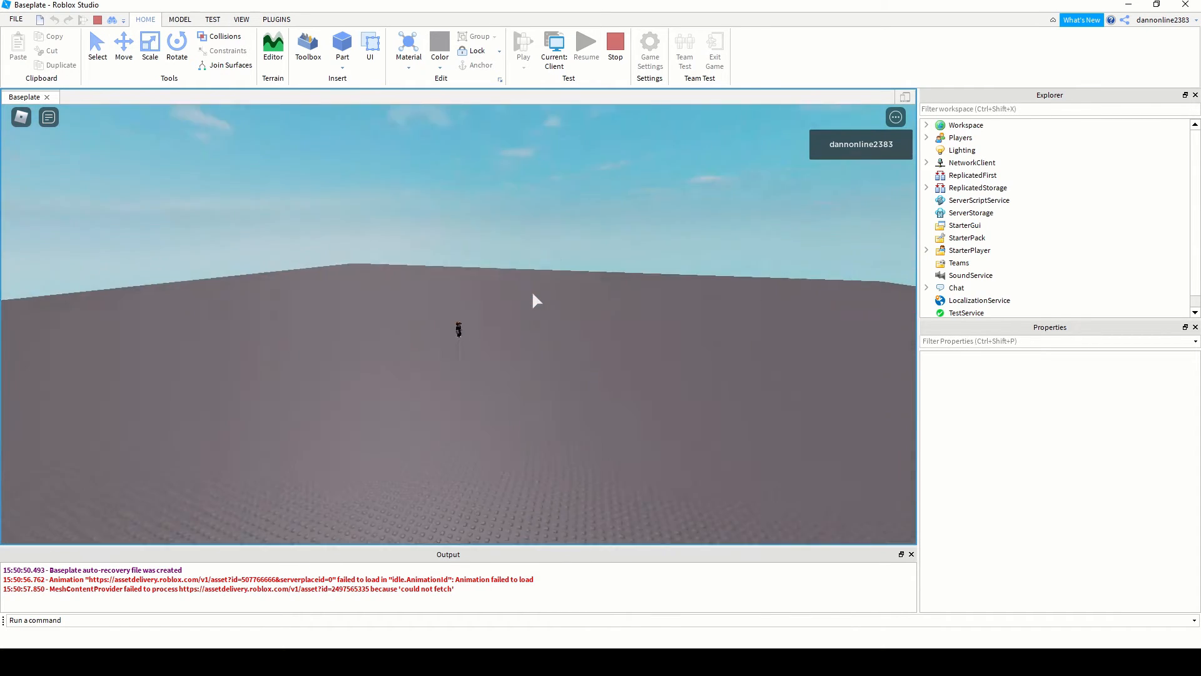
right_drag(532, 293, 531, 286)
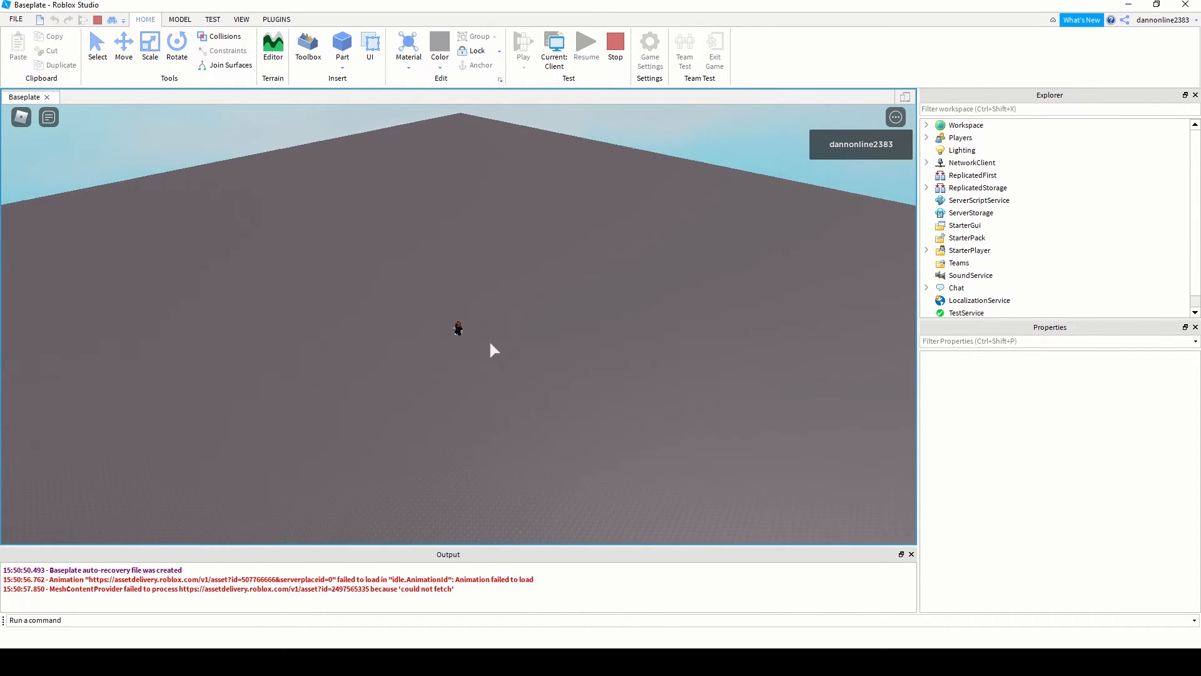
scroll(490, 342, up, 5)
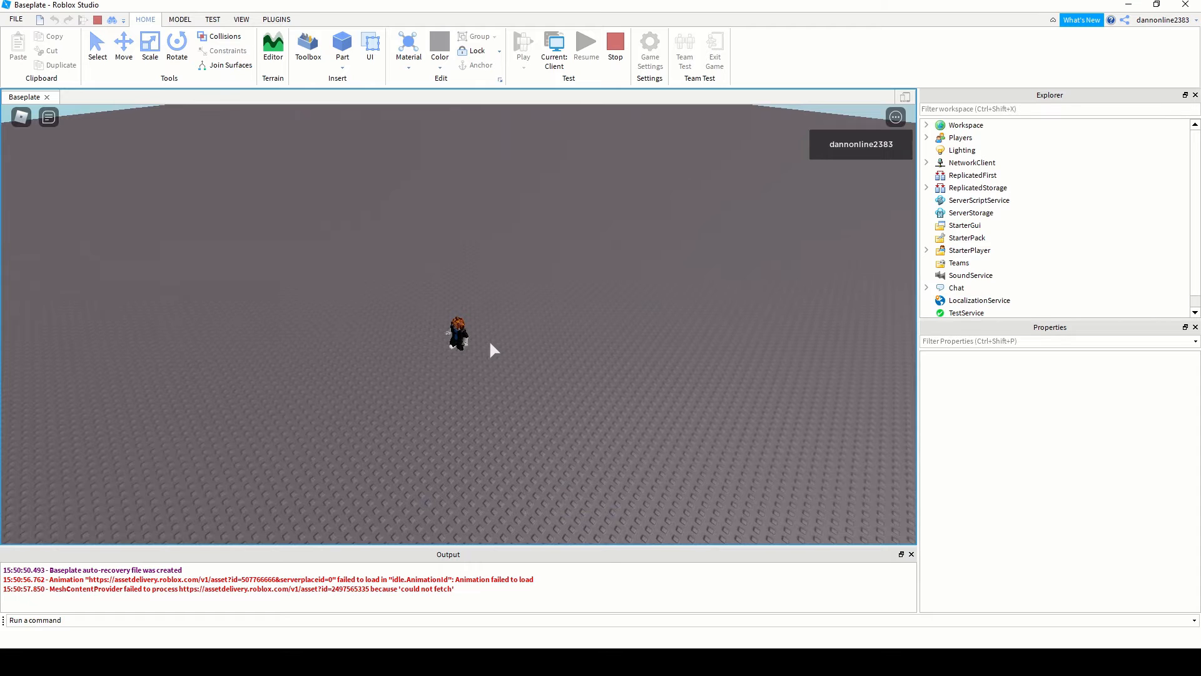
scroll(488, 368, up, 5)
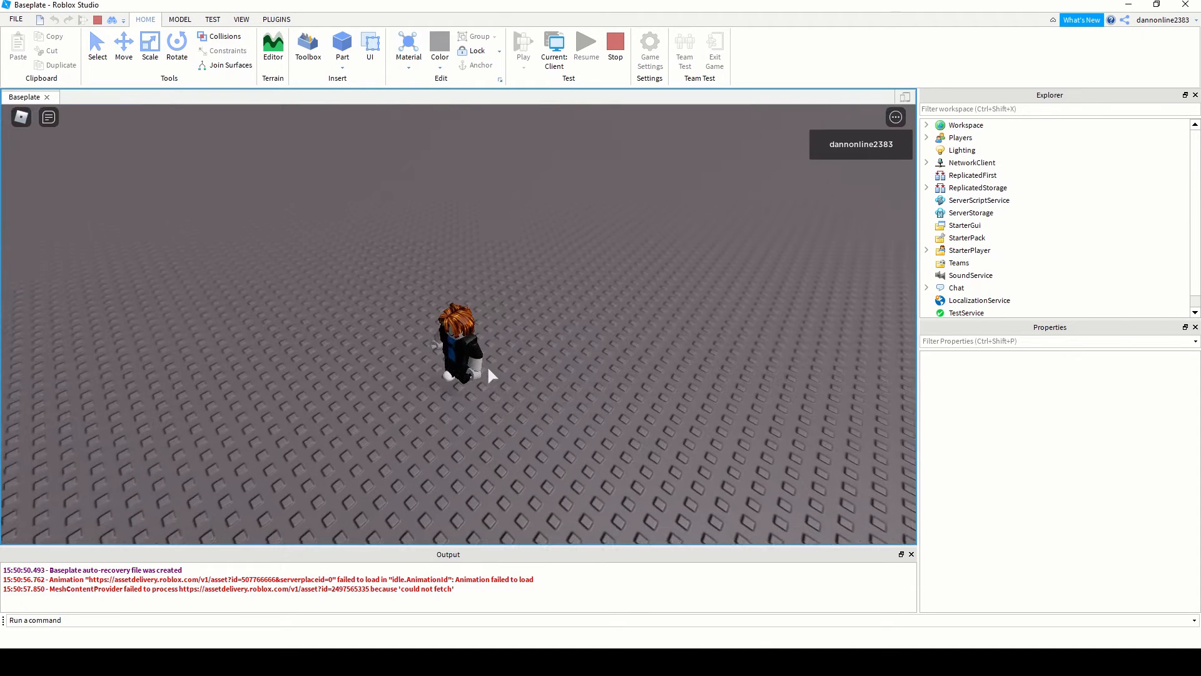
scroll(488, 368, down, 3)
right_drag(438, 411, 438, 411)
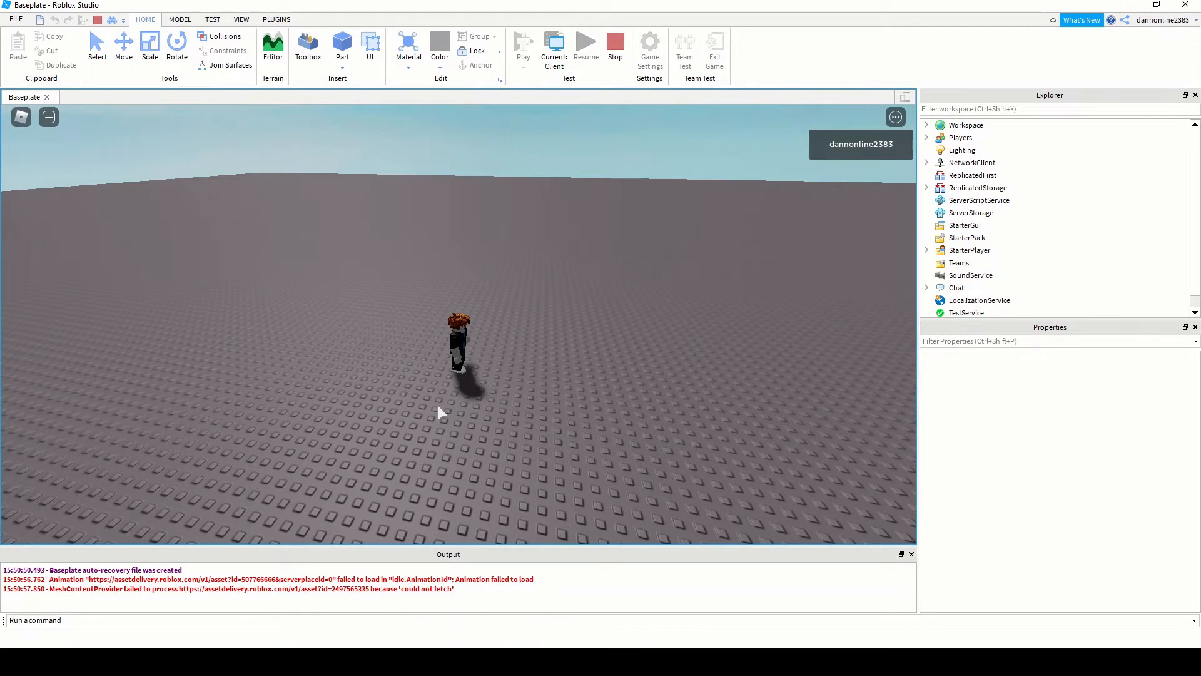
right_drag(335, 384, 333, 381)
right_drag(491, 406, 490, 405)
scroll(490, 406, up, 4)
scroll(484, 433, down, 3)
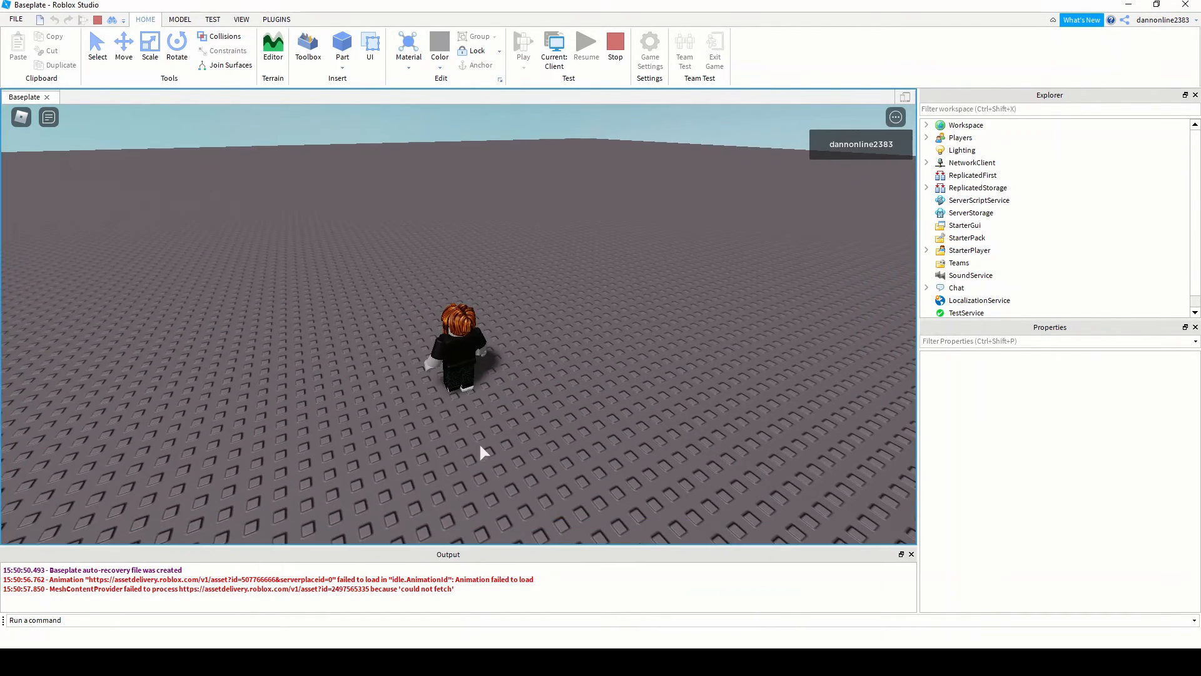
right_drag(423, 428, 423, 428)
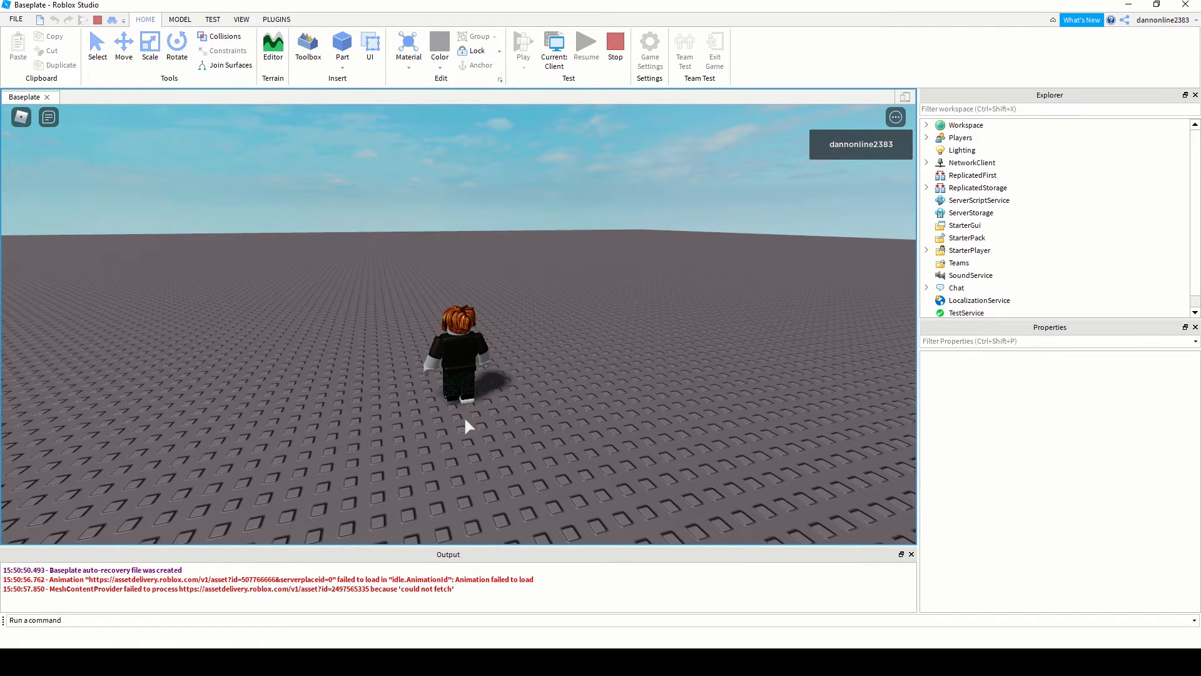
- Walk the character forward, right, backward and left across the ground, and turn the camera around it
key(w)
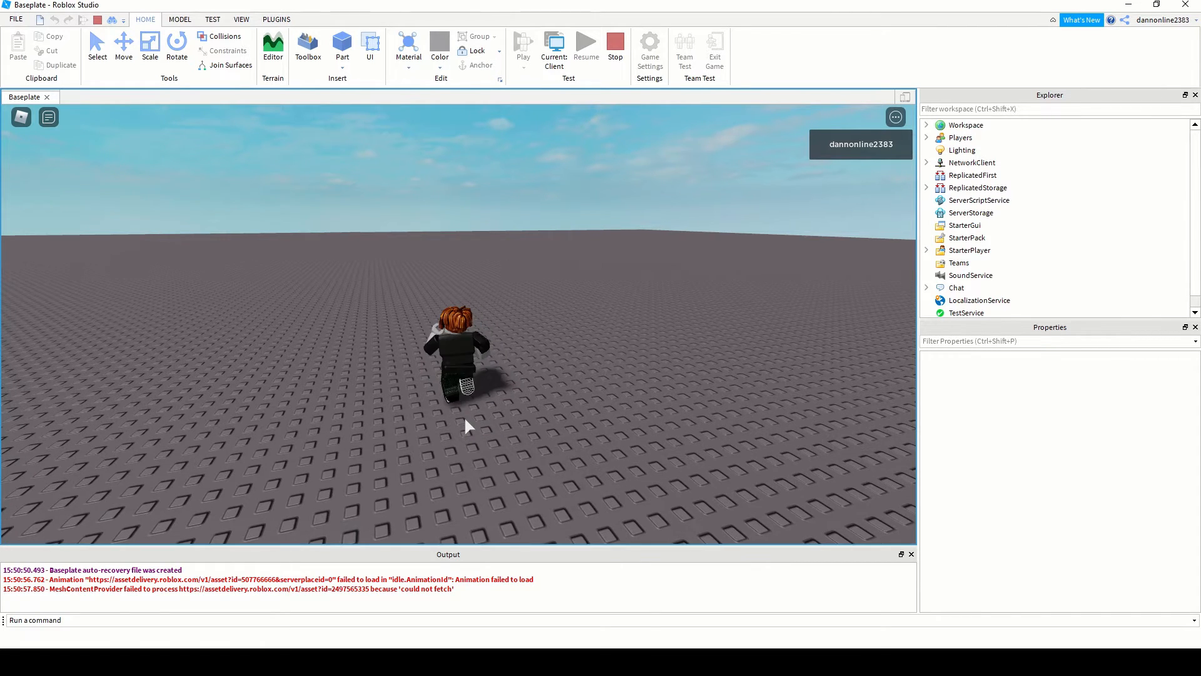
key(d)
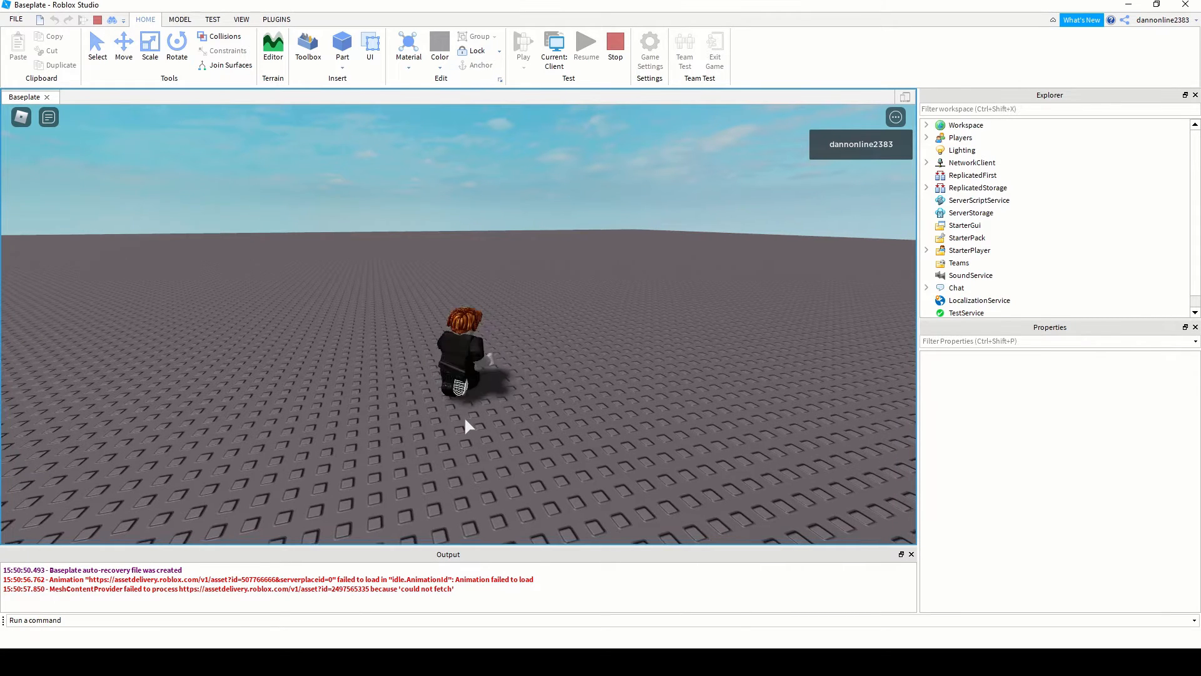
key(s)
key(a)
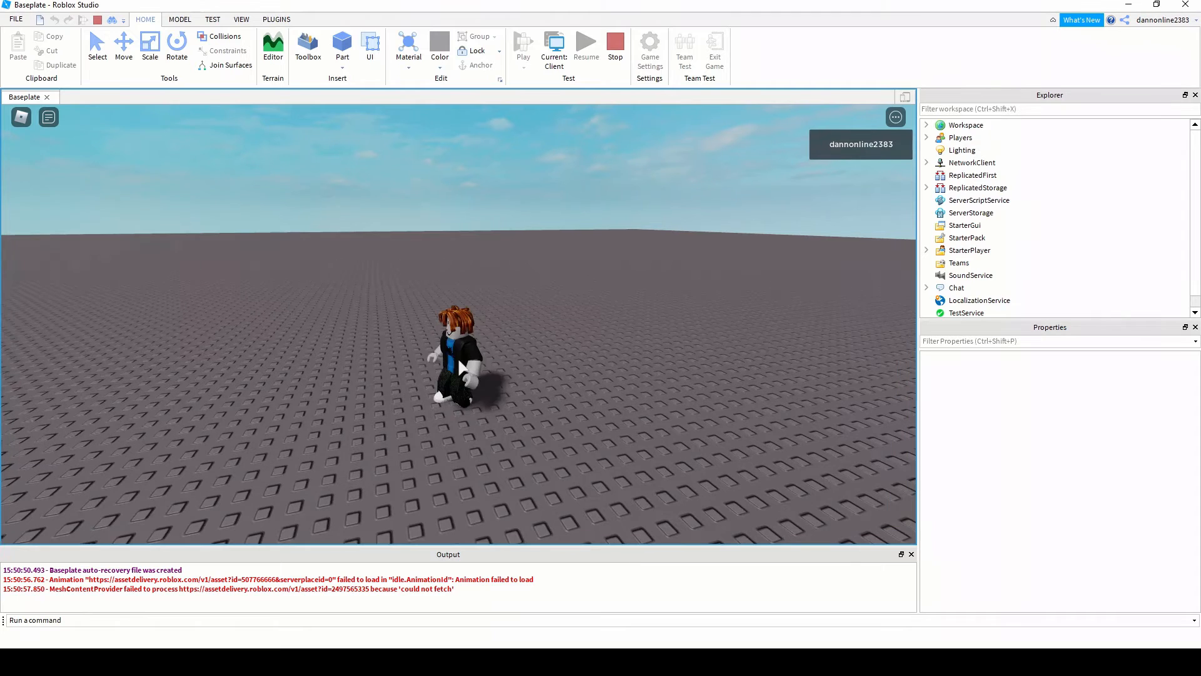
right_drag(458, 361, 549, 362)
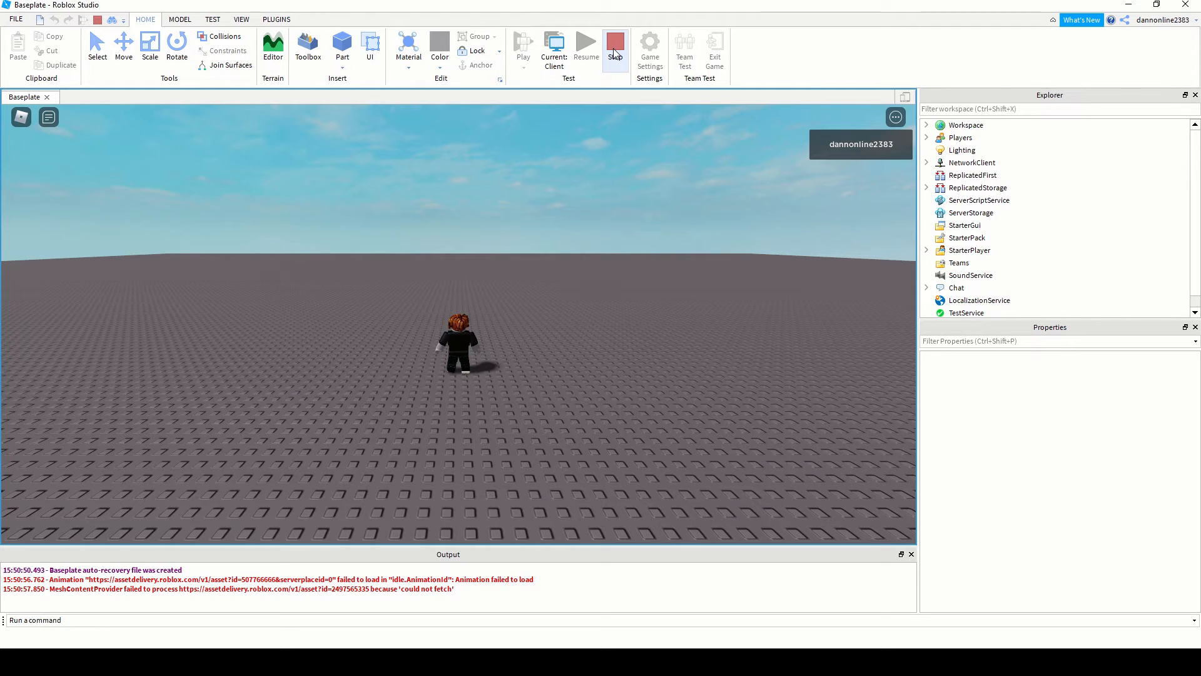
- Stop the playtest and look over the ground part in the editing view
click(618, 50)
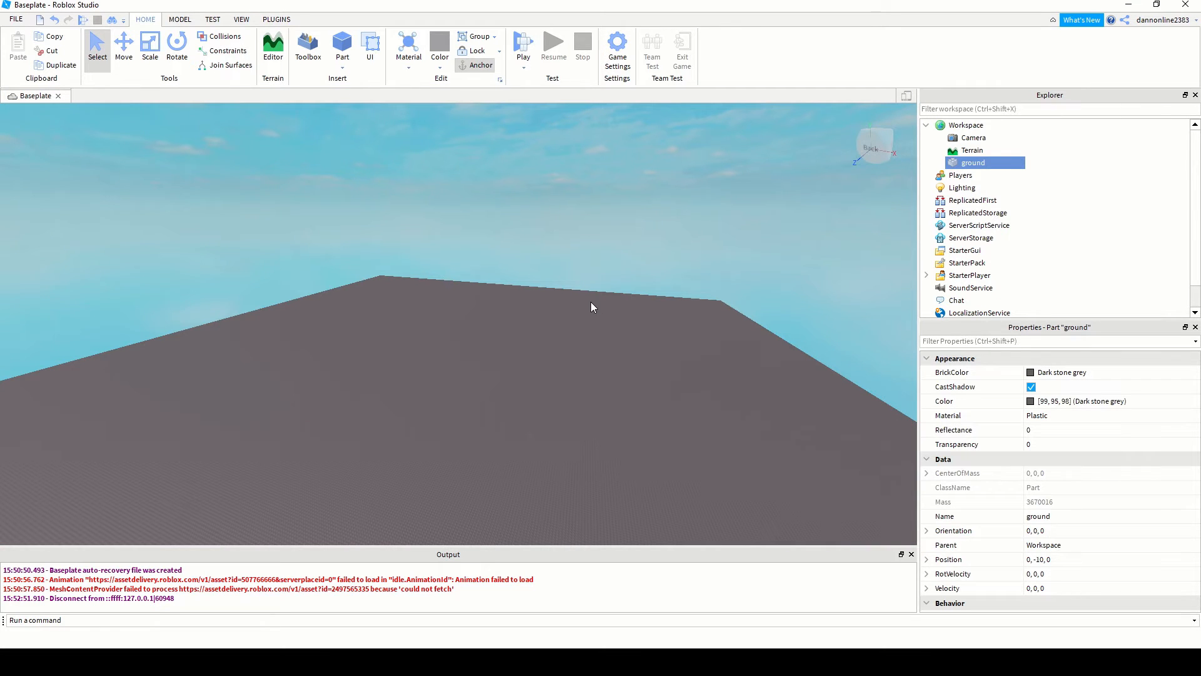
right_drag(591, 302, 372, 407)
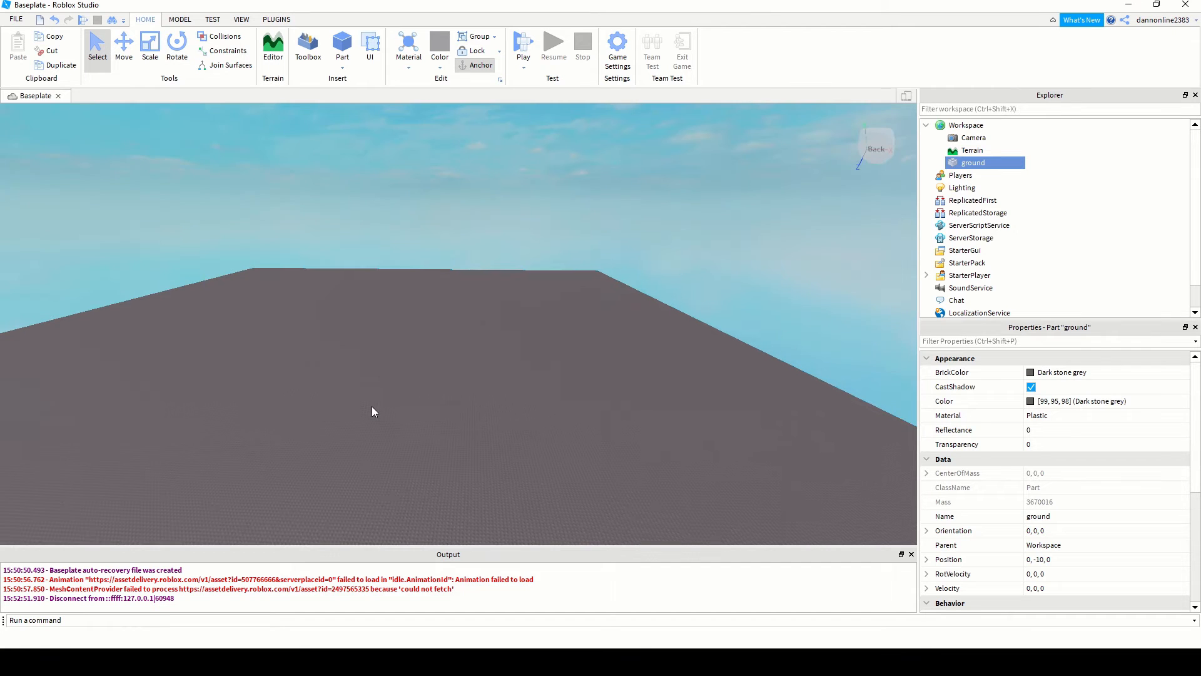
right_drag(372, 406, 468, 394)
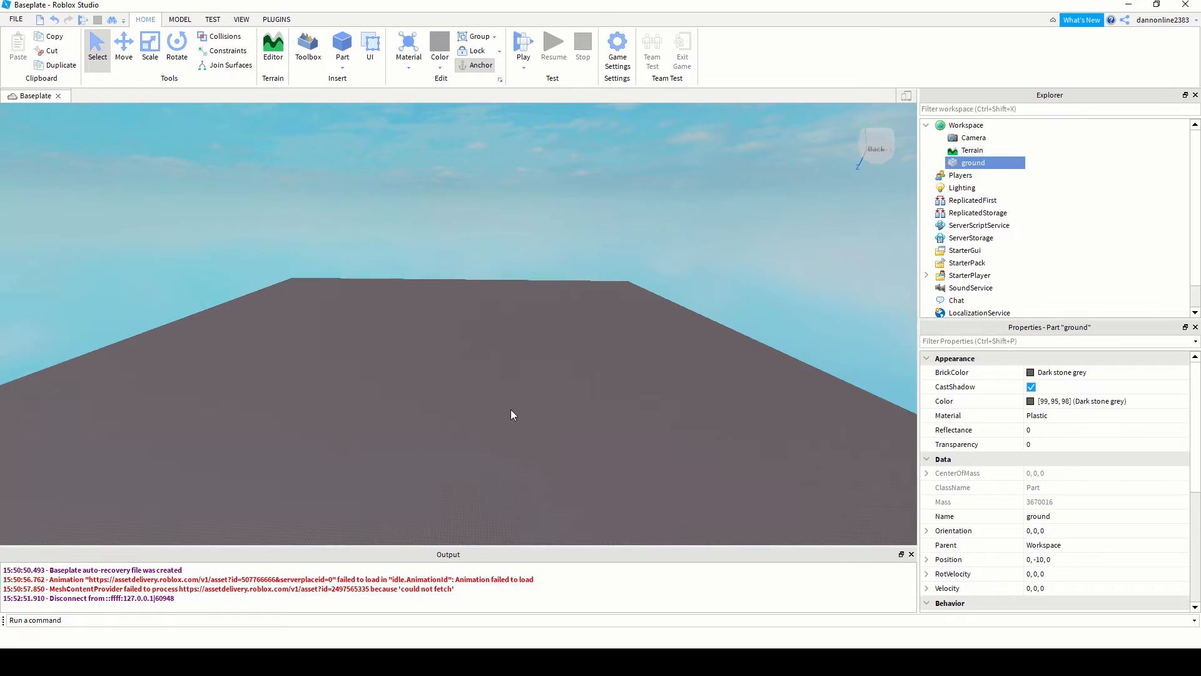
- Deselect the ground part and examine it from different distances, angles and camera positions
scroll(511, 416, up, 1)
scroll(511, 410, down, 2)
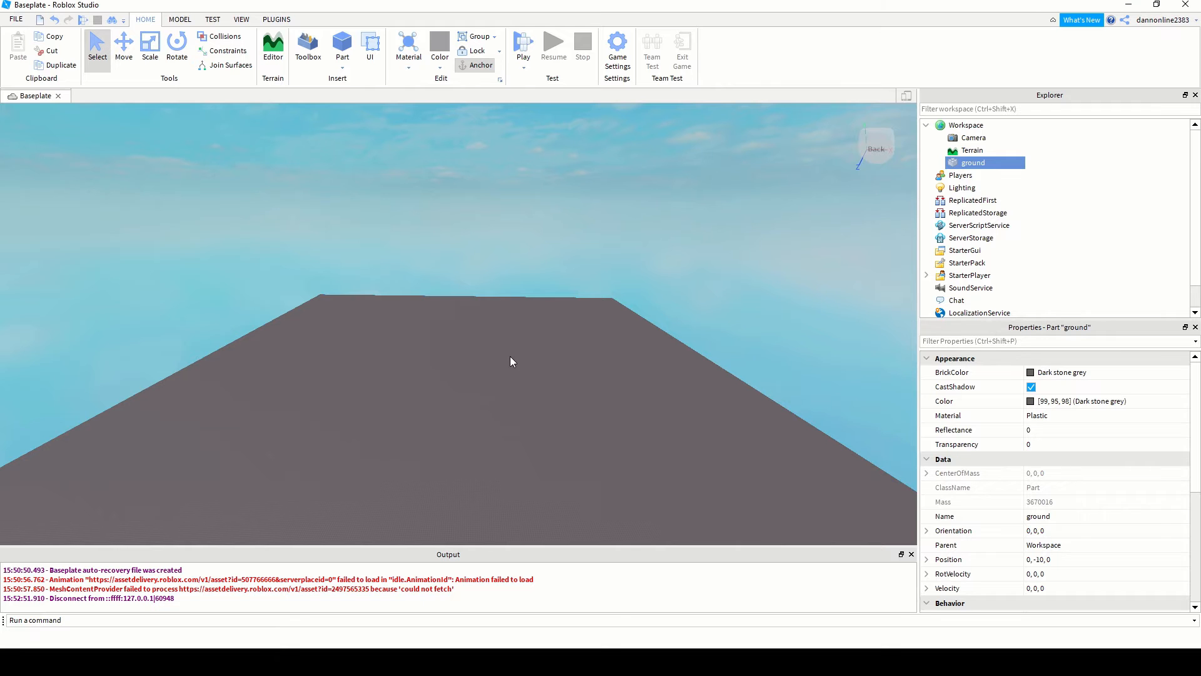
right_drag(535, 388, 542, 384)
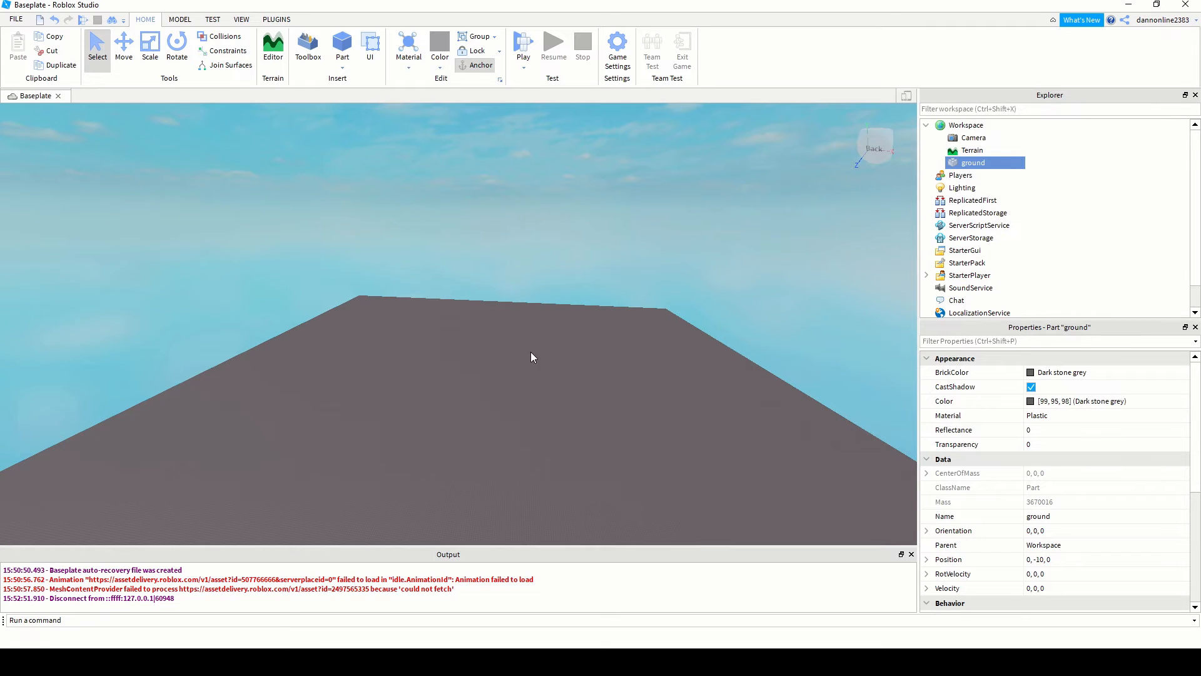
click(357, 368)
scroll(509, 408, down, 1)
right_drag(447, 398, 449, 395)
scroll(449, 394, up, 3)
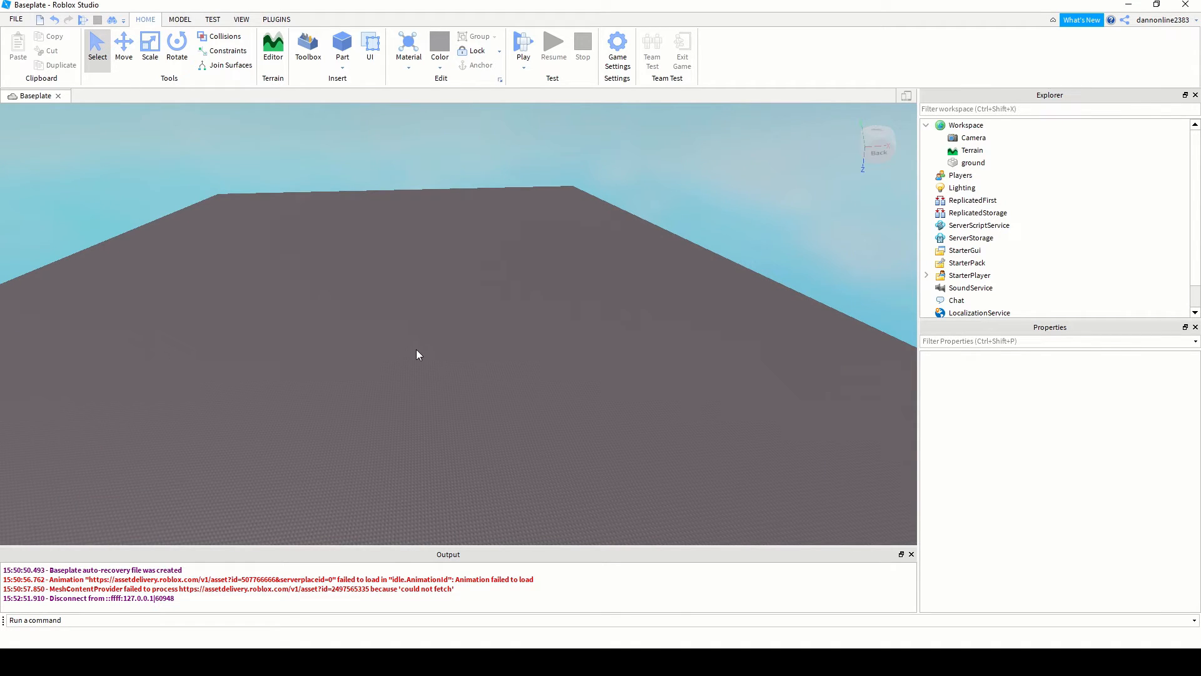
scroll(443, 360, down, 1)
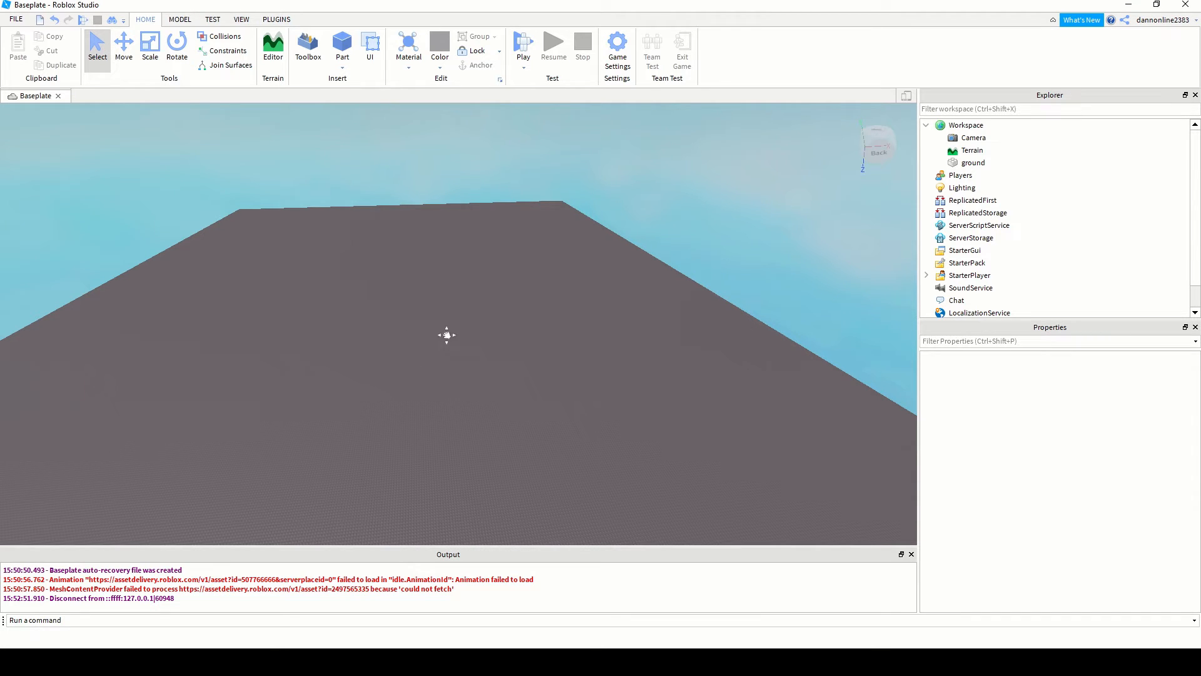
middle_drag(447, 334, 584, 305)
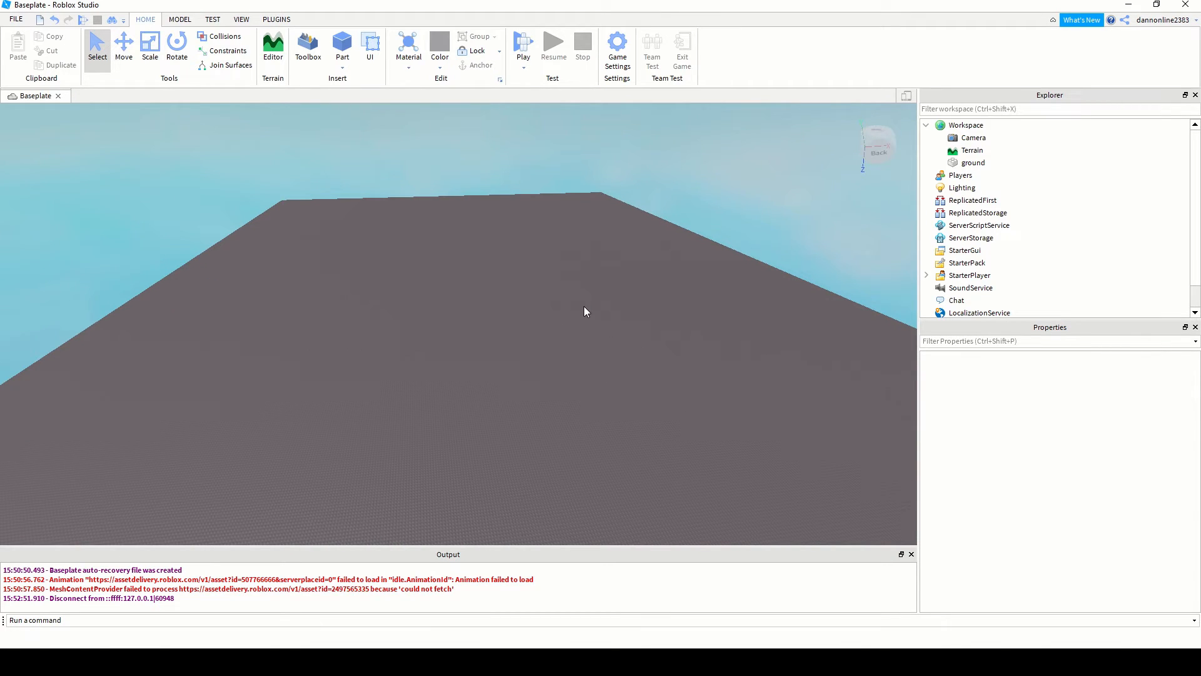
scroll(483, 329, down, 2)
scroll(536, 321, up, 2)
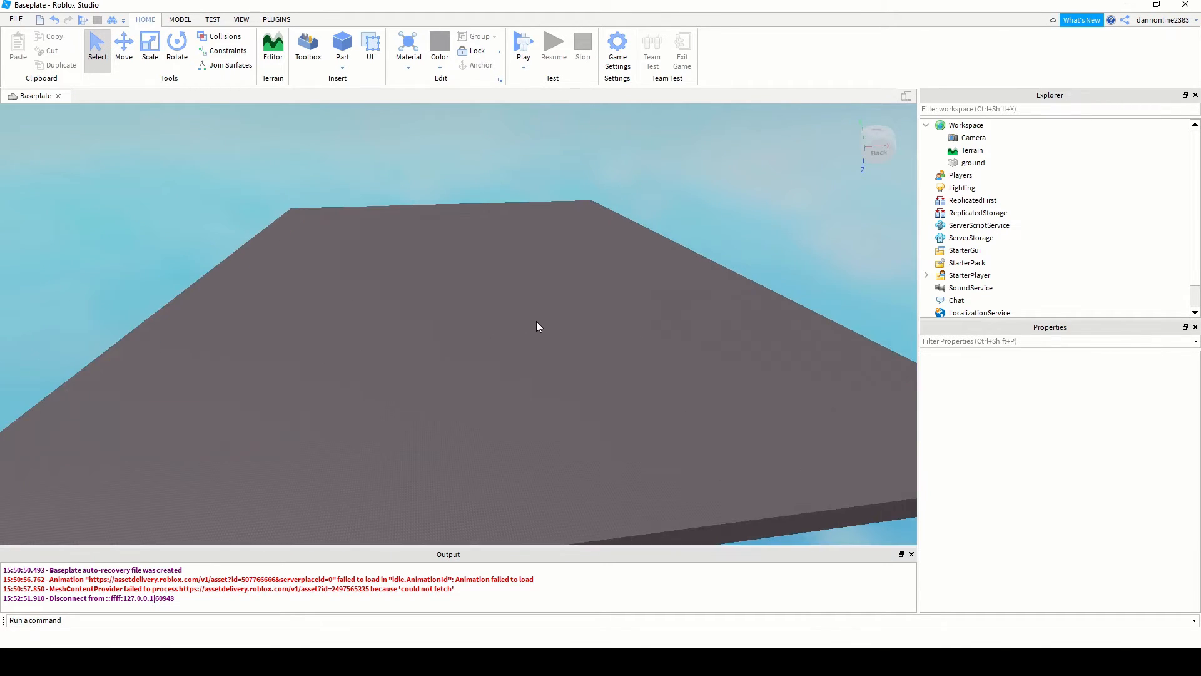
scroll(536, 321, down, 1)
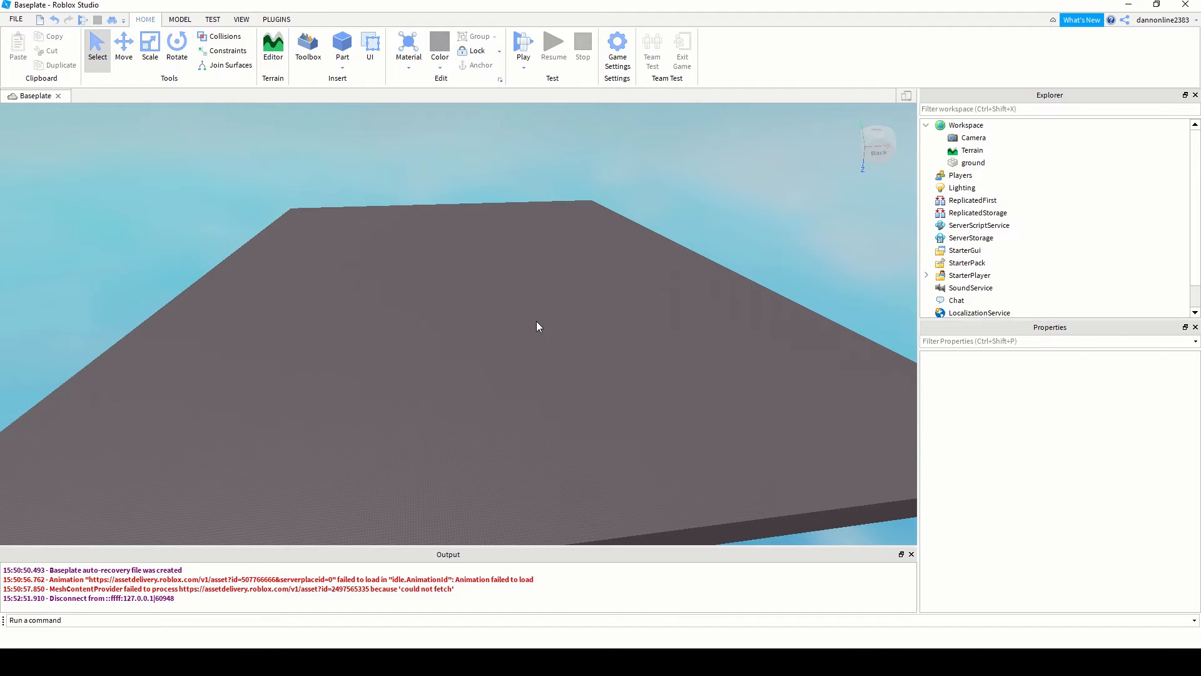
scroll(537, 326, down, 1)
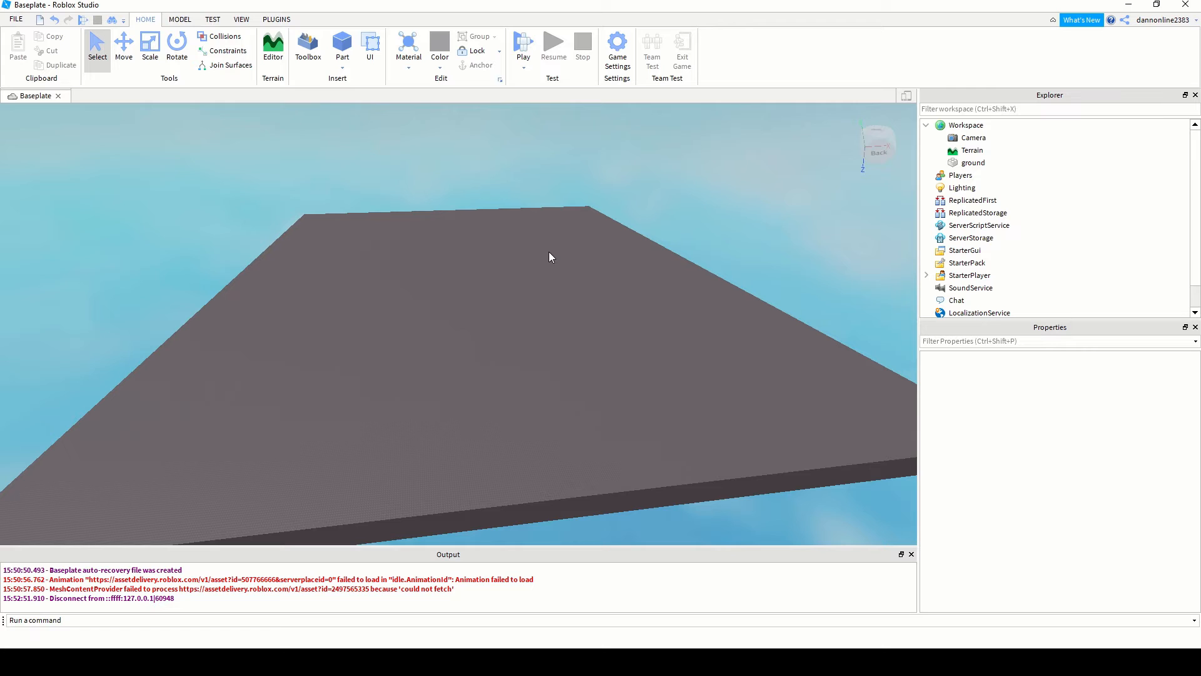
scroll(434, 308, up, 1)
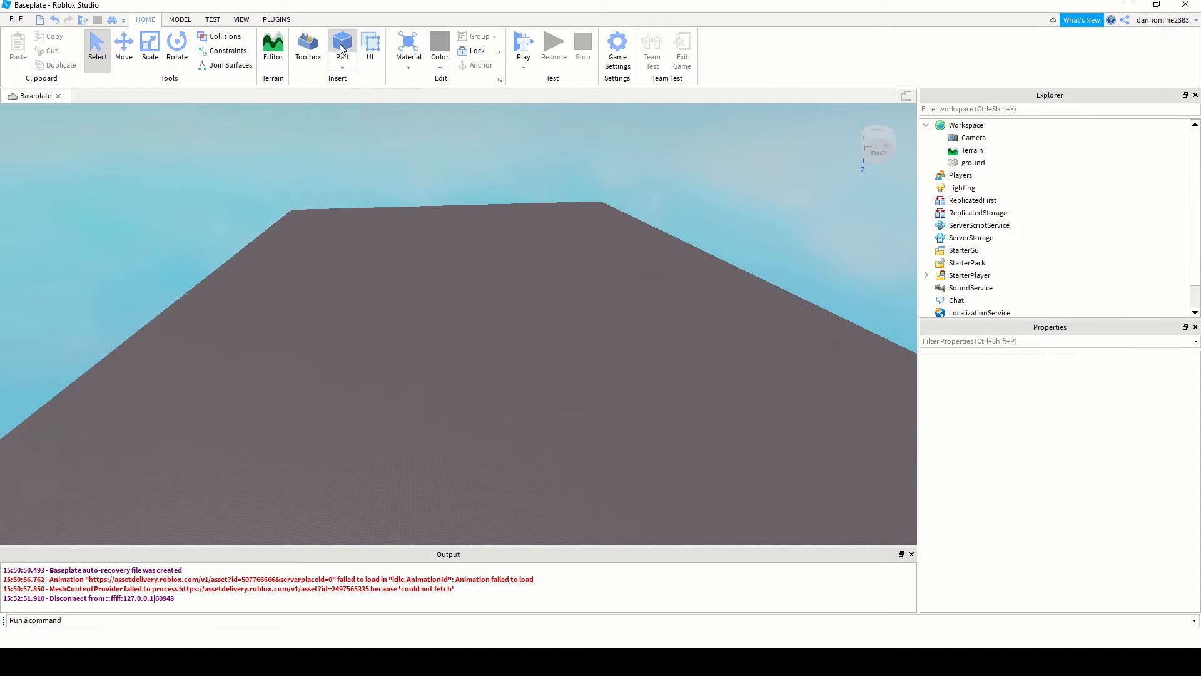
- Insert a new block part onto the ground and view it up close from several angles
click(342, 47)
scroll(446, 345, up, 5)
mouse_move(471, 354)
middle_down()
mouse_move(497, 361)
mouse_move(477, 348)
mouse_move(483, 366)
middle_up()
scroll(498, 360, up, 4)
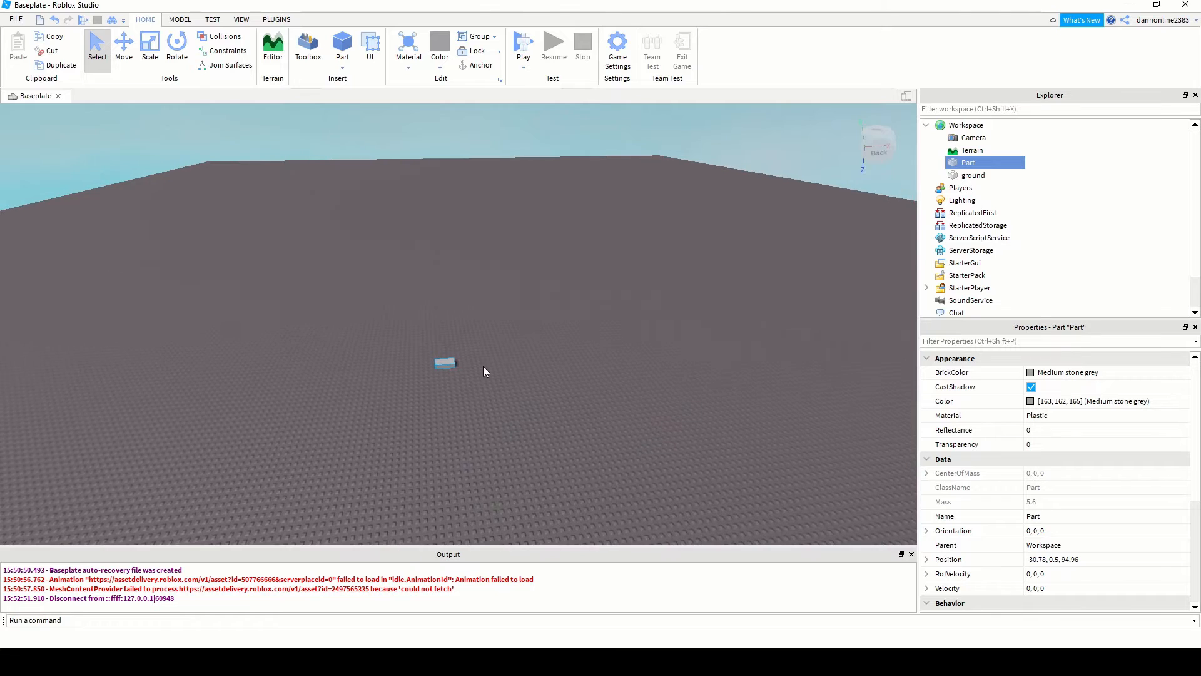
scroll(480, 371, up, 4)
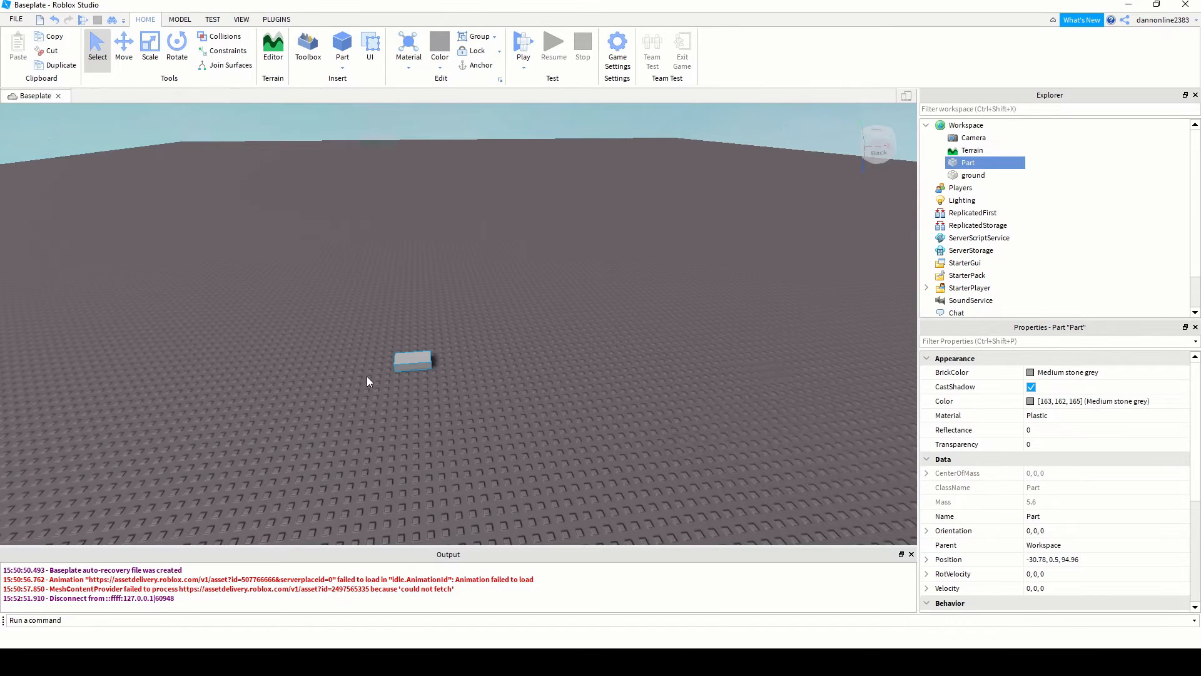
right_drag(367, 377, 347, 358)
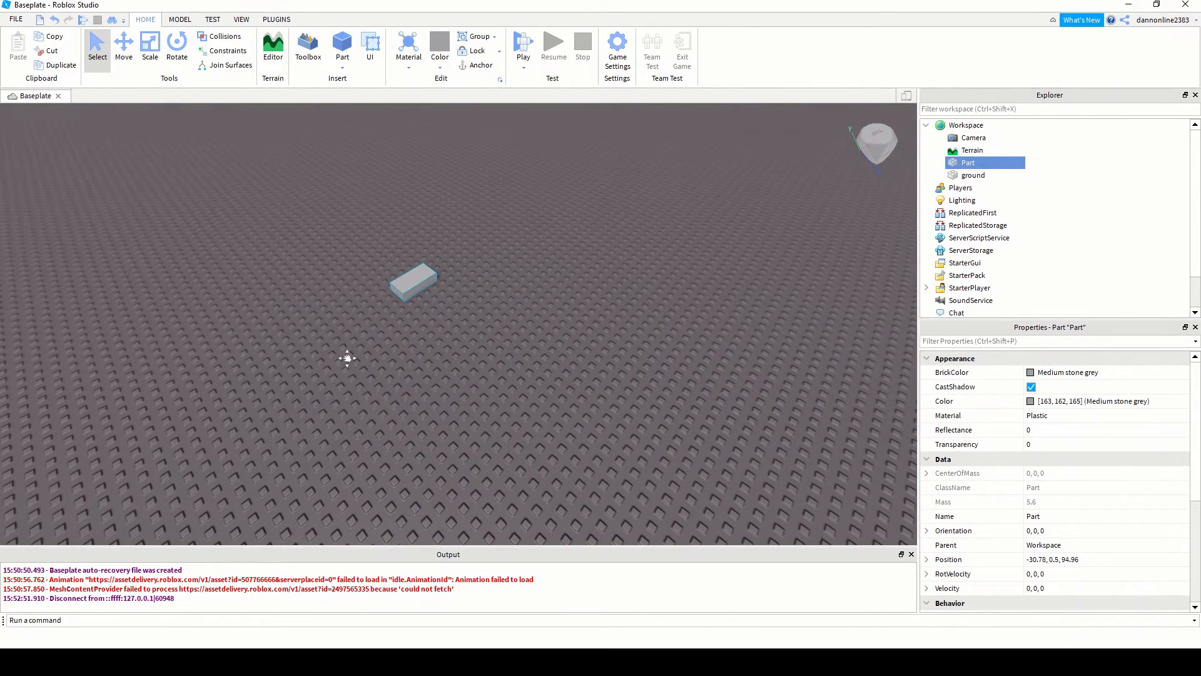
middle_drag(347, 358, 406, 368)
right_drag(407, 368, 459, 404)
mouse_move(459, 404)
middle_down()
mouse_move(426, 391)
mouse_move(441, 401)
middle_up()
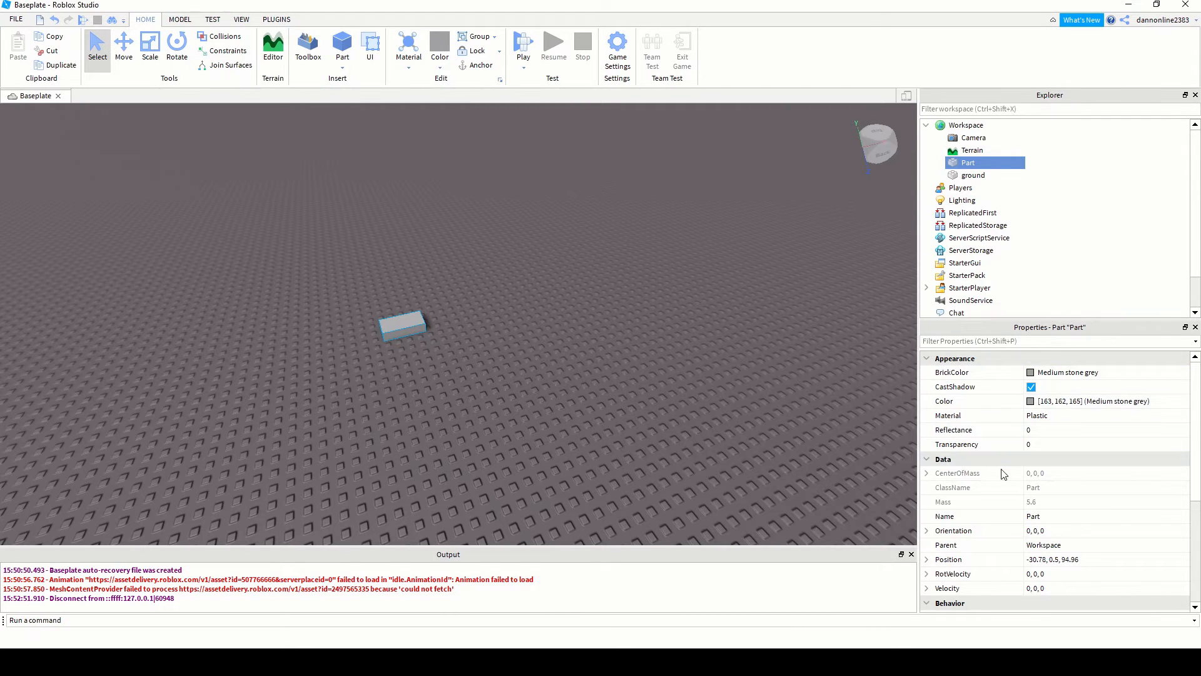
- Set the new part's color to blue, RGB 34, 104, 165, and check it up close
click(1031, 403)
drag(689, 296, 651, 246)
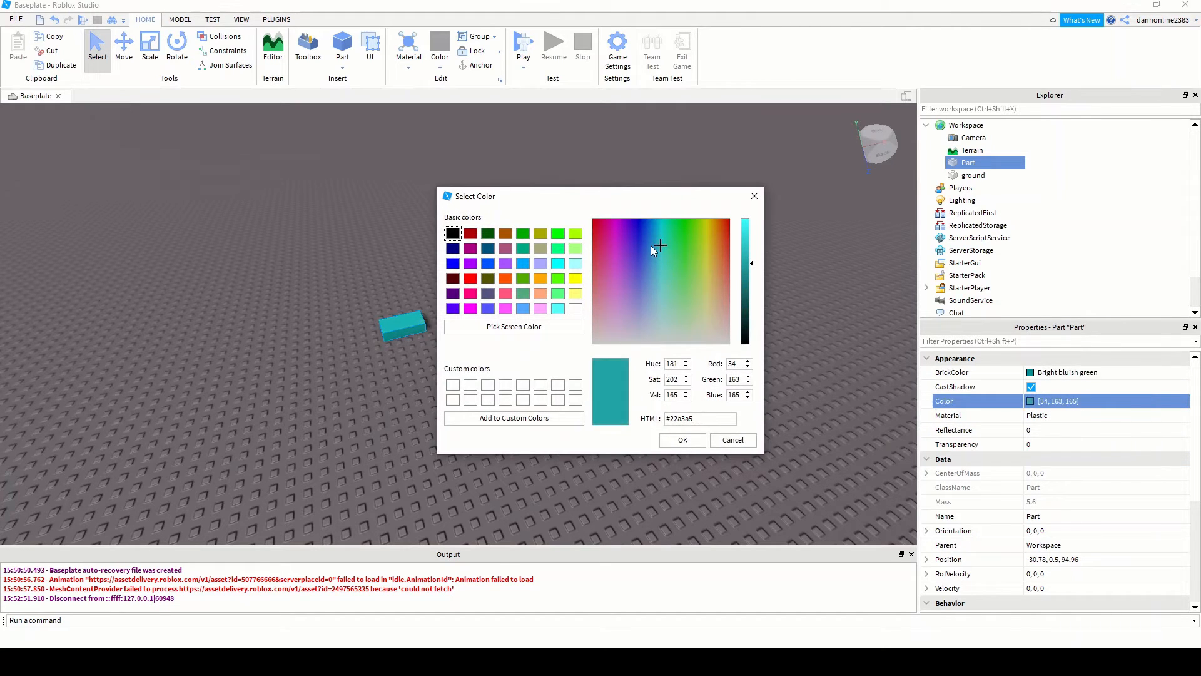
click(689, 442)
scroll(375, 347, up, 10)
scroll(426, 356, down, 8)
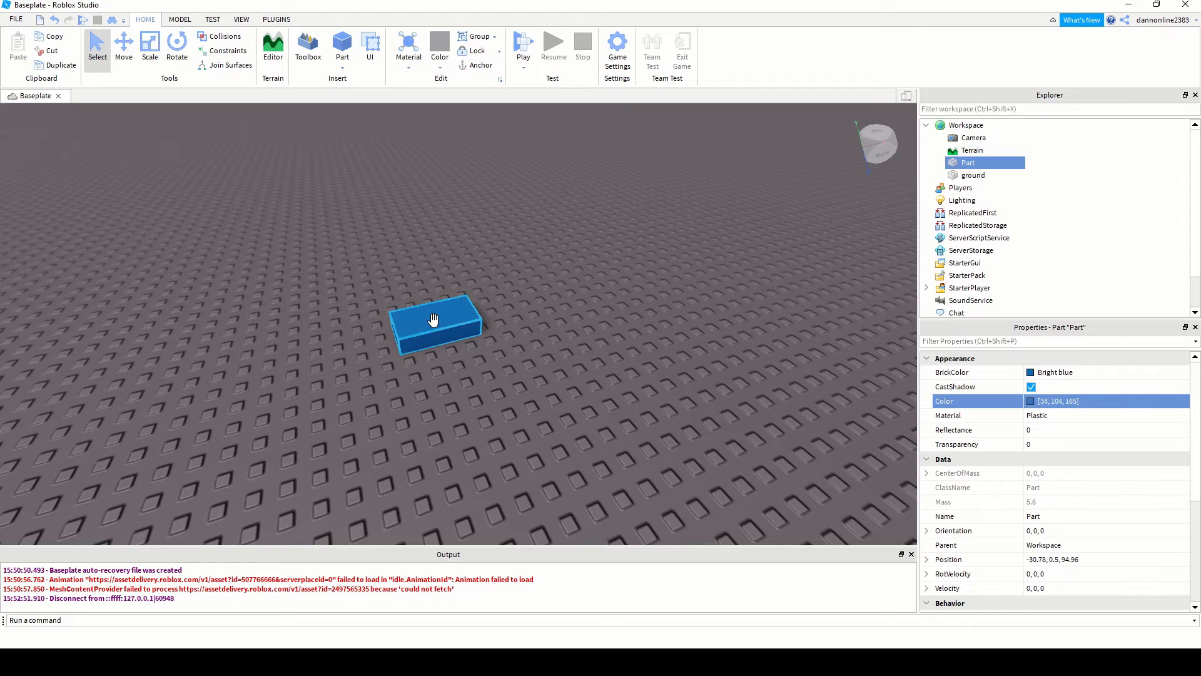
click(1031, 401)
click(731, 438)
- Change the blue part's material to Concrete
click(1179, 419)
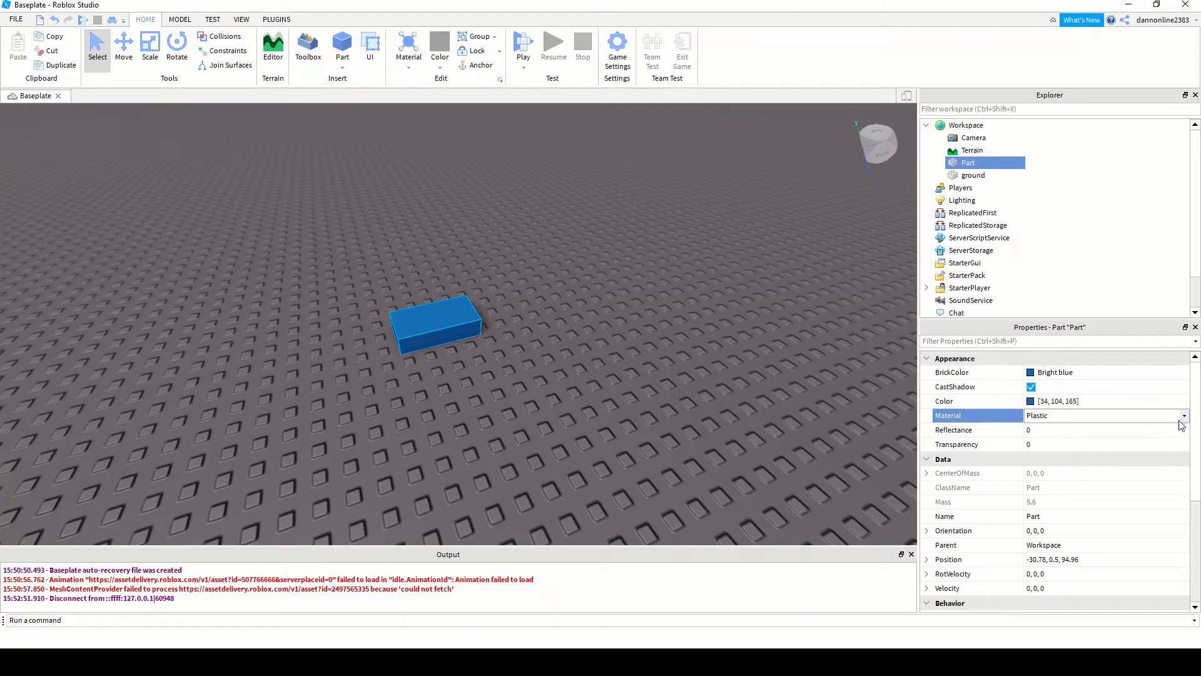
click(1184, 416)
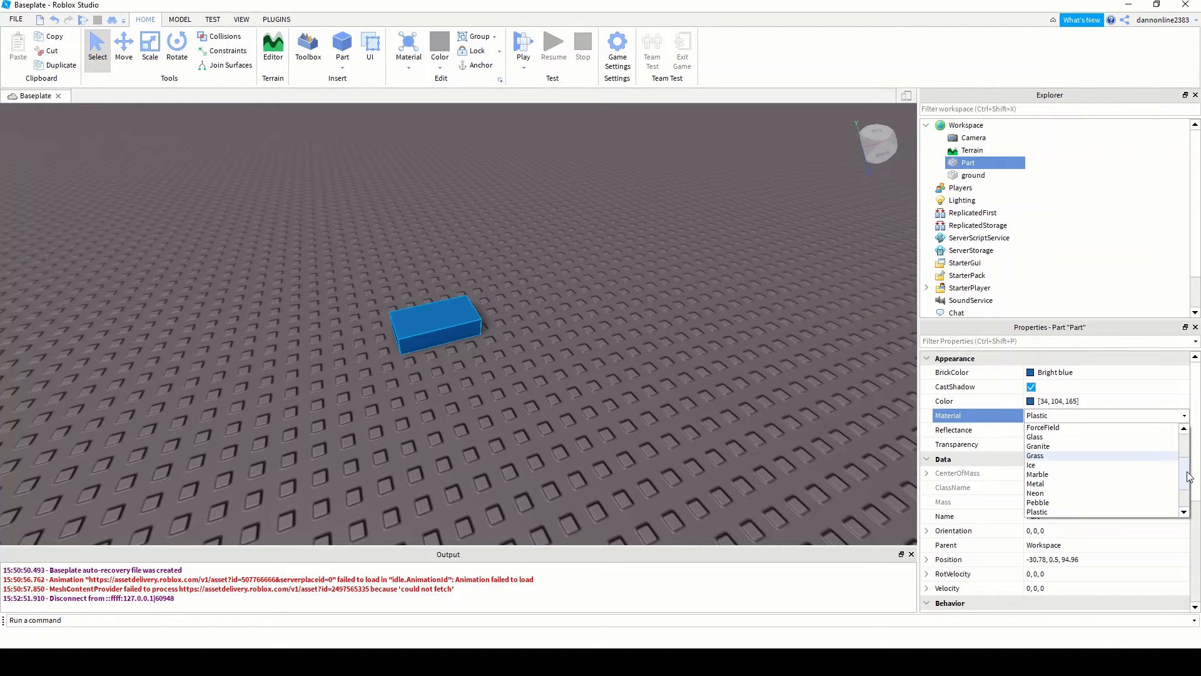
drag(1188, 477, 1185, 446)
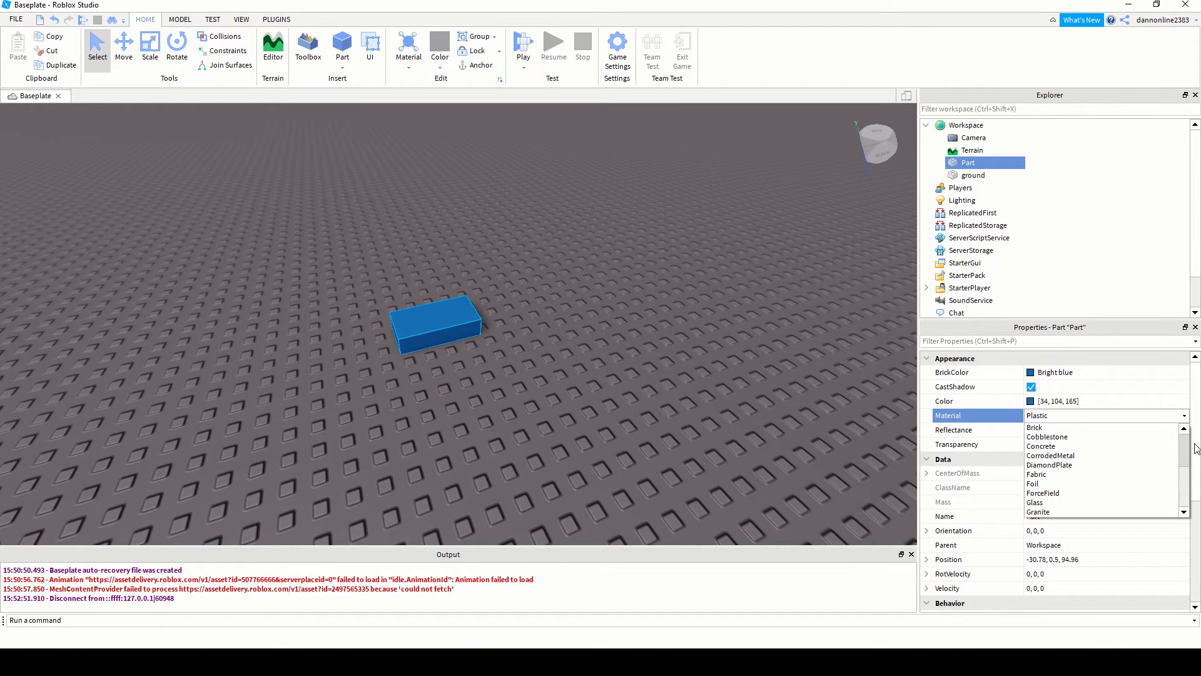
click(1049, 446)
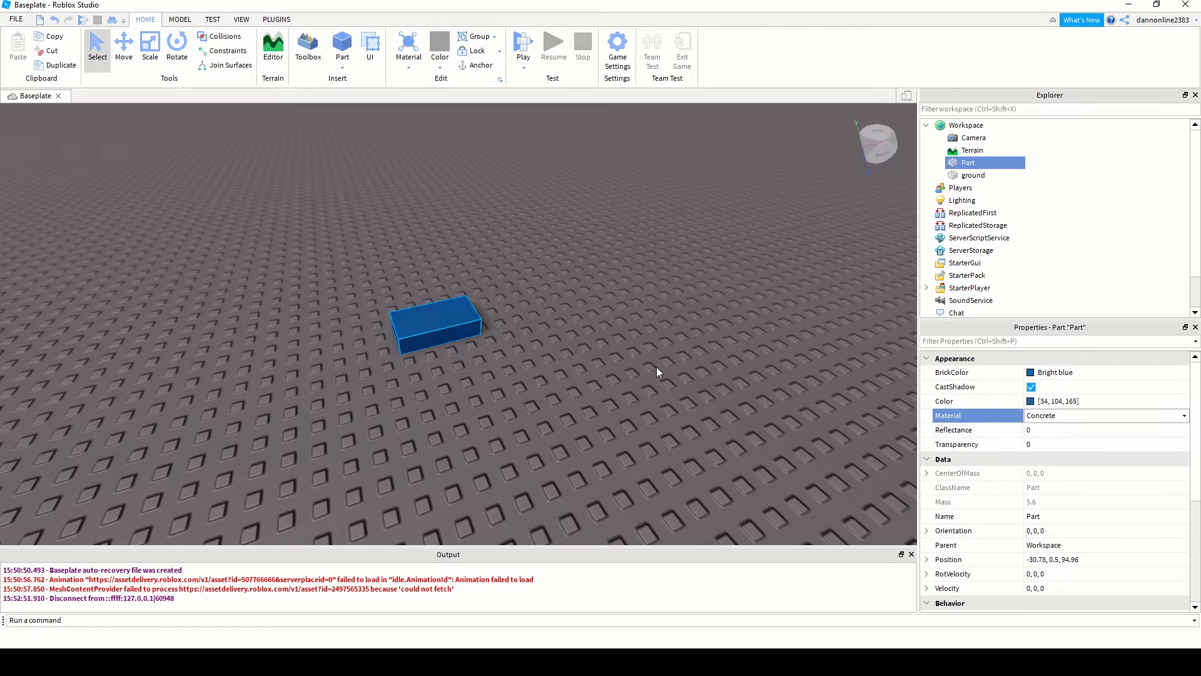
- Change the part's material to Brick and inspect the texture up close from another angle
click(1185, 418)
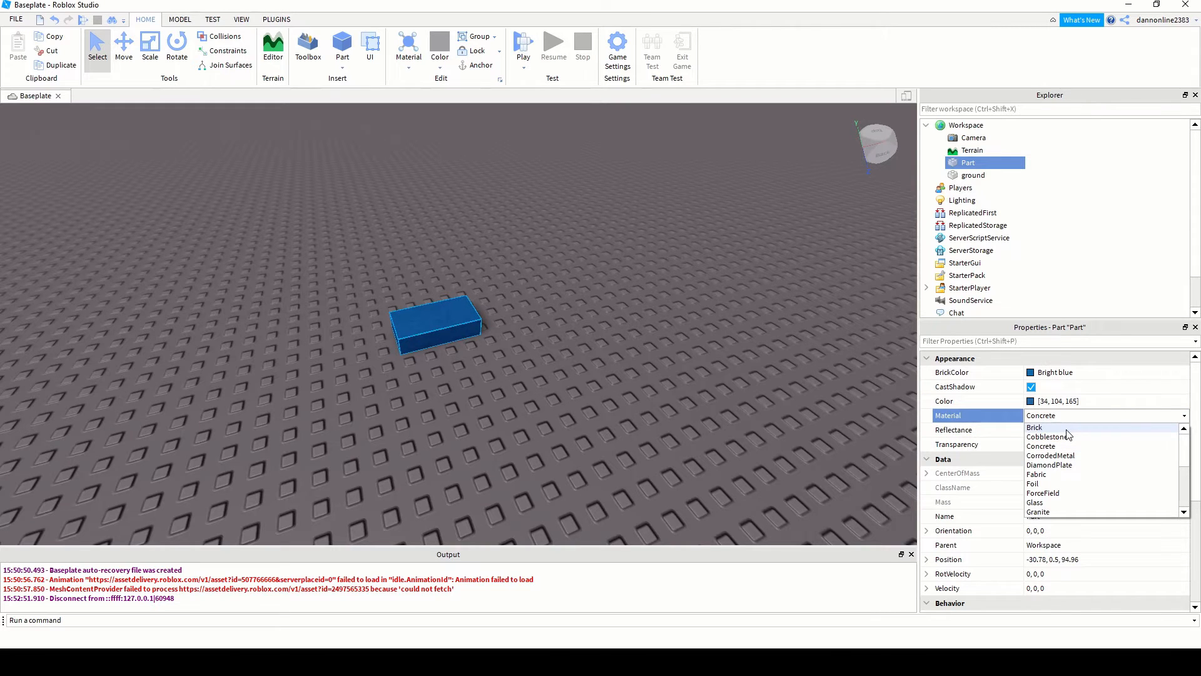
click(1068, 429)
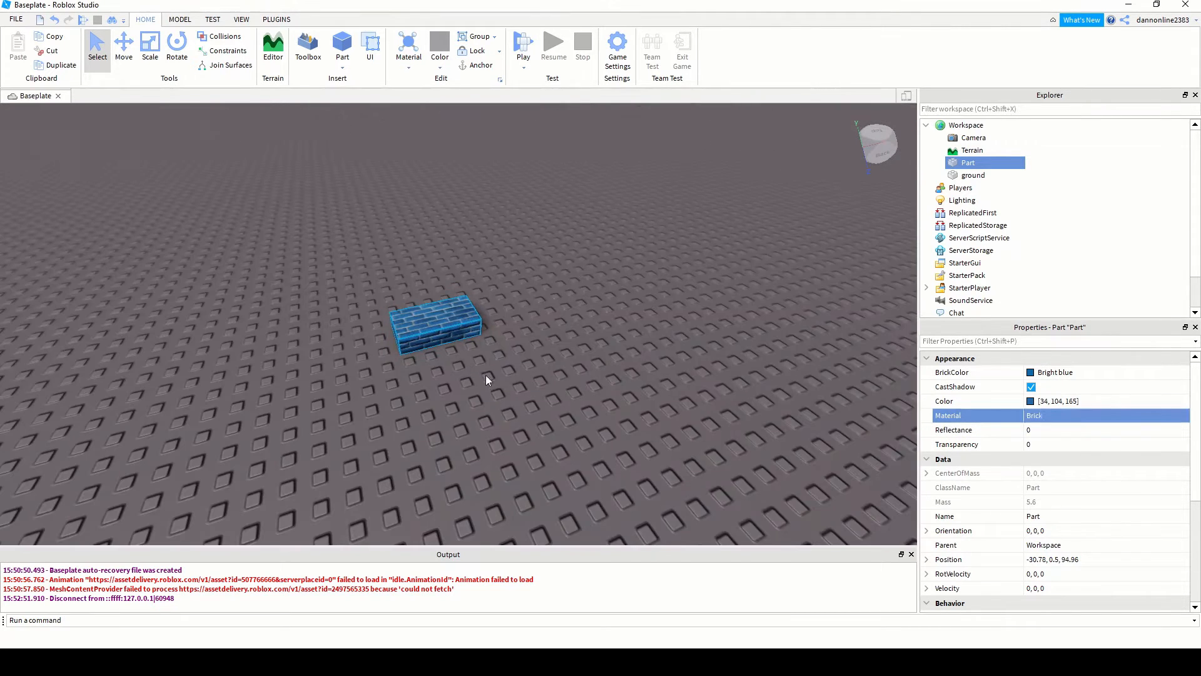
right_drag(485, 374, 417, 372)
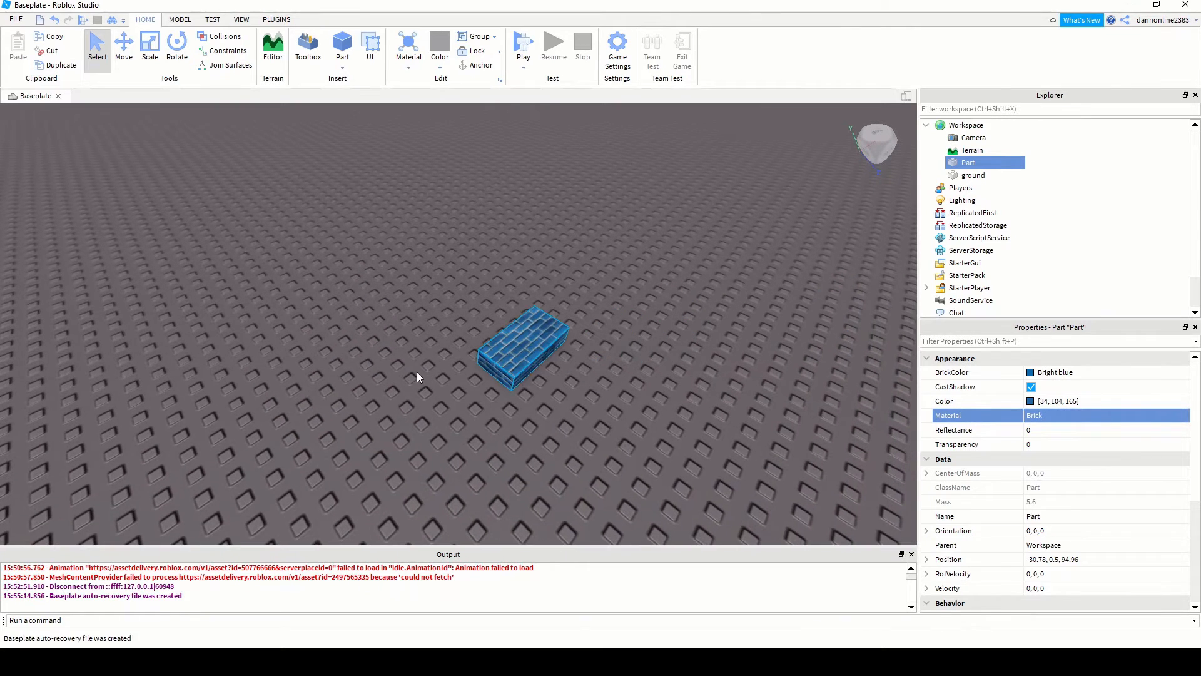
scroll(600, 368, up, 5)
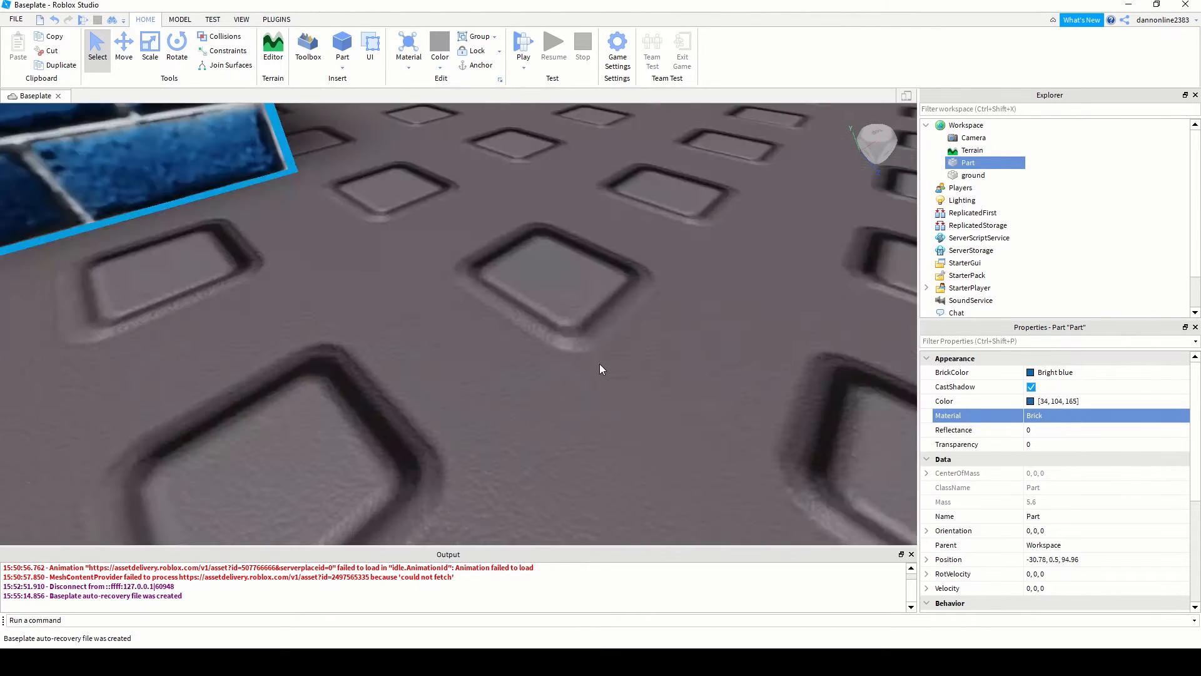
scroll(599, 368, down, 8)
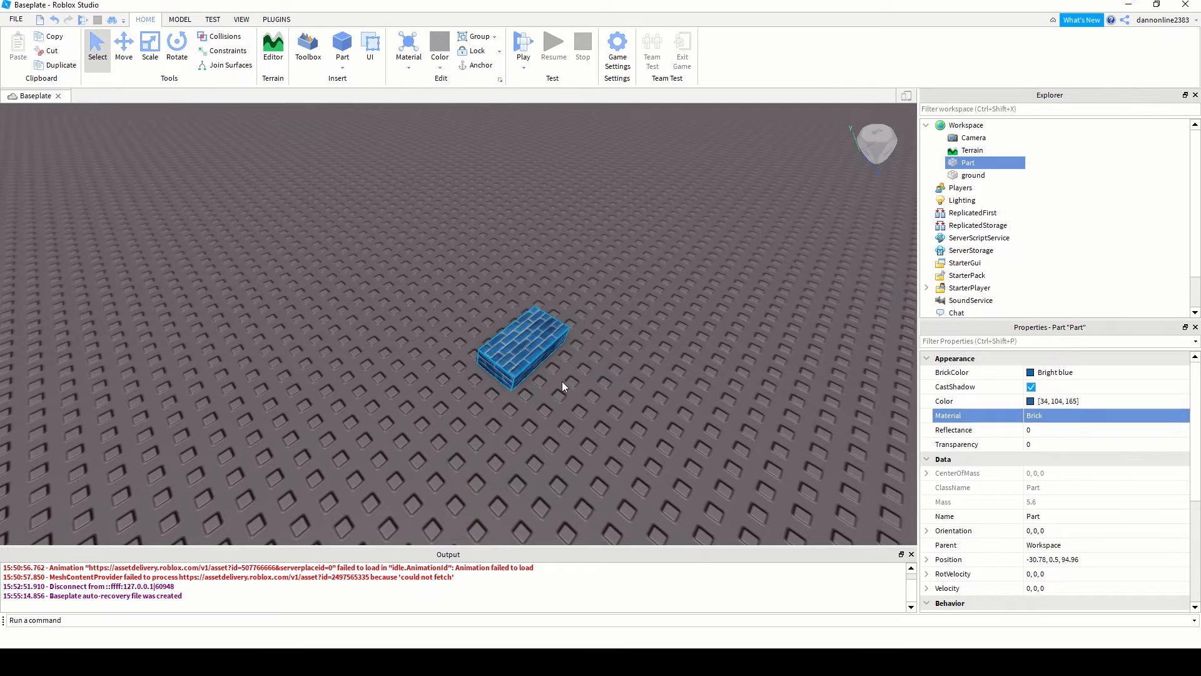
- Change the brick part's color to a light grey, RGB 149, 165, 165
click(1031, 401)
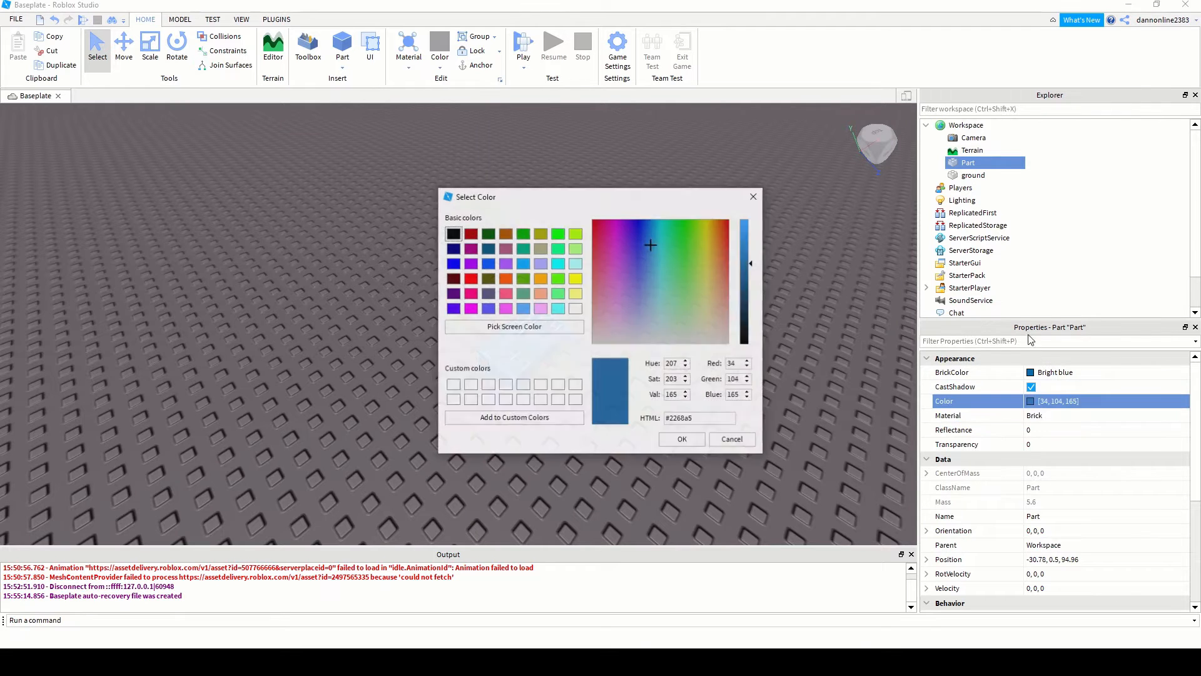
drag(668, 262, 662, 331)
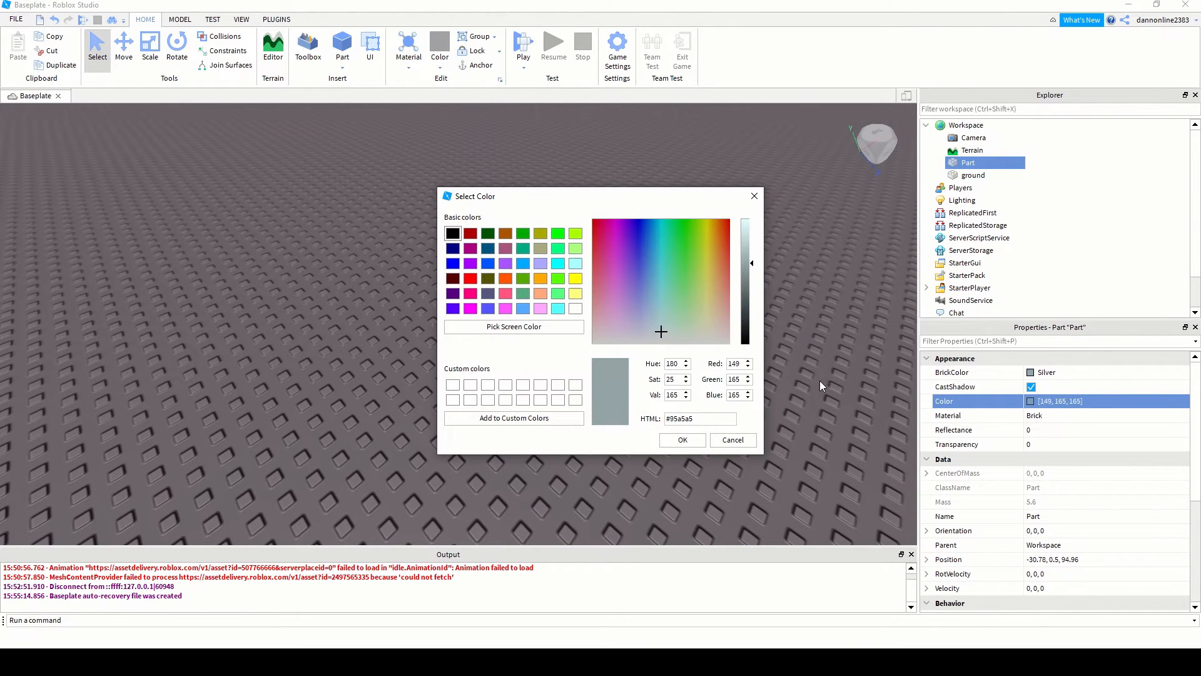
click(683, 440)
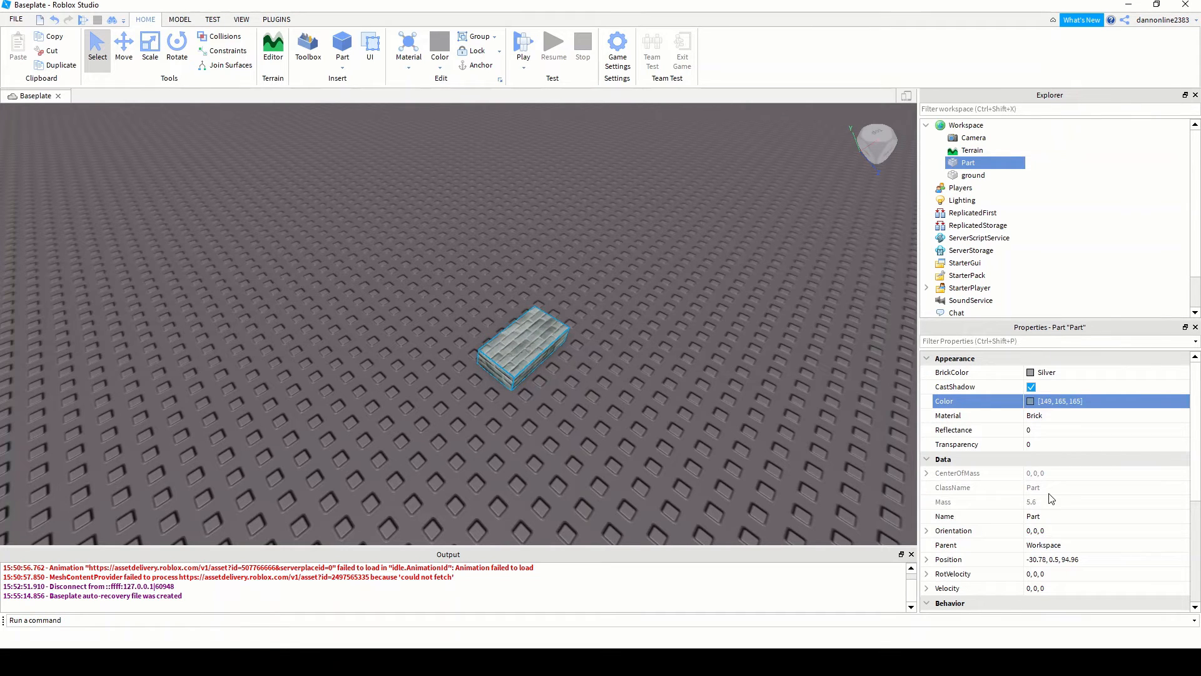
- Set the grey brick part's transparency to 1
scroll(1051, 499, down, 2)
scroll(1051, 499, up, 2)
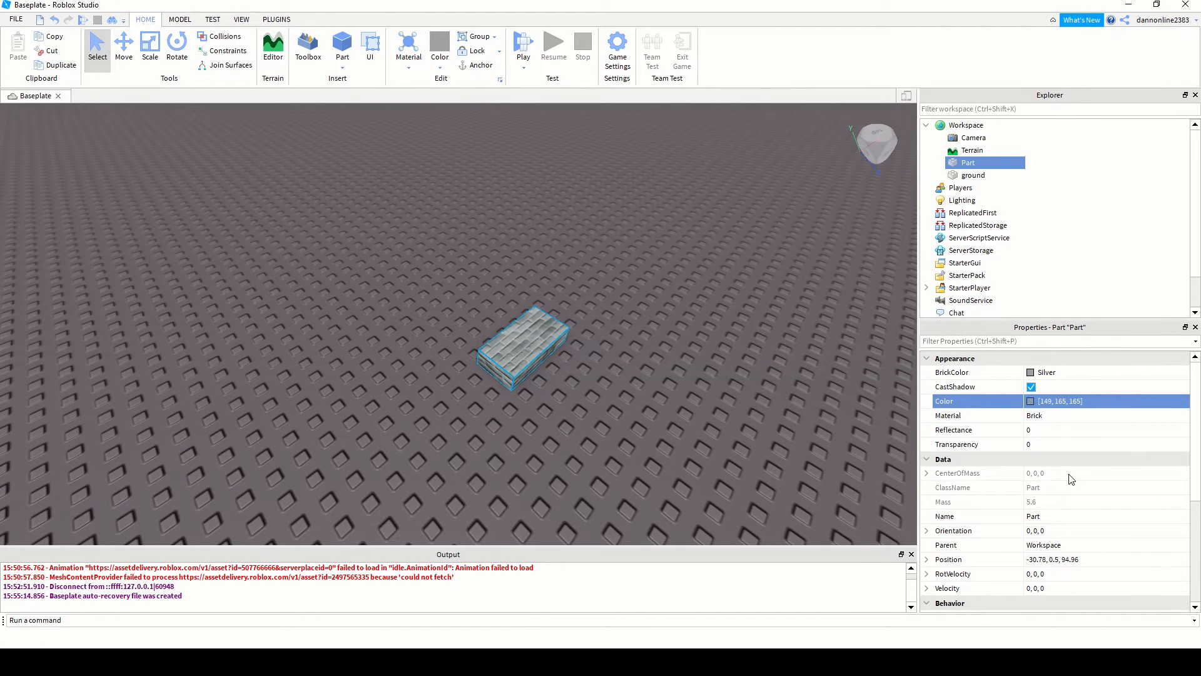
click(1045, 443)
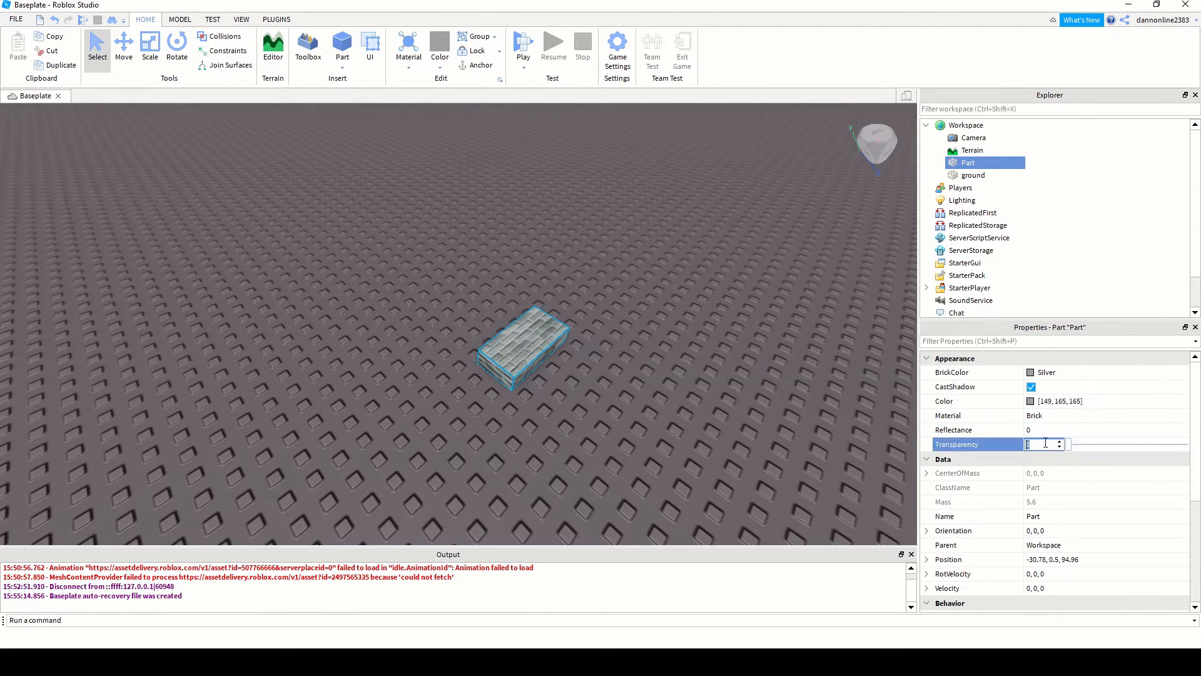
text(1)
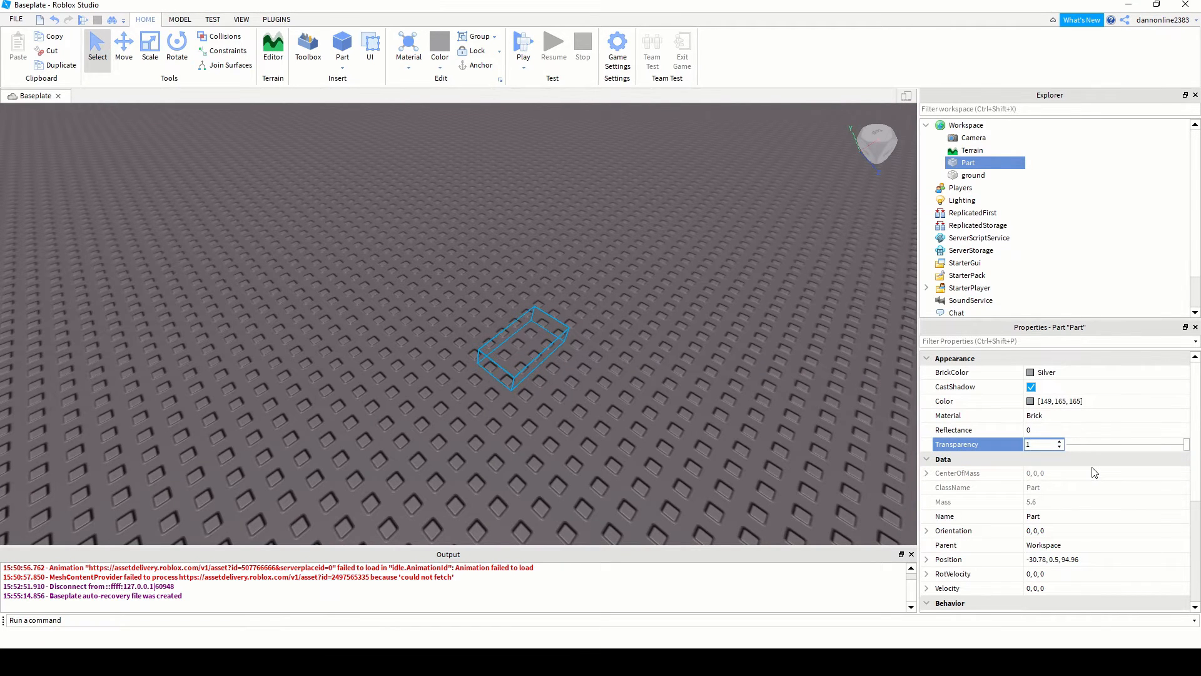
key(Return)
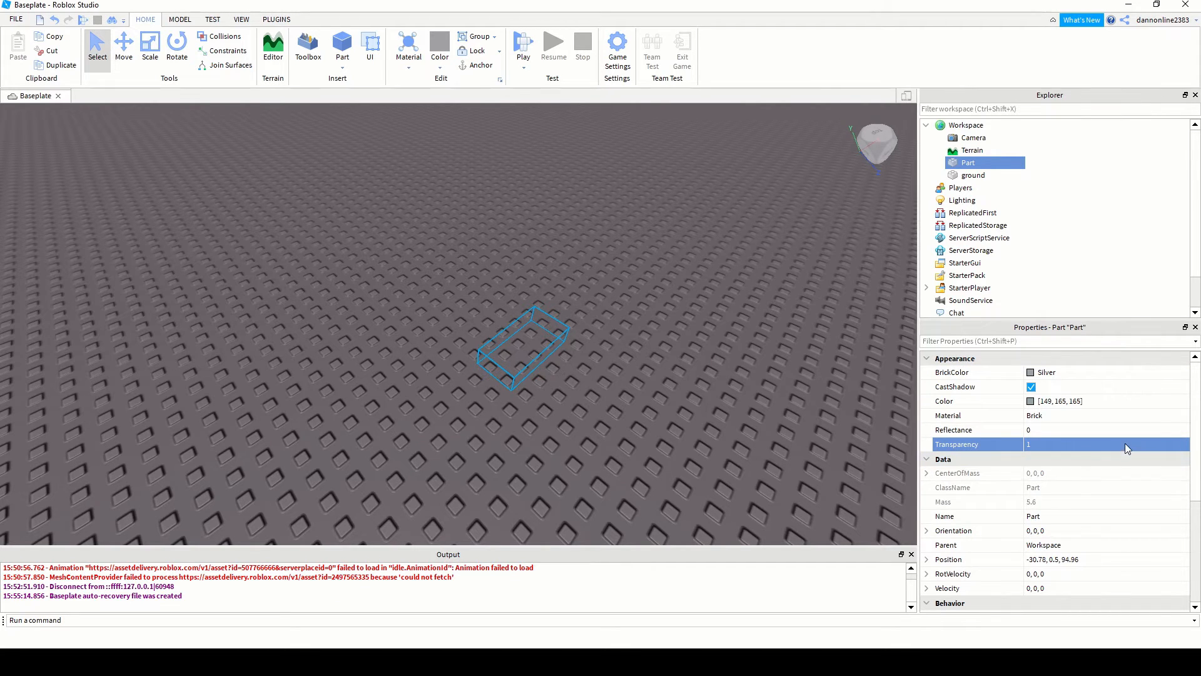
- Reduce the part's transparency to 0.45 and inspect the see-through brick at close range
click(1040, 448)
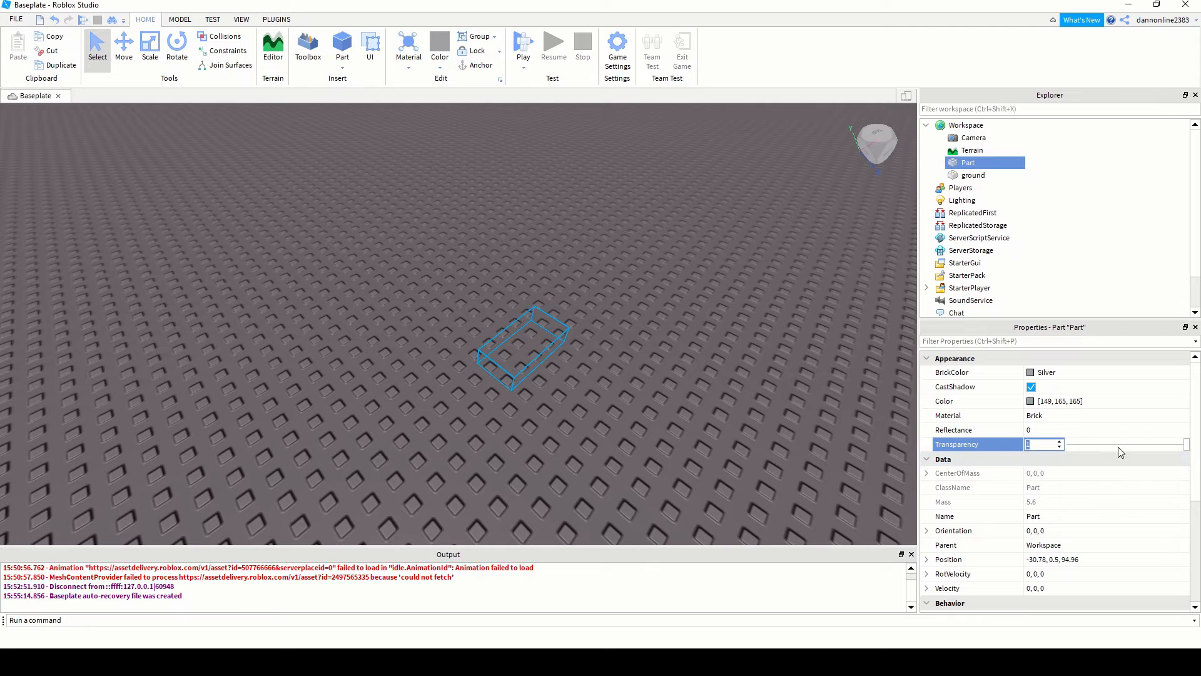
drag(1188, 451, 1122, 448)
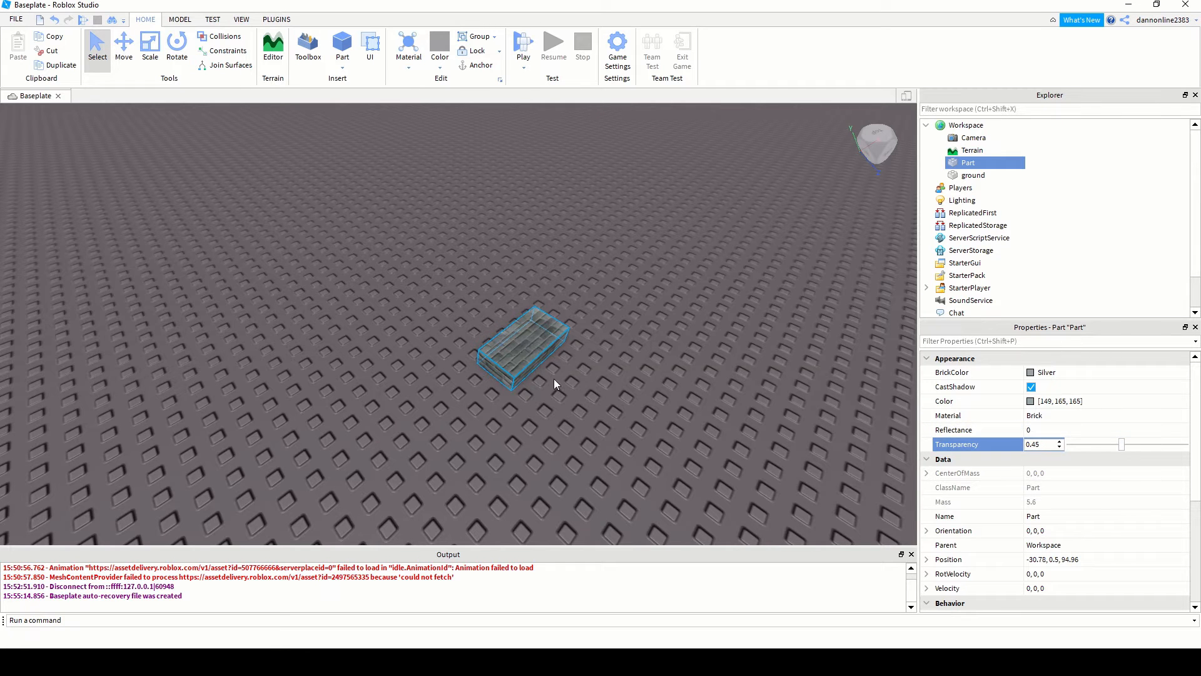
scroll(613, 385, up, 8)
scroll(469, 350, down, 8)
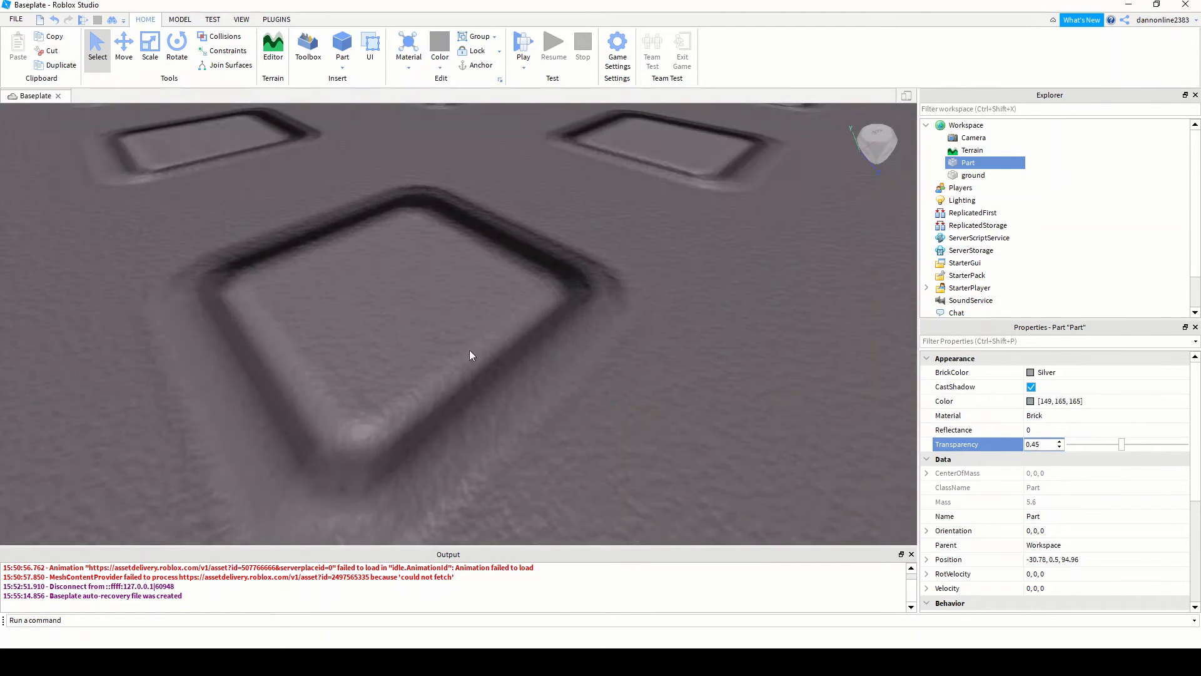
right_drag(434, 325, 442, 336)
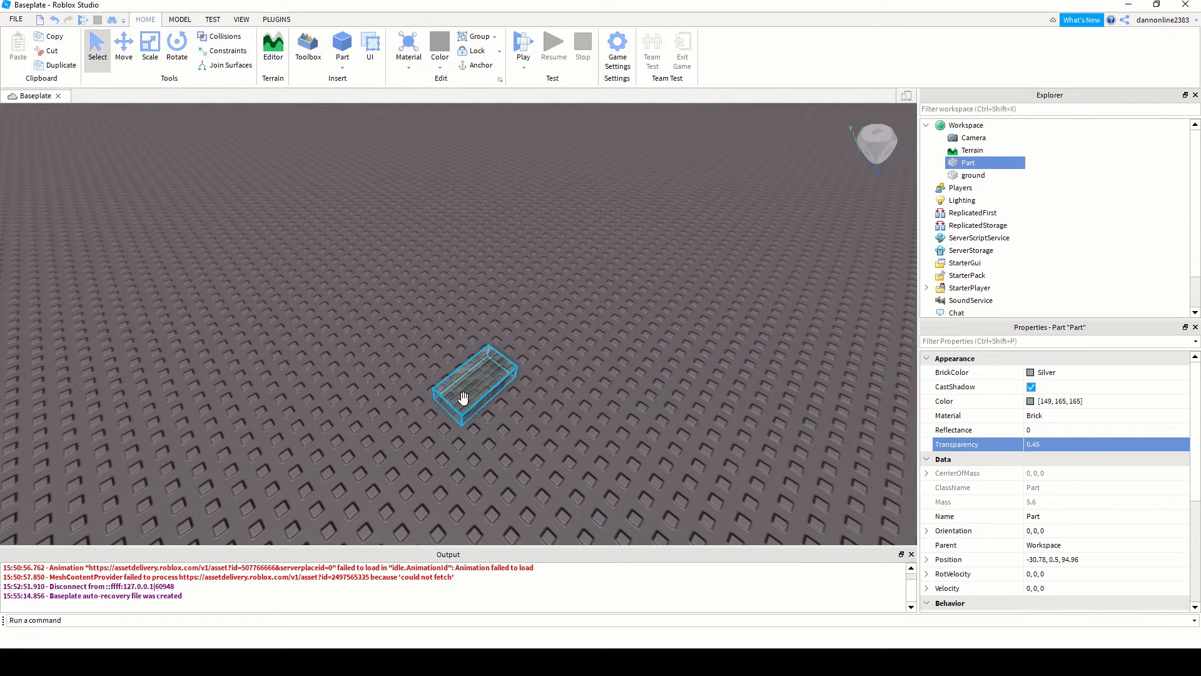
- Shift the see-through part slightly along the ground and set its transparency to 0.95, checking it deselected and selected
drag(463, 399, 489, 405)
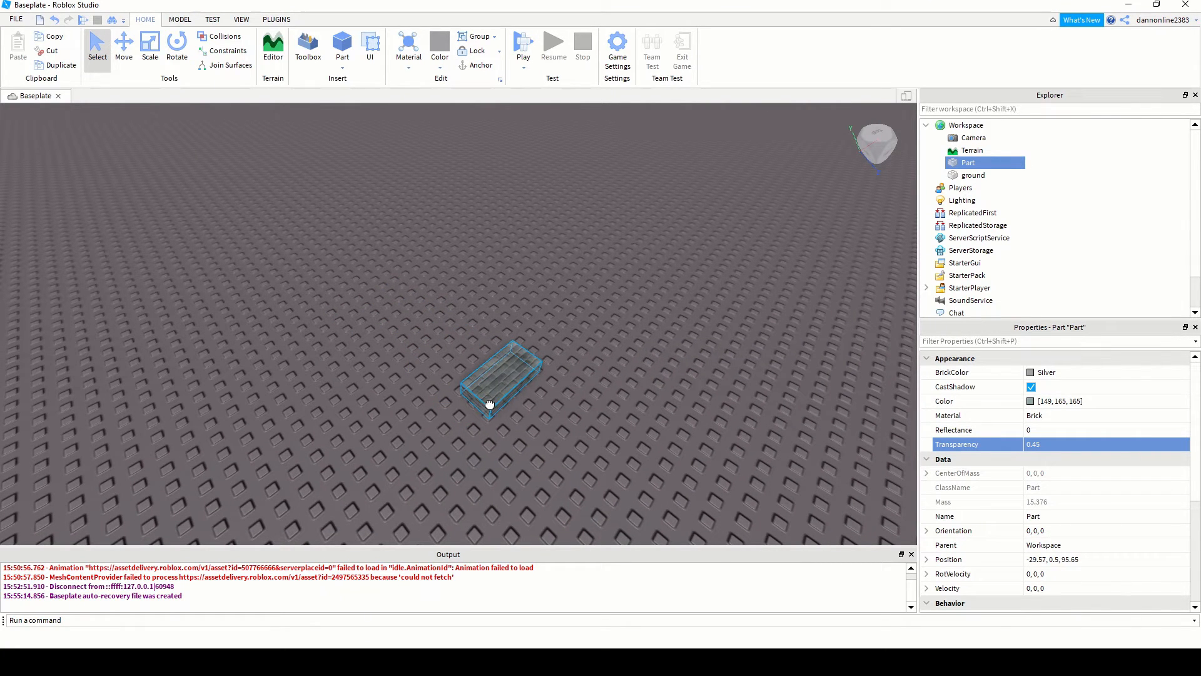
click(1081, 443)
drag(1120, 444, 1183, 445)
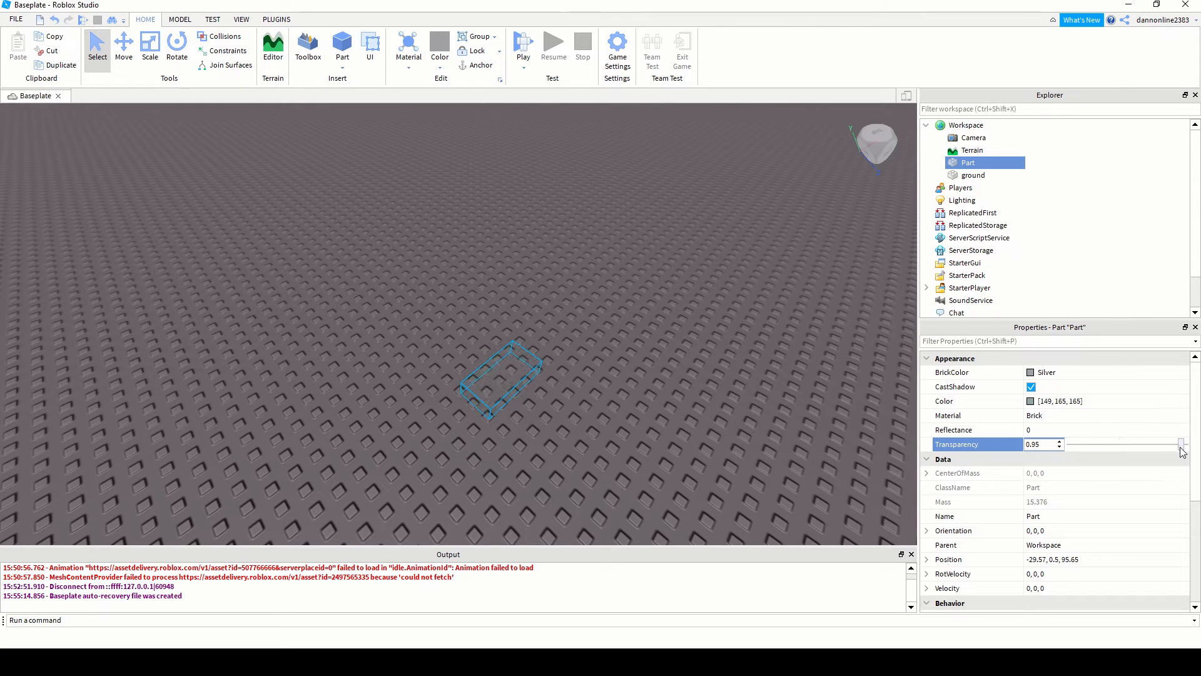
click(578, 446)
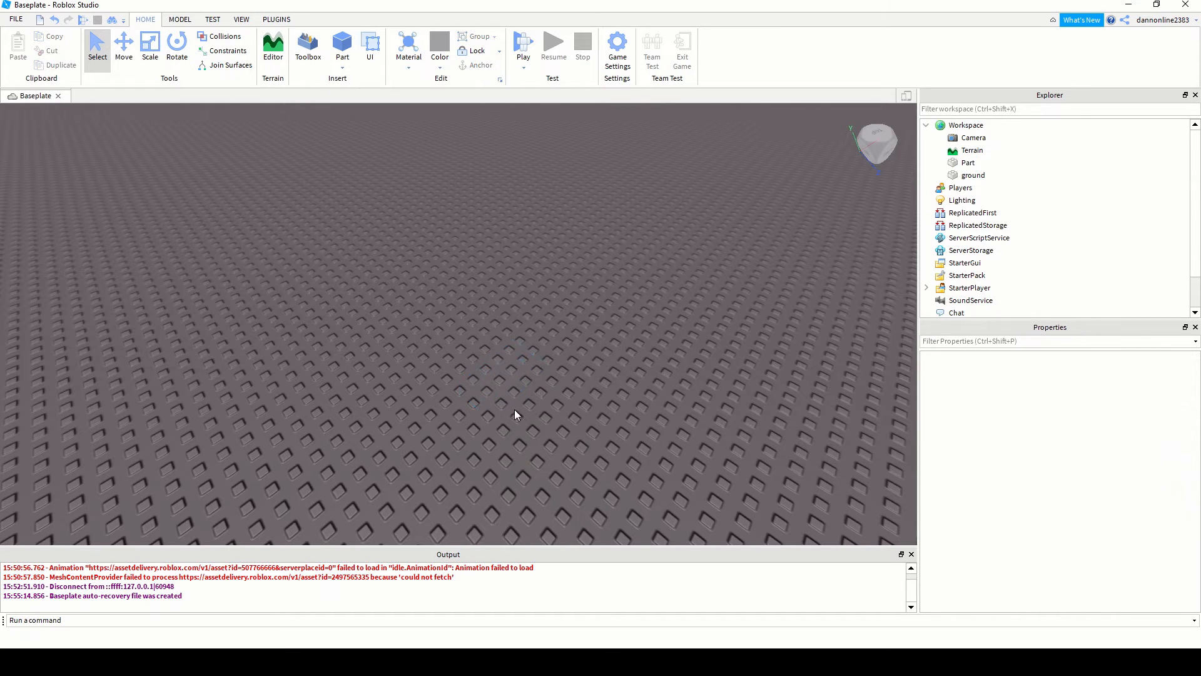
click(526, 391)
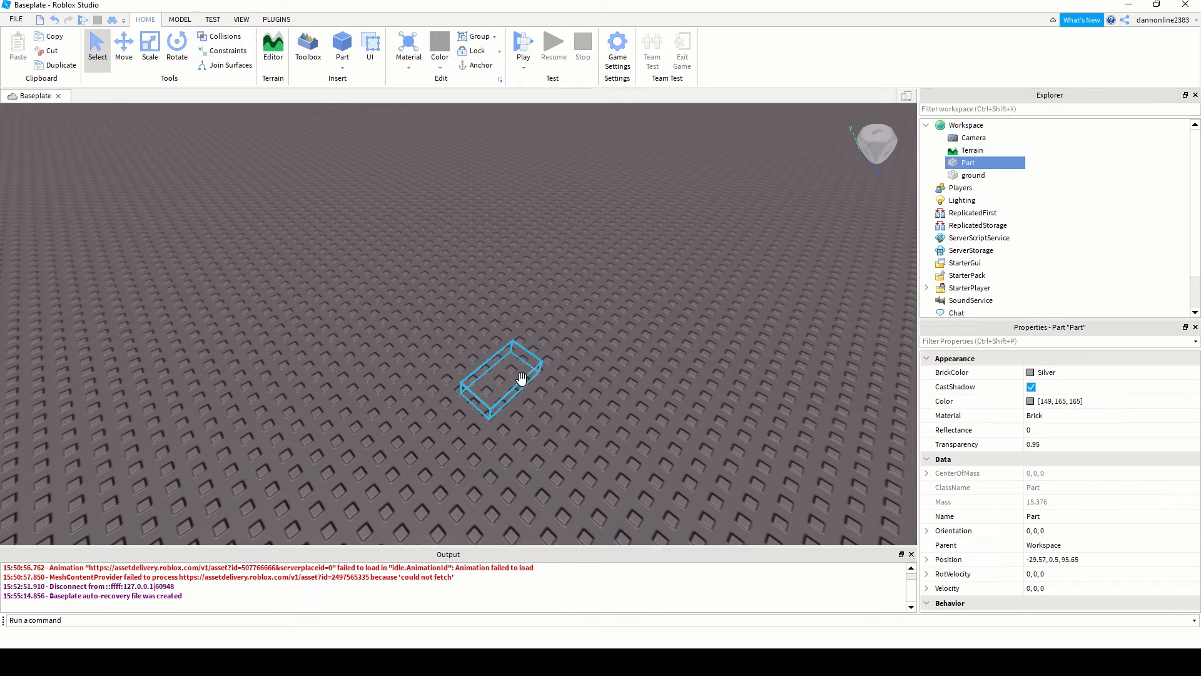
- Set the selected brick part's transparency to 0 and inspect the solid part on the baseplate
click(1101, 444)
text(0)
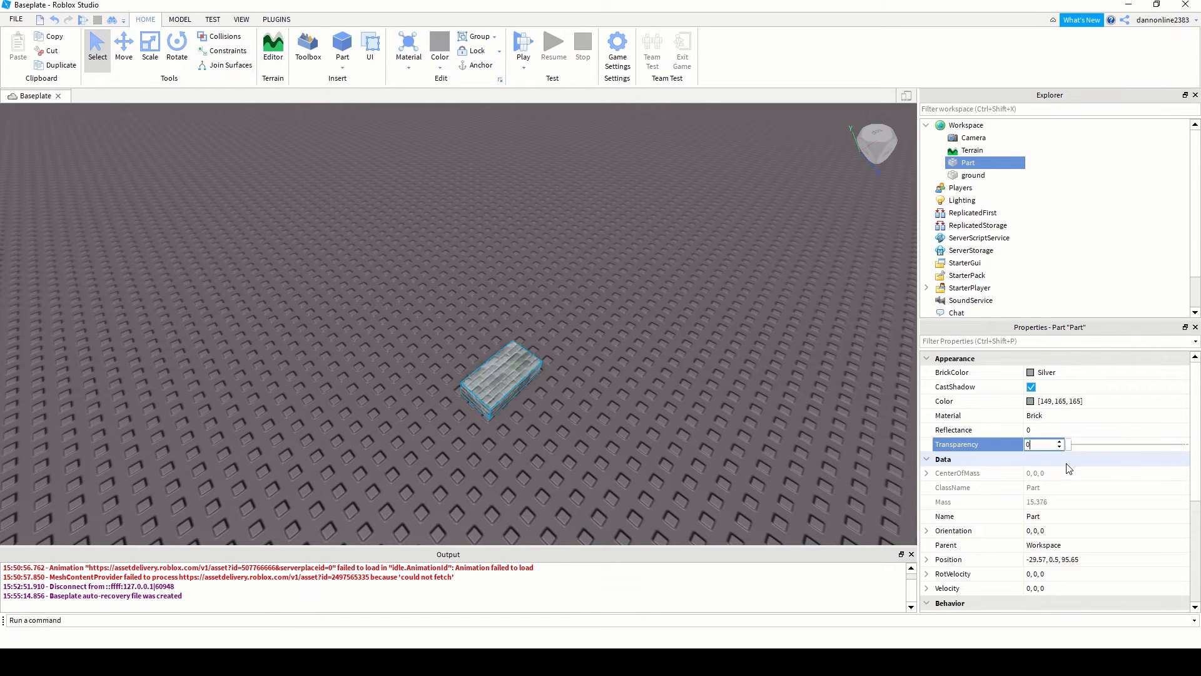
key(Return)
scroll(507, 414, up, 5)
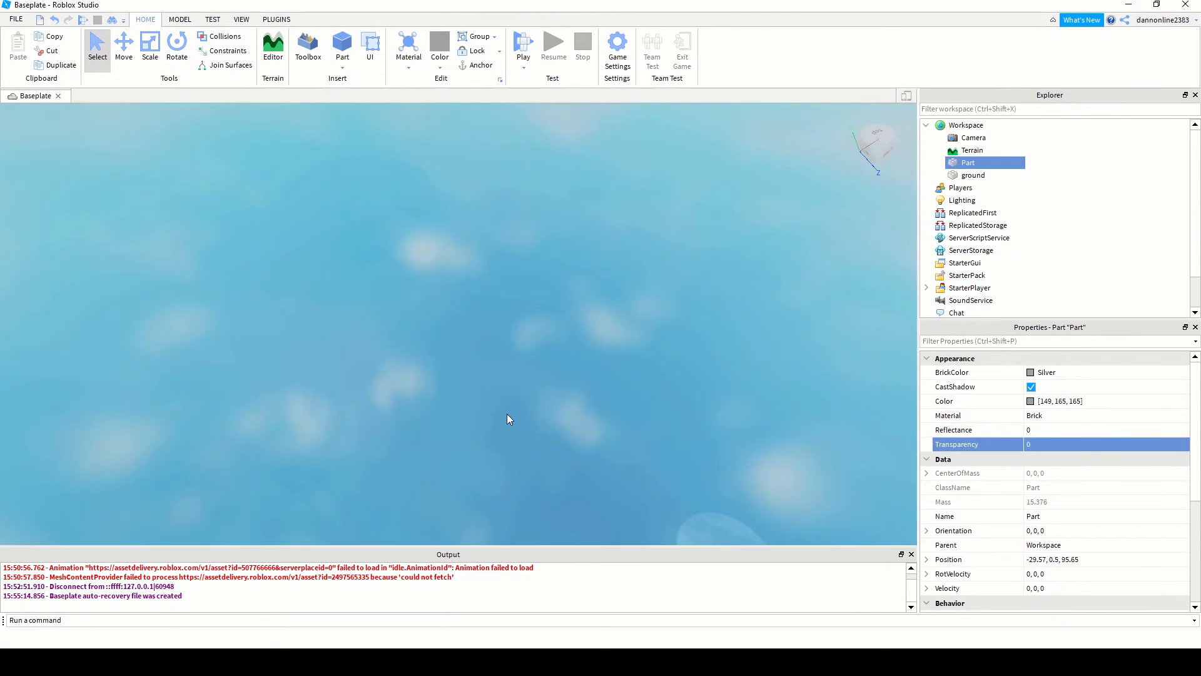
scroll(507, 418, down, 5)
scroll(565, 416, down, 3)
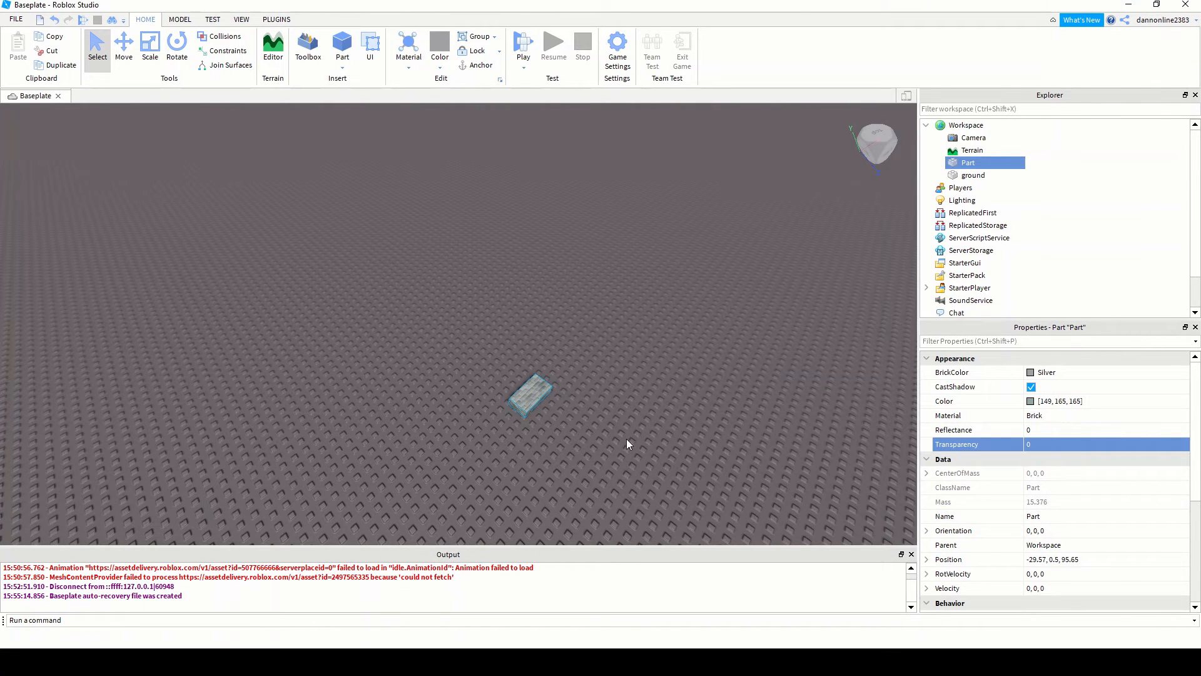
- Compare the Move and Select tools, then slide the part freely over the ground with Select to about -34.24, 0.5, 98.47
click(123, 47)
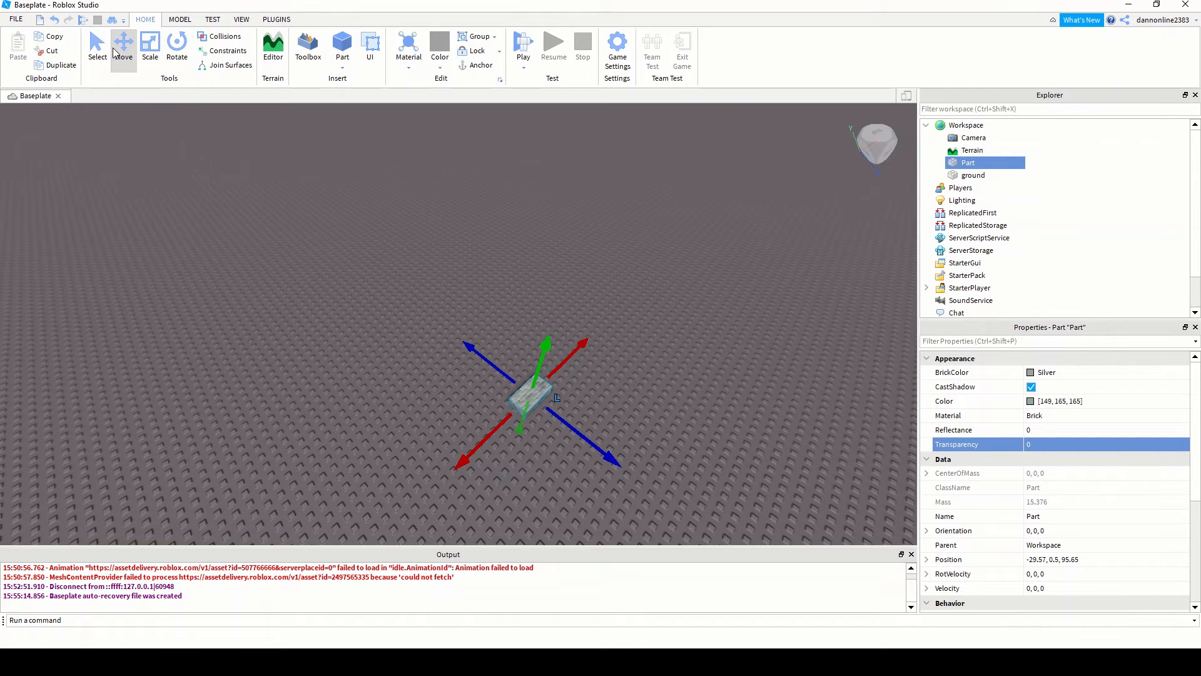
click(94, 51)
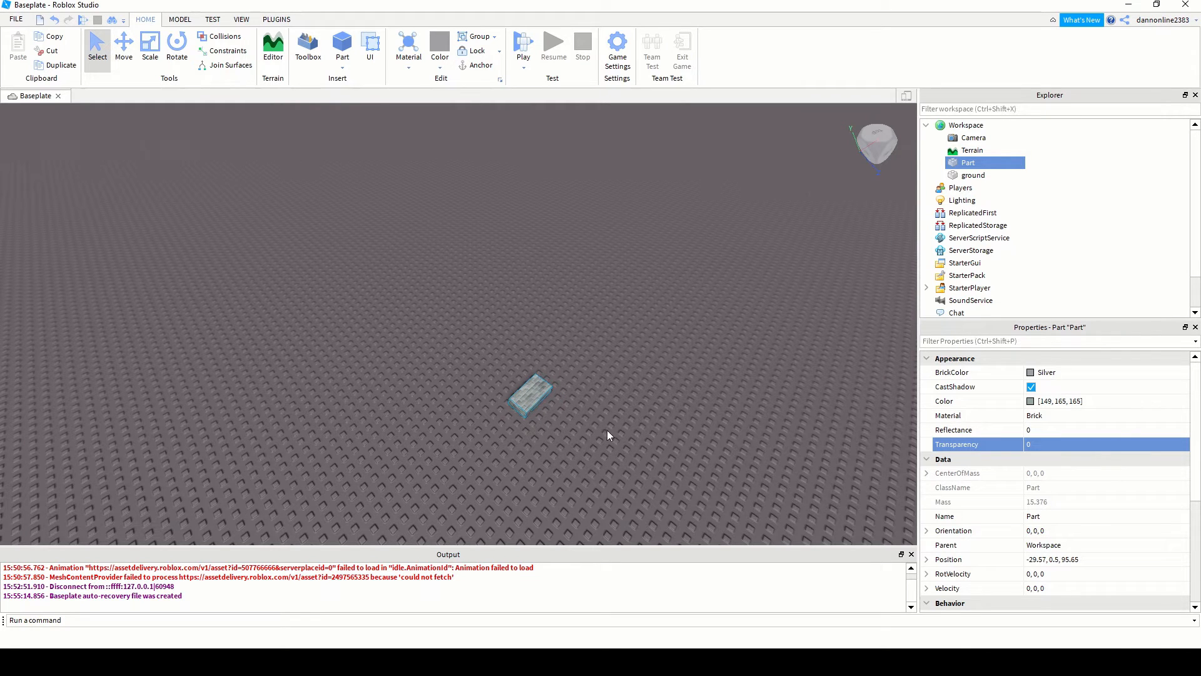
scroll(512, 400, up, 3)
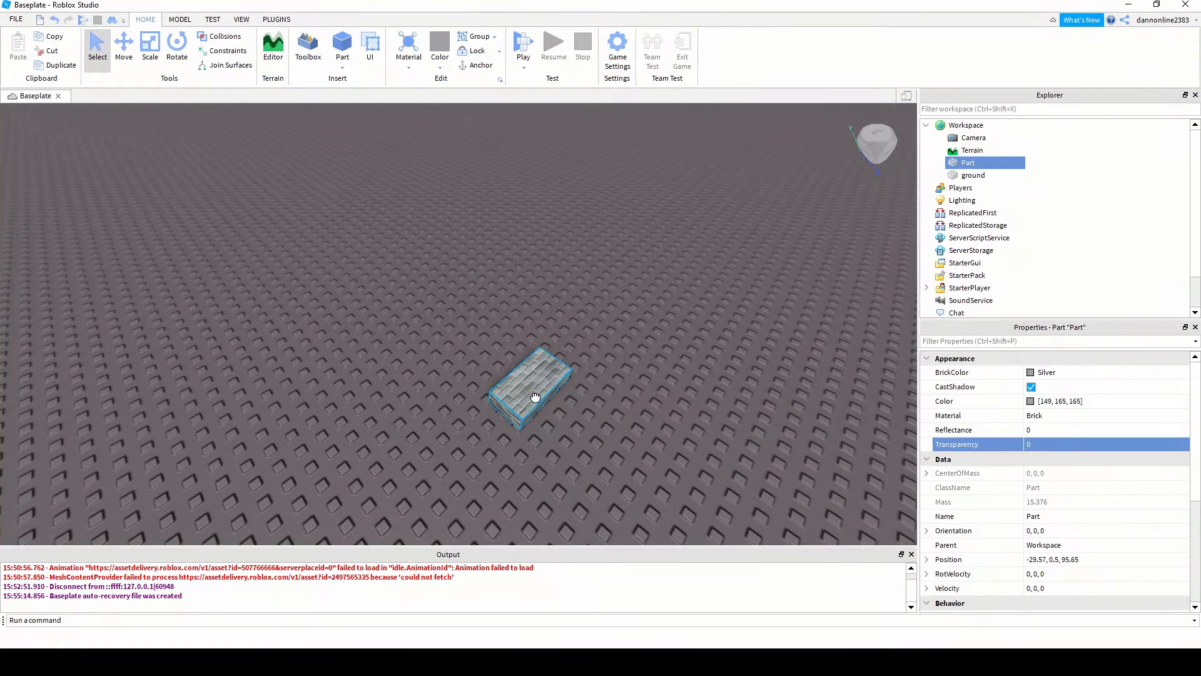
drag(535, 398, 492, 375)
scroll(492, 376, down, 6)
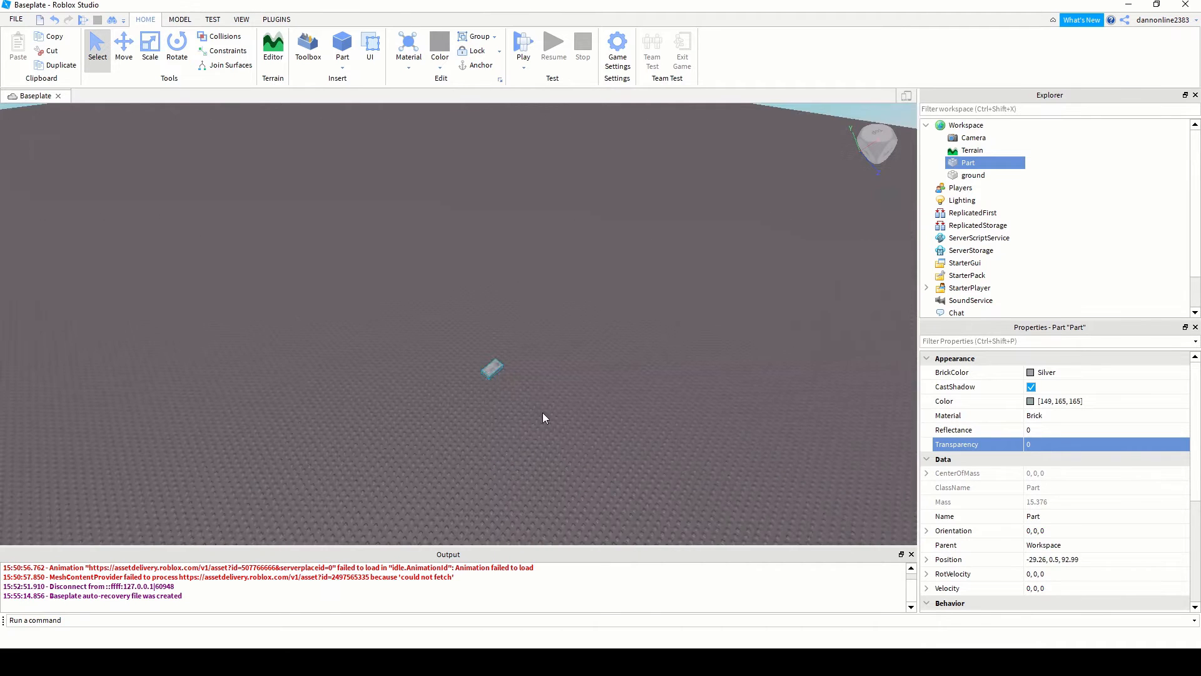
right_drag(550, 405, 553, 423)
middle_drag(621, 517, 605, 468)
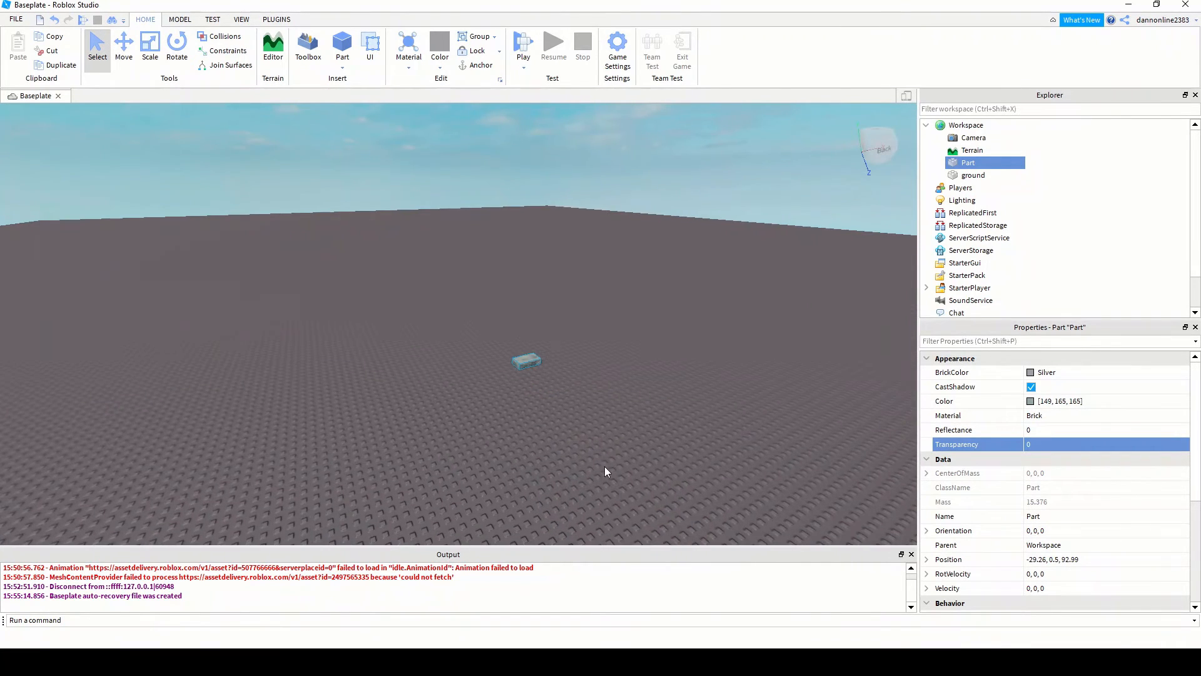
scroll(580, 433, up, 3)
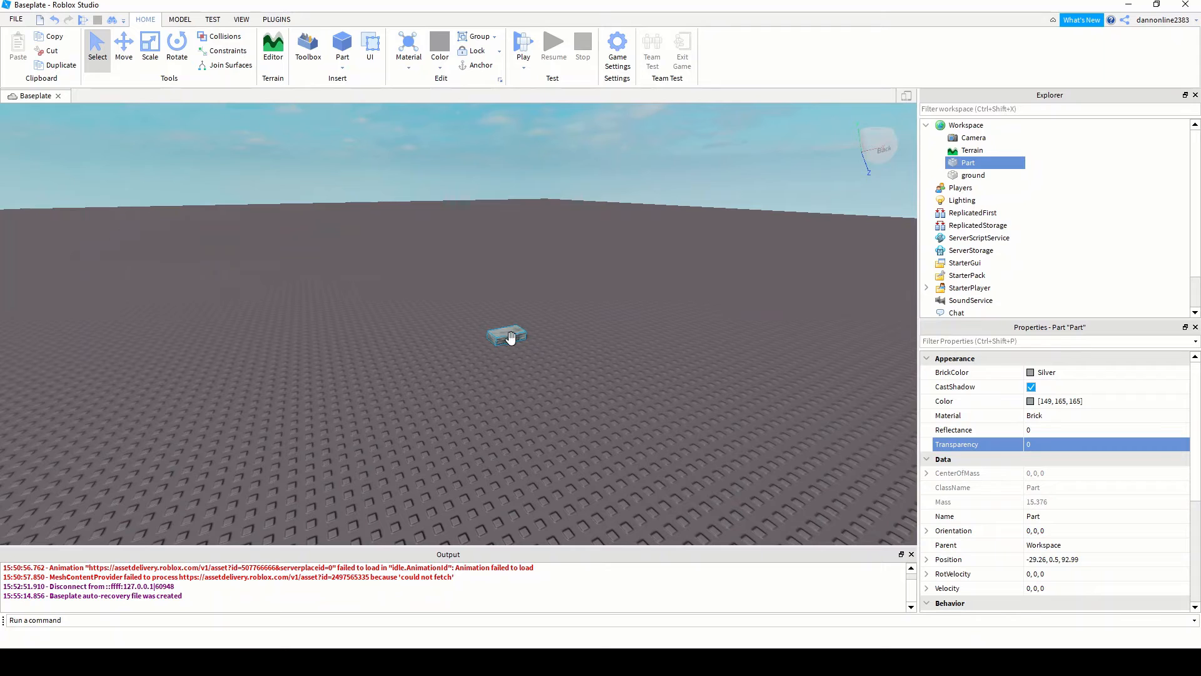
drag(511, 338, 495, 378)
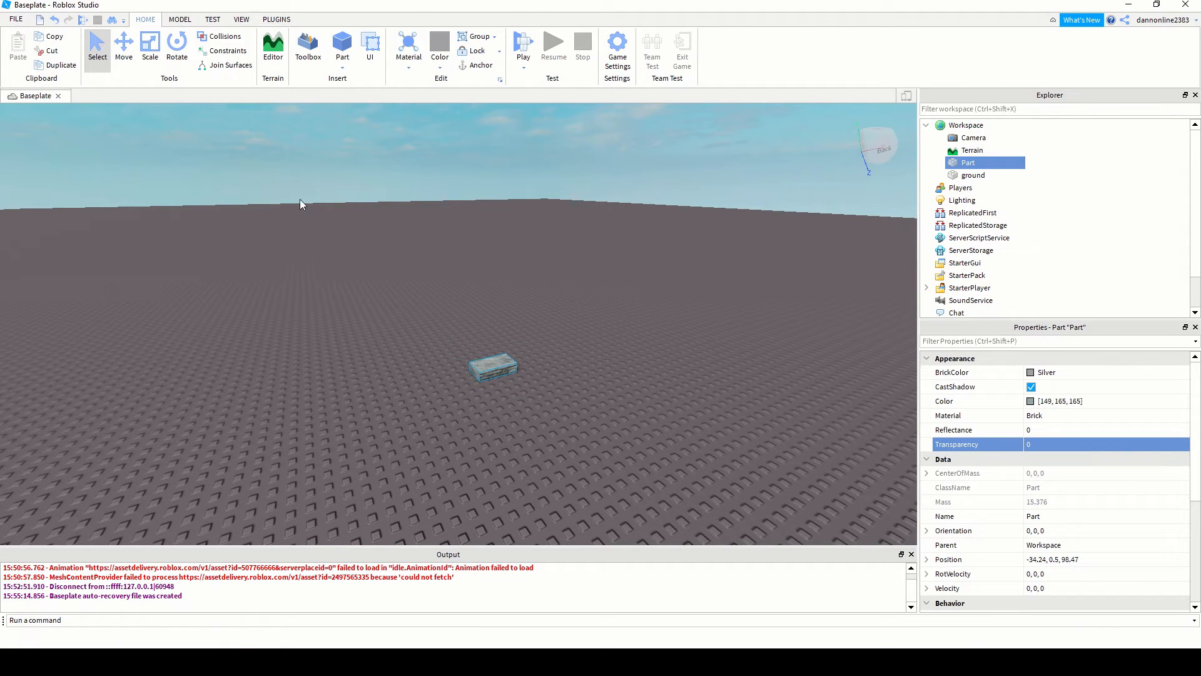
- Raise the part off the ground along its vertical axis with the Move tool to a height of about 13.82
click(124, 49)
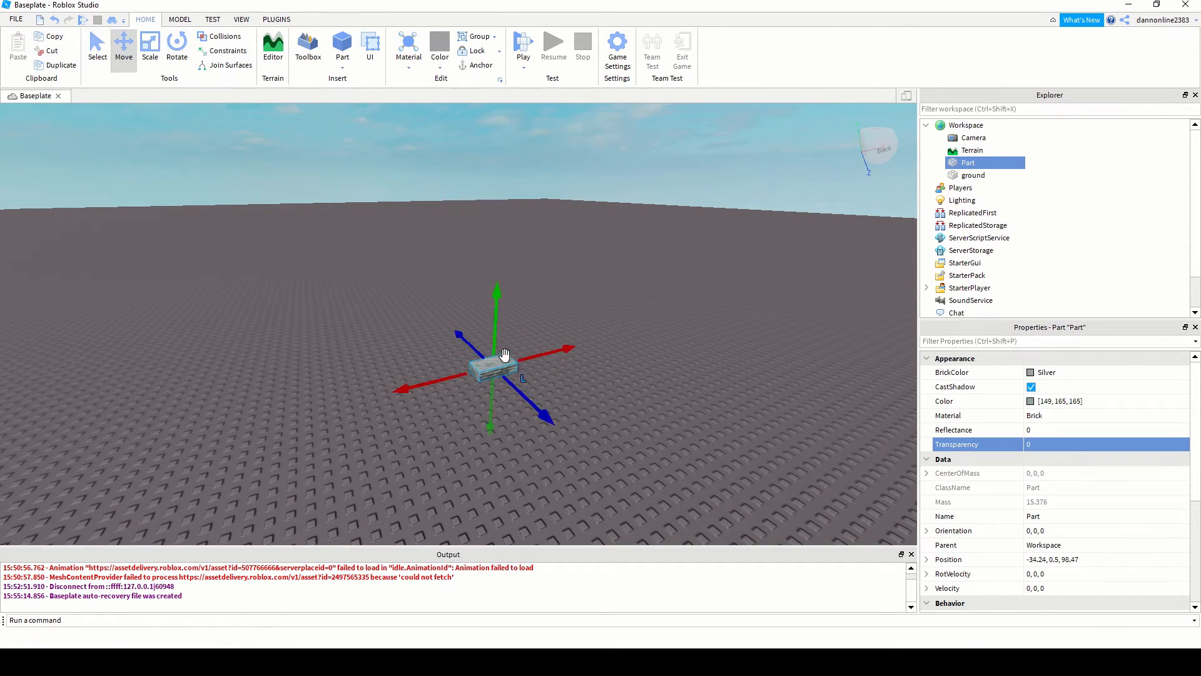
drag(496, 316, 529, 189)
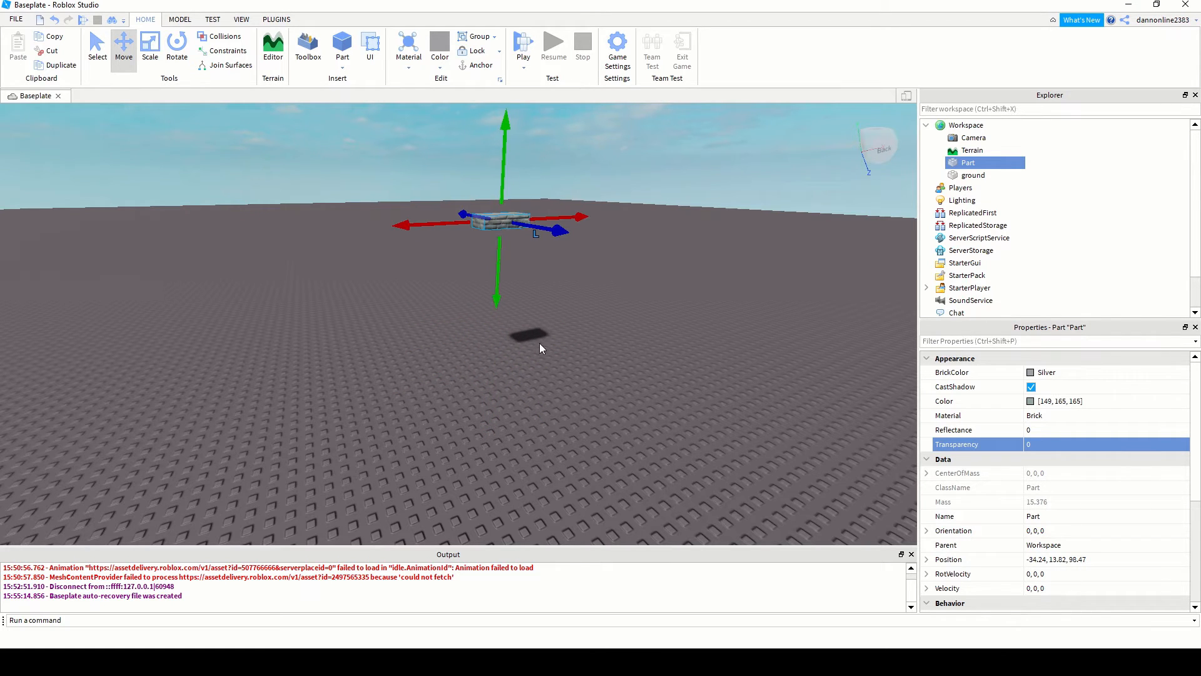
scroll(562, 349, up, 3)
scroll(520, 358, down, 4)
- Move the floating part horizontally with the axis arrows and raise it, placing it at about -40.65, 15.95, 100.93
right_drag(436, 292, 431, 269)
mouse_move(324, 318)
right_down()
mouse_move(335, 330)
mouse_move(329, 302)
mouse_move(325, 320)
right_up()
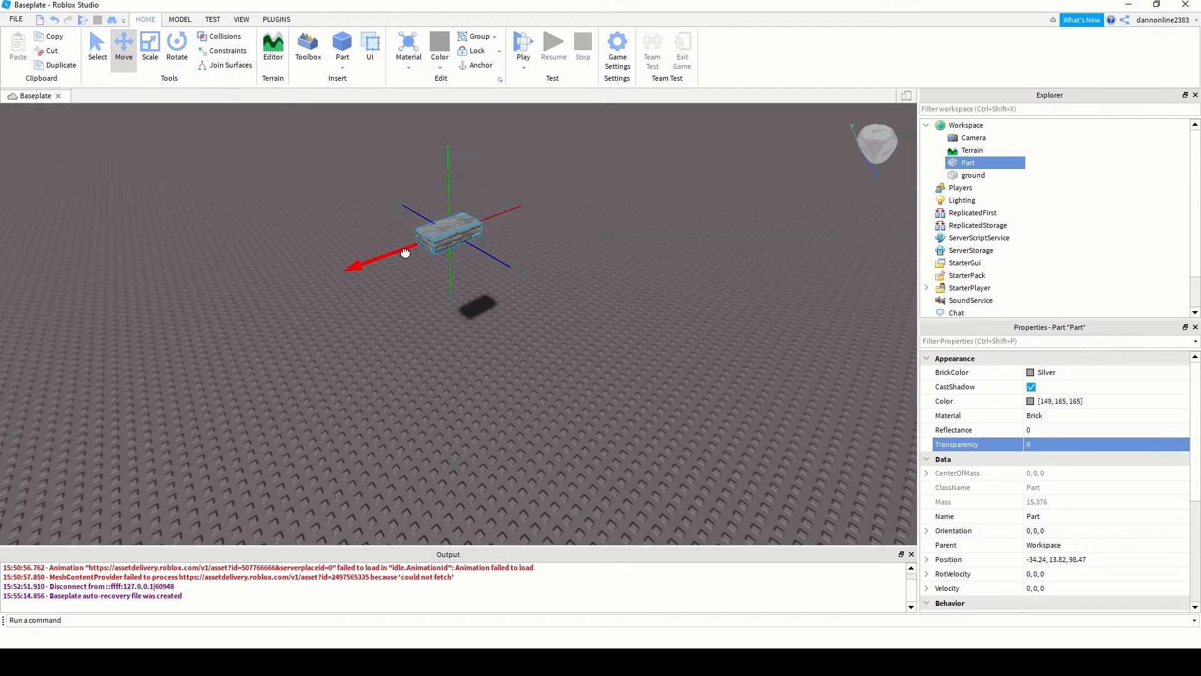
drag(403, 252, 317, 271)
mouse_move(401, 301)
mouse_down()
mouse_move(423, 343)
mouse_move(424, 303)
mouse_move(416, 331)
mouse_move(404, 294)
mouse_up()
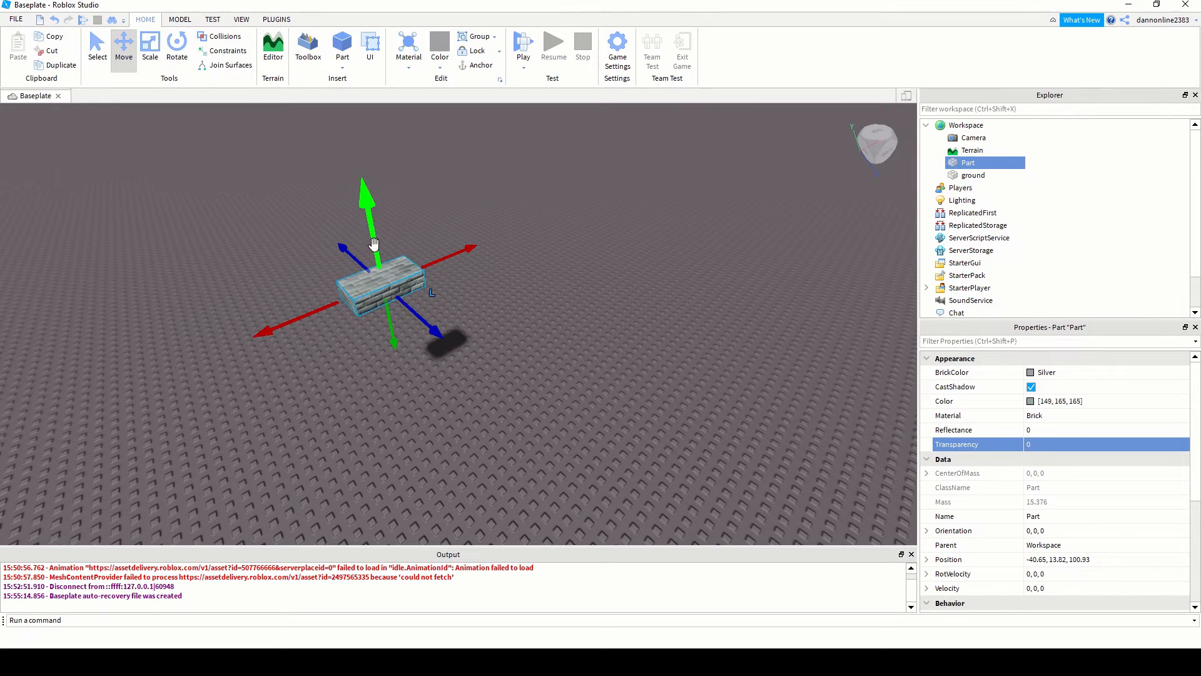
drag(375, 253, 360, 202)
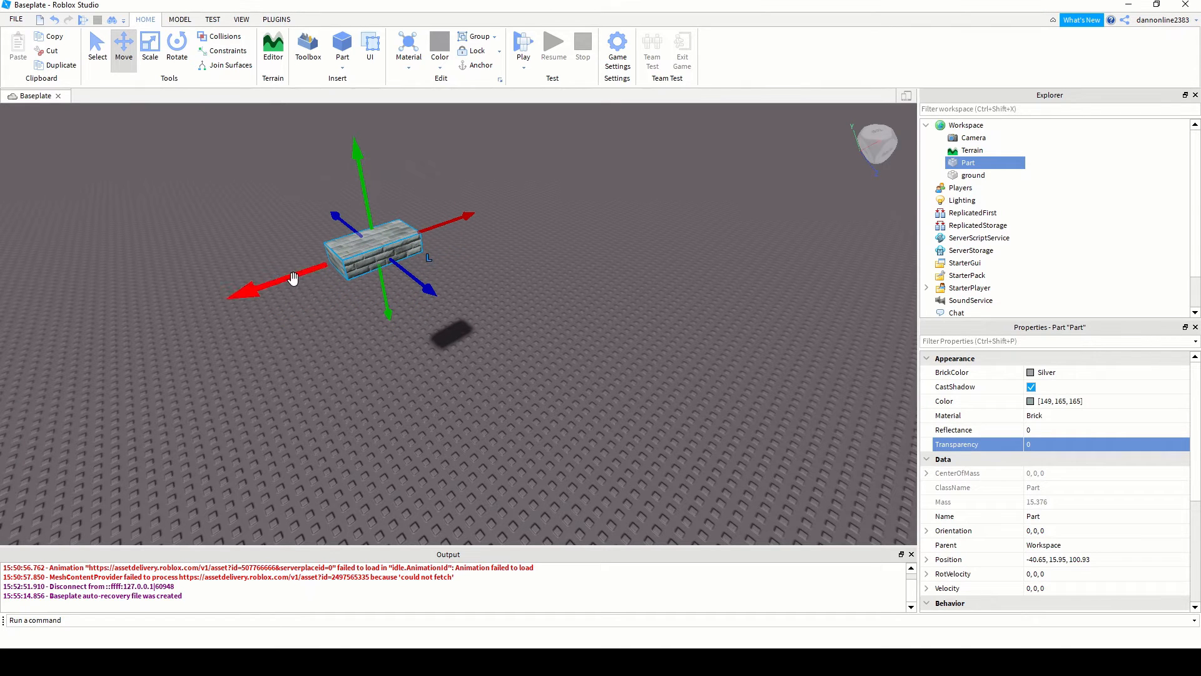
- Shift the floating part along all three axes with the Move arrows to about -40.83, 15.56, 92.5
scroll(415, 340, down, 4)
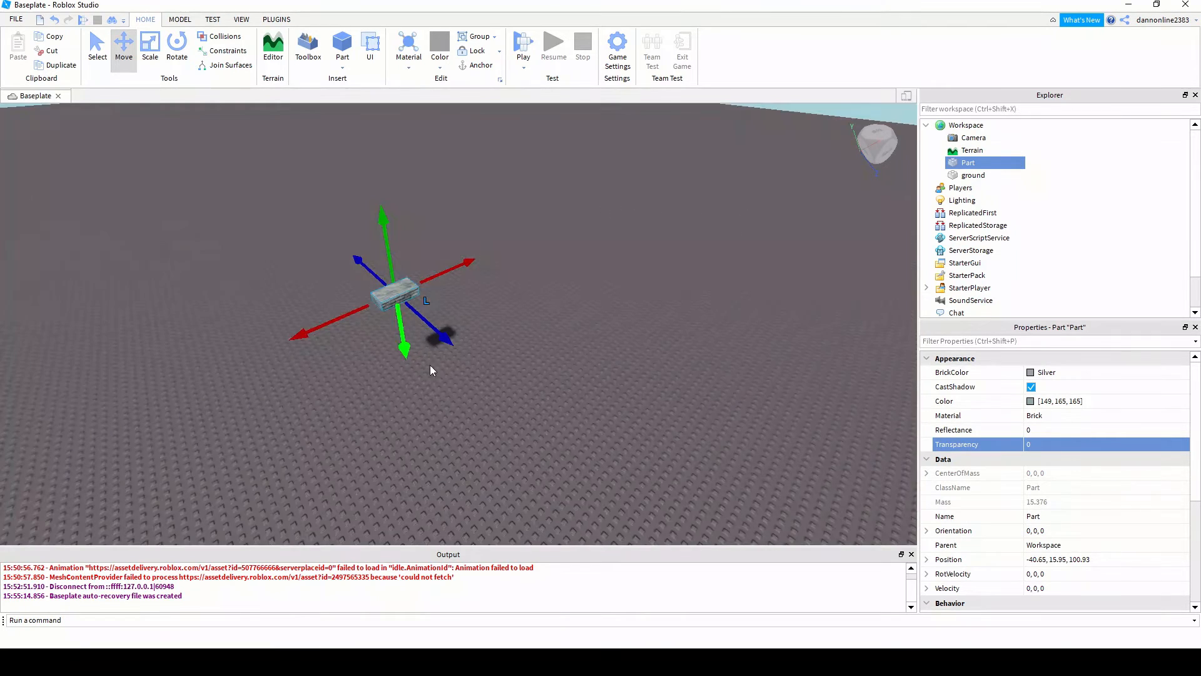
right_drag(430, 365, 375, 495)
scroll(373, 469, down, 1)
middle_drag(374, 494, 485, 380)
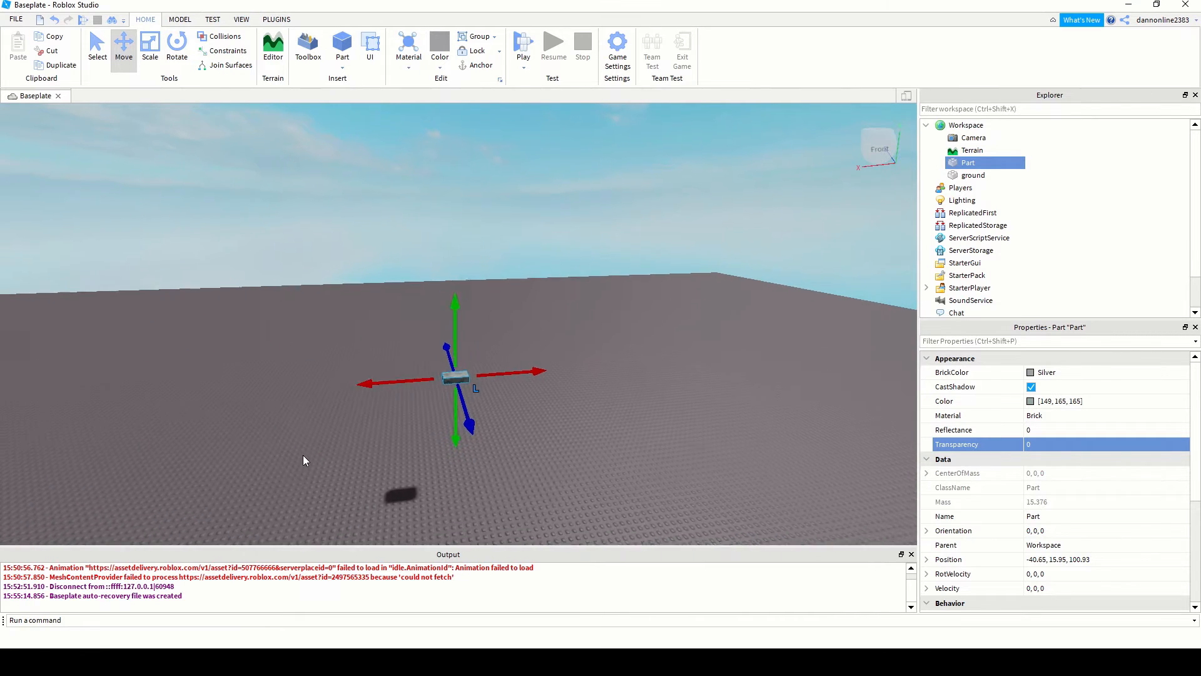
right_drag(303, 456, 303, 456)
mouse_move(344, 465)
middle_down()
mouse_move(321, 453)
mouse_move(340, 459)
middle_up()
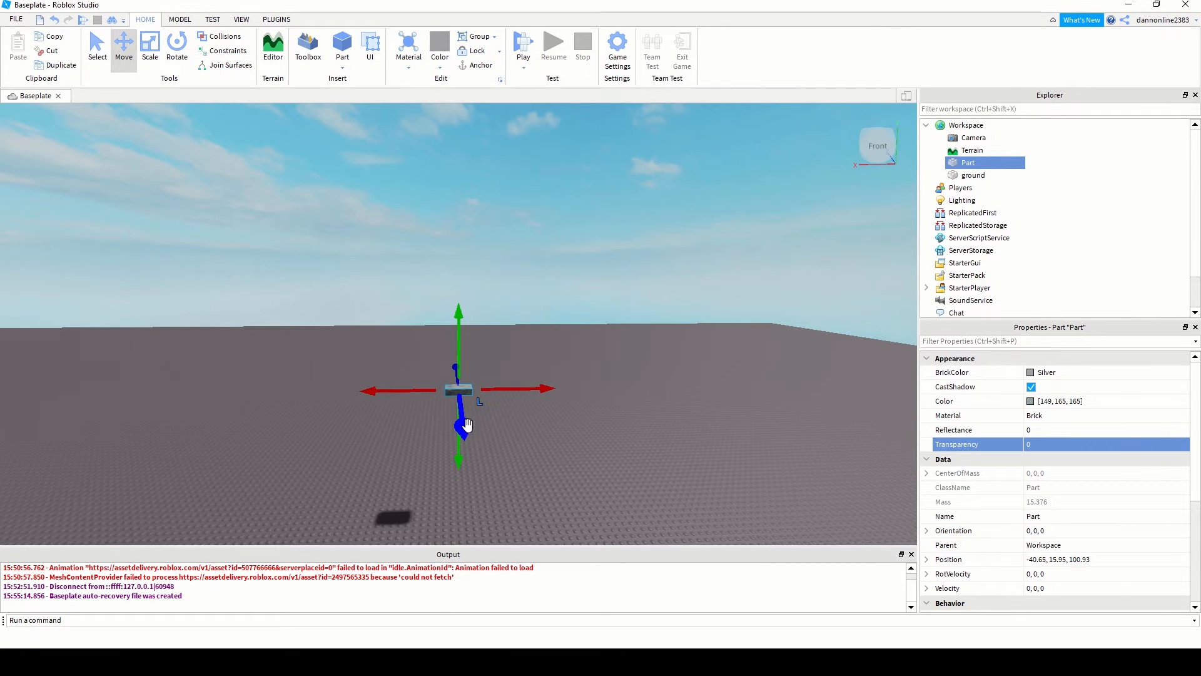
drag(463, 426, 467, 459)
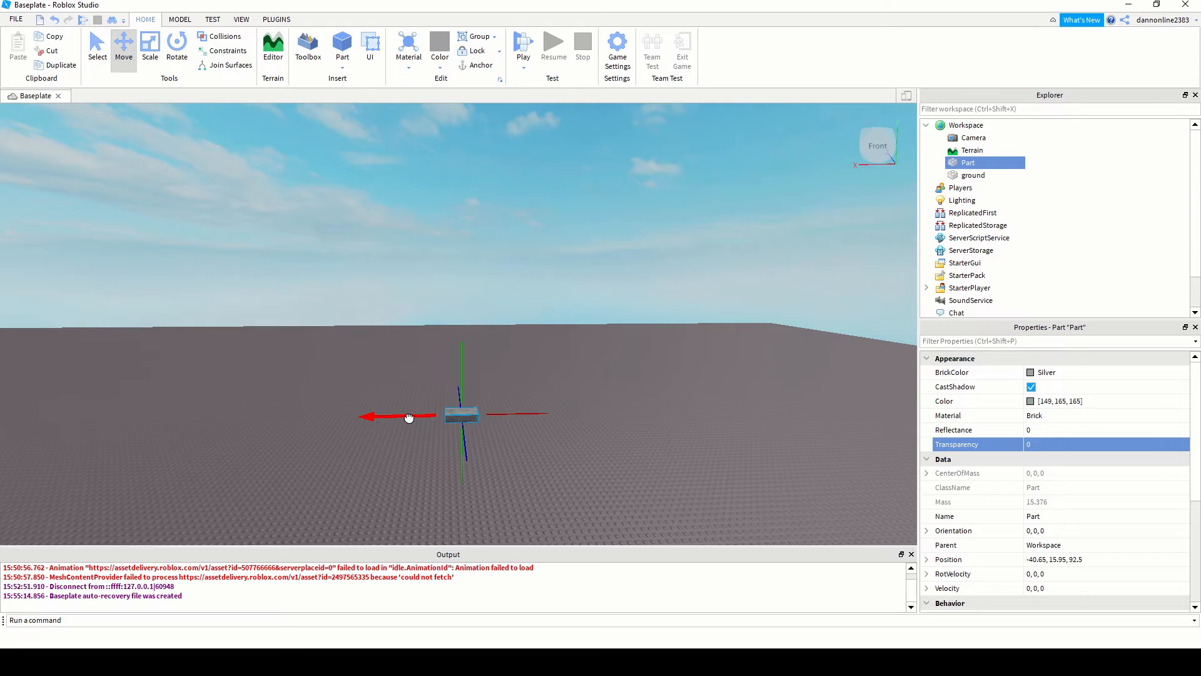
mouse_move(409, 416)
mouse_down()
mouse_move(256, 418)
mouse_move(431, 416)
mouse_up()
mouse_move(465, 370)
mouse_down()
mouse_move(466, 380)
mouse_move(466, 313)
mouse_move(475, 383)
mouse_up()
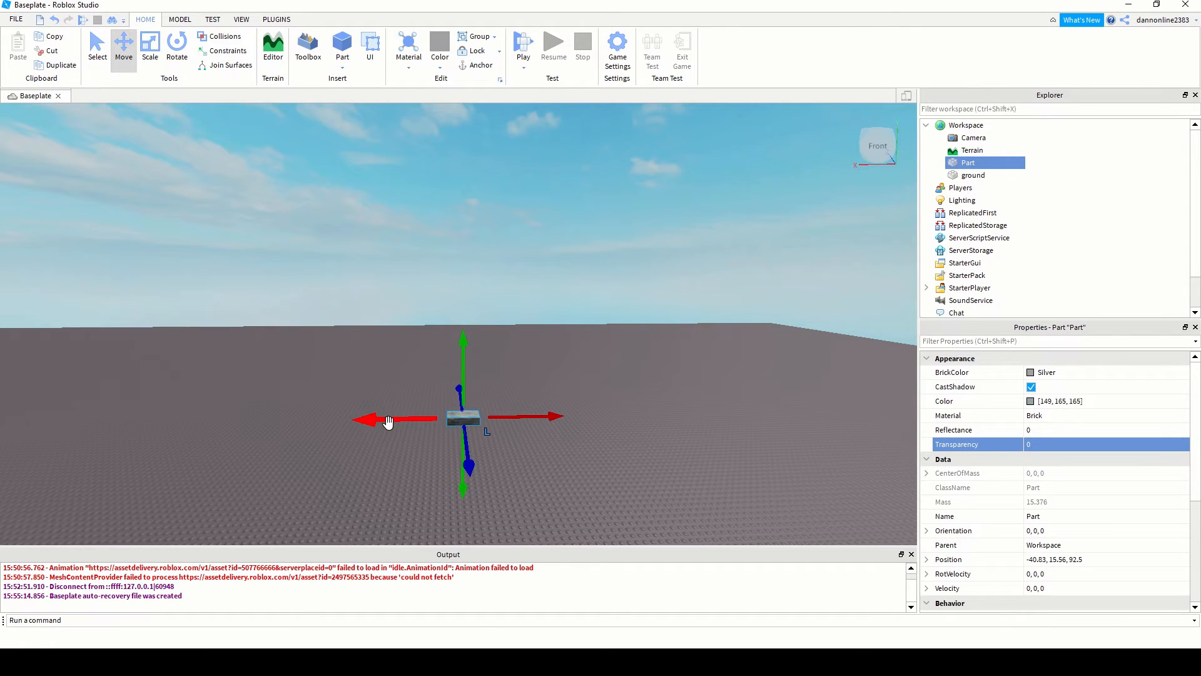
- Examine how the view cube's orientation follows the camera when looking around the floating part from different directions
mouse_move(955, 164)
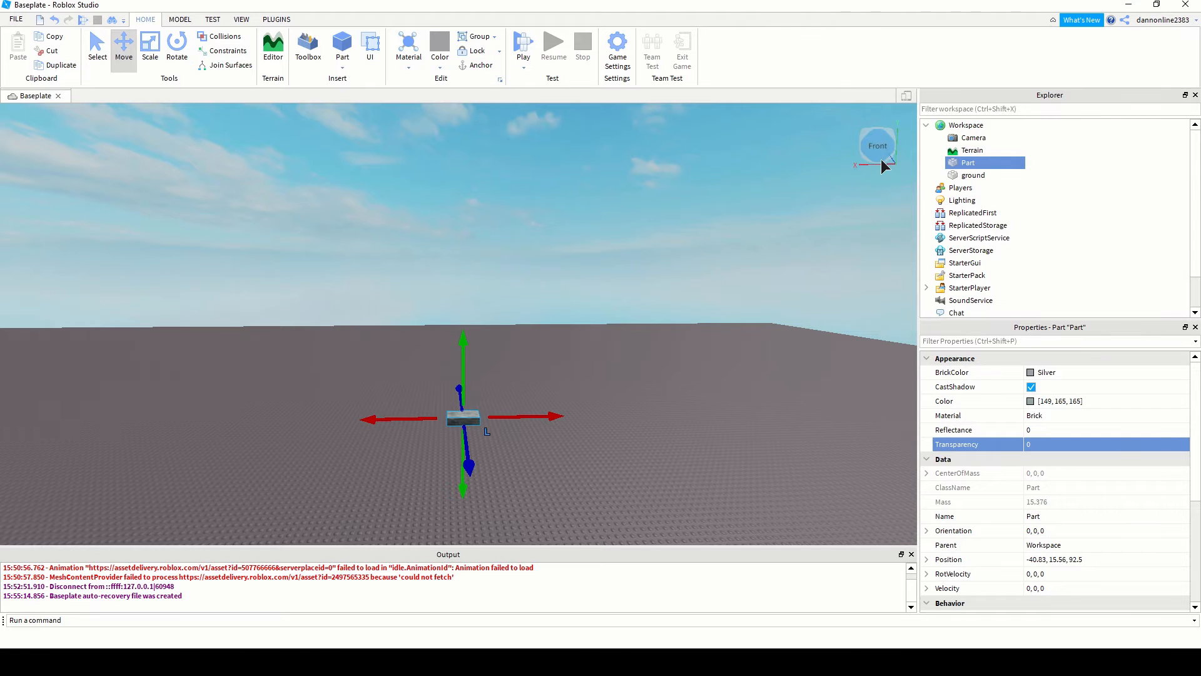
scroll(553, 403, down, 2)
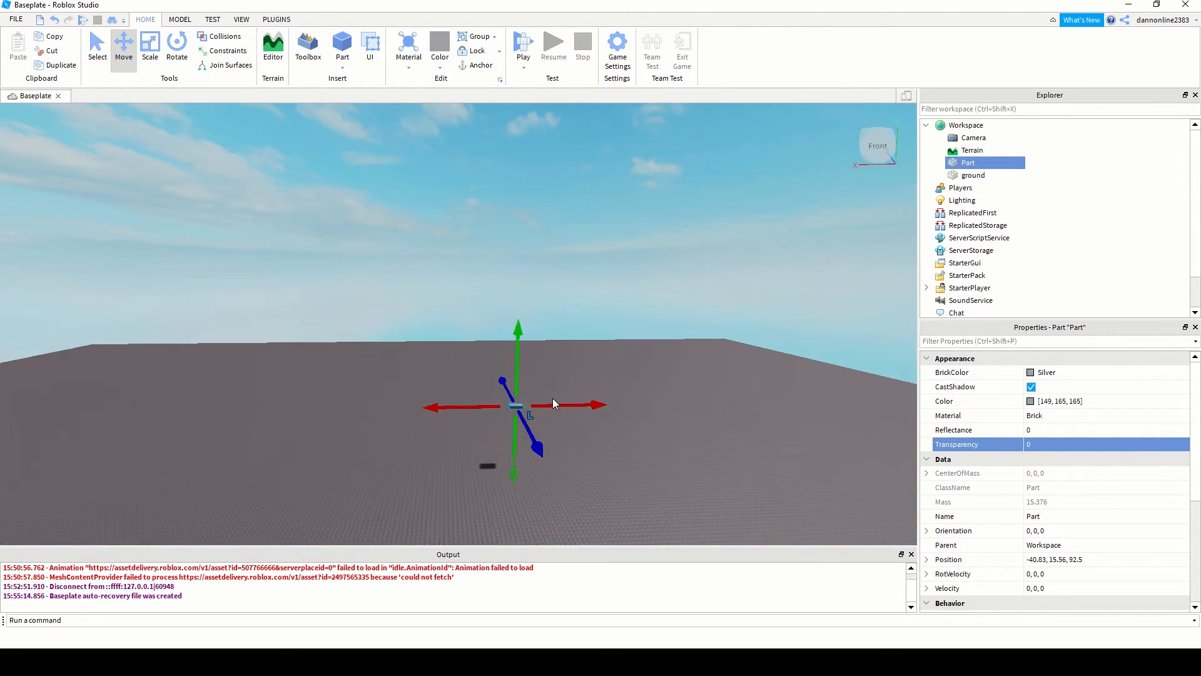
middle_drag(436, 467, 380, 442)
scroll(507, 427, down, 3)
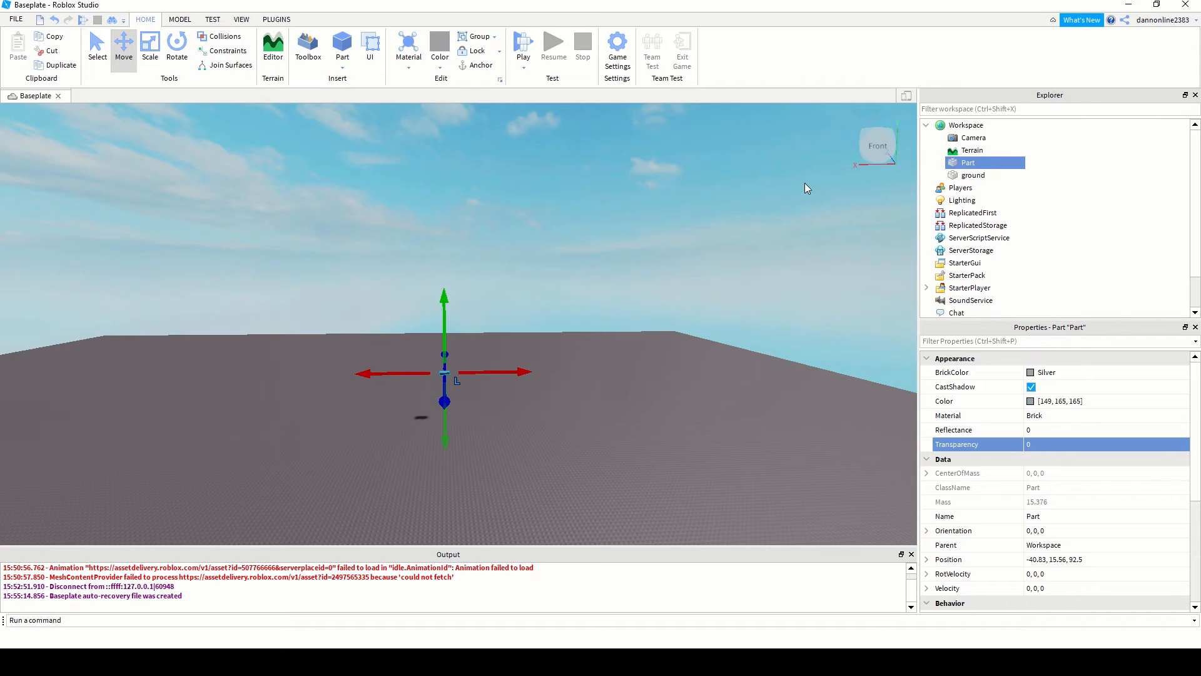
right_drag(806, 183, 806, 181)
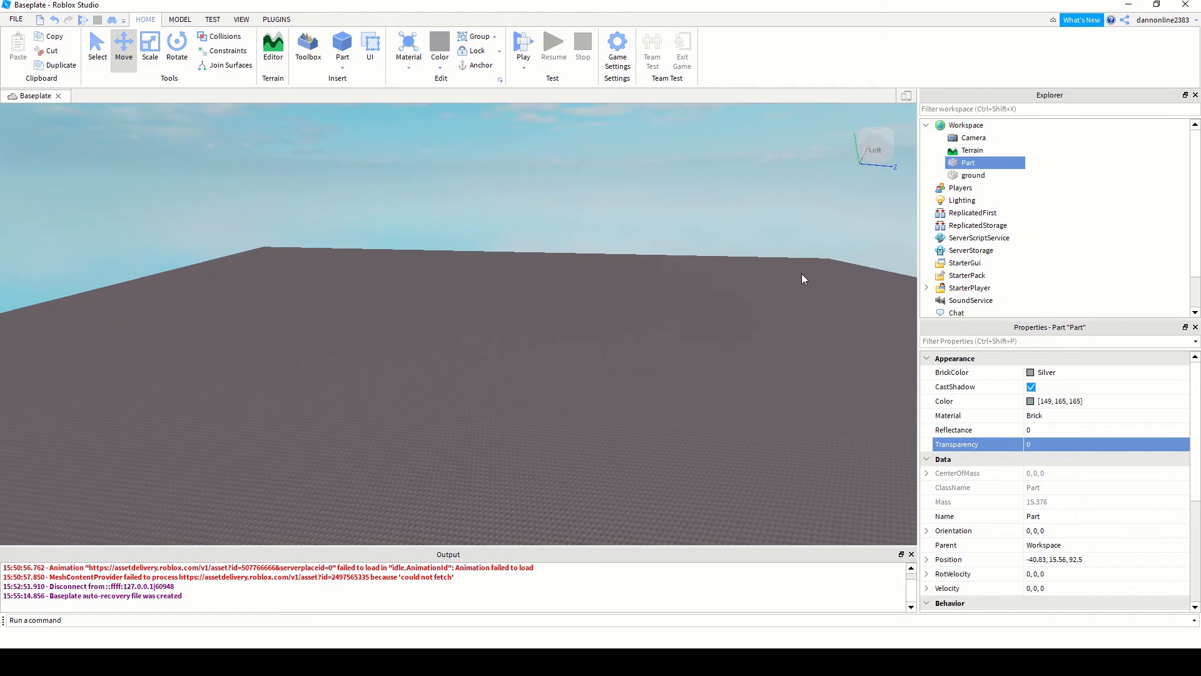
right_drag(802, 278, 766, 298)
right_drag(675, 317, 598, 344)
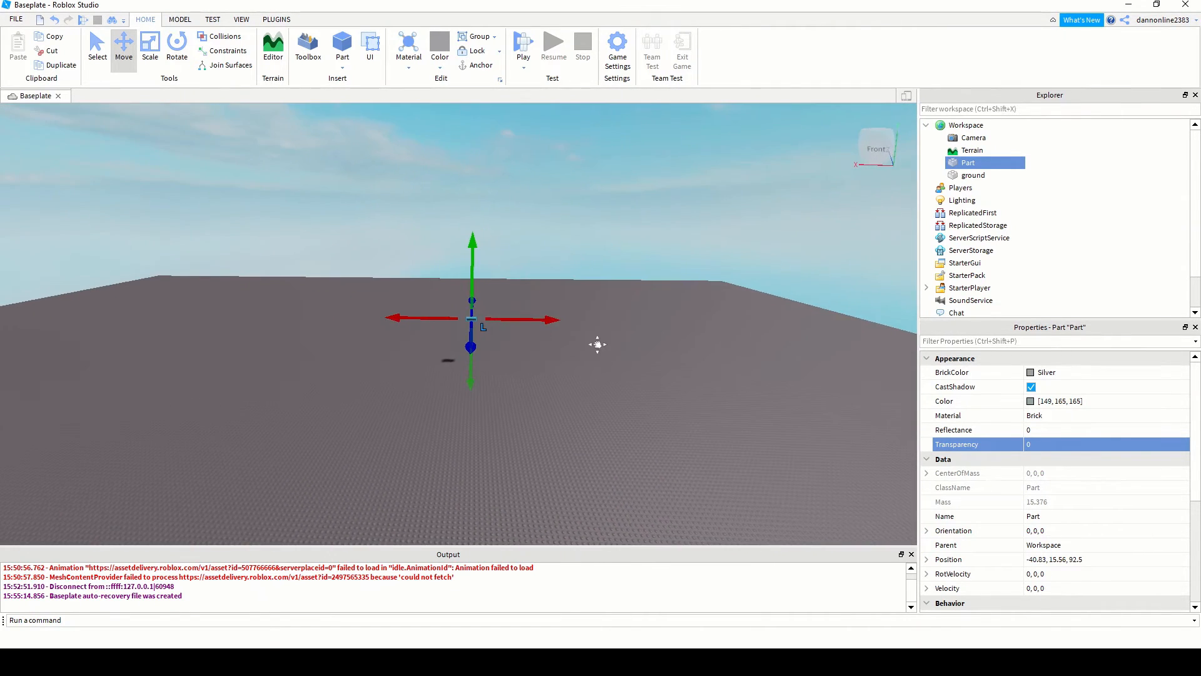
middle_drag(597, 344, 551, 366)
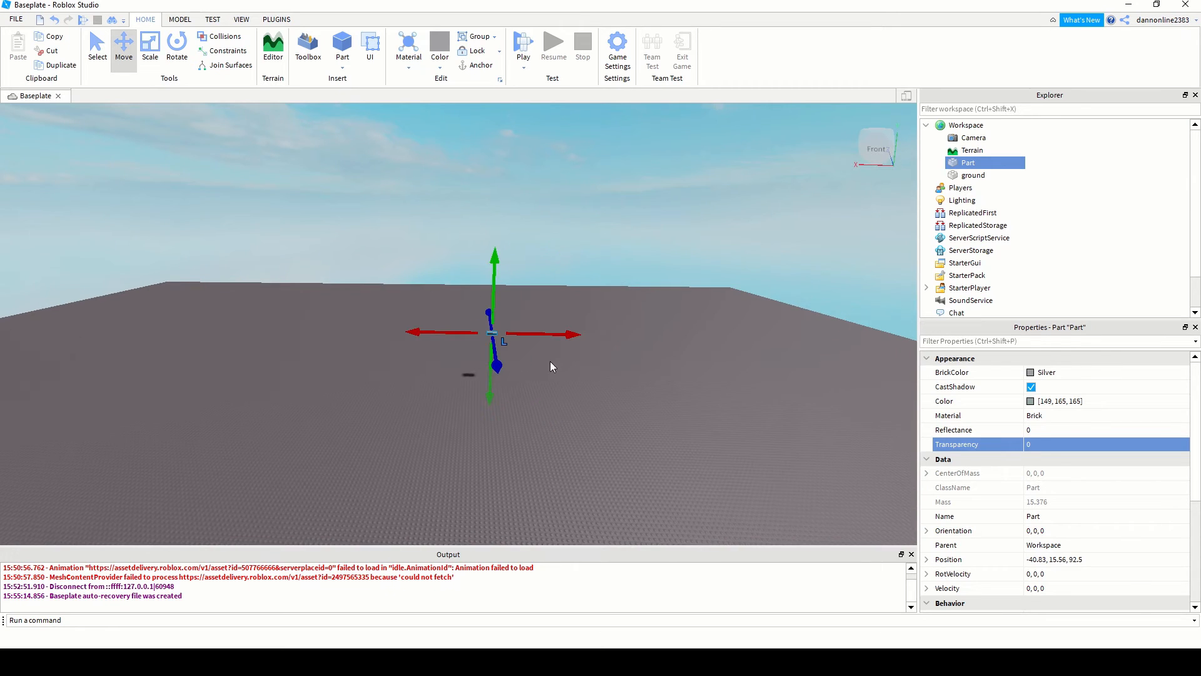
- Stretch the part along its red axis with the Scale tool into a long beam centered at about -27.13, 15.56, 92.5
click(149, 47)
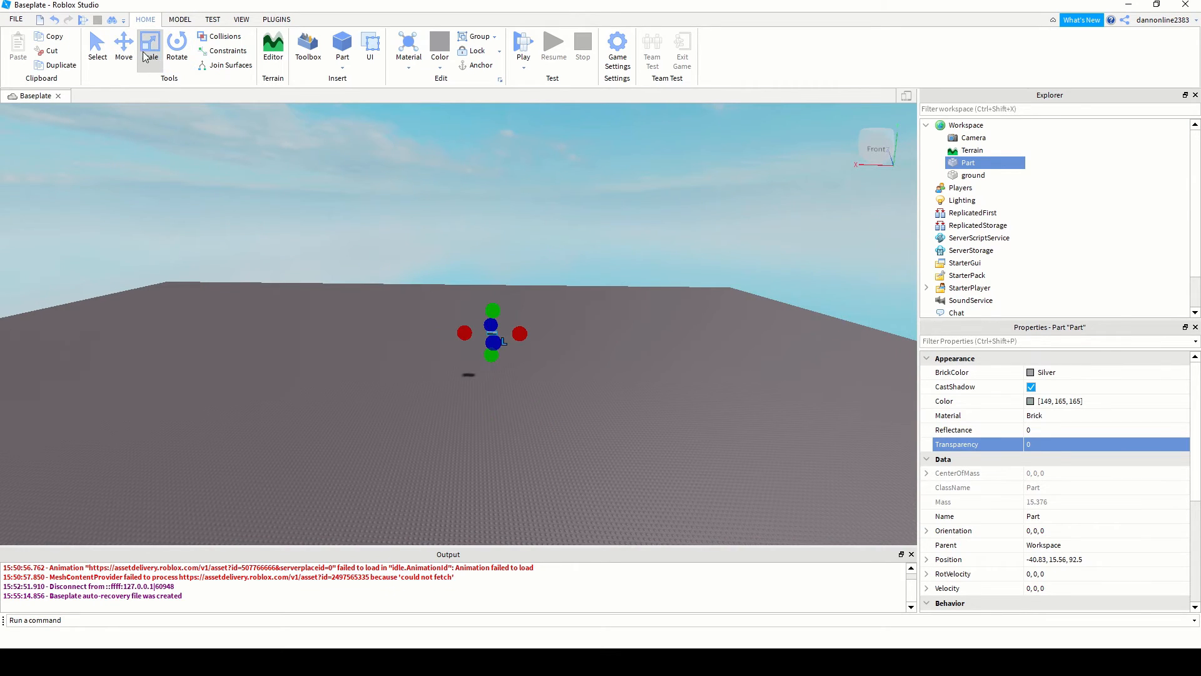
scroll(523, 378, up, 1)
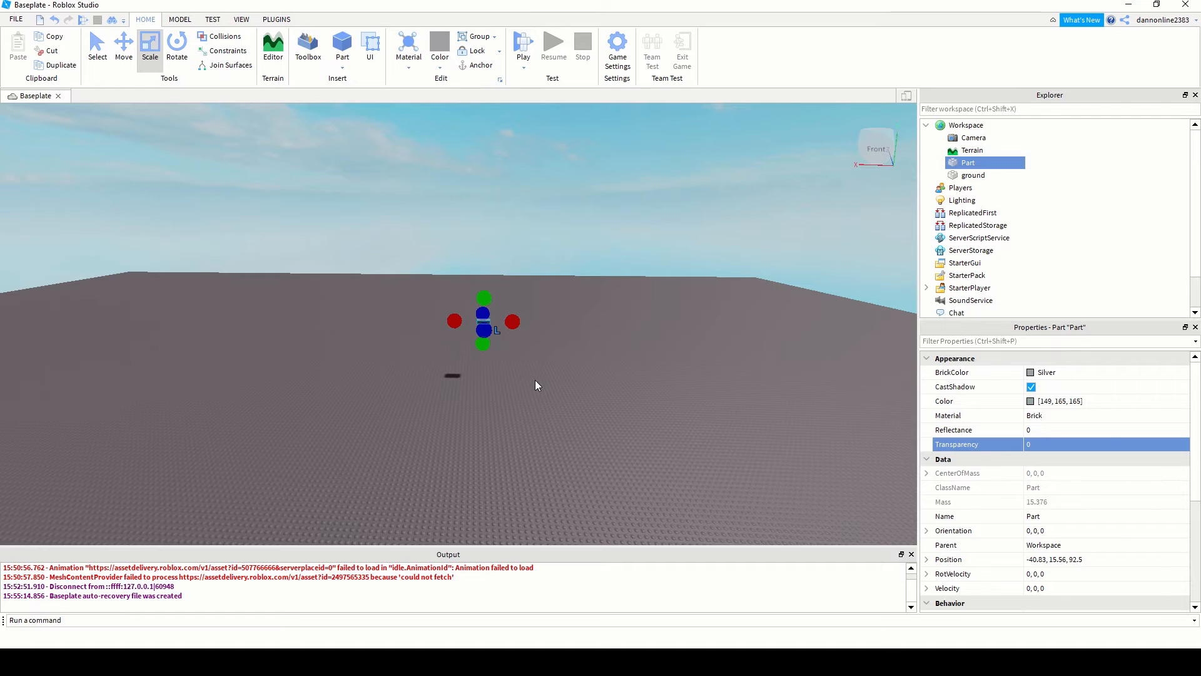
scroll(535, 381, up, 2)
middle_drag(502, 390, 533, 424)
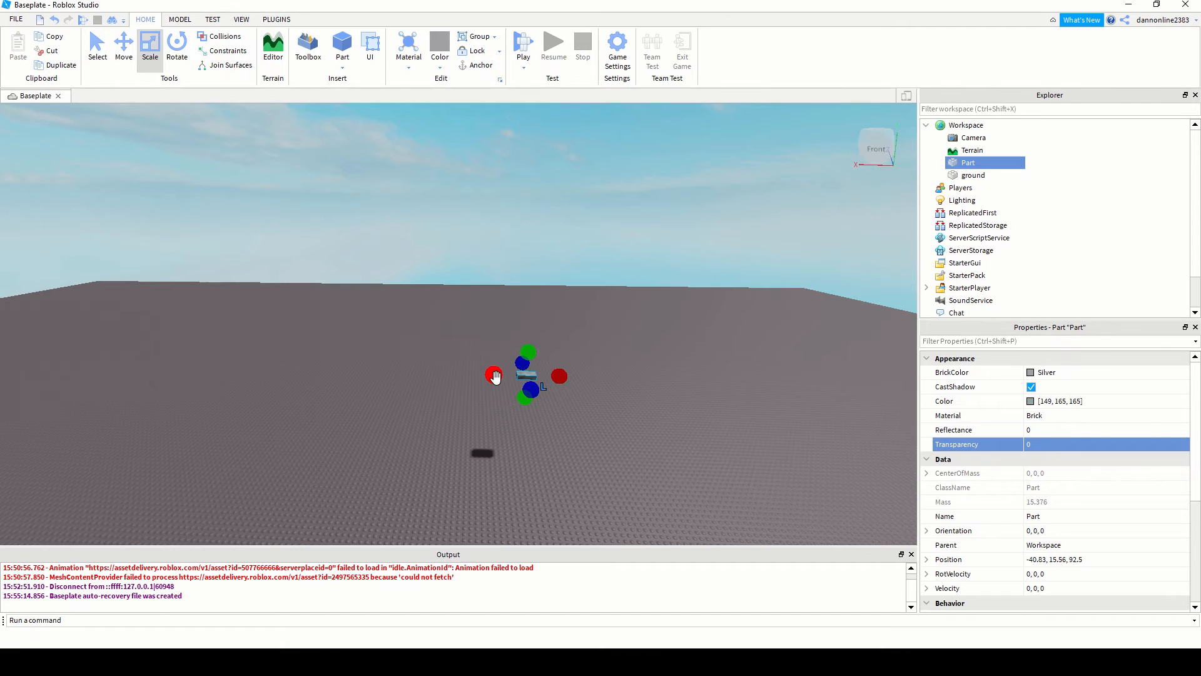
drag(494, 376, 424, 377)
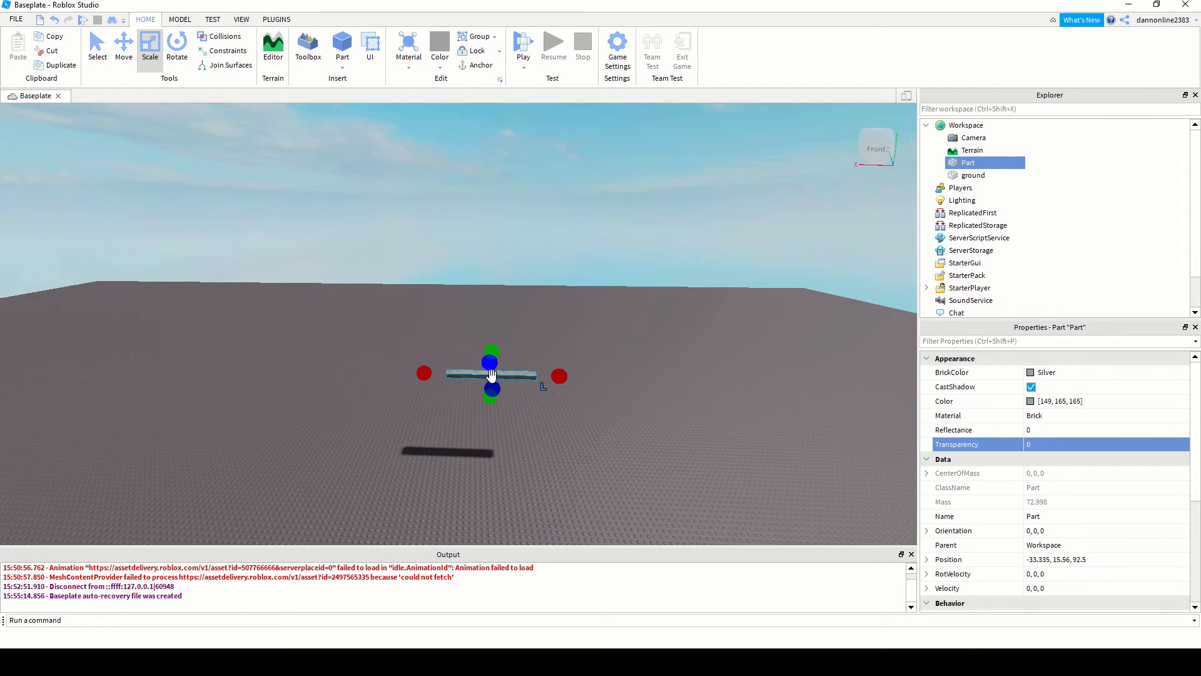
scroll(442, 411, up, 1)
drag(408, 363, 351, 361)
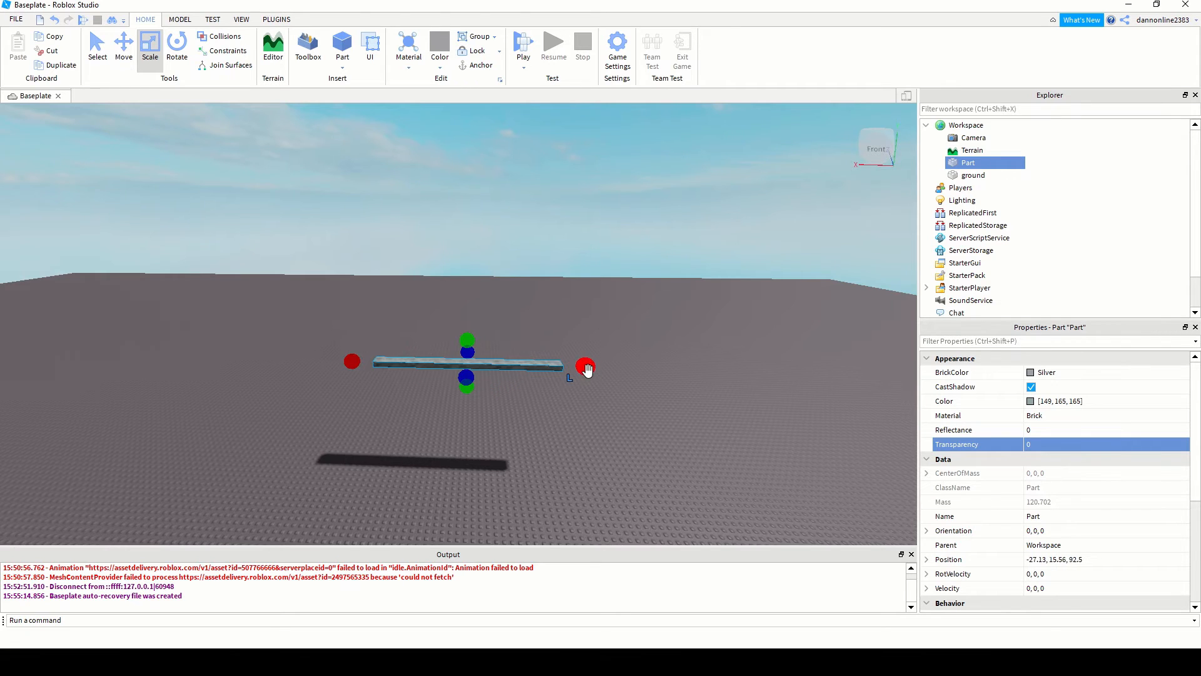
- Enlarge the beam along all three axes with the Scale tool into a big block centered at about -28.84, 23.85, 83.98
mouse_move(586, 369)
mouse_down()
mouse_move(708, 369)
mouse_move(607, 368)
mouse_up()
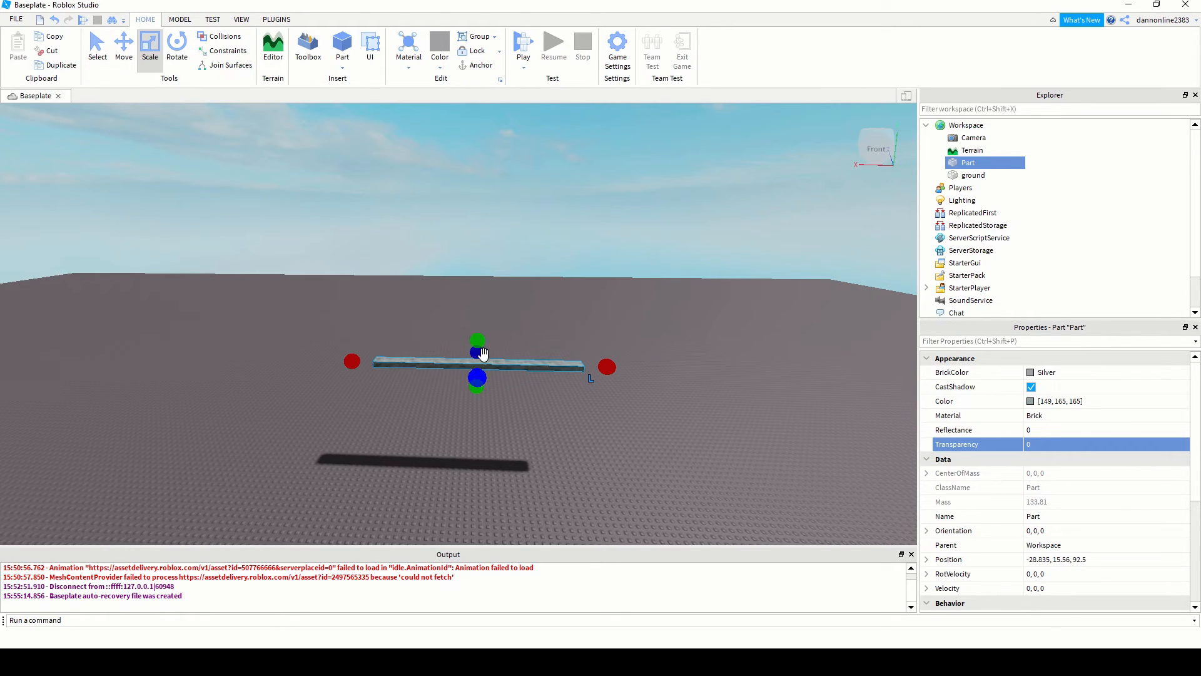
drag(477, 339, 480, 217)
mouse_move(479, 391)
mouse_down()
mouse_move(482, 456)
mouse_move(477, 404)
mouse_up()
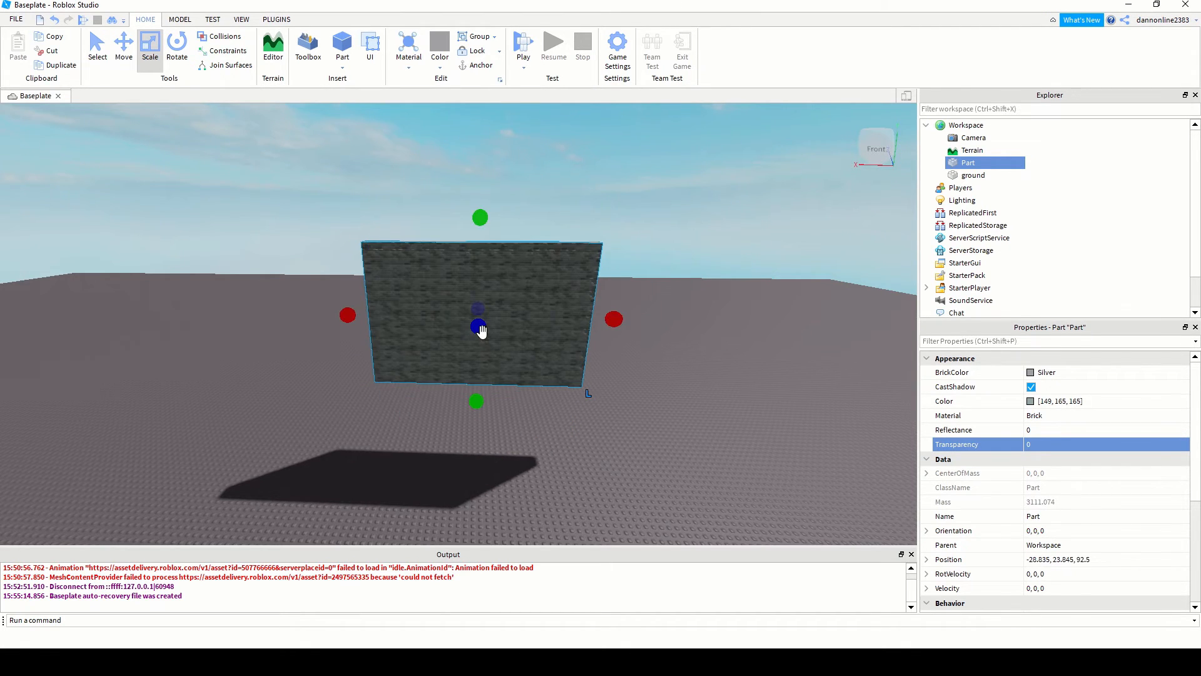
drag(478, 327, 486, 402)
scroll(374, 427, down, 4)
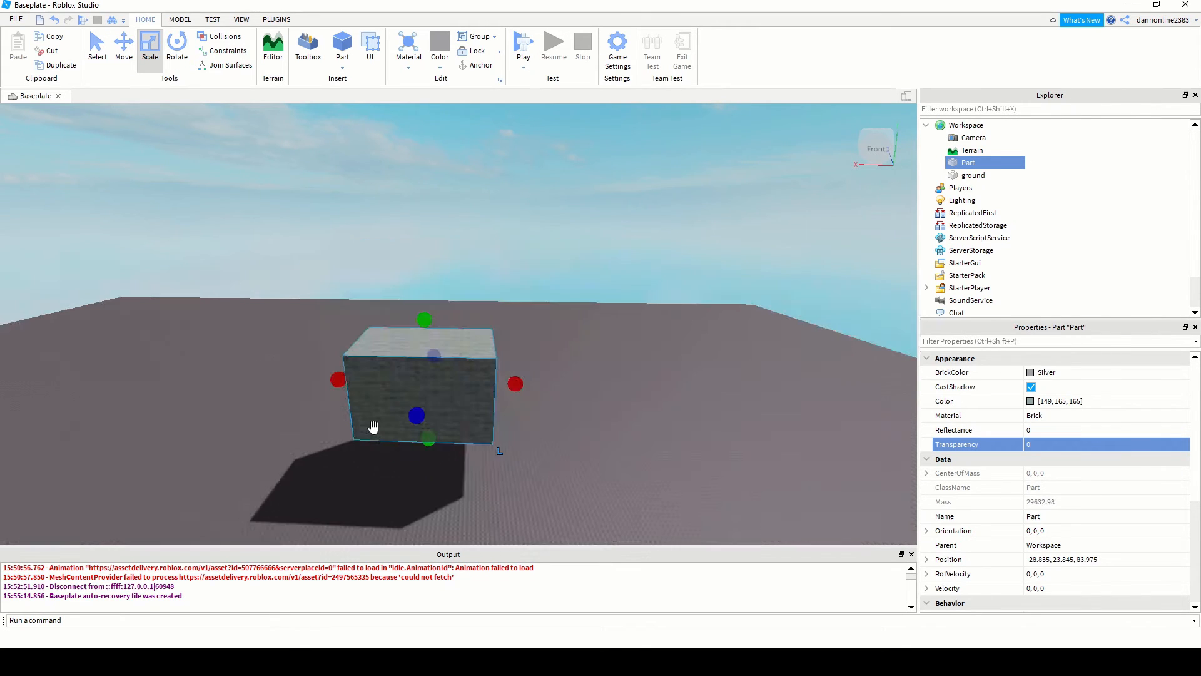
- Shrink the block's depth and width and increase its height, making a narrow upright column centered at about -42.11, 29.51, 90.46
right_drag(277, 368, 277, 369)
middle_drag(268, 364, 468, 350)
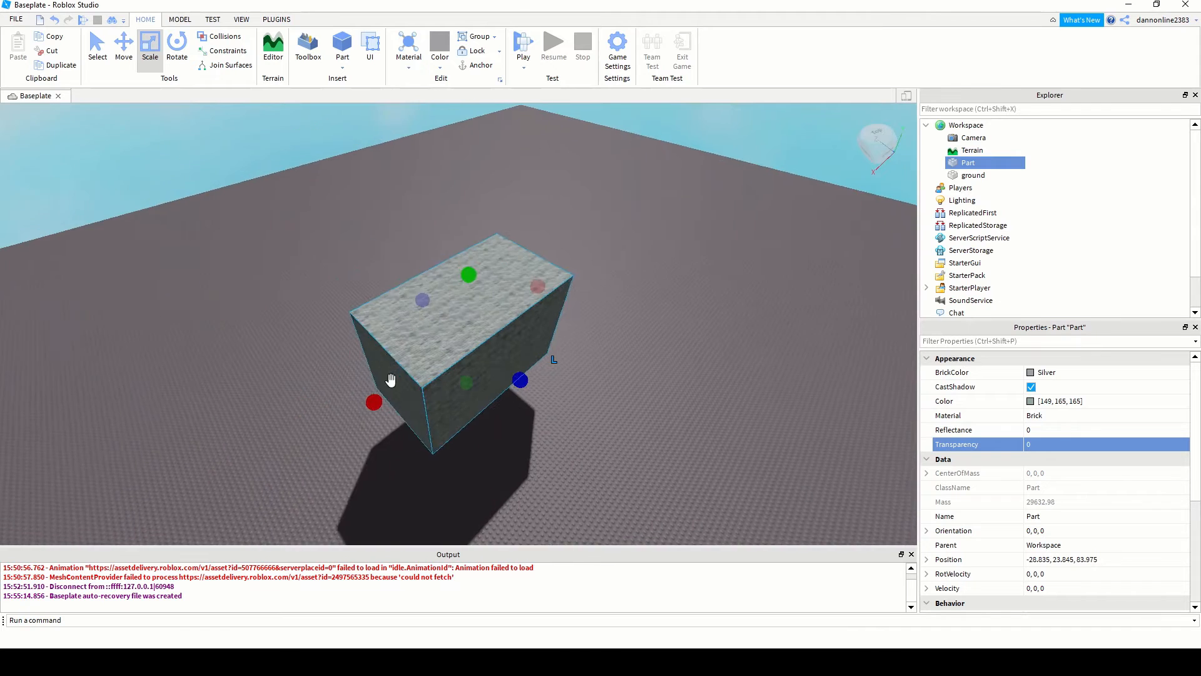
scroll(505, 370, down, 3)
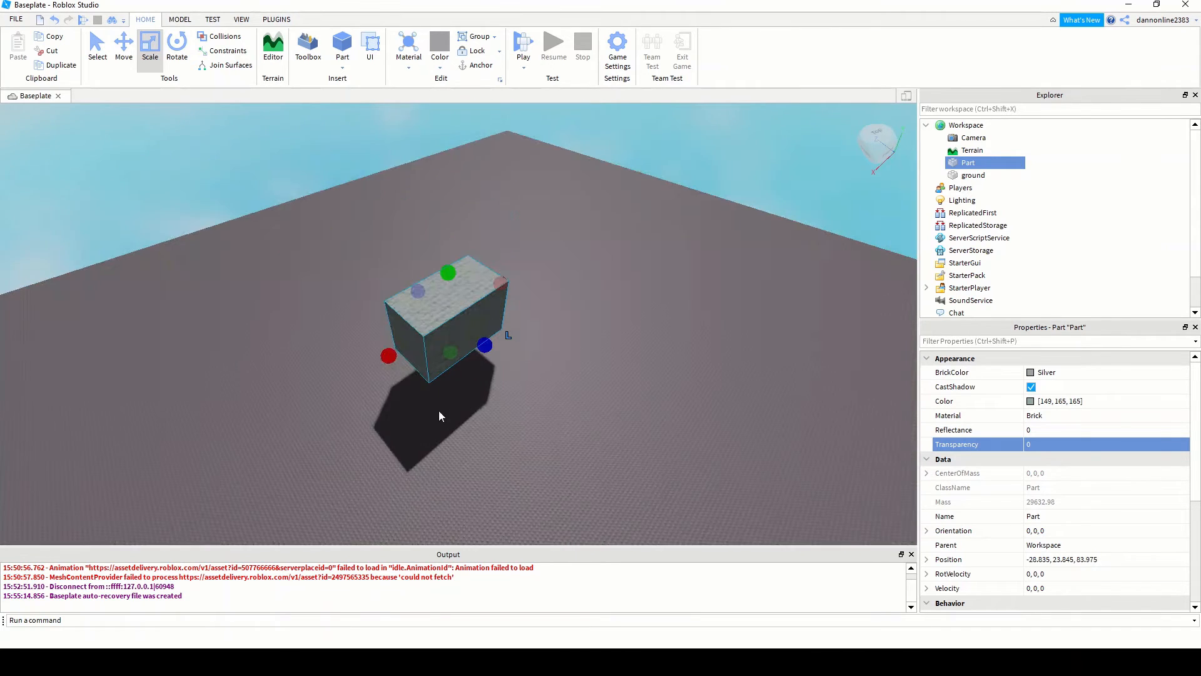
right_drag(441, 407, 467, 437)
middle_drag(467, 437, 498, 373)
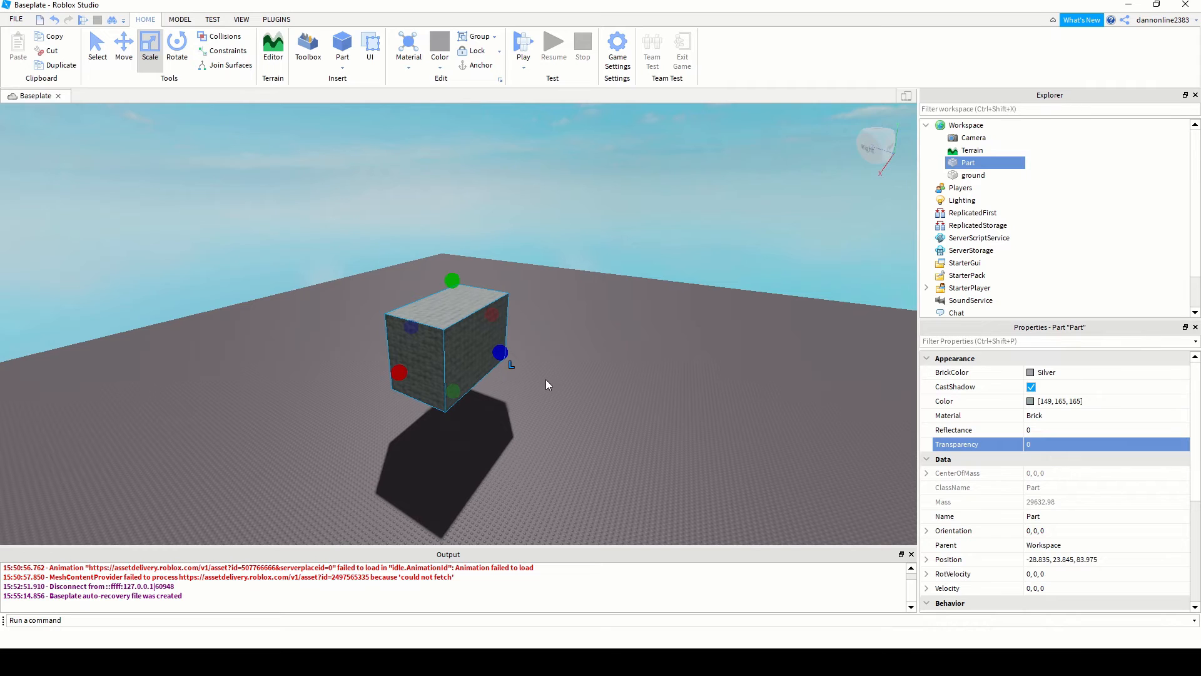
drag(501, 362, 462, 341)
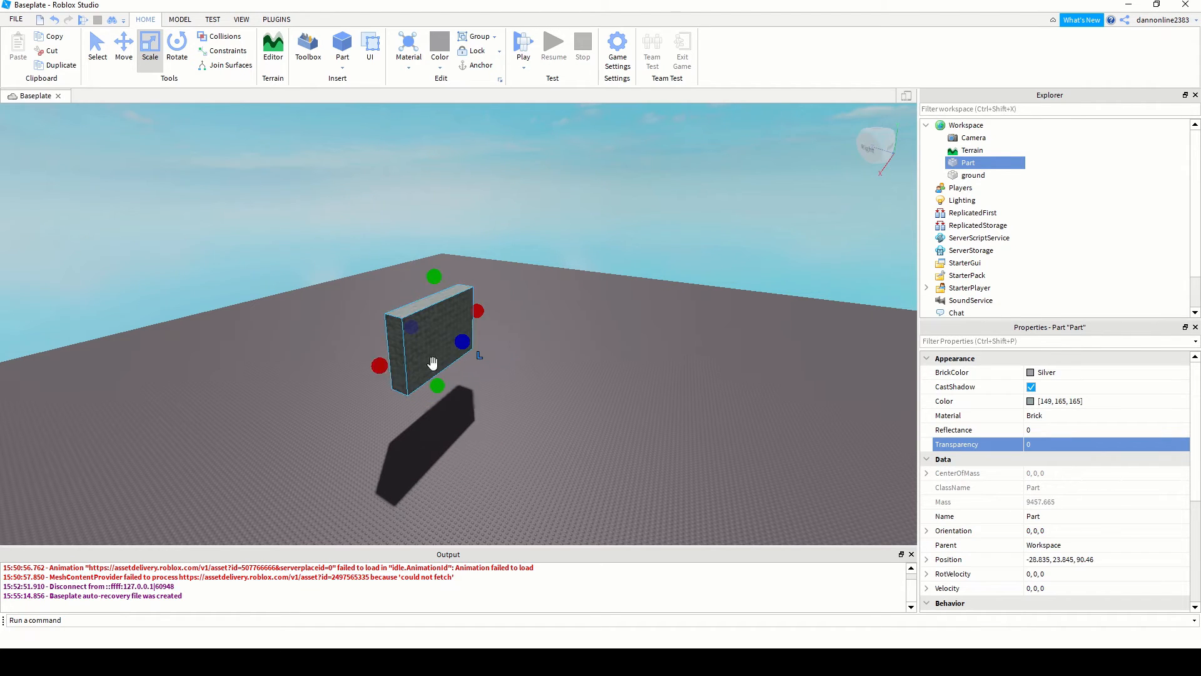
drag(388, 368, 440, 333)
drag(459, 266, 459, 231)
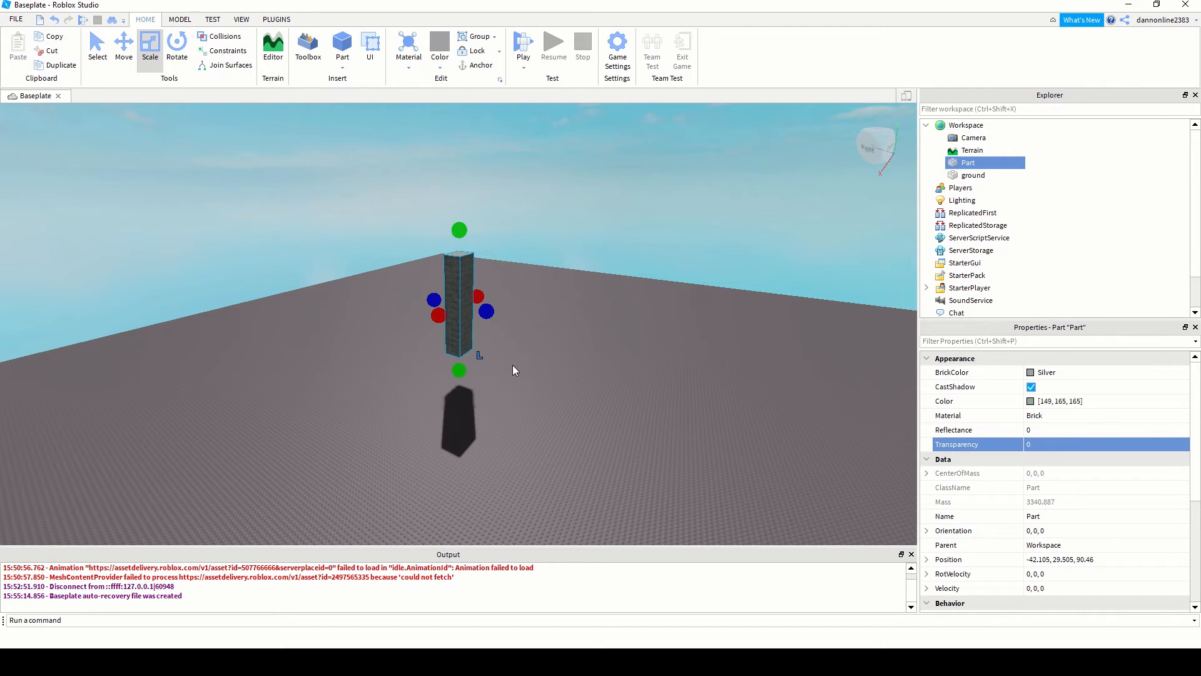
- Rotate the column onto its side with the Rotate tool, to an orientation of 0, 0, -90
scroll(512, 365, up, 2)
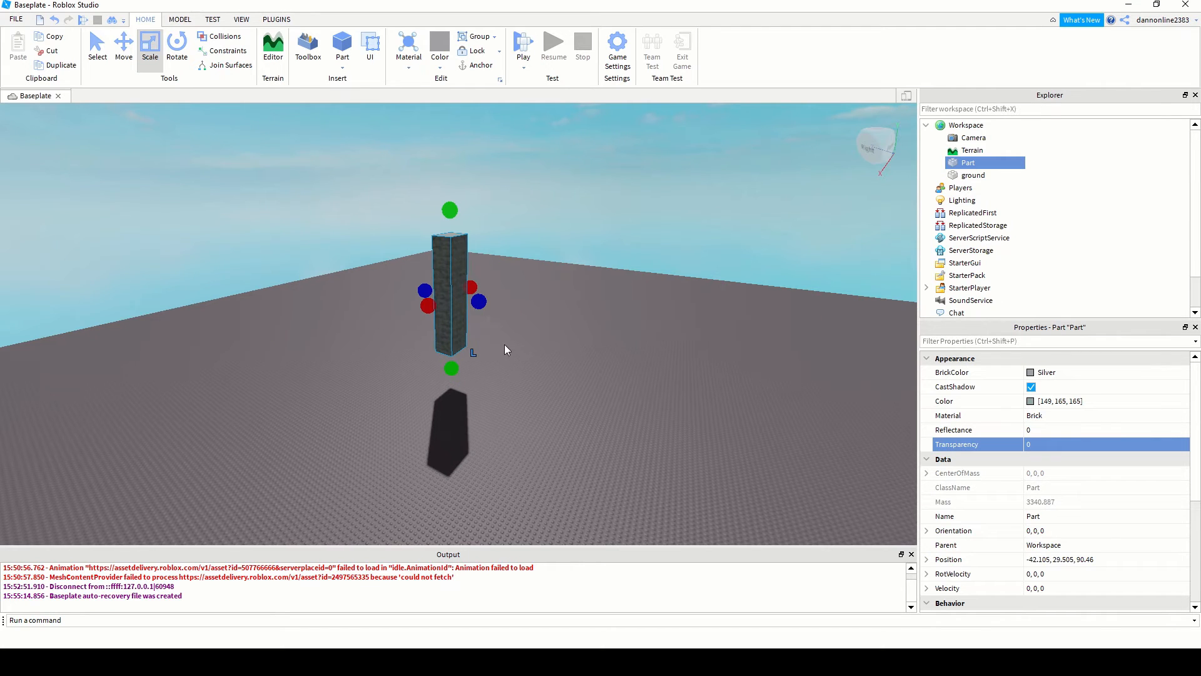
scroll(506, 332, up, 3)
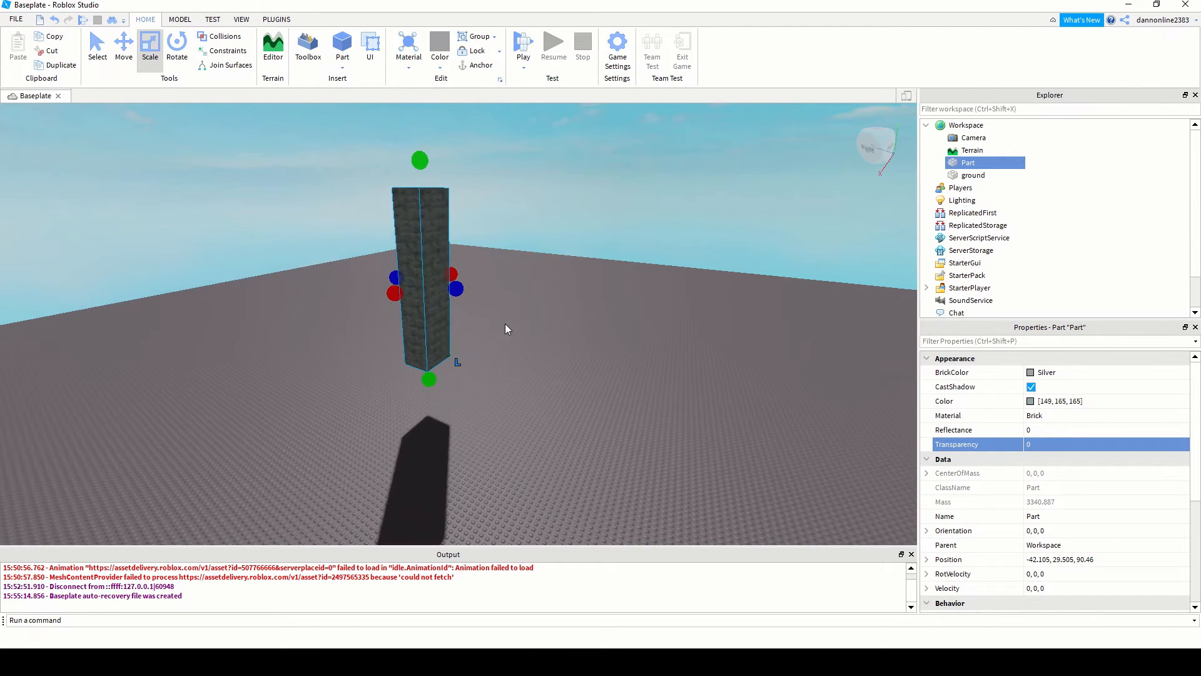
click(177, 47)
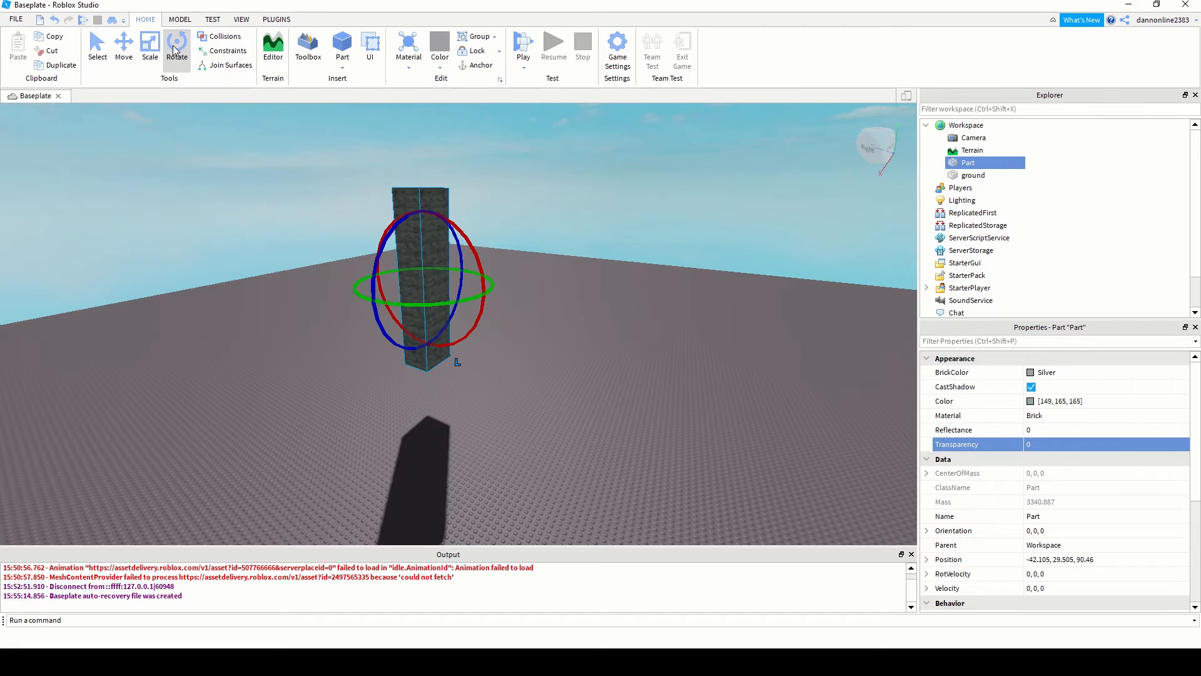
scroll(527, 341, down, 4)
right_drag(663, 392, 535, 390)
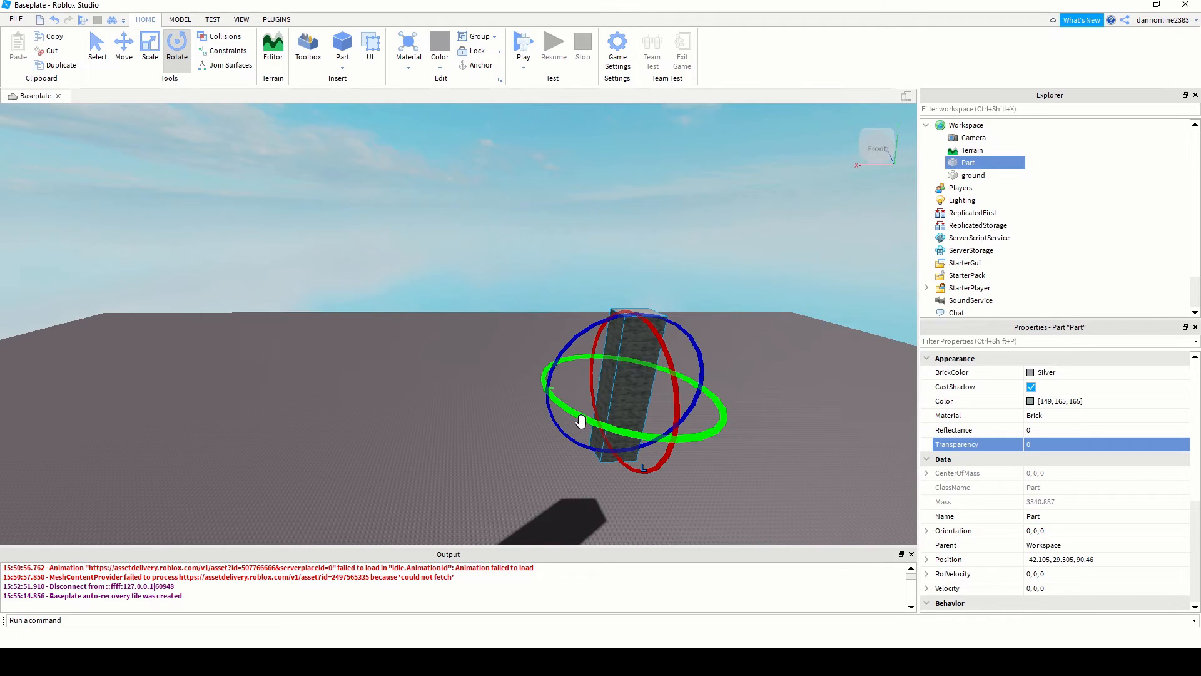
scroll(619, 444, down, 2)
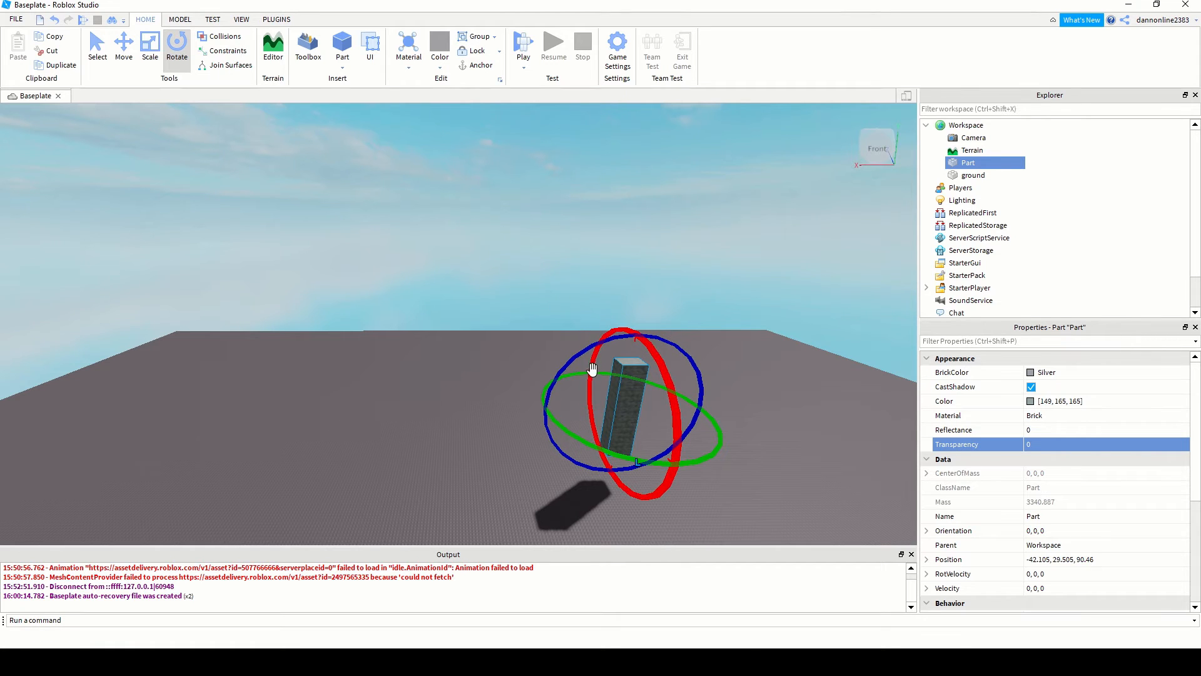
drag(585, 352, 540, 372)
scroll(653, 434, up, 2)
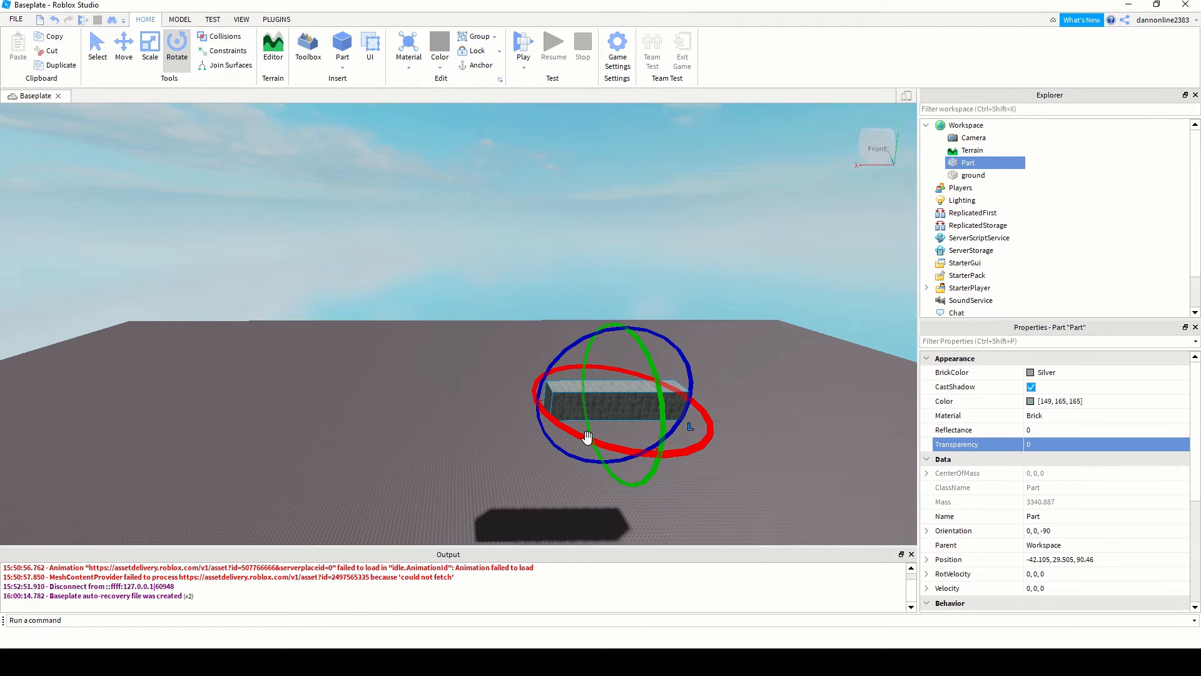
- Scale the lying column along all its axes into a large block centered at about -35.76, 15.79, 113.16
middle_drag(493, 481, 421, 486)
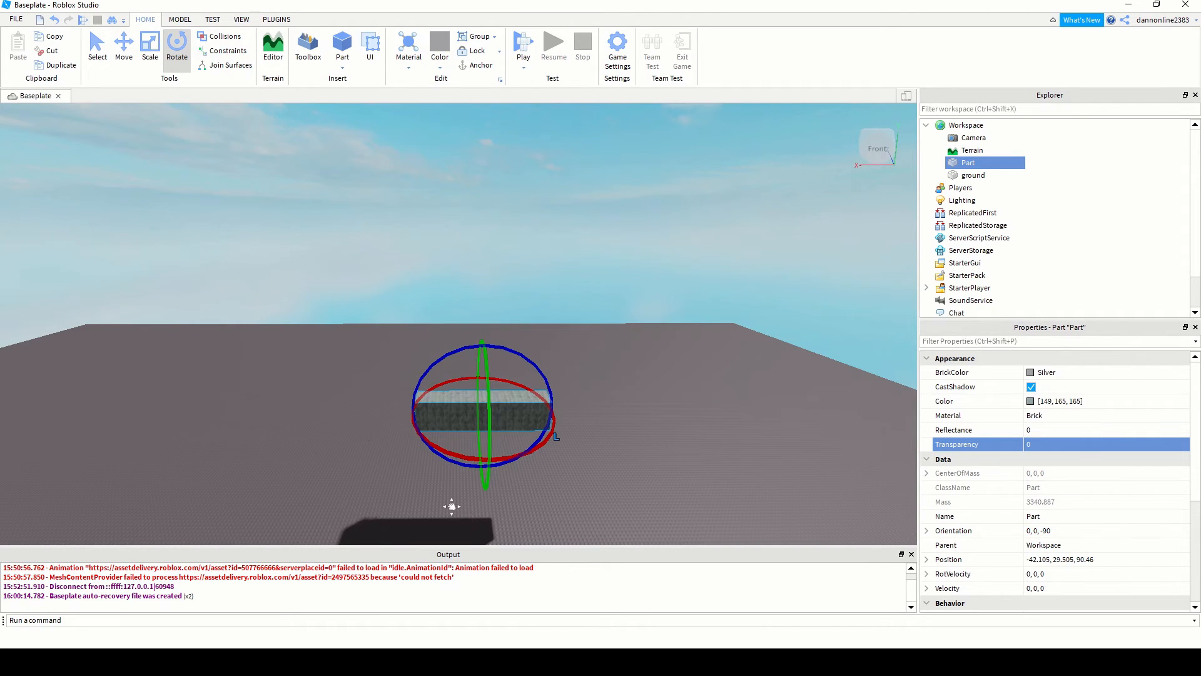
middle_drag(451, 506, 424, 483)
right_drag(489, 467, 545, 461)
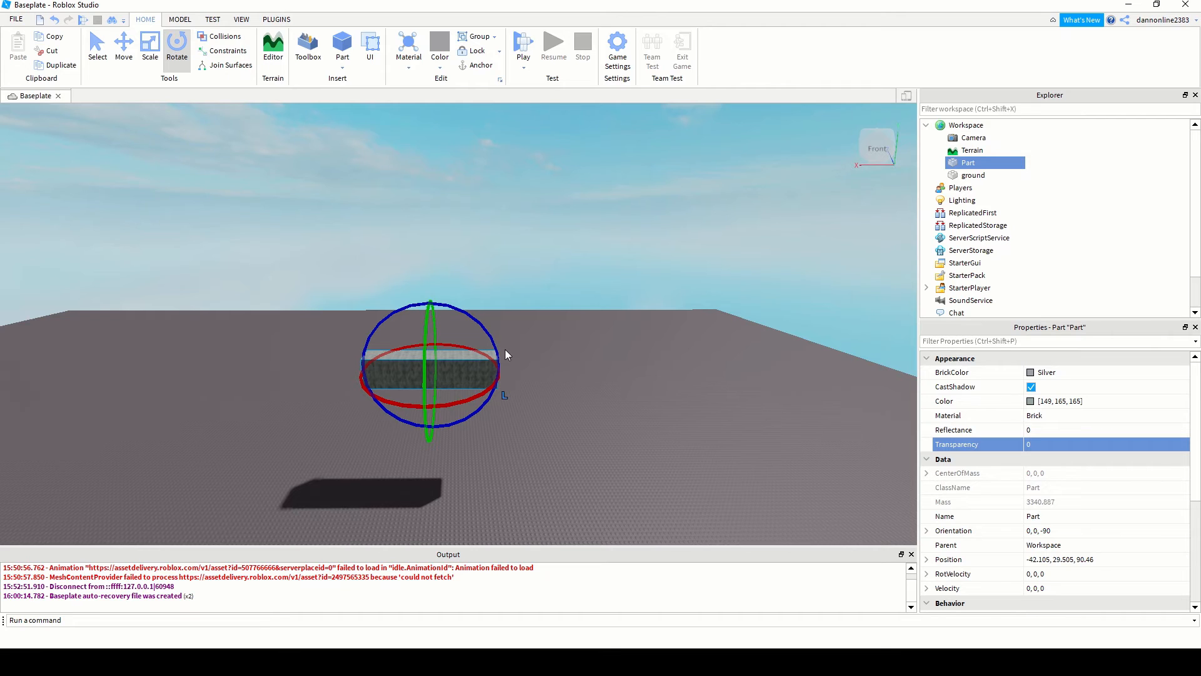
key(ctrl+3)
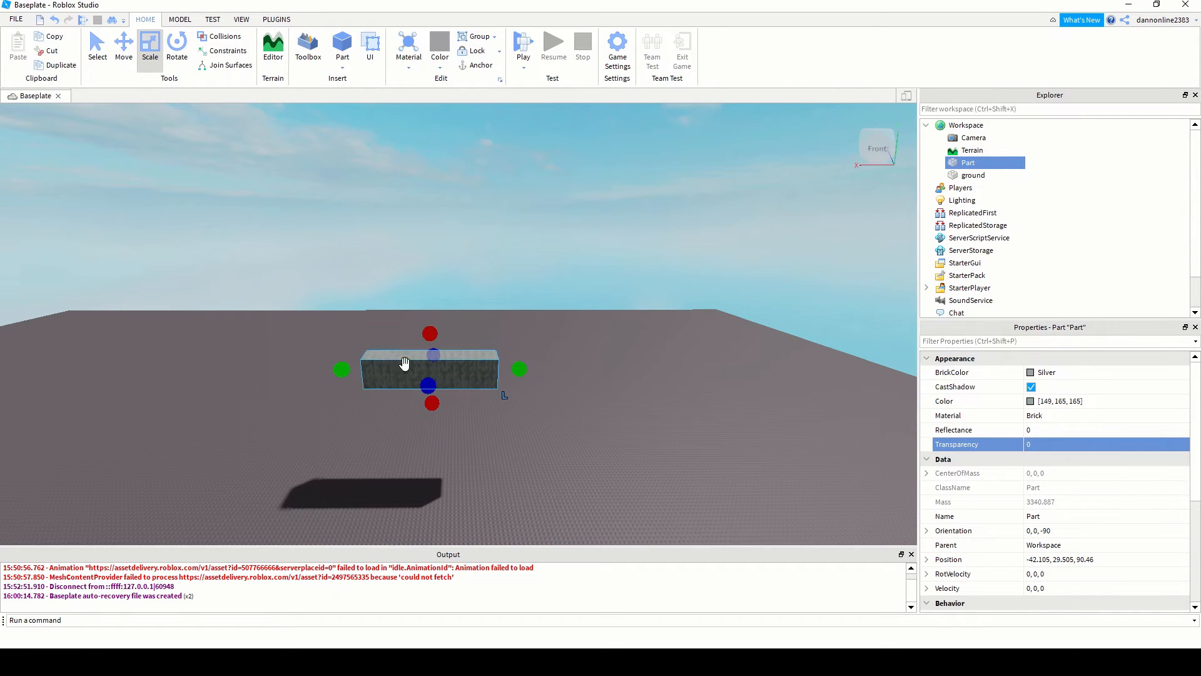
drag(430, 333, 428, 262)
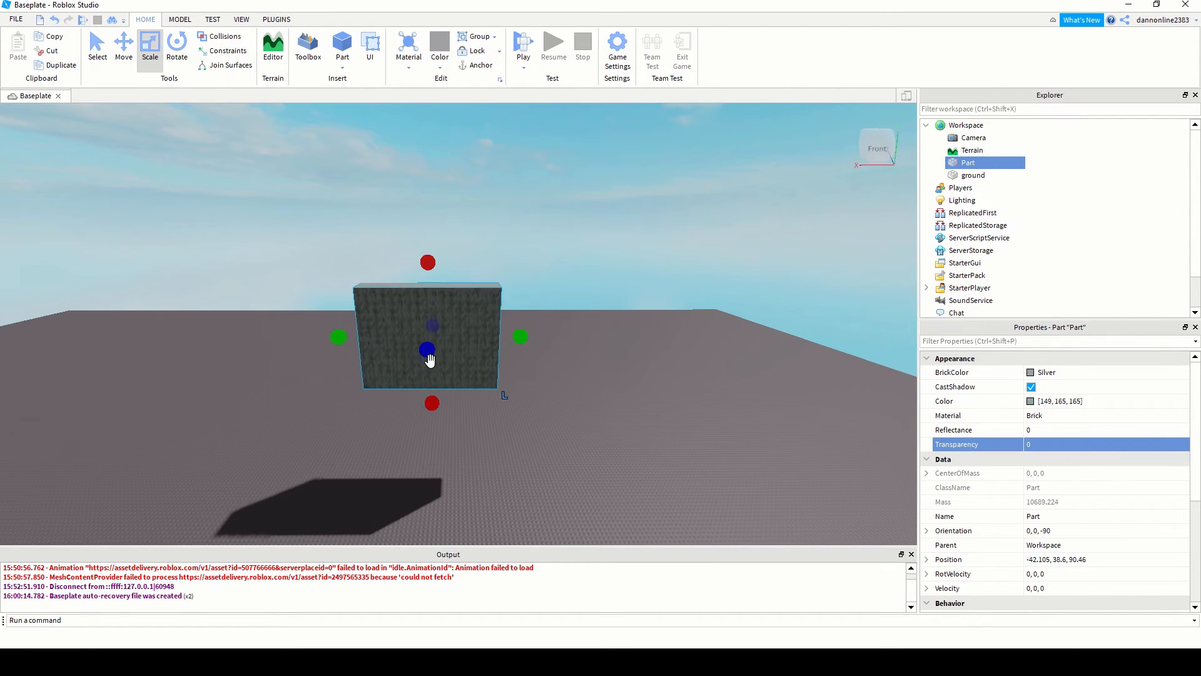
drag(431, 368, 412, 435)
drag(496, 386, 504, 383)
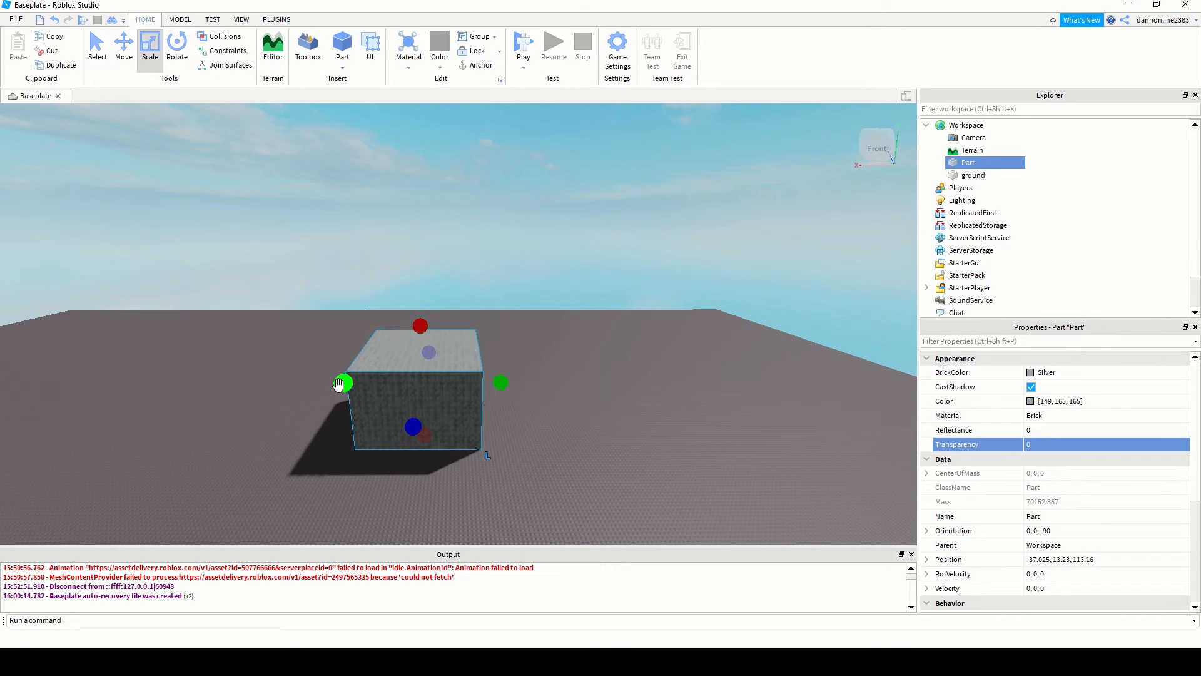
drag(339, 384, 335, 383)
drag(416, 325, 417, 311)
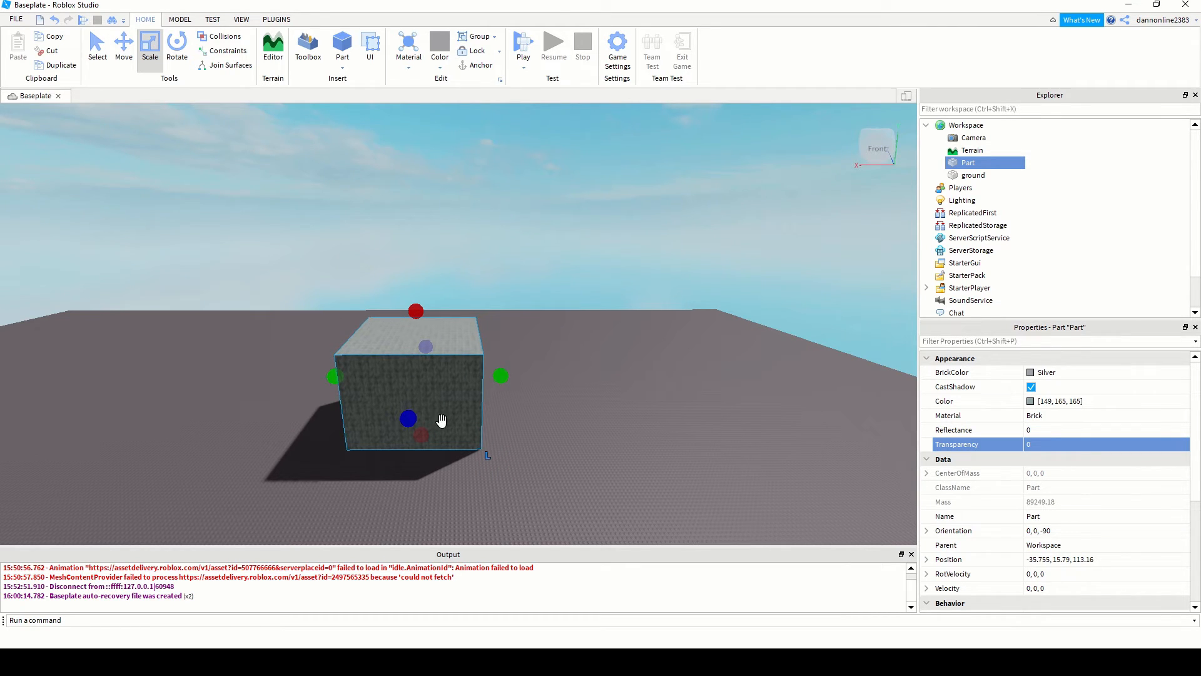
- Scale the large block down to a smaller one and adjust its height, centering it at about -23.06, 17.71, 113.16
scroll(448, 421, up, 2)
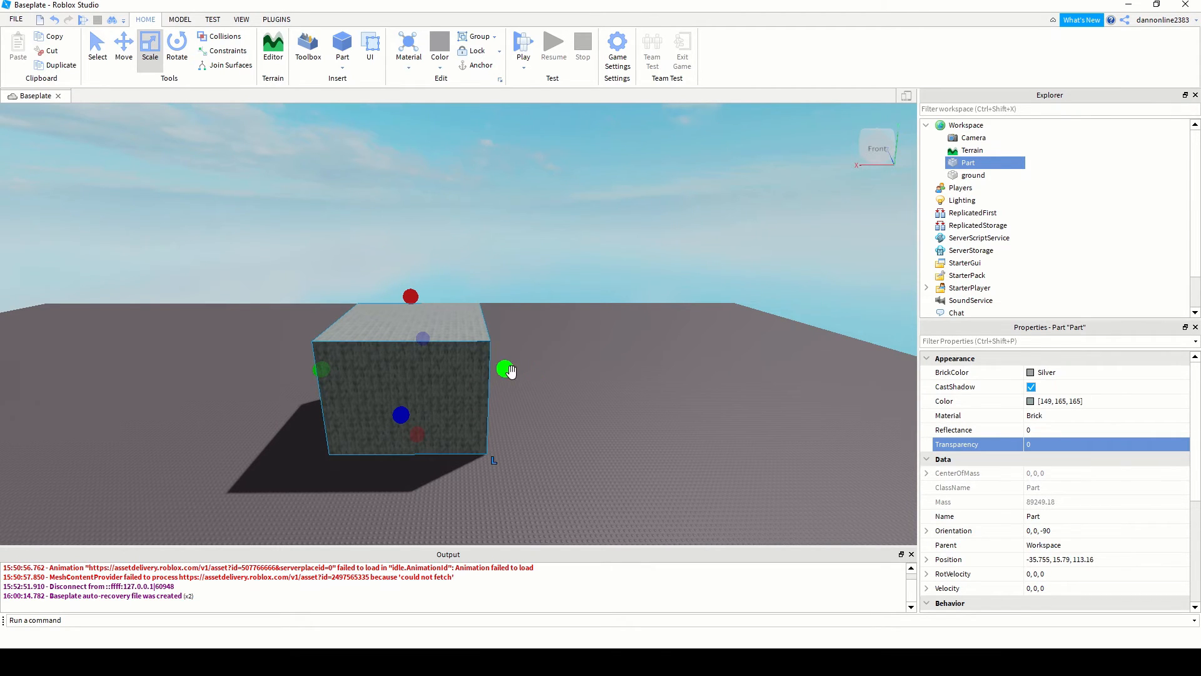
drag(505, 370, 426, 411)
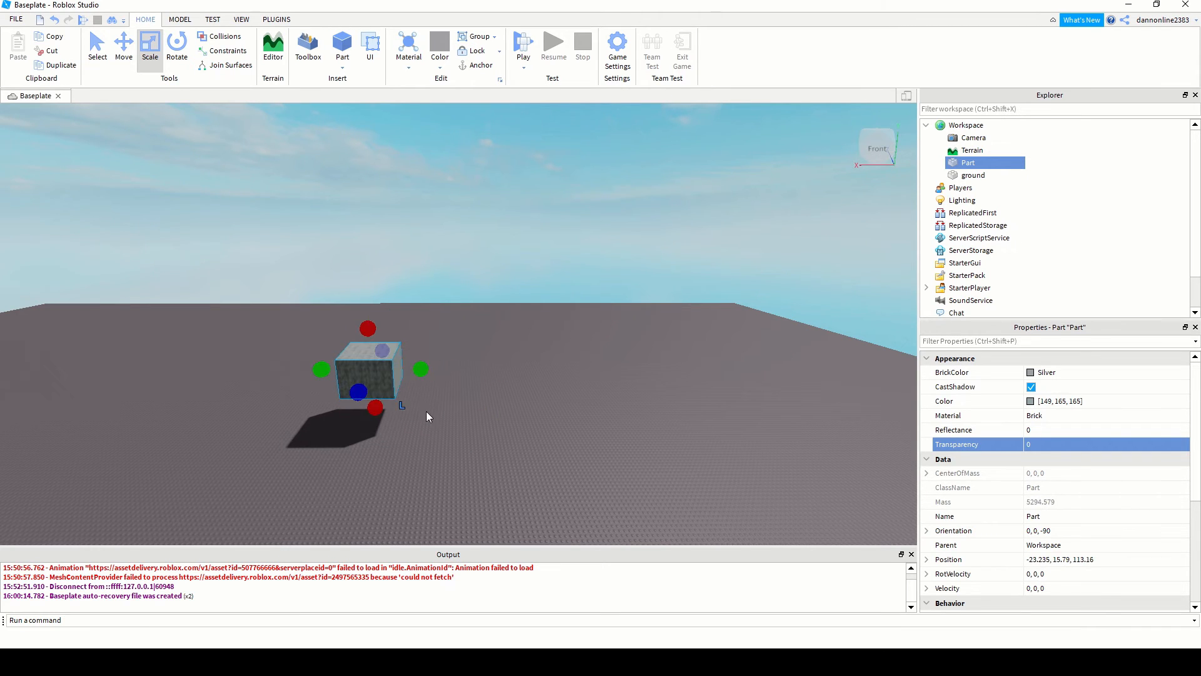
scroll(473, 456, up, 2)
middle_drag(426, 423, 479, 448)
scroll(563, 447, up, 2)
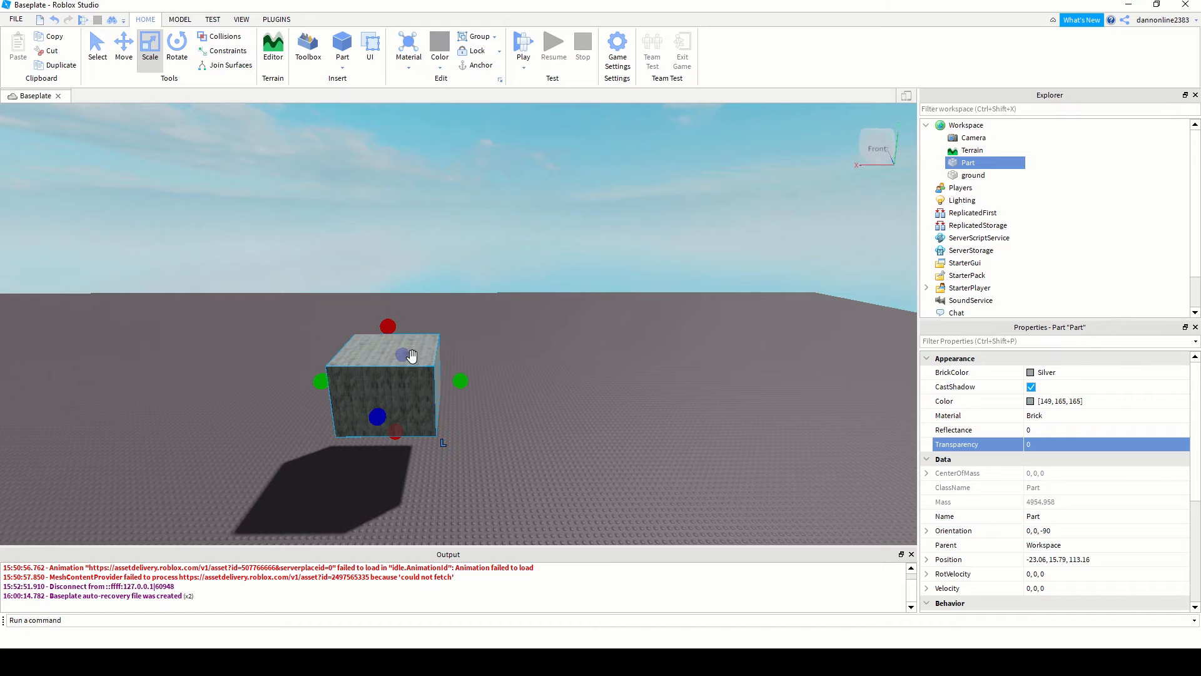
mouse_move(386, 314)
mouse_down()
mouse_move(384, 273)
mouse_move(371, 351)
mouse_move(385, 362)
mouse_move(389, 271)
mouse_move(403, 350)
mouse_move(403, 276)
mouse_move(386, 306)
mouse_up()
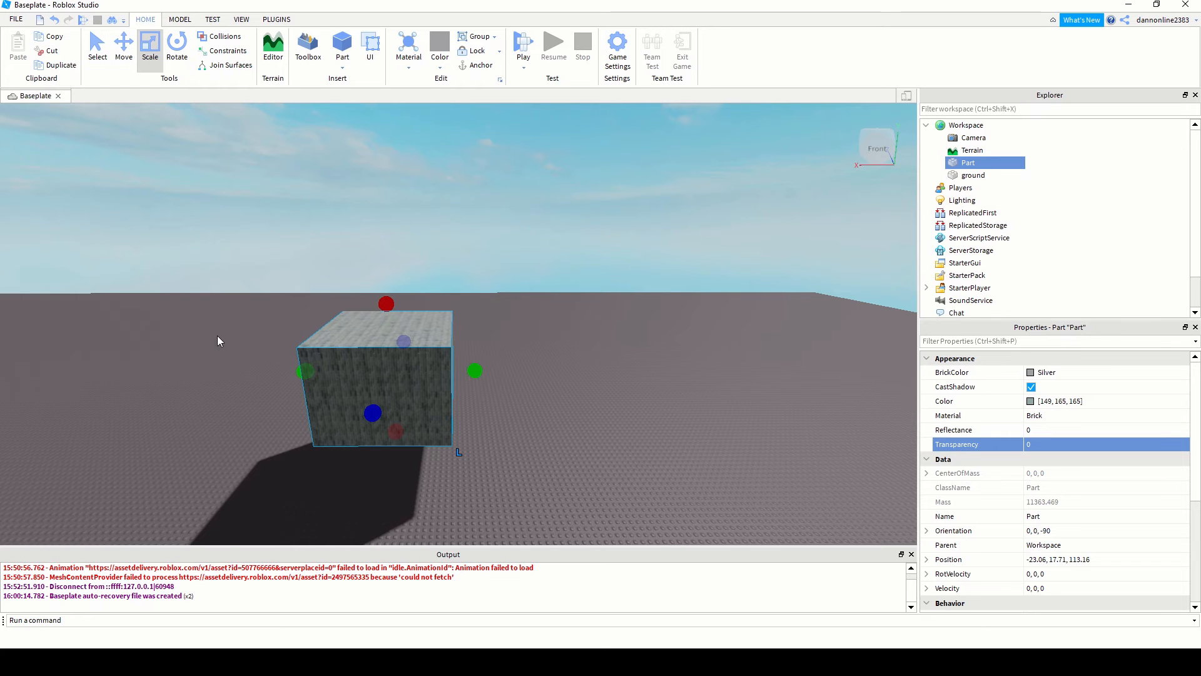
- Examine the floating brick block up close and from farther away, from the front and from above
right_drag(178, 355, 178, 355)
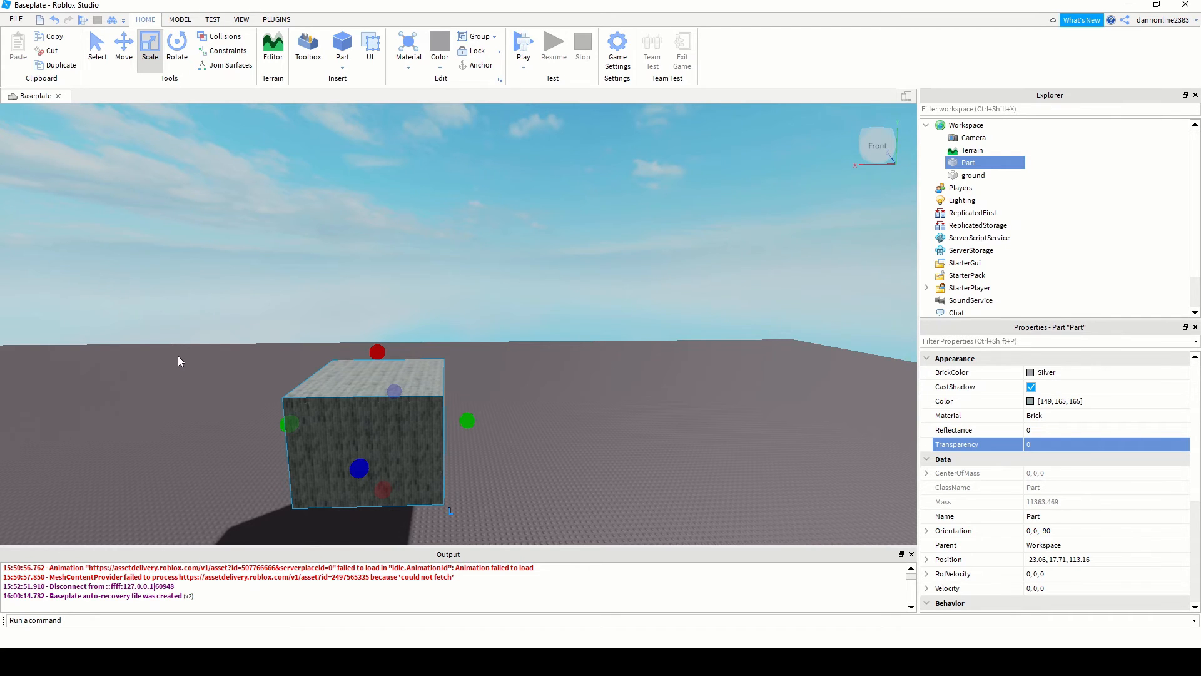
scroll(382, 482, down, 2)
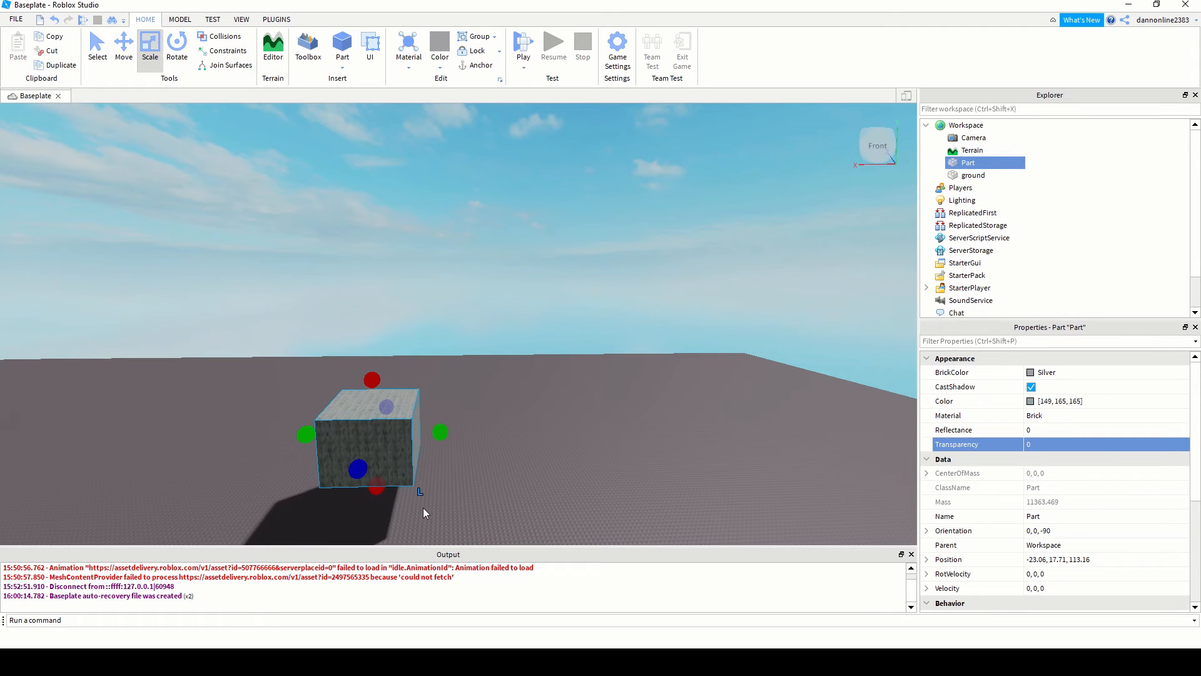
middle_drag(451, 502, 498, 491)
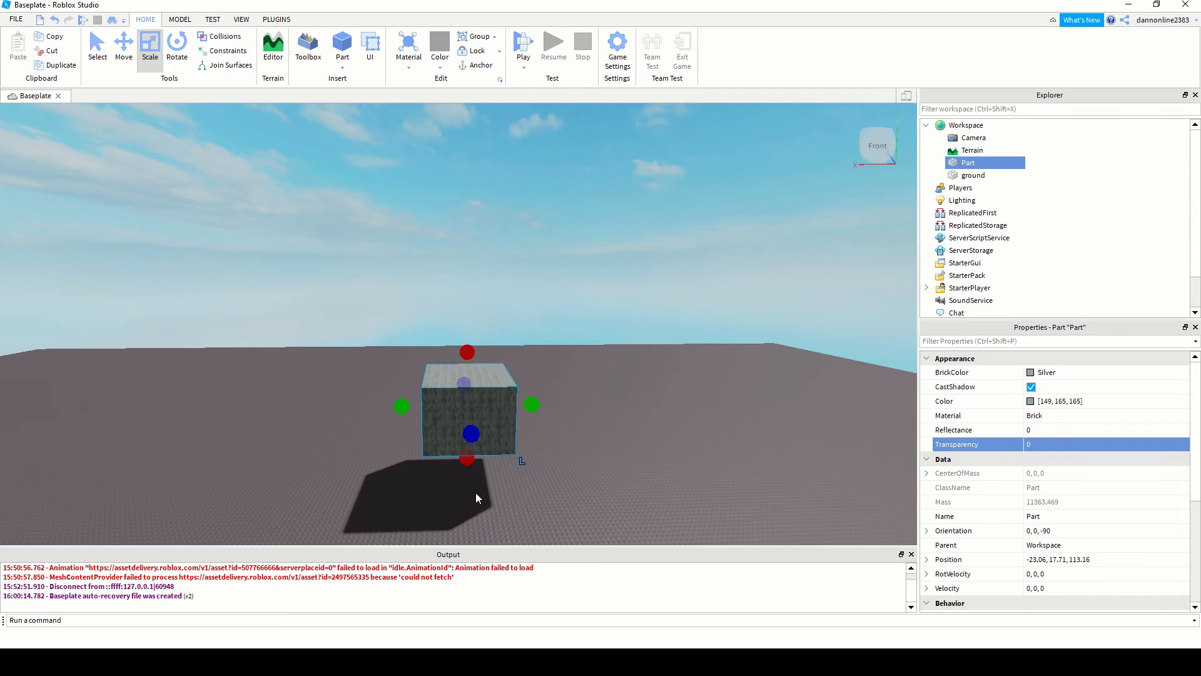
scroll(476, 495, up, 5)
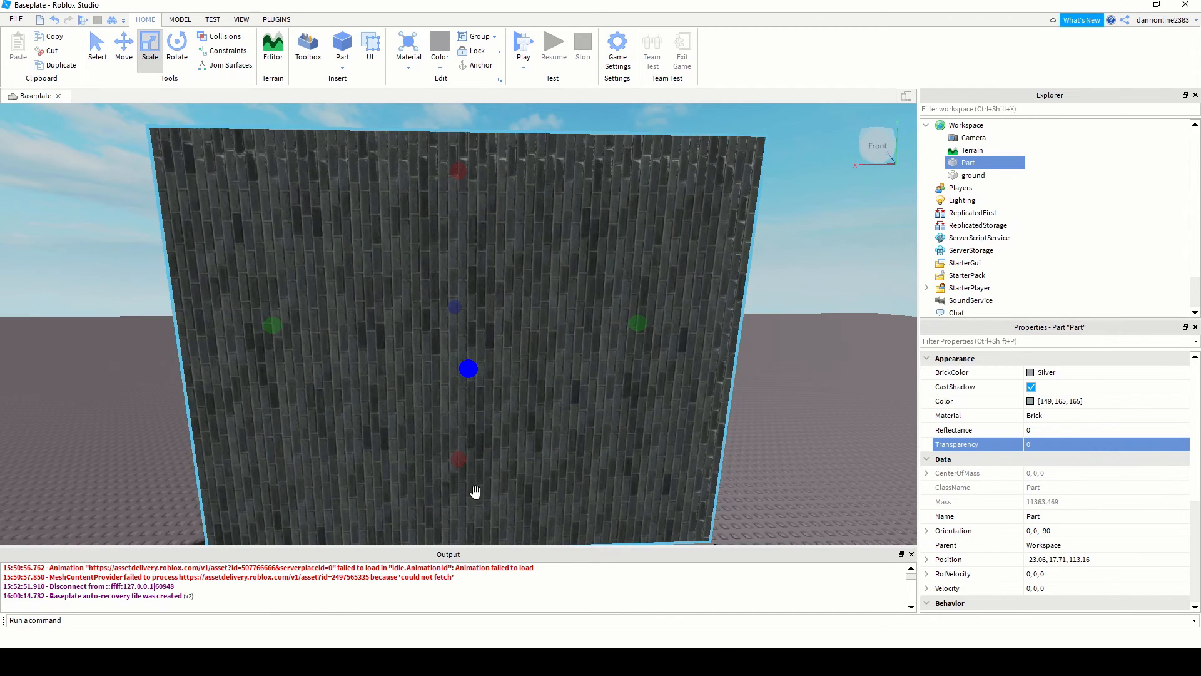
scroll(479, 462, down, 8)
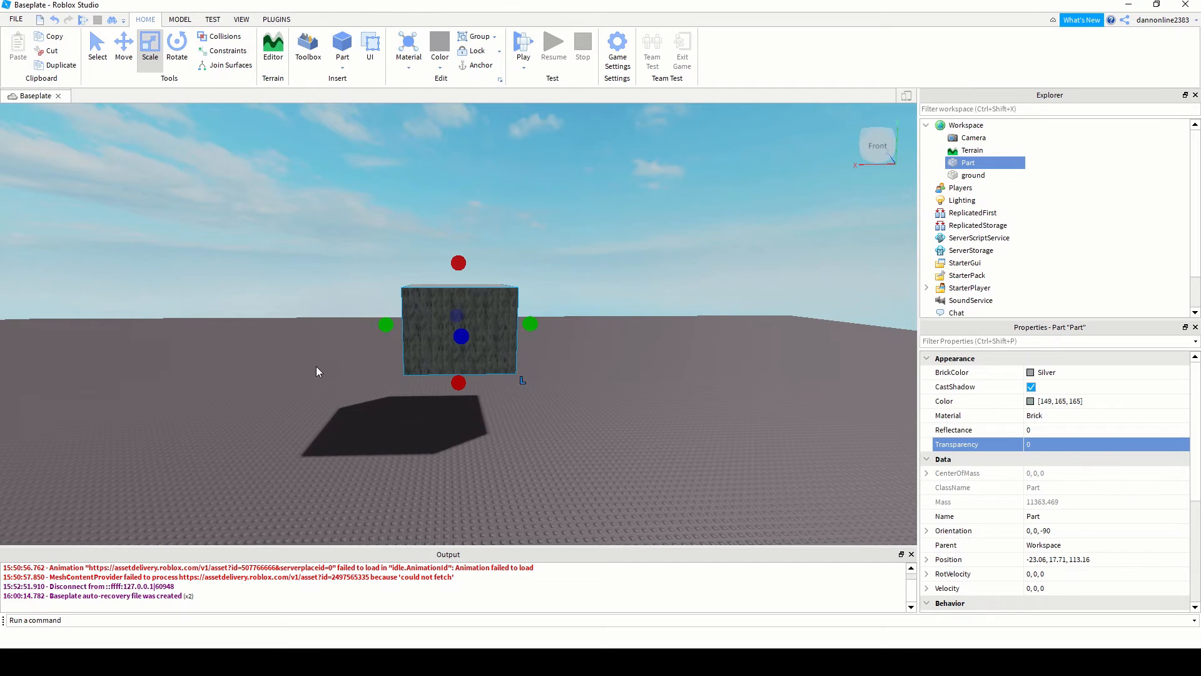
right_drag(291, 329, 287, 328)
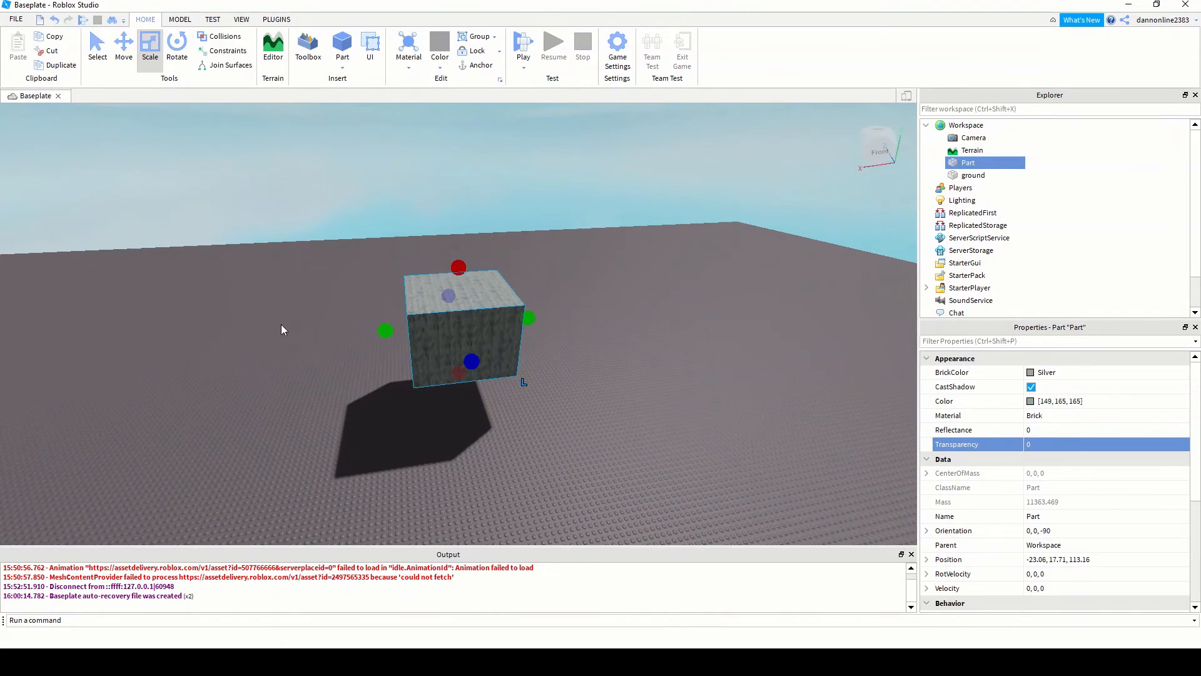
scroll(572, 421, up, 3)
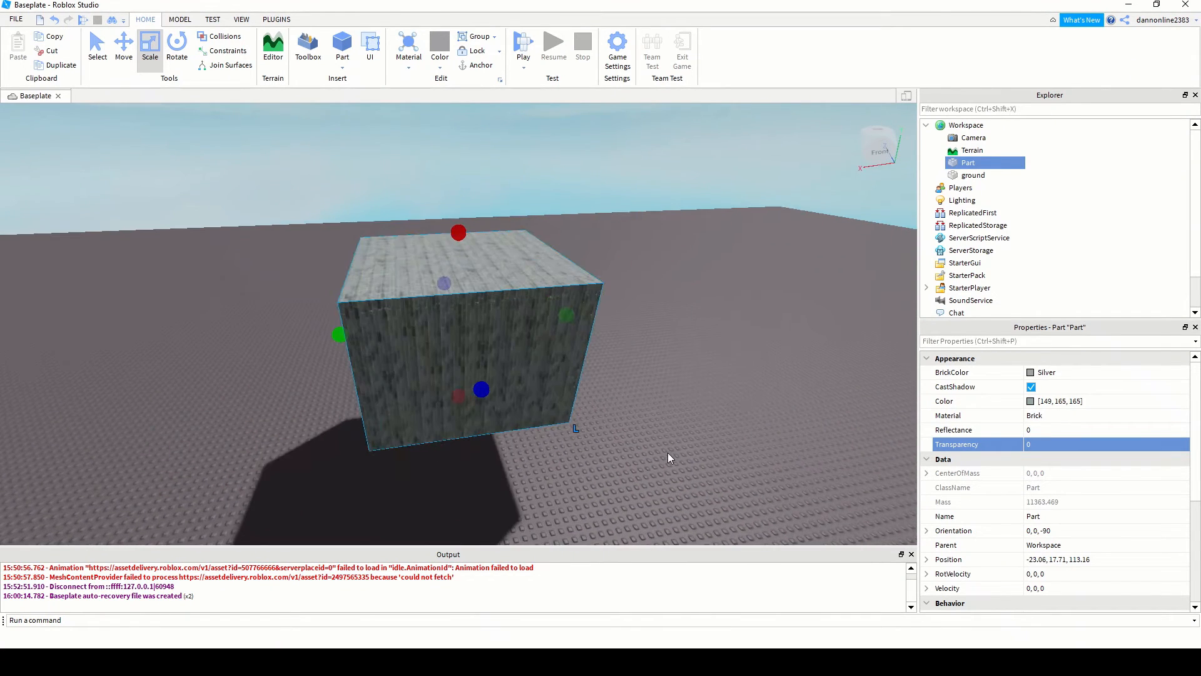
scroll(535, 452, down, 3)
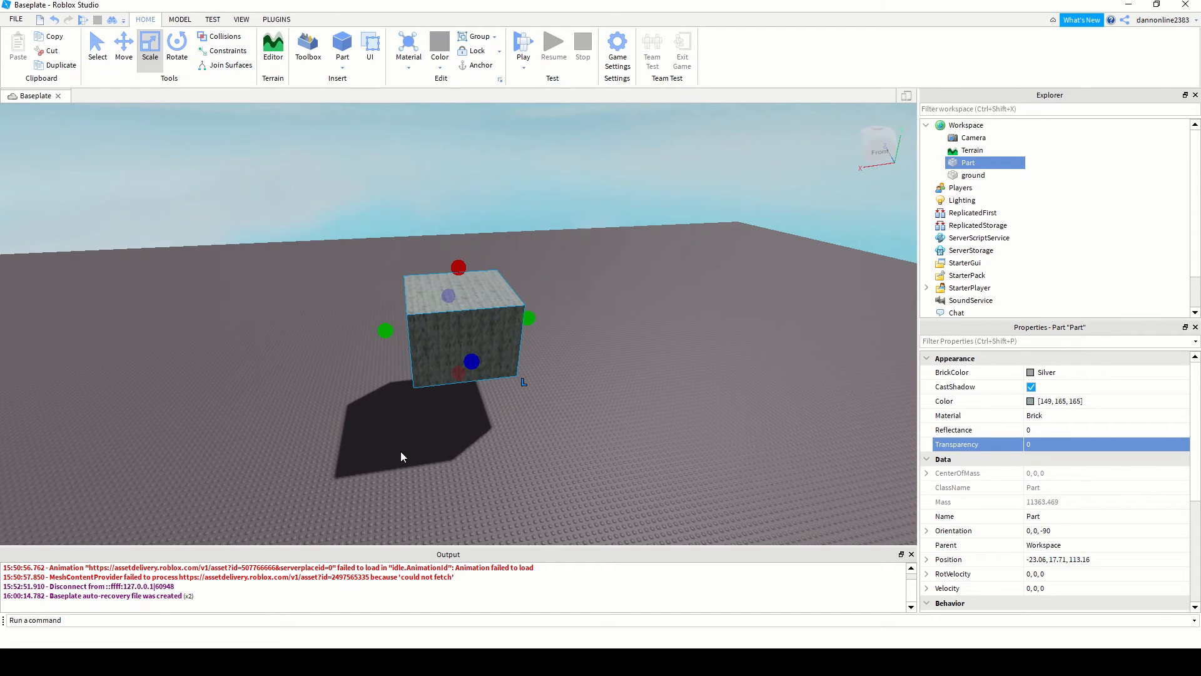
- Insert a new default part on the baseplate beside the floating block
middle_drag(401, 452, 417, 421)
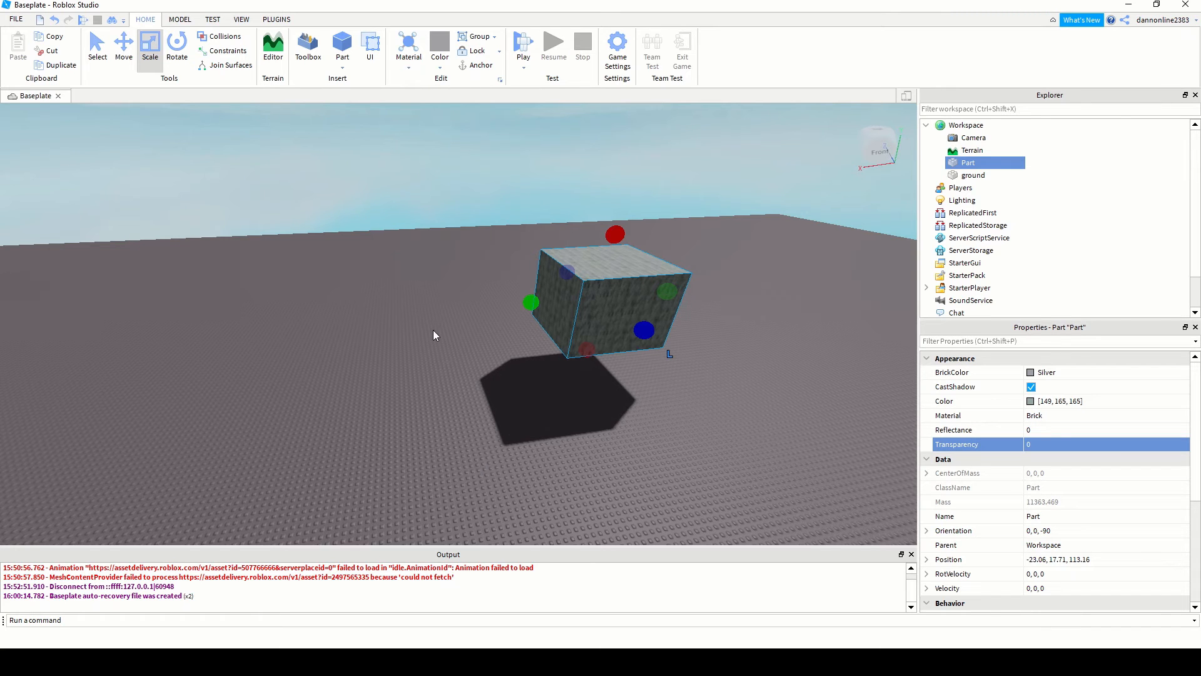
right_drag(433, 331, 433, 330)
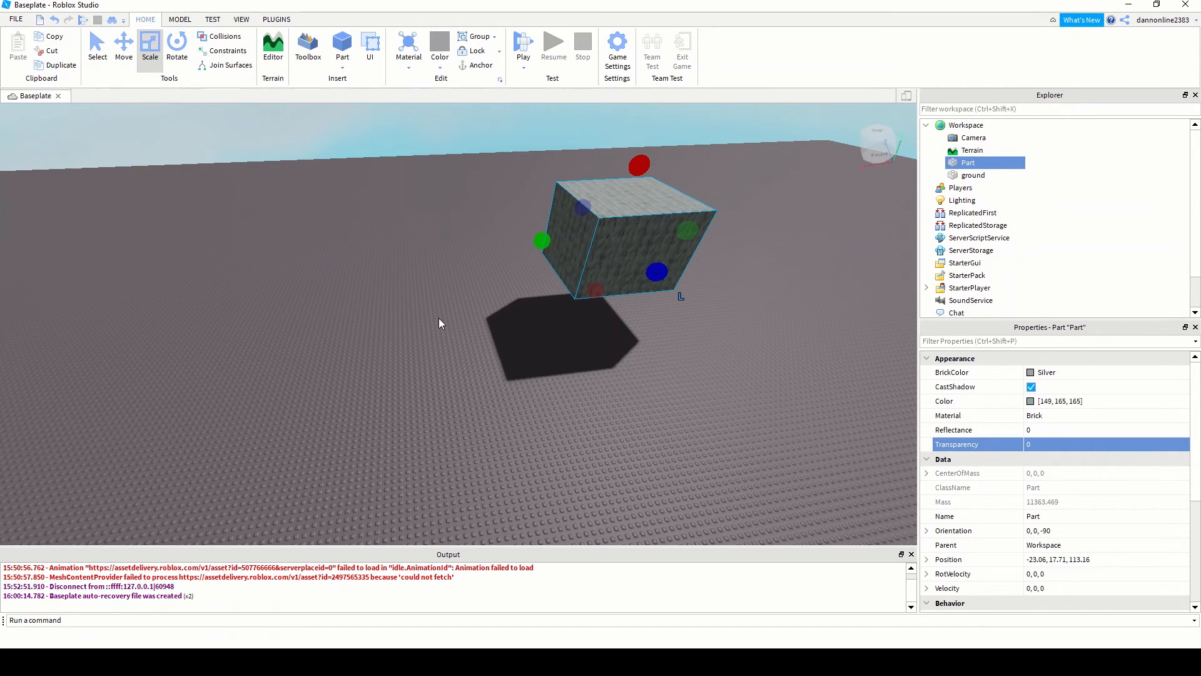
click(343, 44)
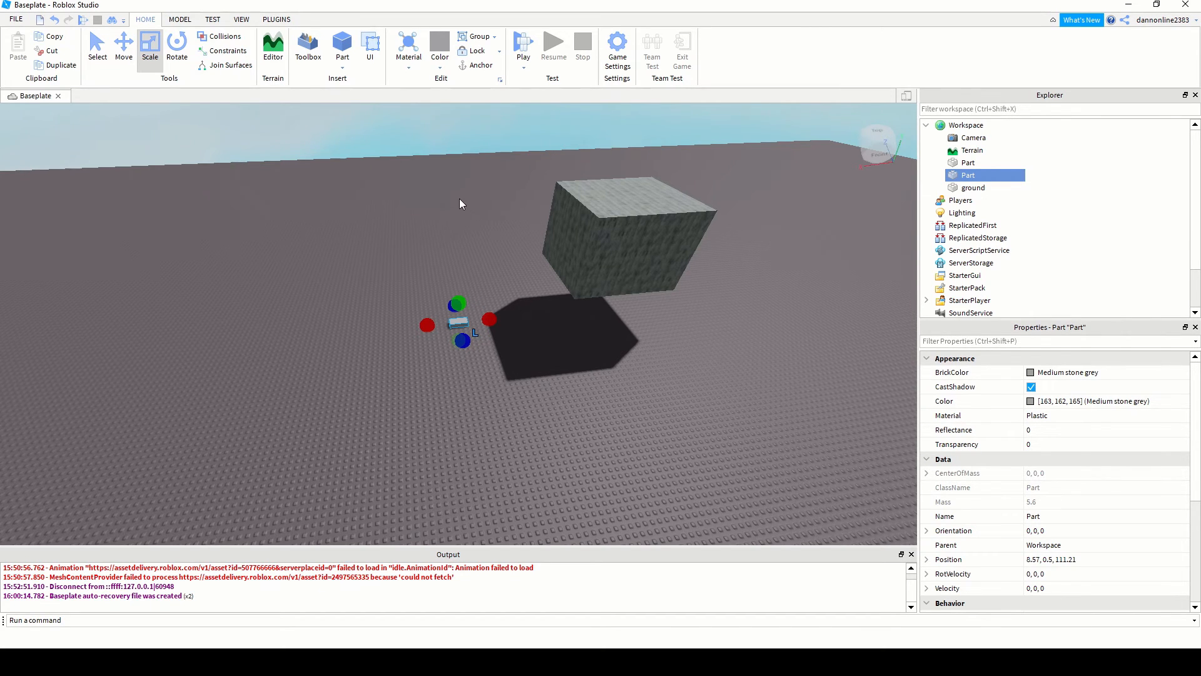
- Insert a default part while the camera faces the horizon, so that it lands beyond the baseplate at about 6.6, 0.5, 549.82
right_drag(460, 199, 460, 199)
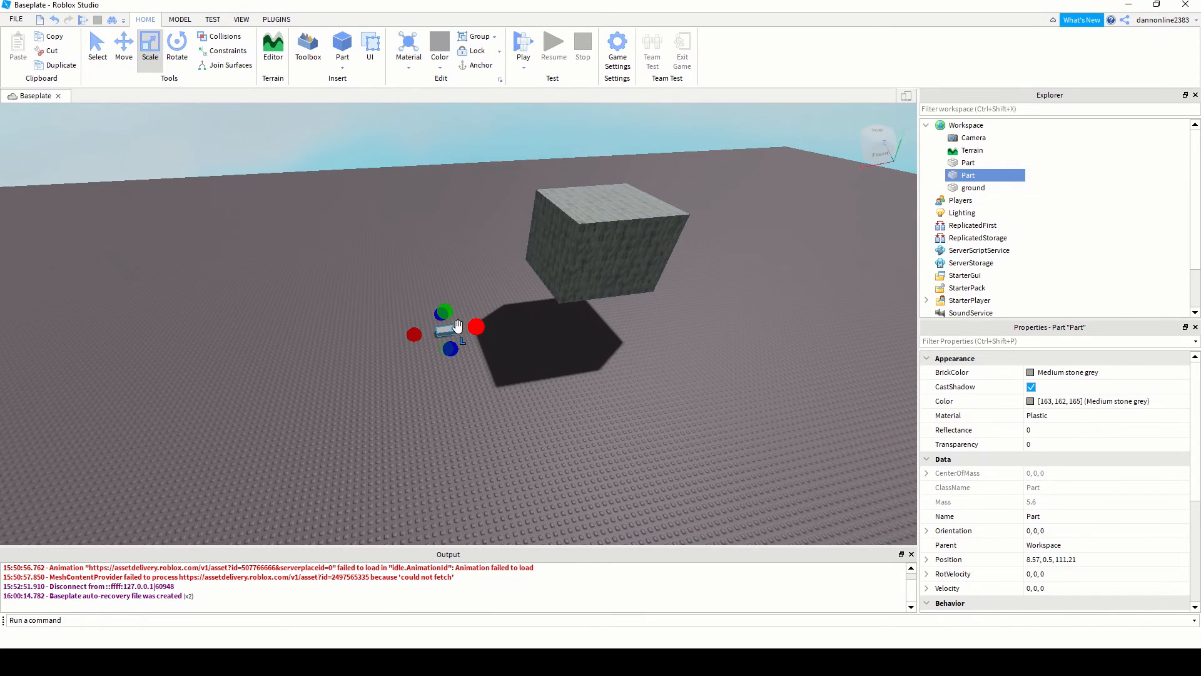
right_drag(434, 208, 435, 208)
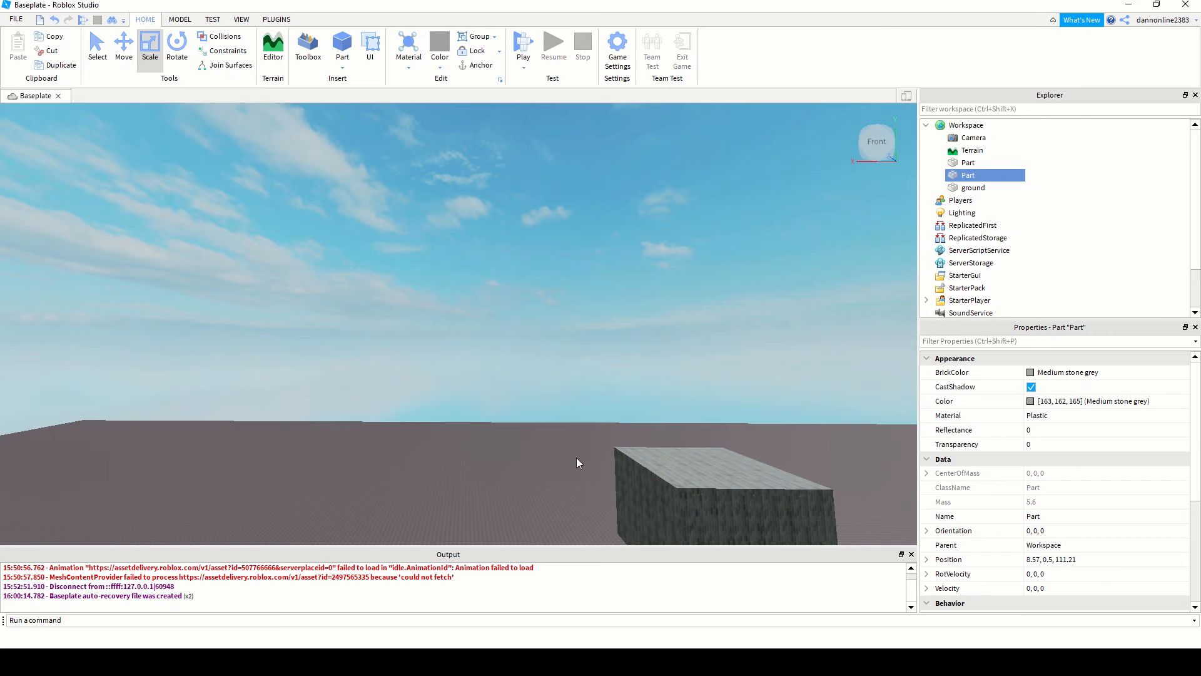
scroll(576, 456, down, 2)
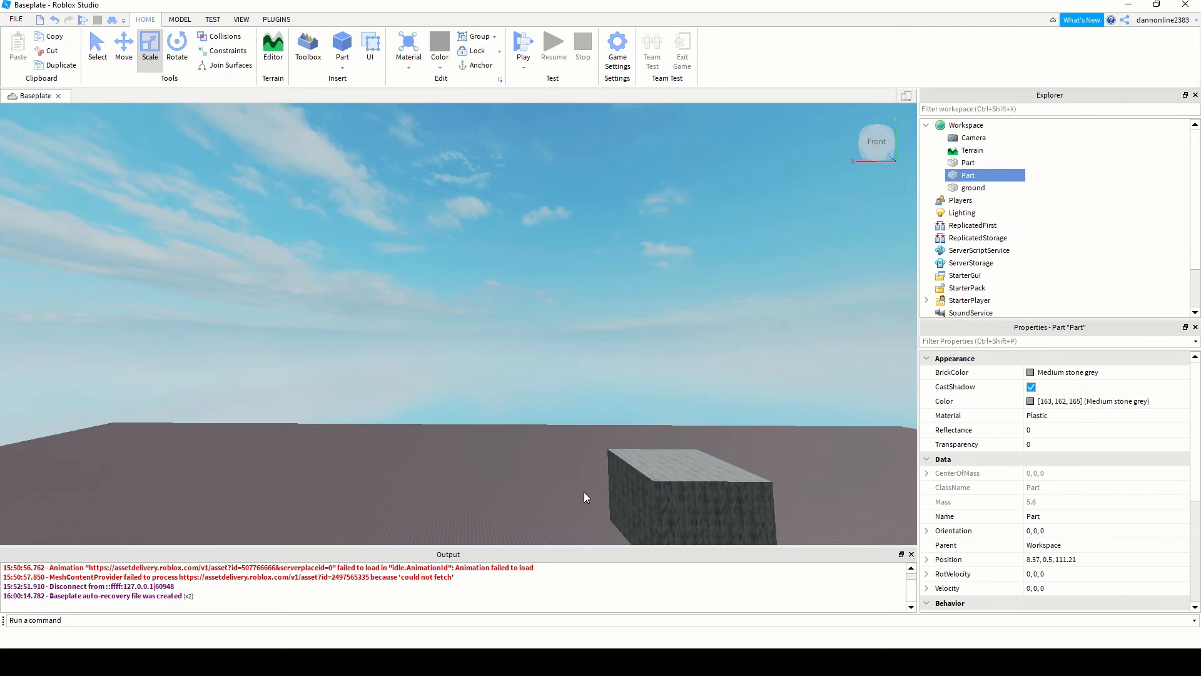
right_drag(528, 335, 528, 336)
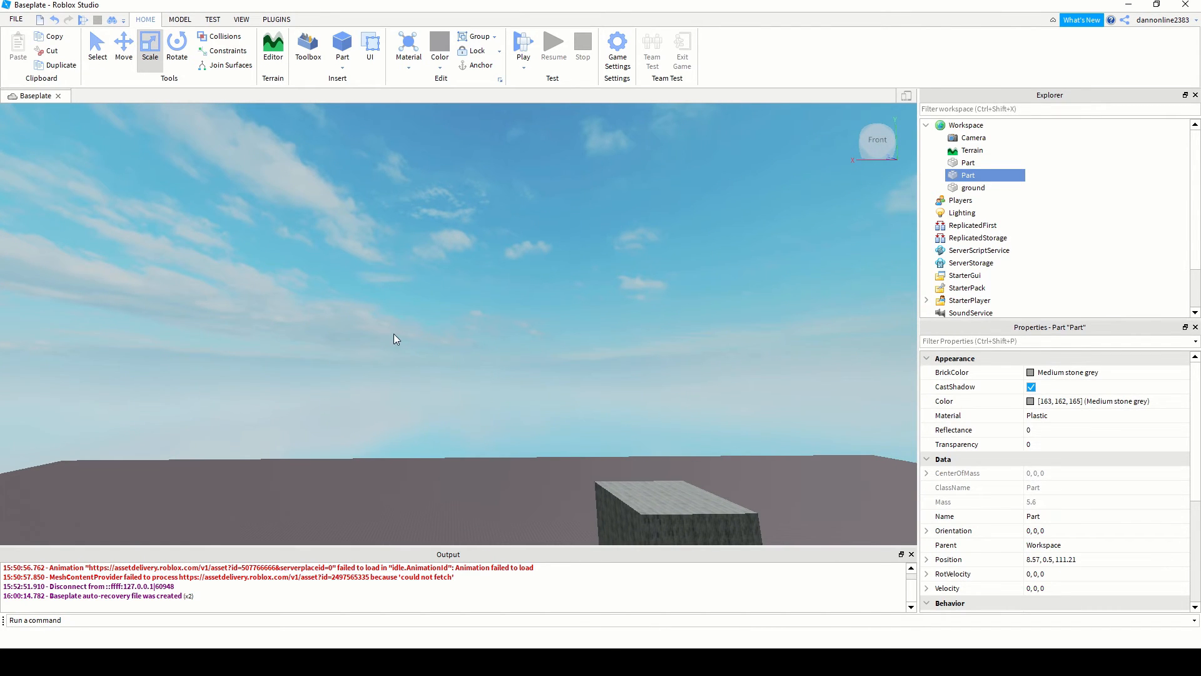
click(342, 45)
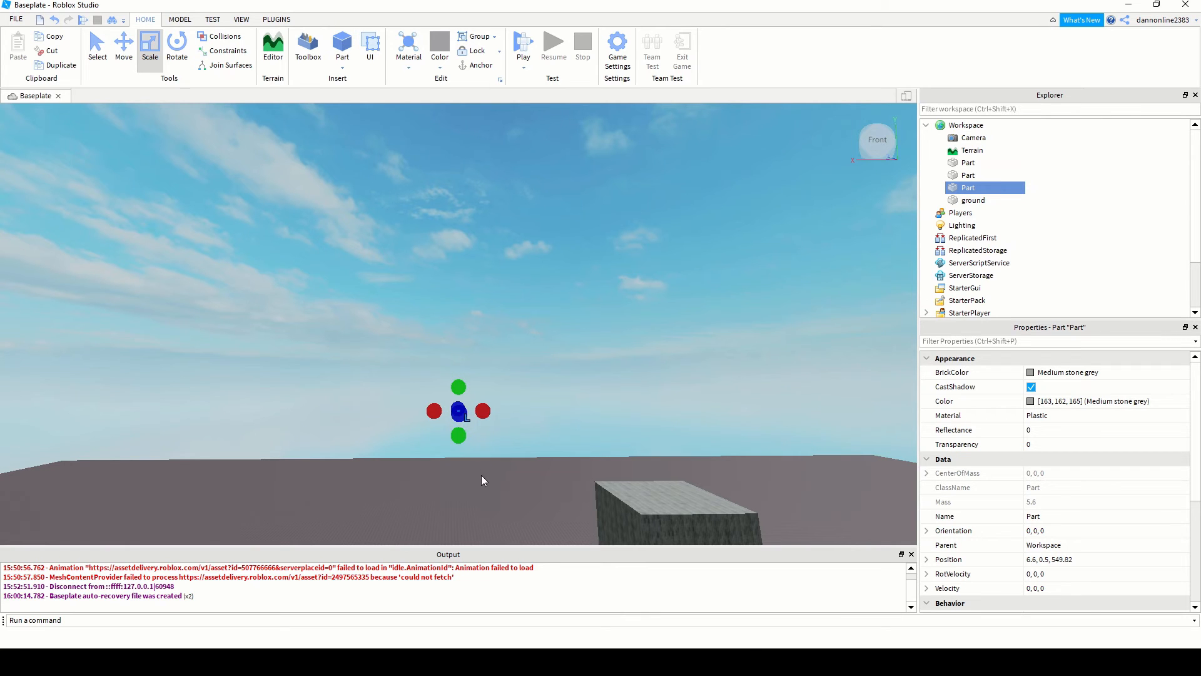
- Inspect the distant part floating beyond the baseplate from close up and delete it
scroll(458, 438, up, 1)
scroll(458, 439, up, 2)
scroll(502, 469, up, 1)
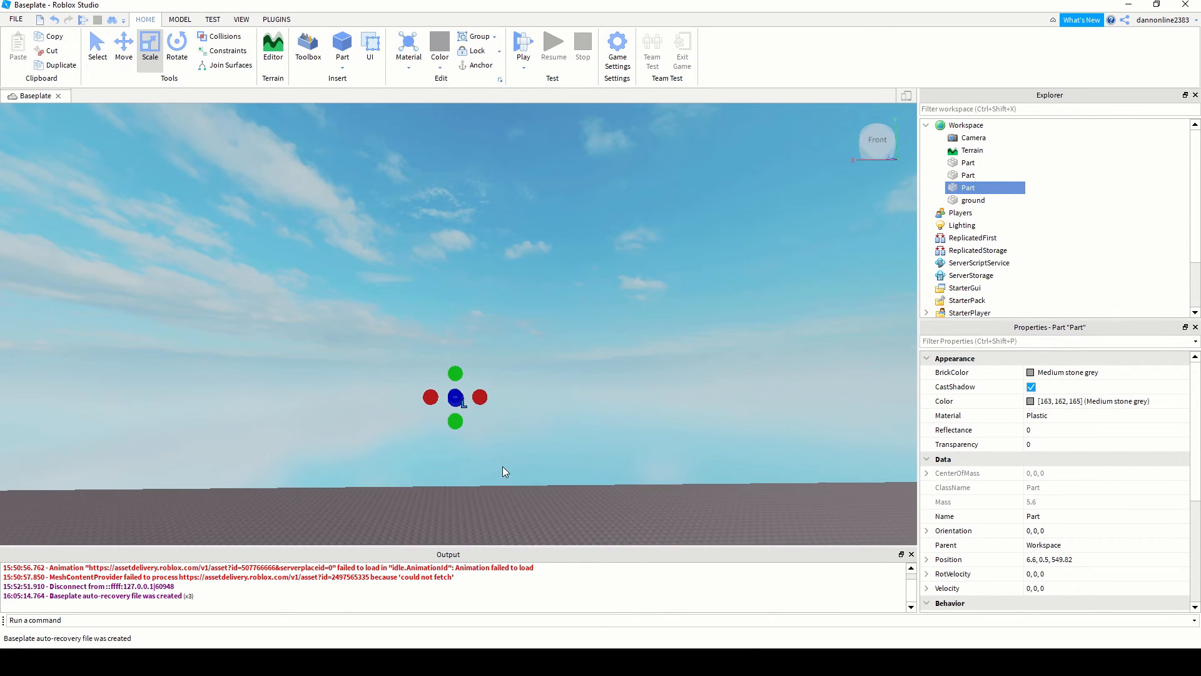
scroll(463, 426, up, 2)
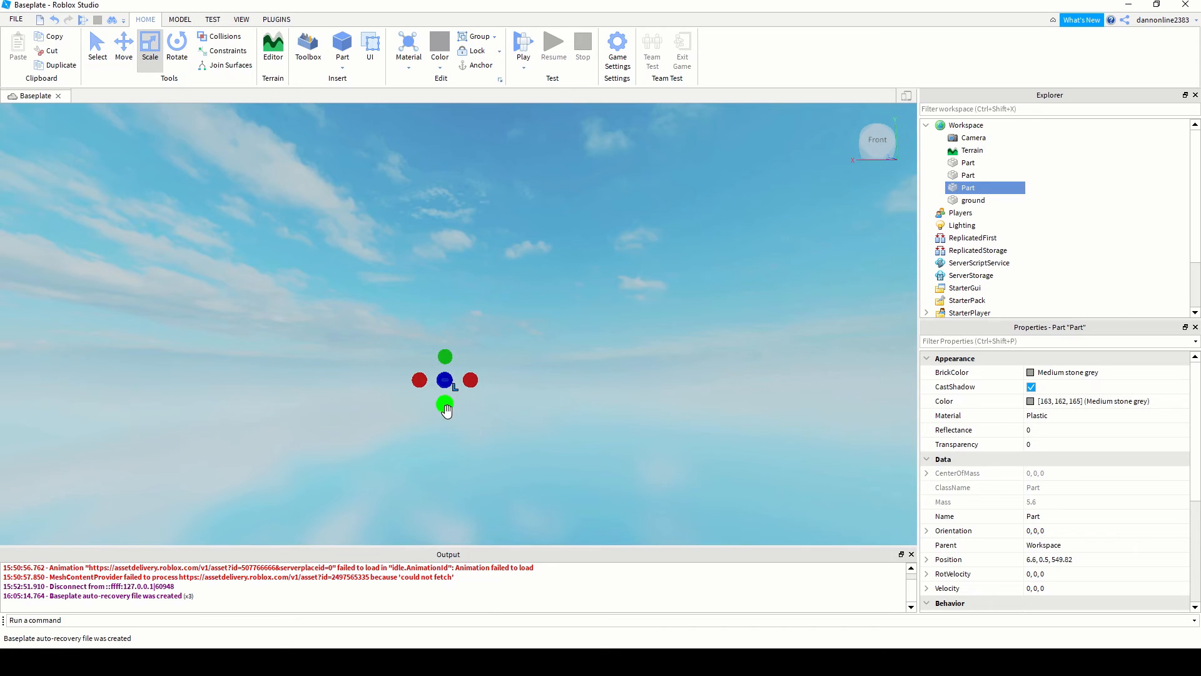
scroll(516, 438, up, 3)
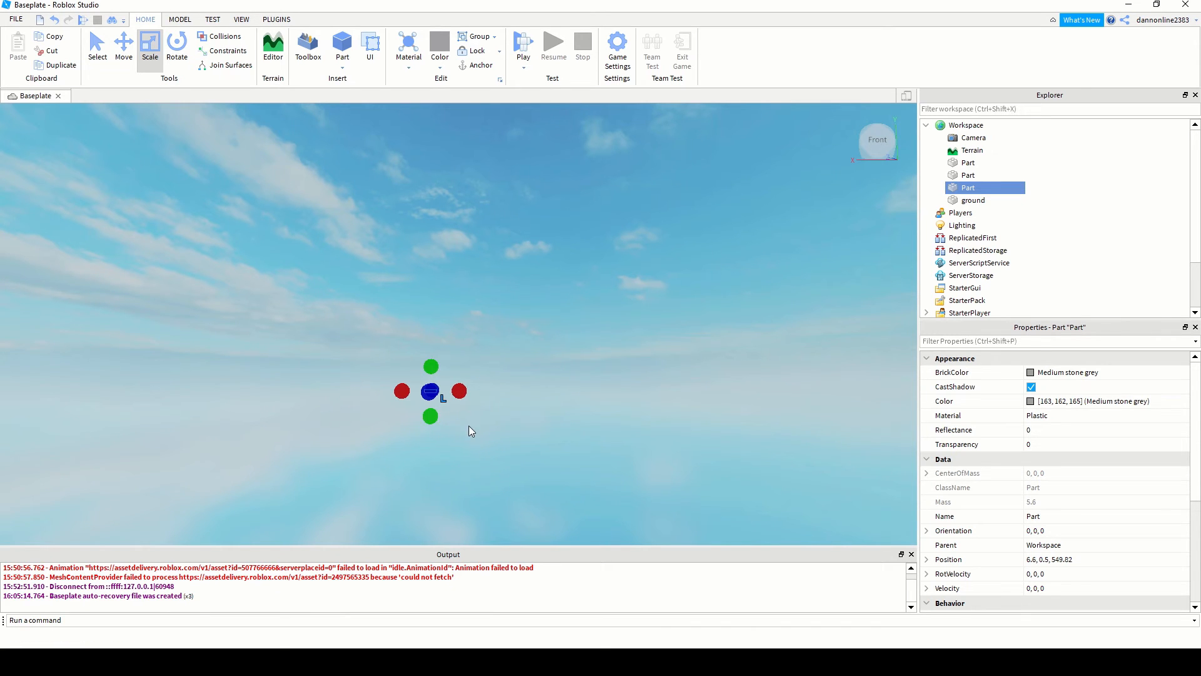
scroll(468, 425, up, 2)
scroll(600, 507, up, 1)
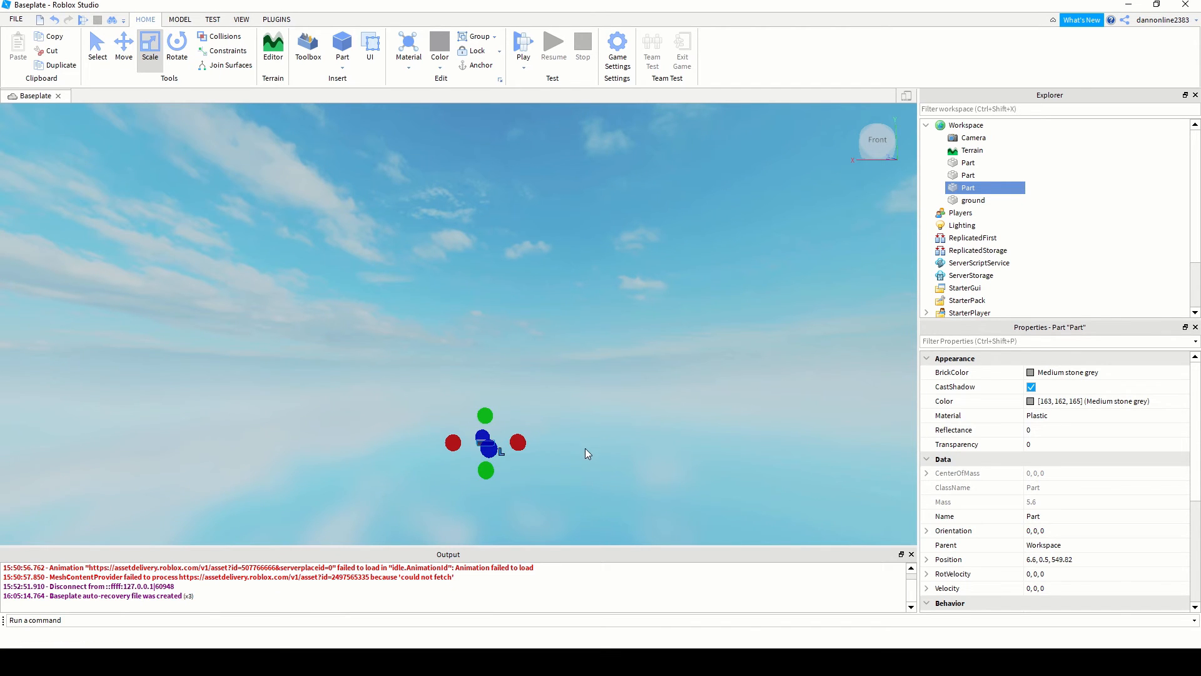
mouse_move(585, 448)
right_down()
mouse_move(606, 450)
mouse_move(583, 446)
right_up()
right_drag(310, 448, 212, 442)
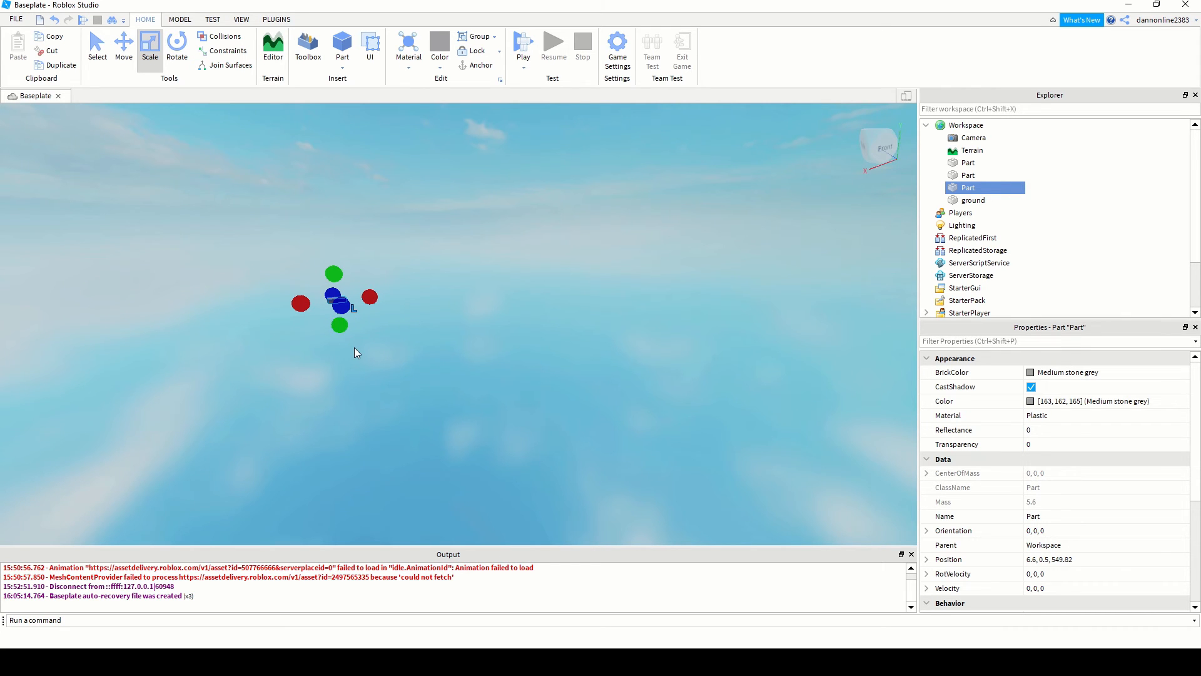
key(Delete)
- Delete the small default part and the floating brick block, leaving only the ground
right_drag(687, 396, 698, 390)
middle_drag(633, 288, 608, 488)
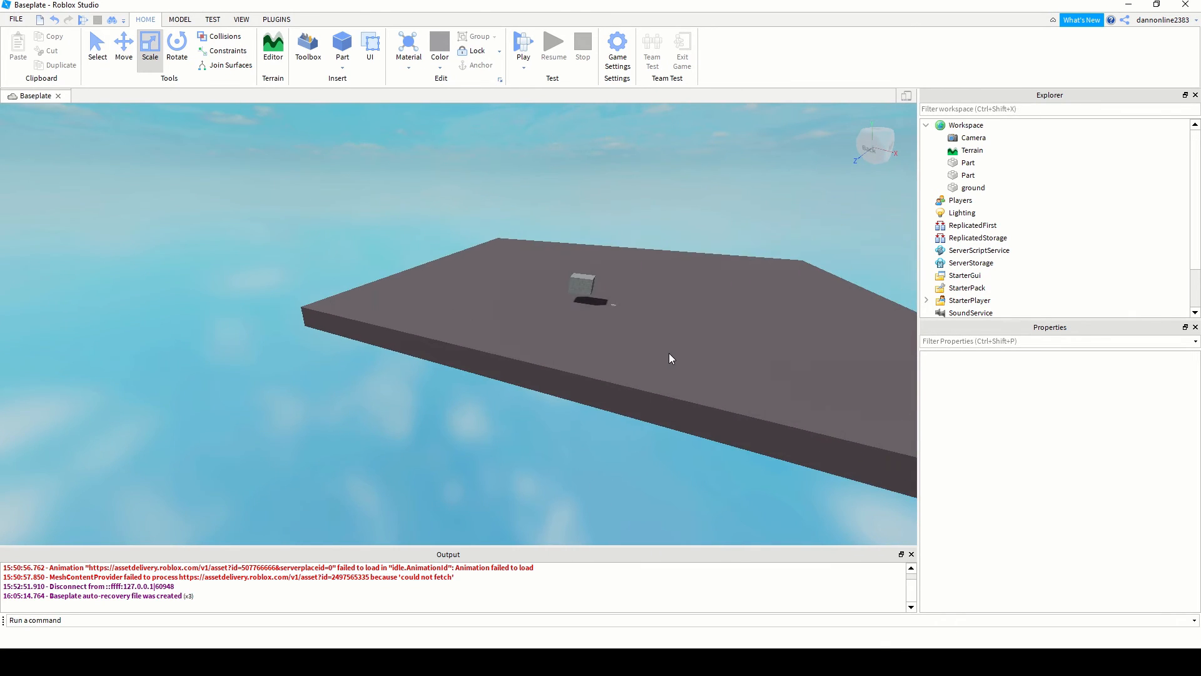
scroll(669, 353, up, 5)
middle_drag(540, 285, 539, 394)
scroll(617, 385, up, 5)
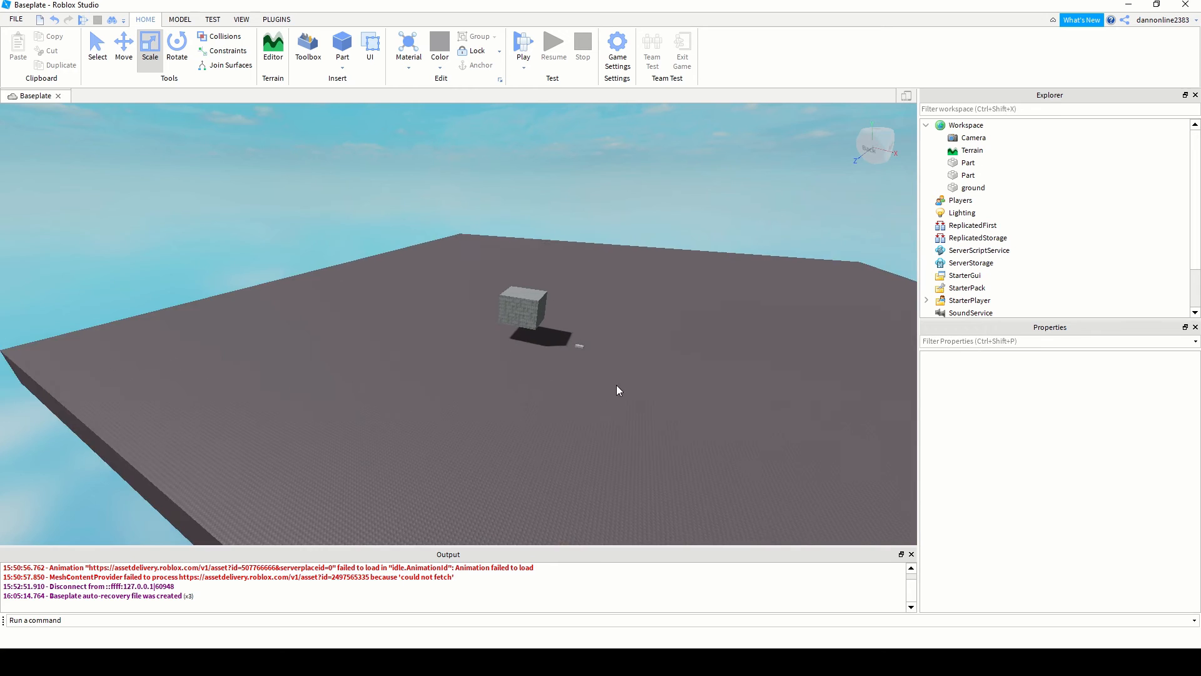
middle_drag(609, 359, 569, 435)
scroll(583, 441, up, 6)
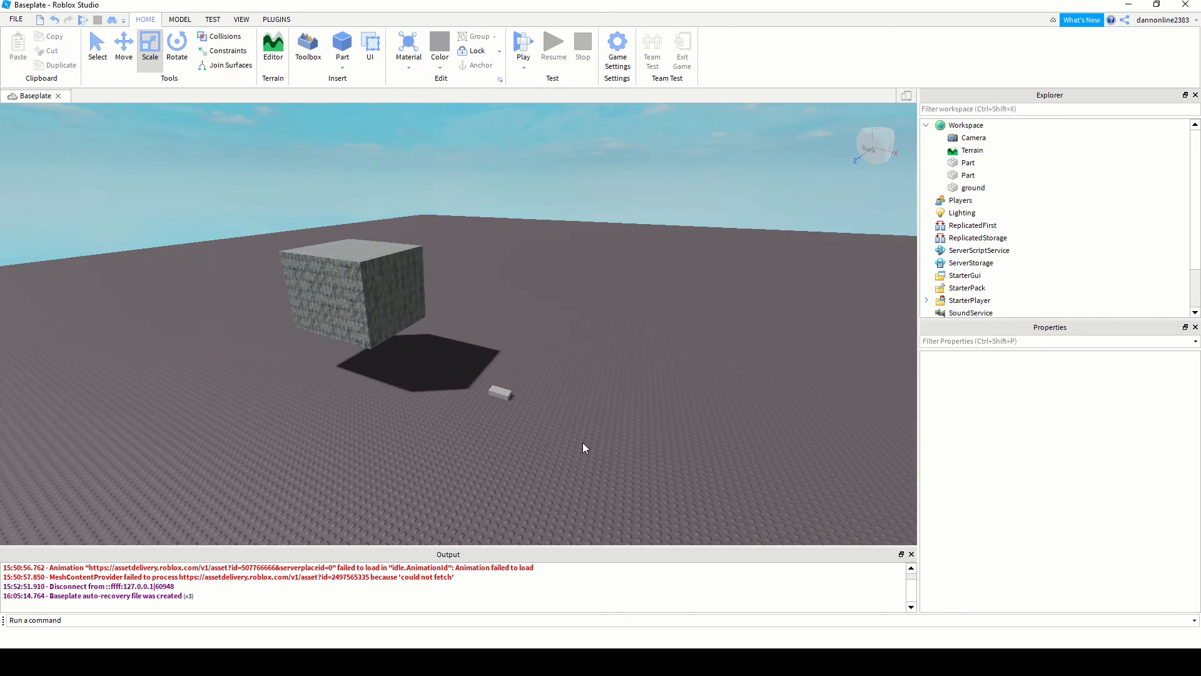
click(477, 376)
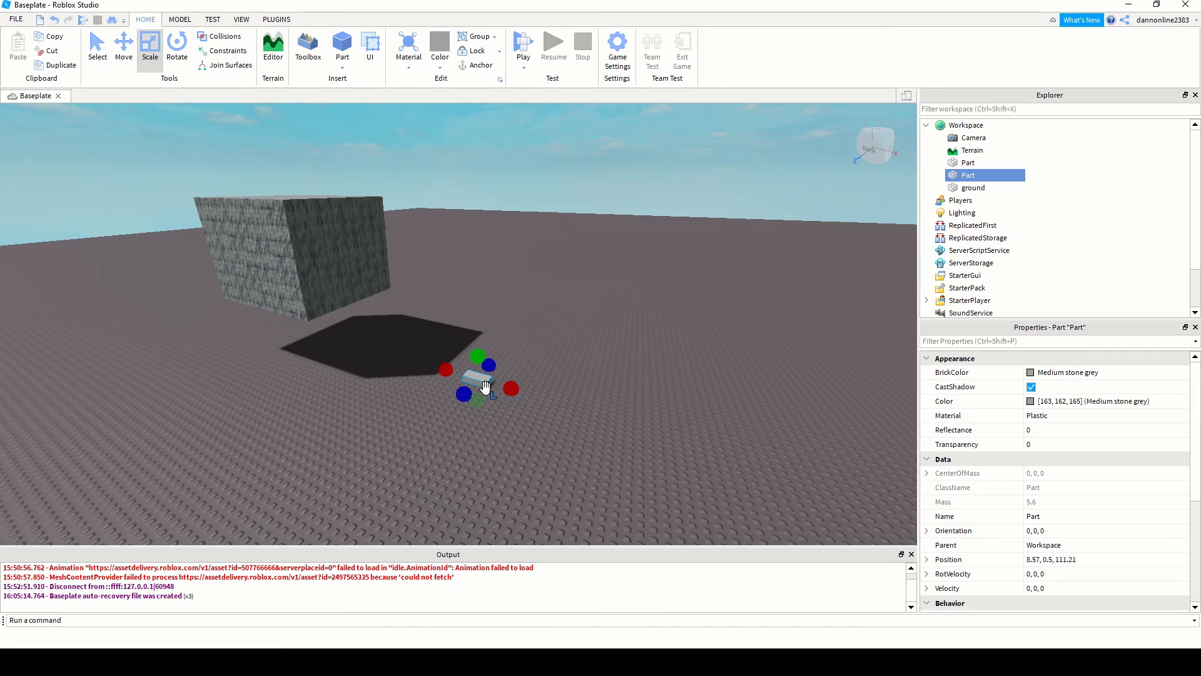
key(Delete)
click(323, 269)
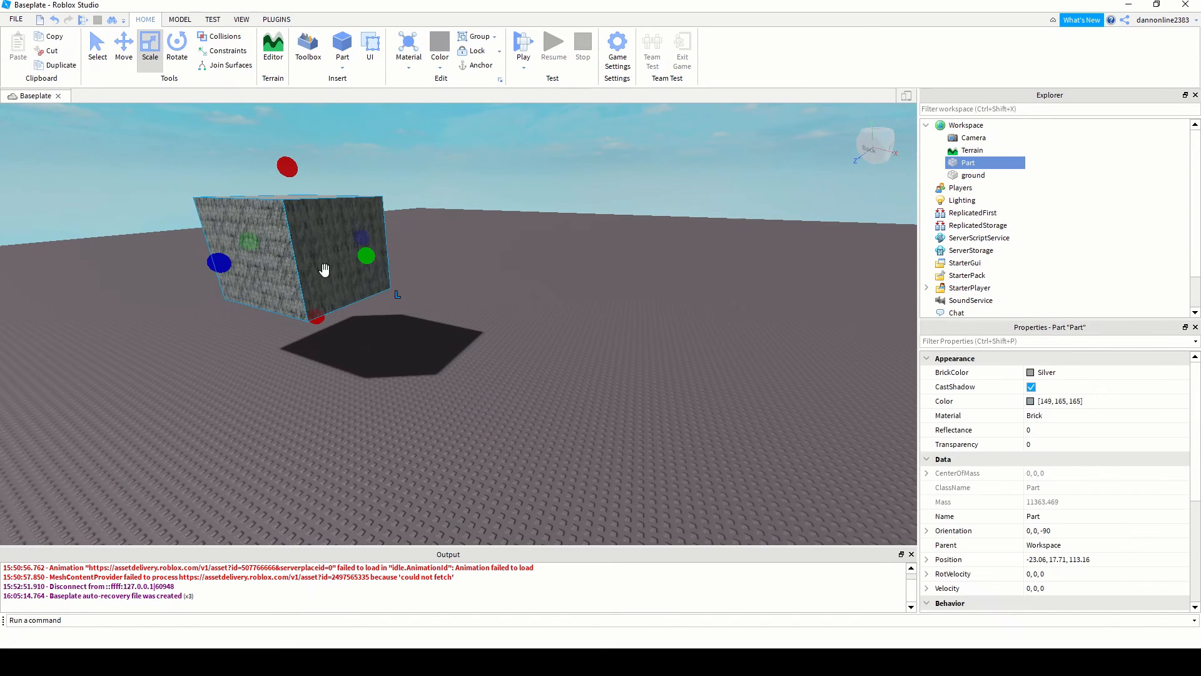
key(Delete)
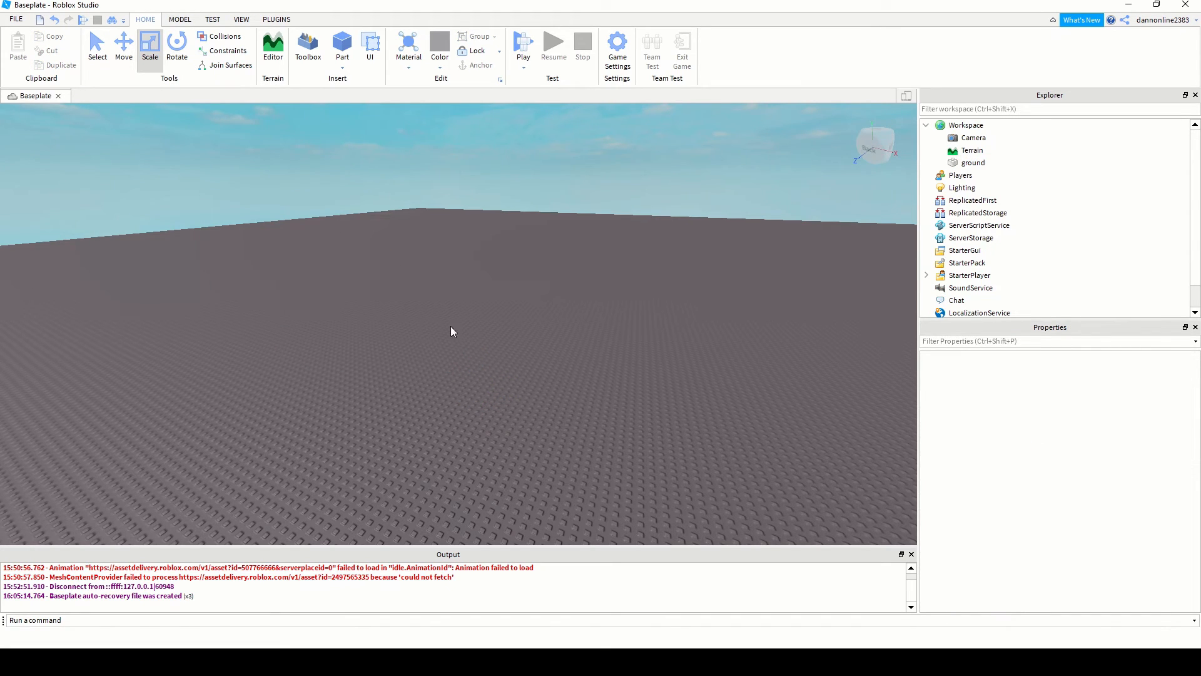
- Show the basic part shapes available for insertion: block, sphere, wedge and cylinder
right_drag(417, 320, 417, 320)
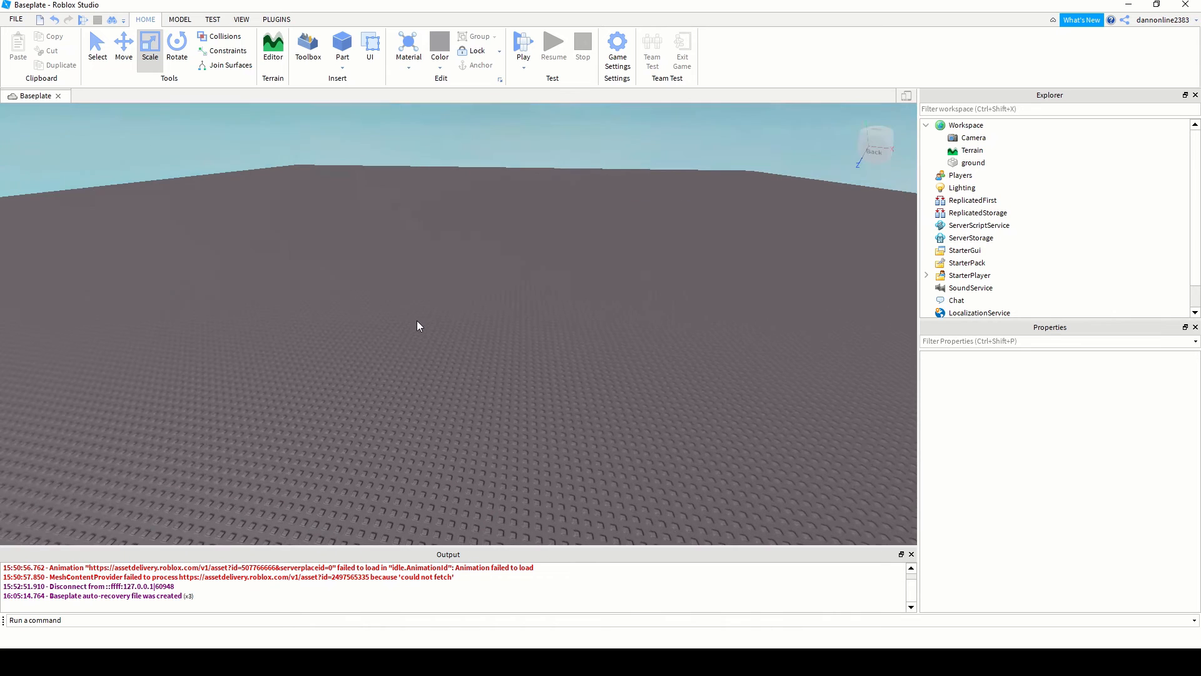
click(343, 72)
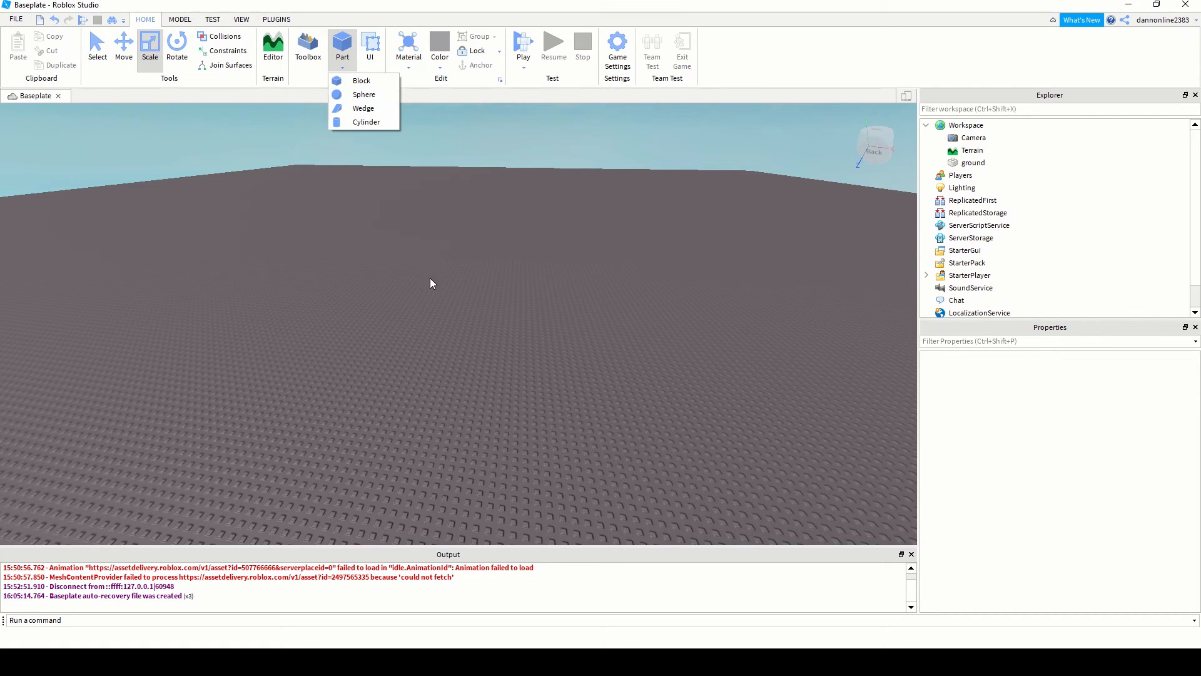
right_drag(430, 278, 422, 187)
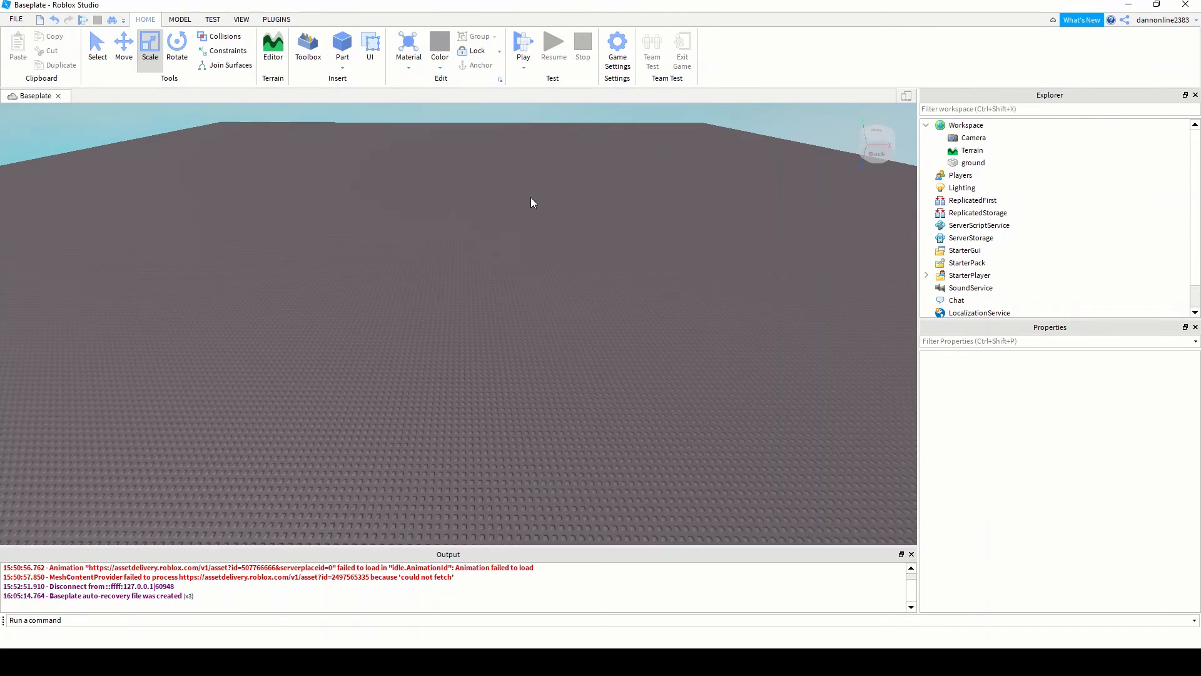
- Insert a block part on the baseplate, move it aside, and delete the extra block inserted after it
click(342, 43)
drag(458, 323, 395, 341)
click(343, 62)
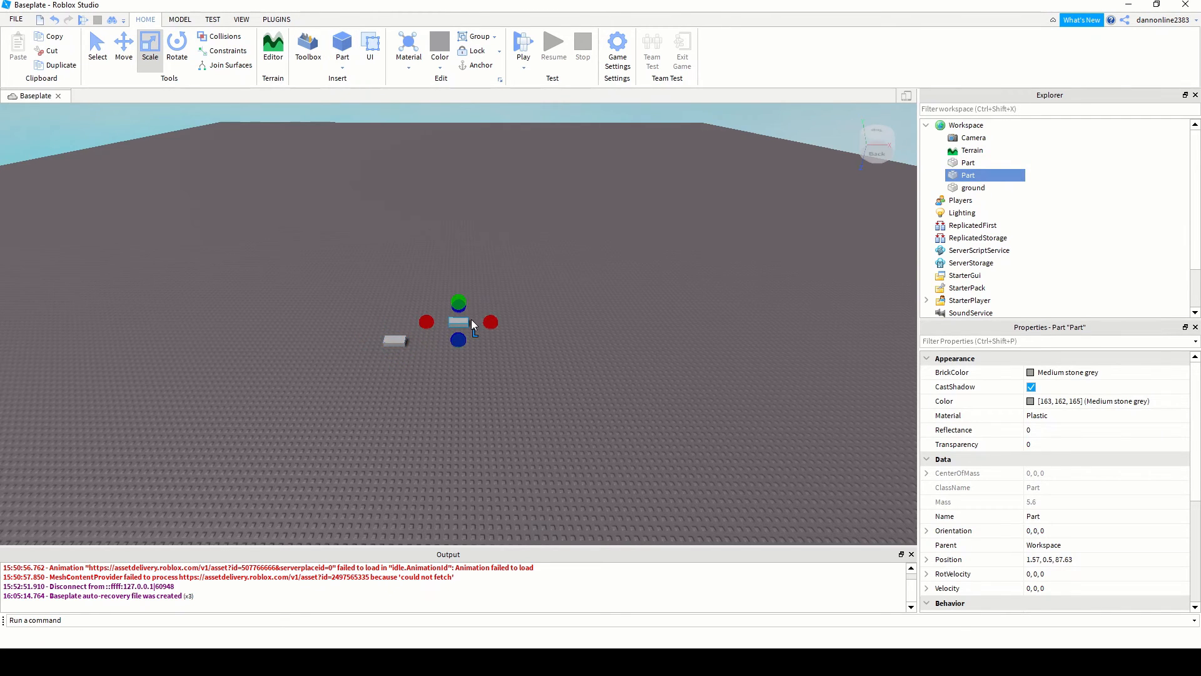
key(Delete)
- Insert a sphere part and move it behind the block, to about -12.87, 2, 82.96
click(341, 69)
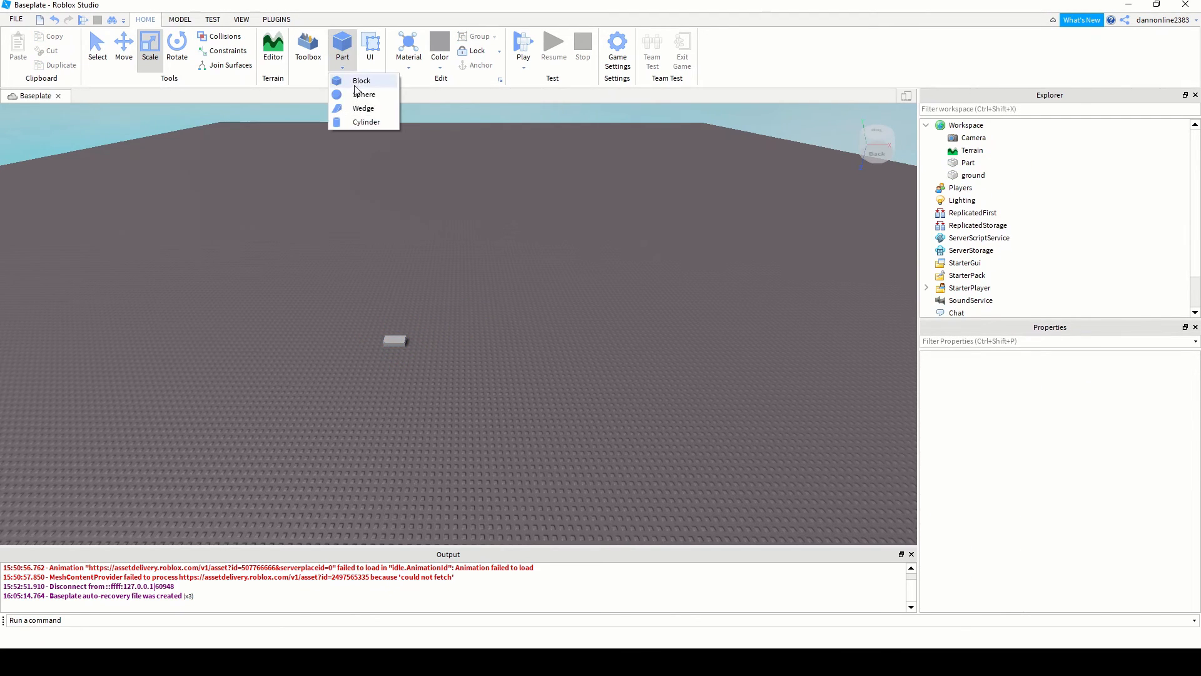
click(364, 99)
drag(455, 320, 395, 317)
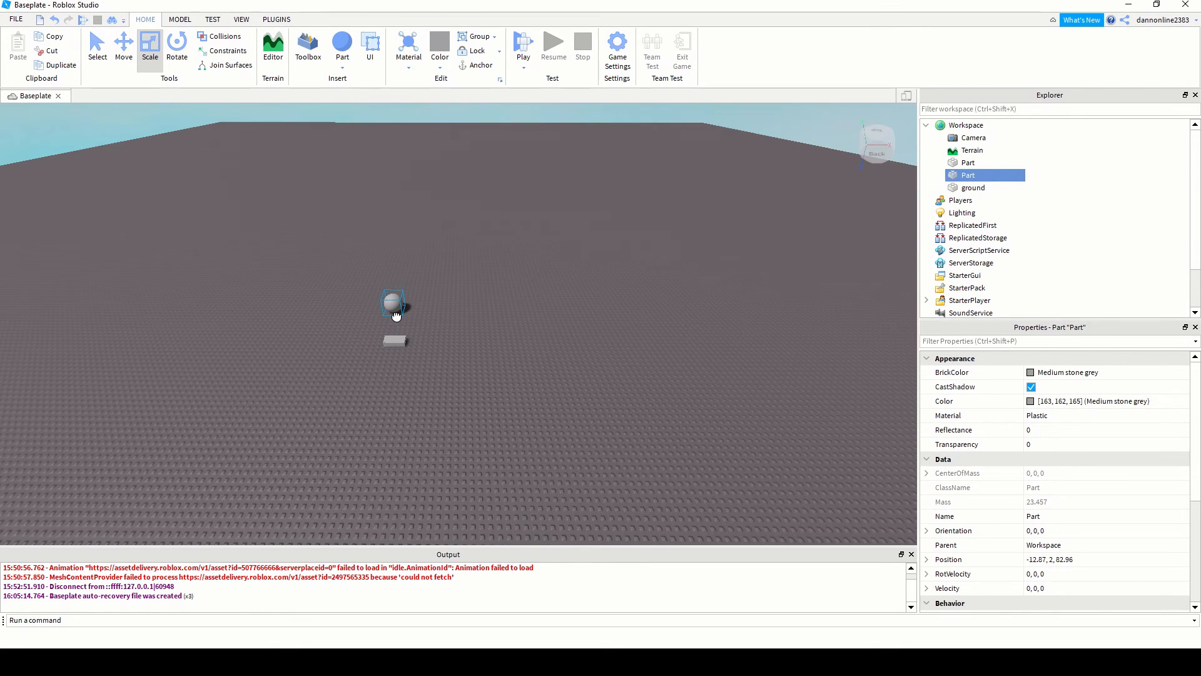
- Insert a wedge part, undo its trial lengthening, and move it beside the sphere to about -2.18, 0.5, 81.3
click(342, 68)
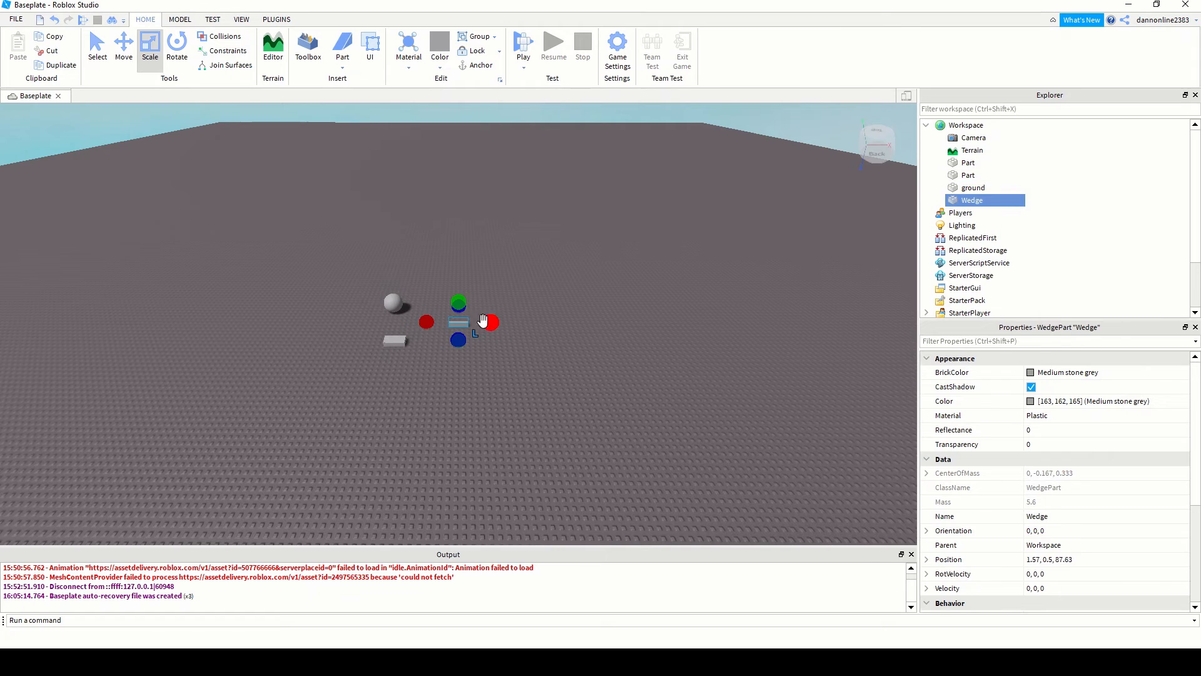
drag(459, 334, 458, 360)
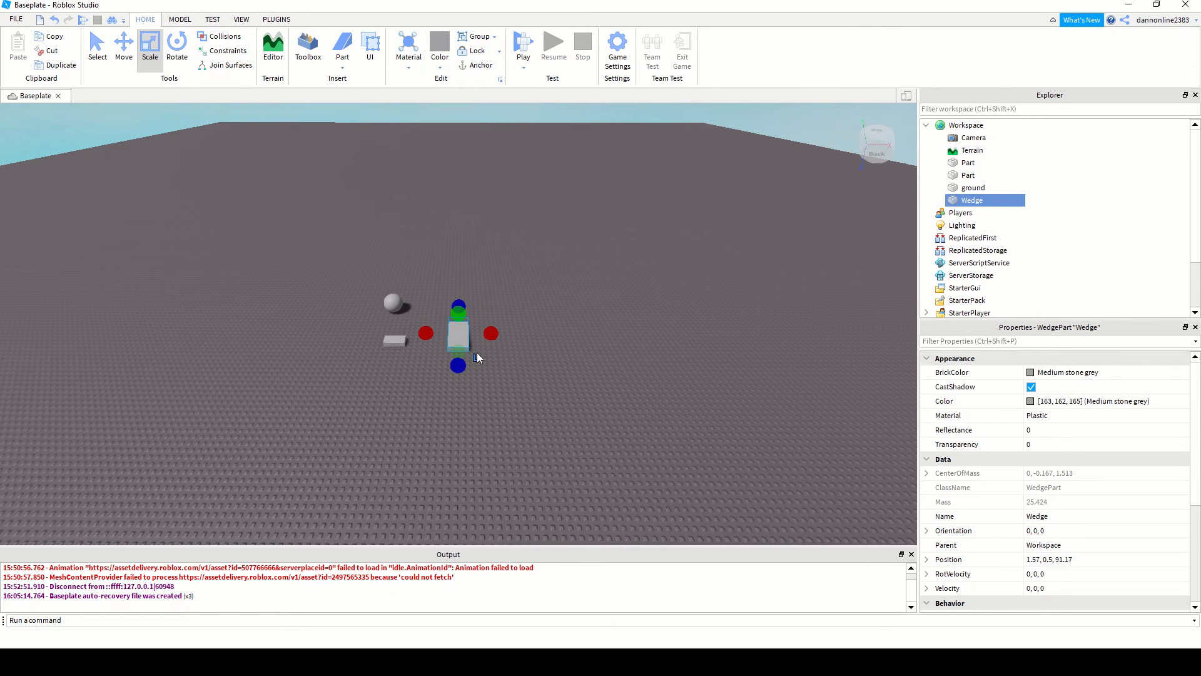
key(ctrl+z)
key(ctrl+1)
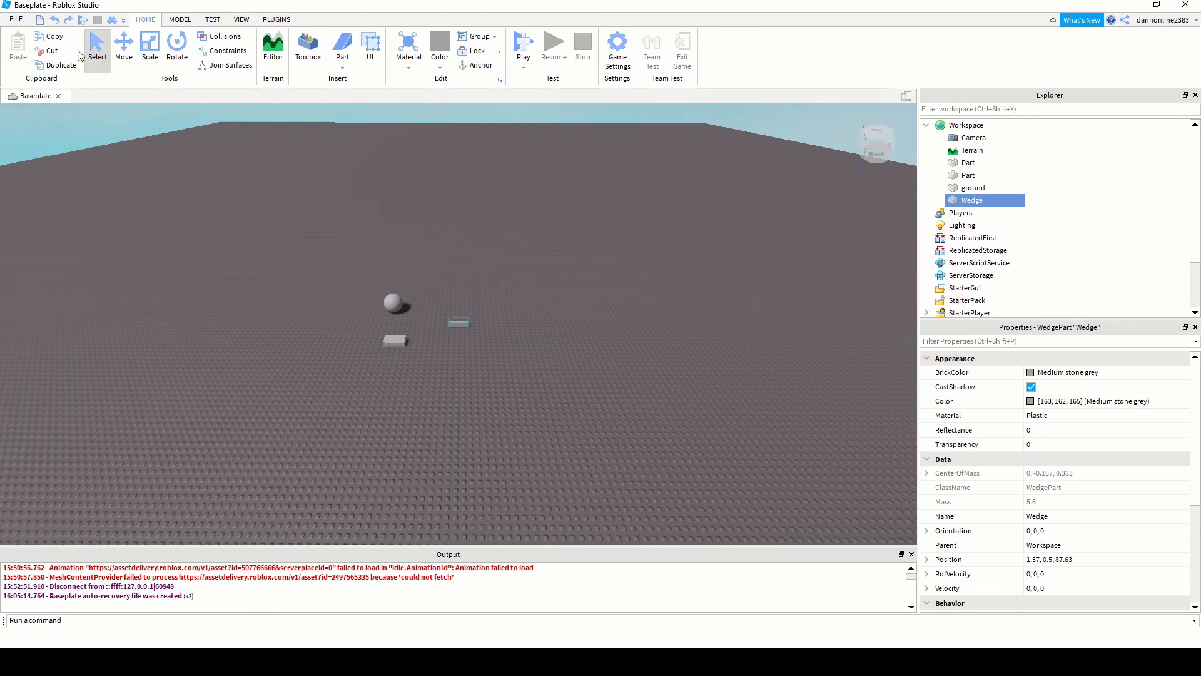
scroll(456, 330, up, 1)
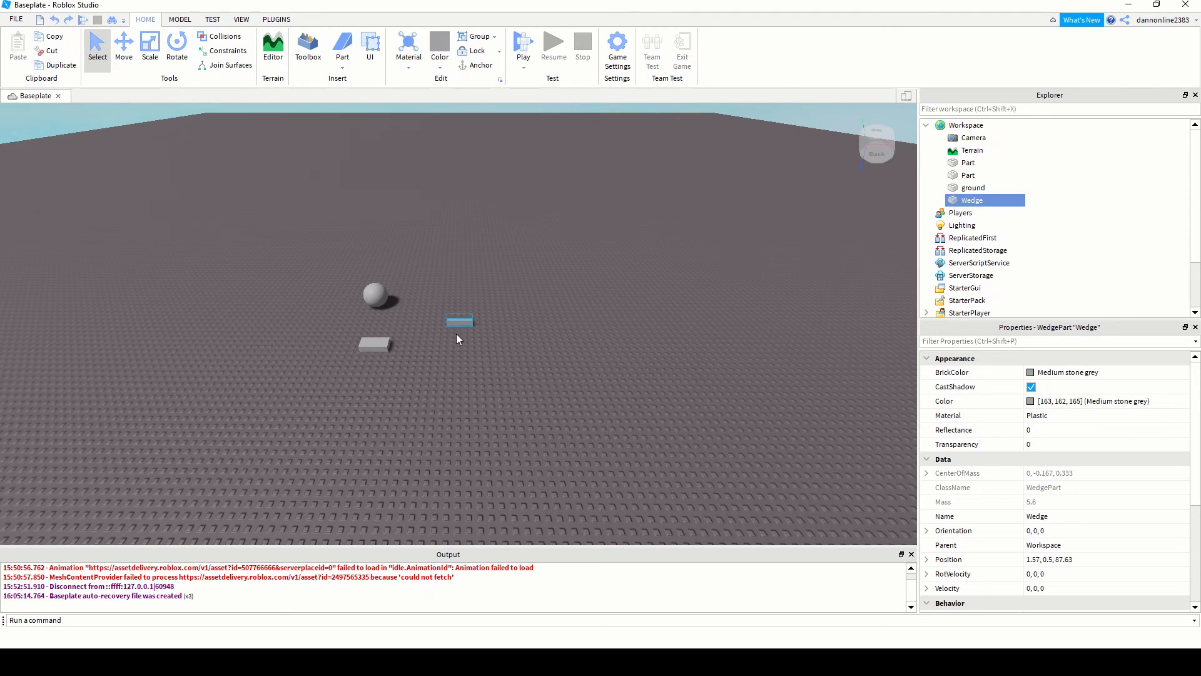
drag(459, 320, 438, 298)
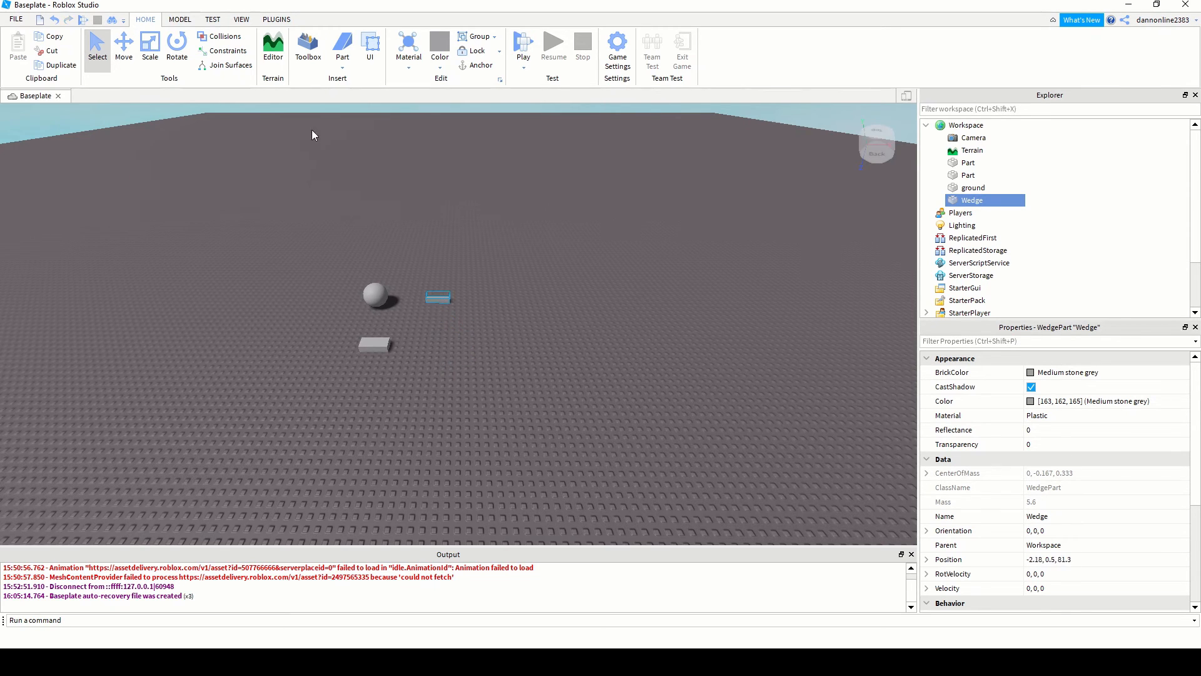
- Insert a cylinder part and move it away from the wedge, on the side opposite the sphere
click(344, 70)
click(381, 122)
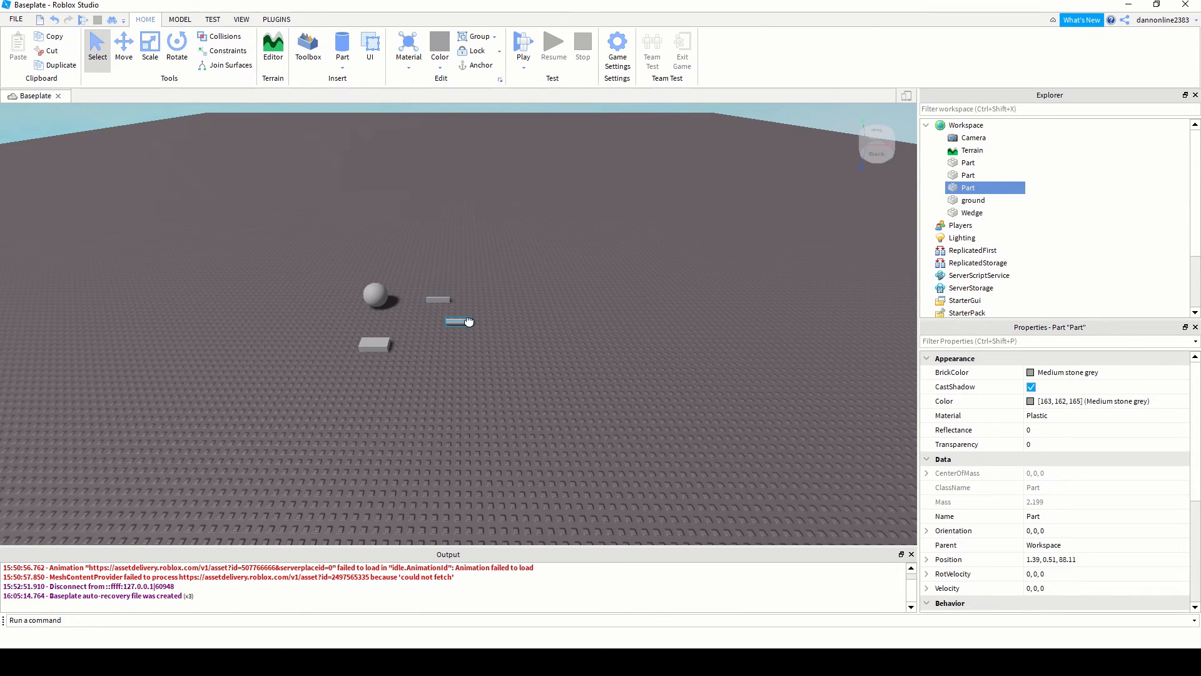
drag(469, 321, 564, 311)
- Line up the sphere at about -2.84, 2, 93.38, the wedge at 4.11, 0.5, 92.28 and the cylinder at 19.3, 0.5, 92.94 with the block
drag(441, 299, 482, 330)
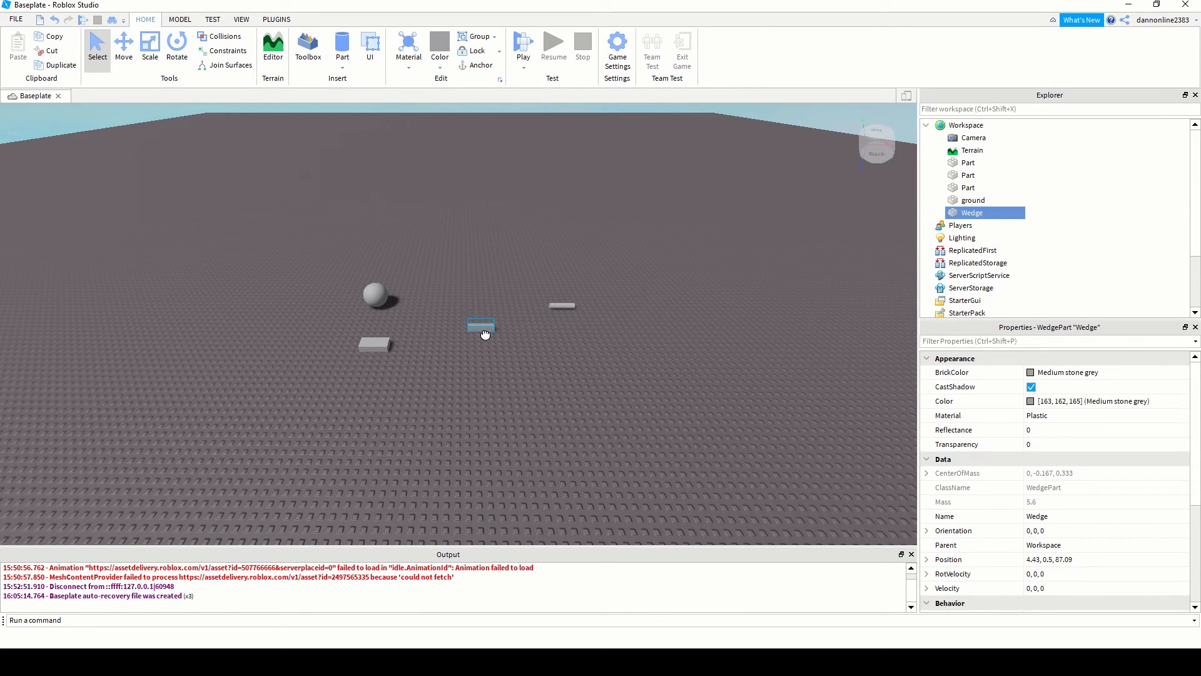
drag(577, 341, 590, 361)
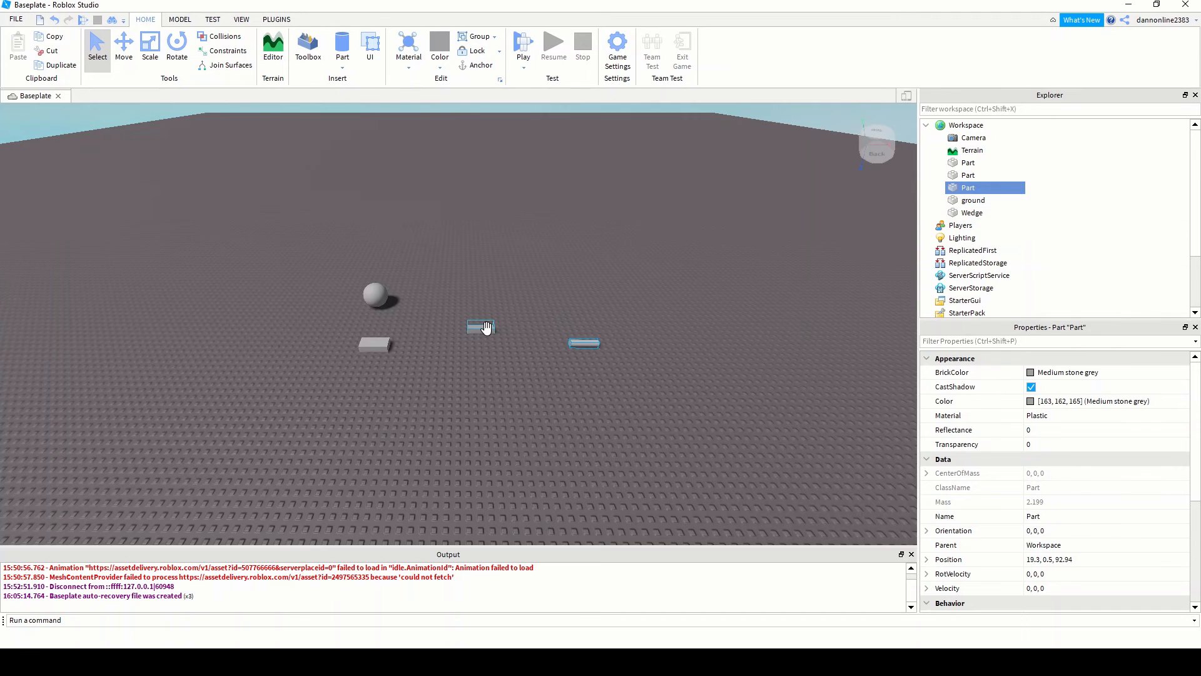
drag(486, 334, 482, 347)
drag(377, 296, 429, 336)
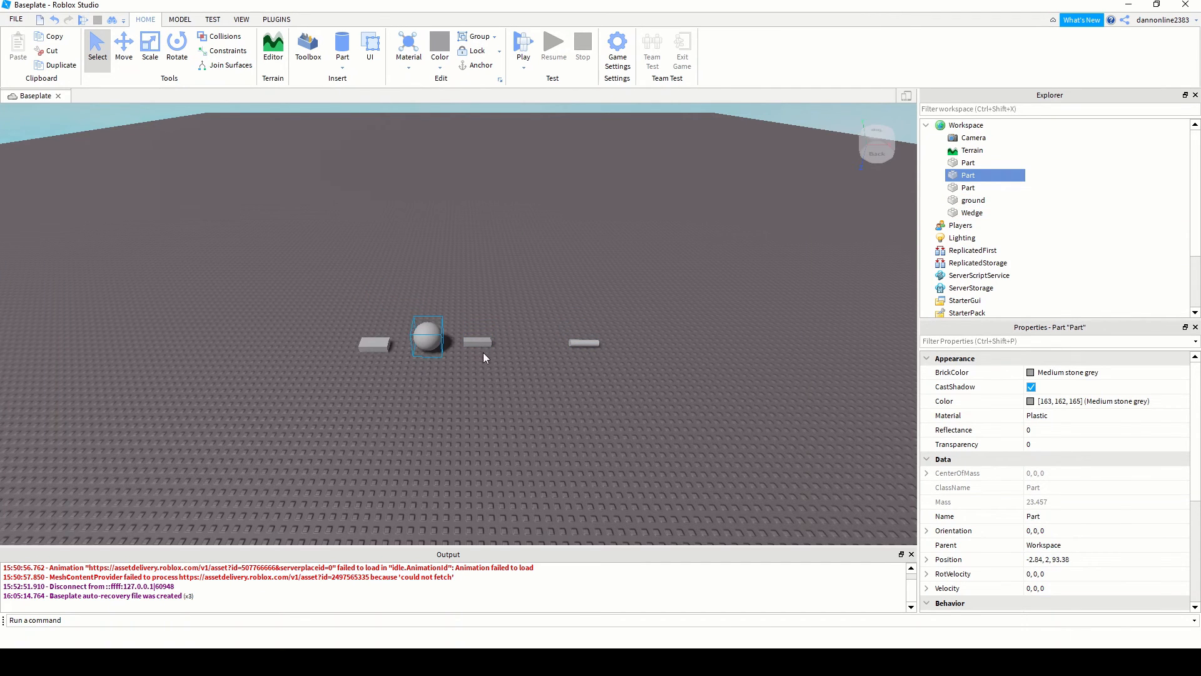
- Rotate the wedge about its vertical axis to orientation 0, -90, 0 and return to the Select tool
click(480, 343)
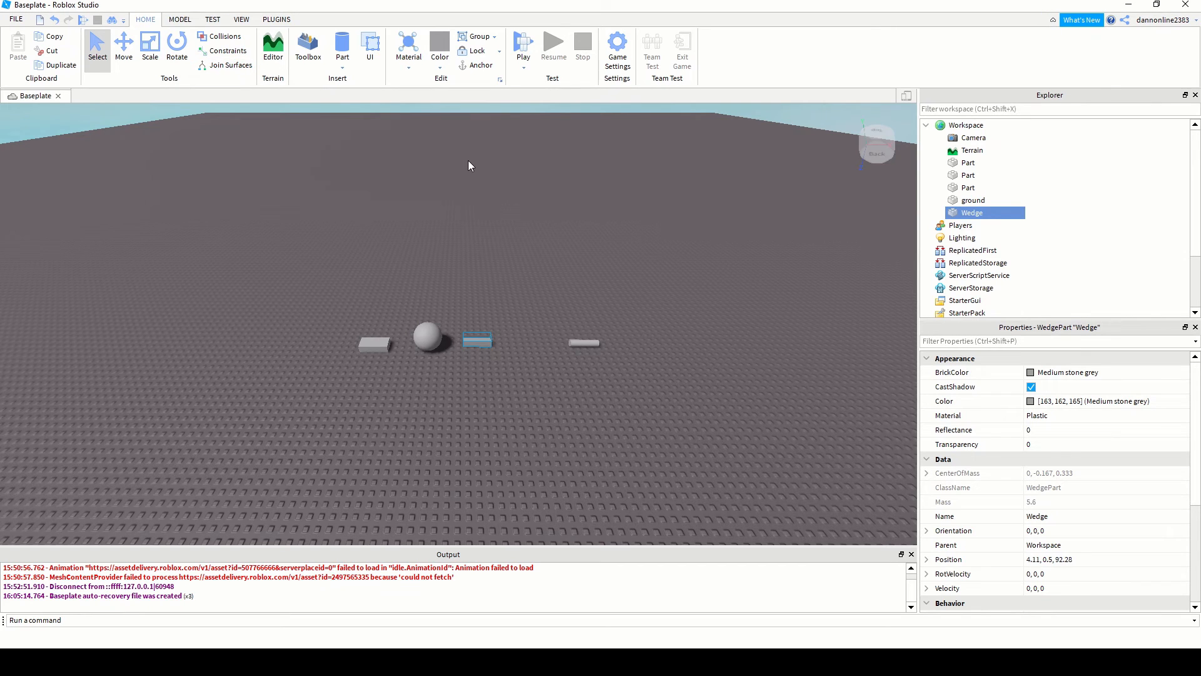
key(ctrl+4)
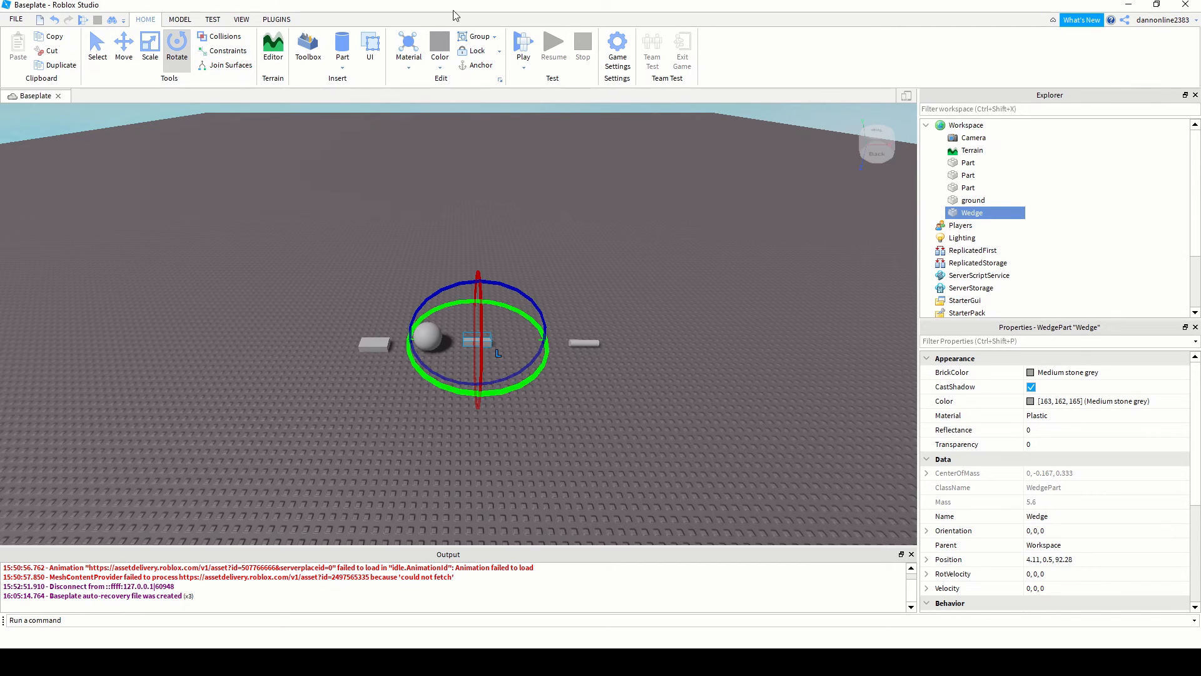
drag(538, 378, 520, 395)
scroll(520, 394, up, 3)
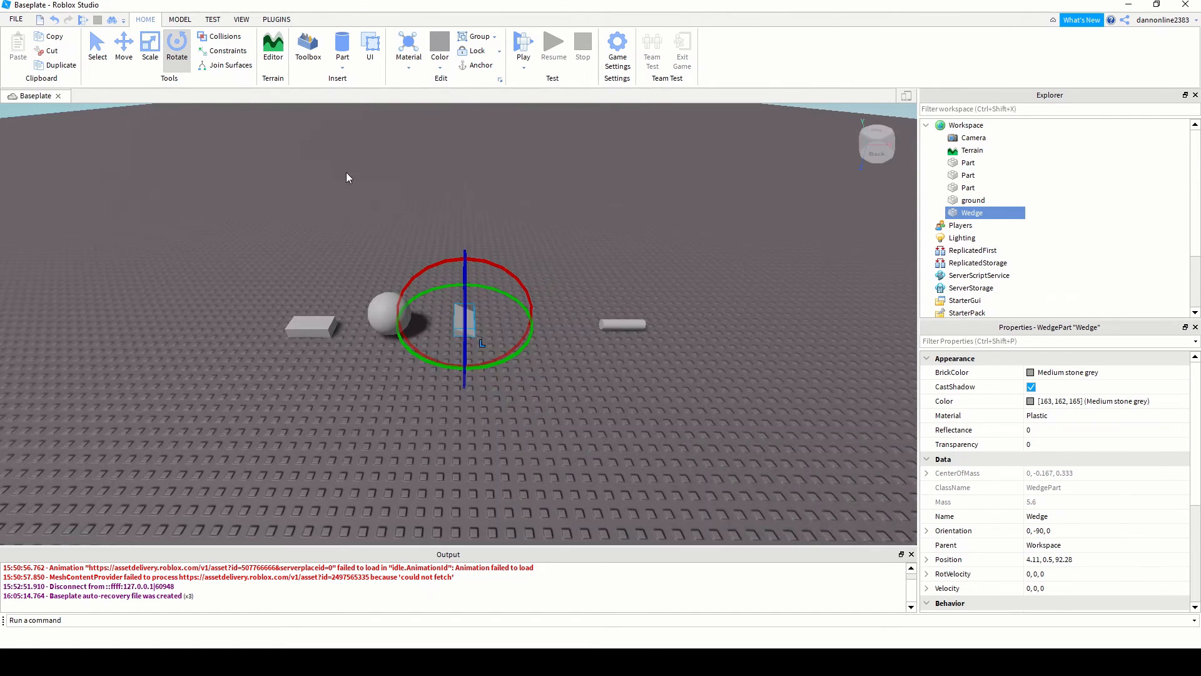
click(97, 50)
scroll(516, 319, up, 5)
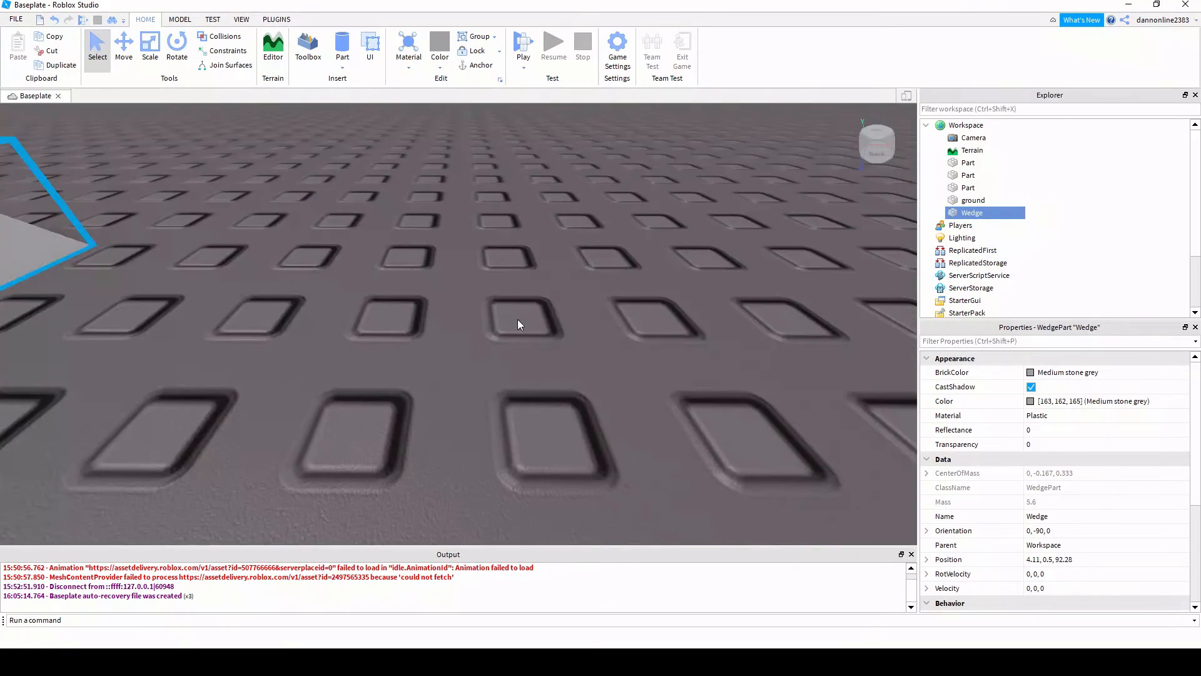
- Set the sphere on top of the block at about -10.38, 3, 92.28
scroll(468, 318, down, 3)
mouse_move(448, 341)
right_down()
mouse_move(458, 327)
mouse_move(450, 349)
right_up()
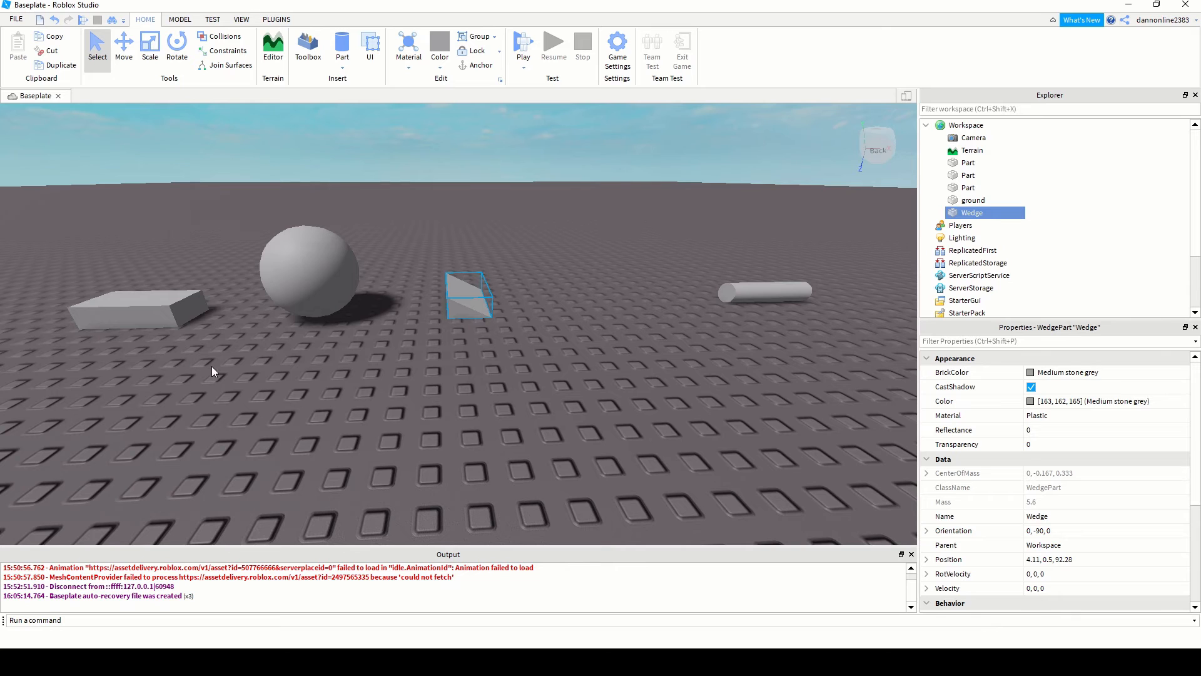
mouse_move(323, 366)
middle_down()
mouse_move(335, 357)
mouse_move(332, 370)
middle_up()
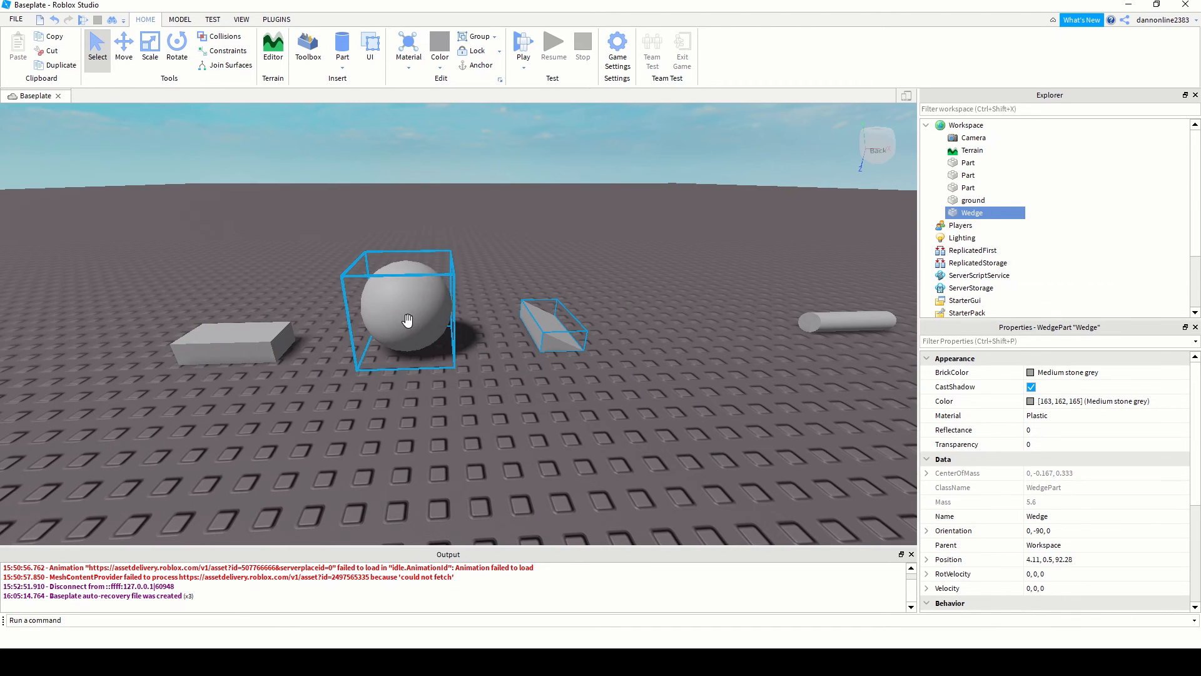
drag(397, 324, 231, 341)
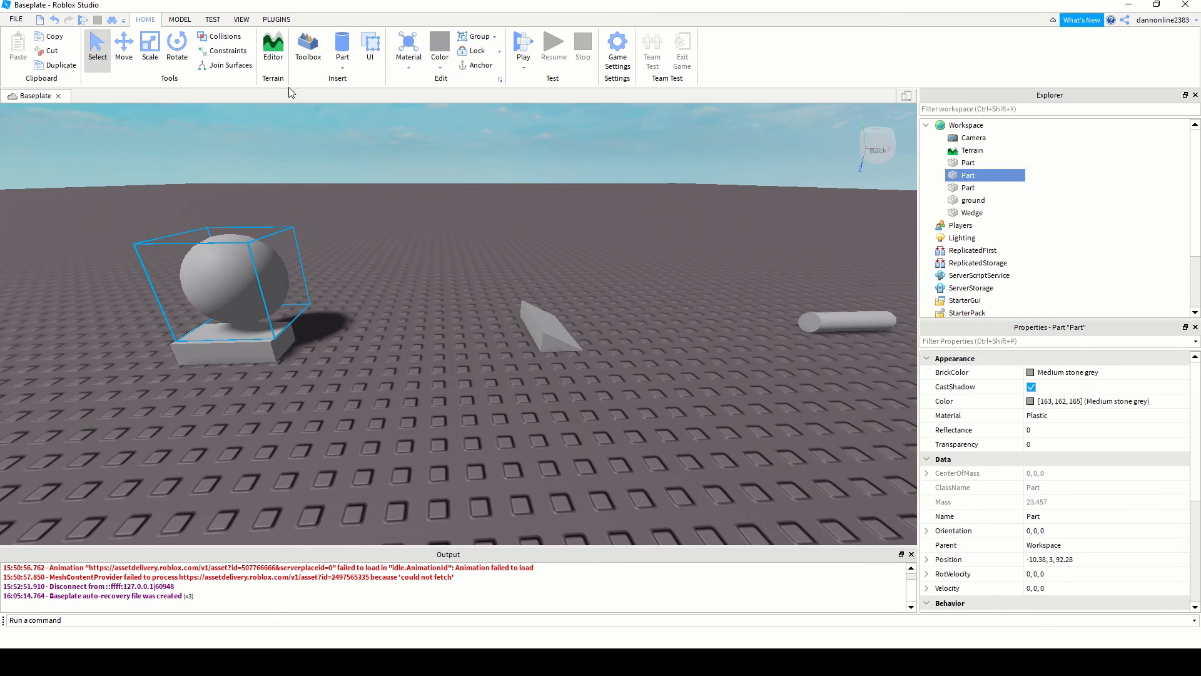
- Switch Collisions on and off again while moving the sphere off the block to about -3.71, 2, 94.4
click(219, 36)
drag(233, 268, 404, 363)
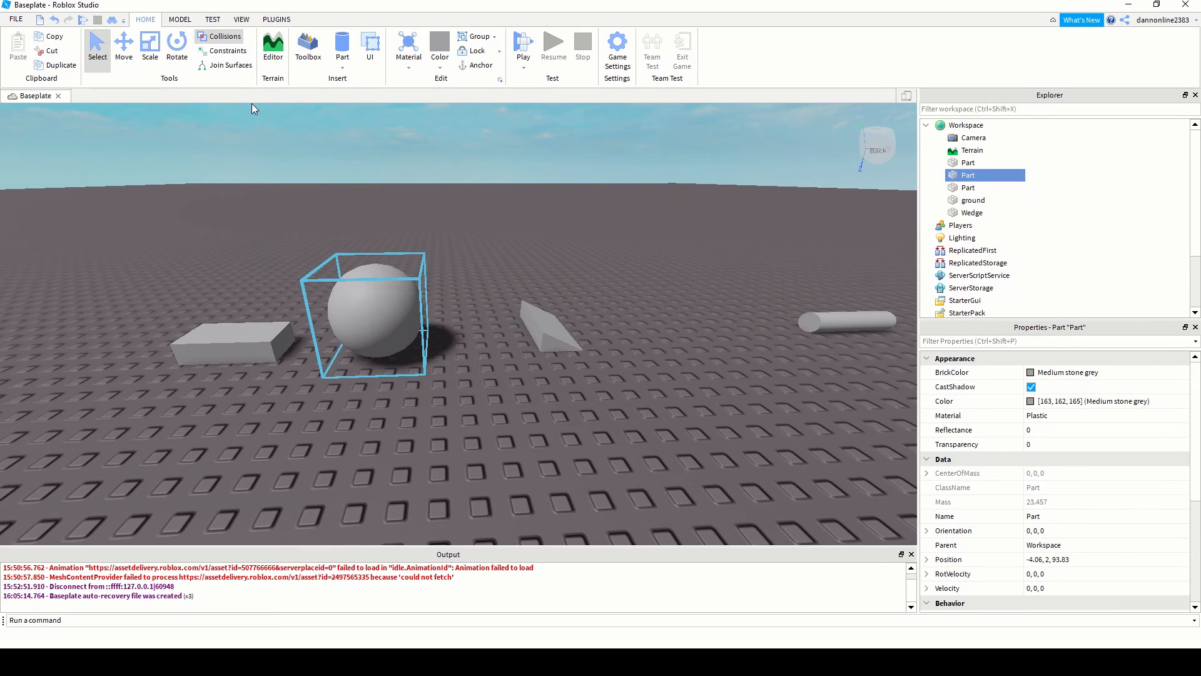
click(229, 40)
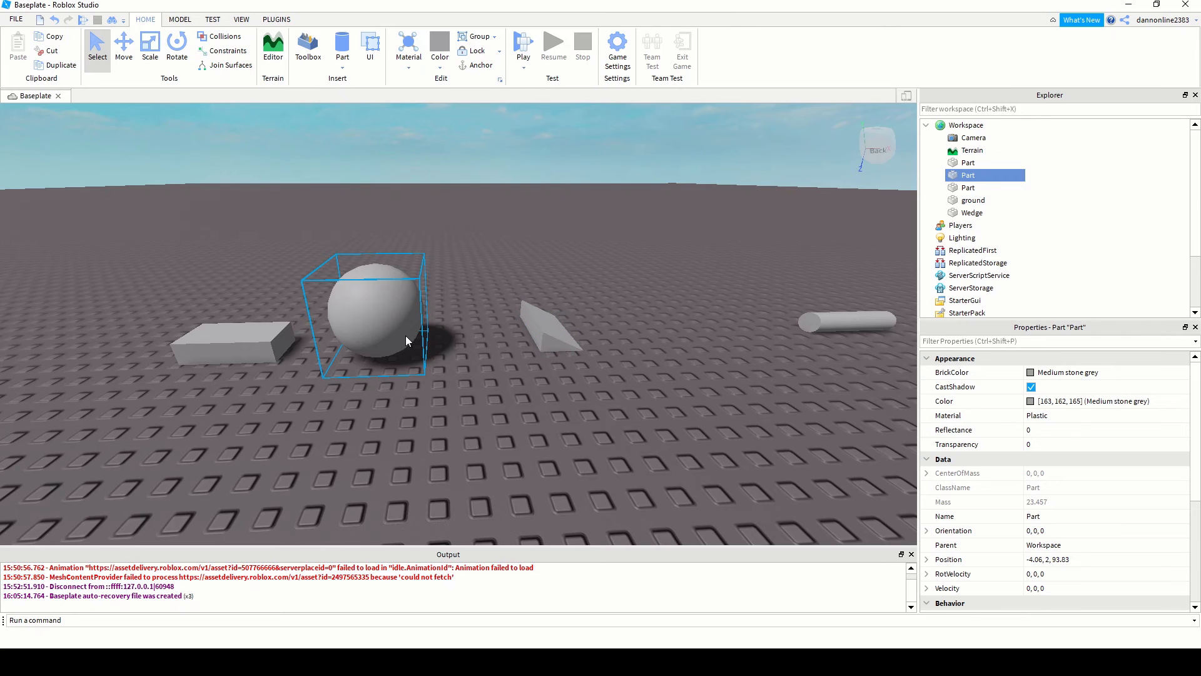
drag(356, 324, 374, 386)
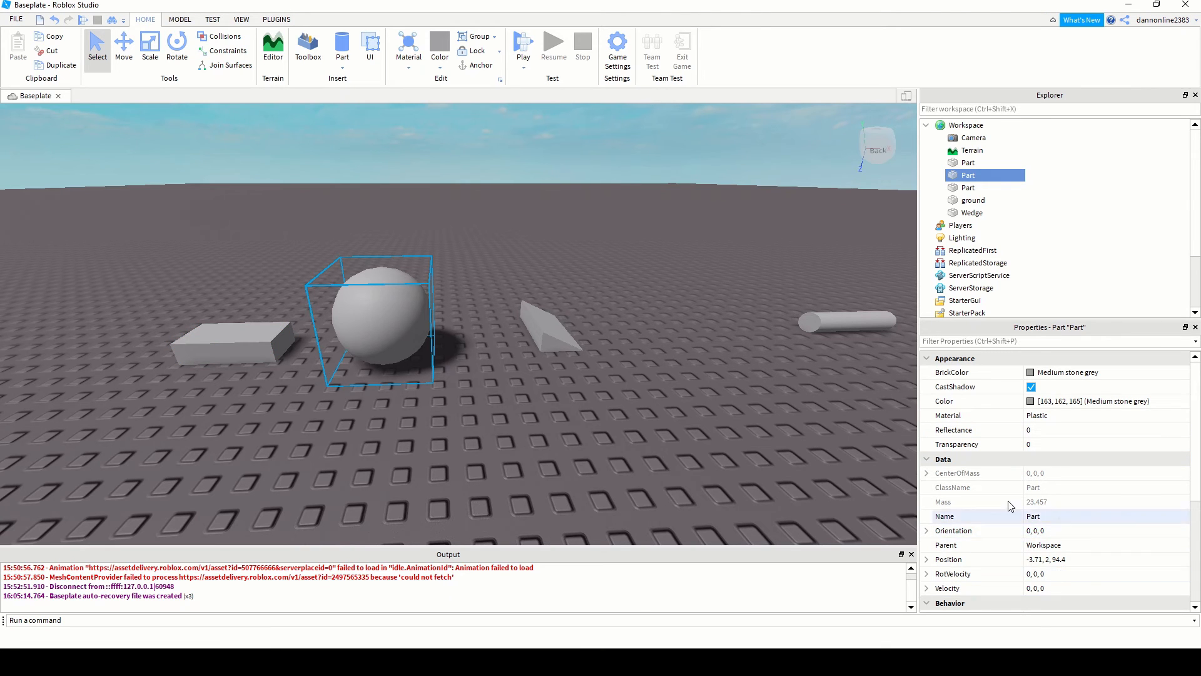
- Turn off CanCollide for the sphere and move it into the block, to about -9.76, 2, 93.13
scroll(1045, 538, down, 4)
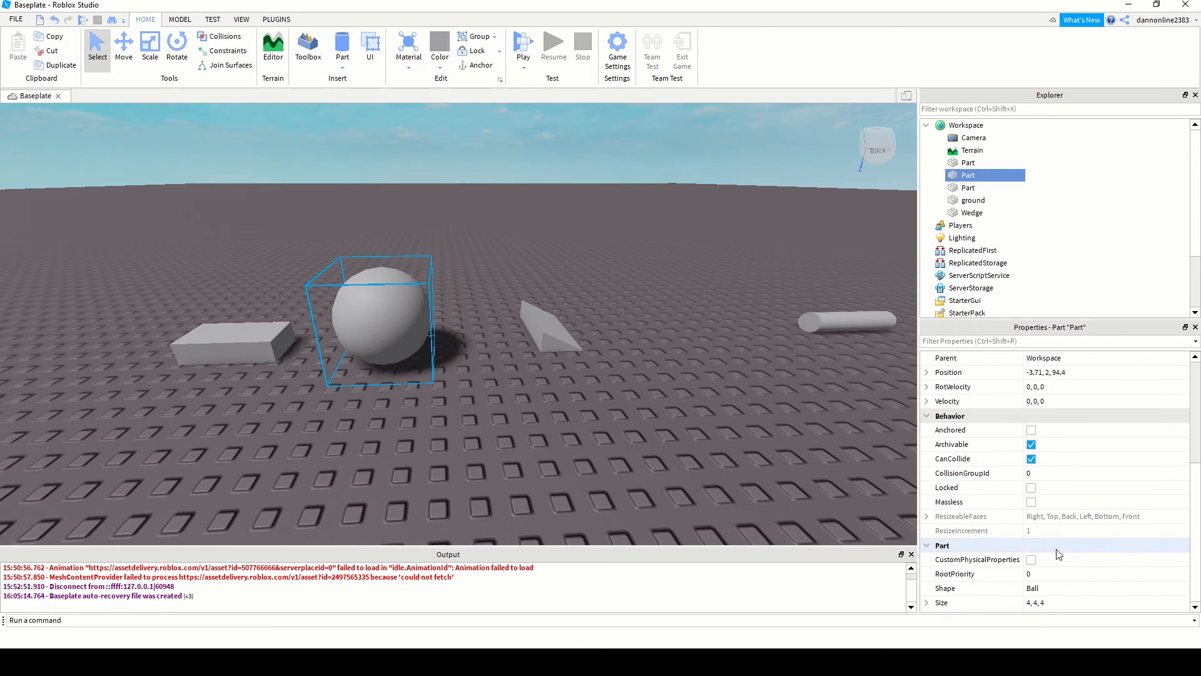
scroll(1053, 548, up, 5)
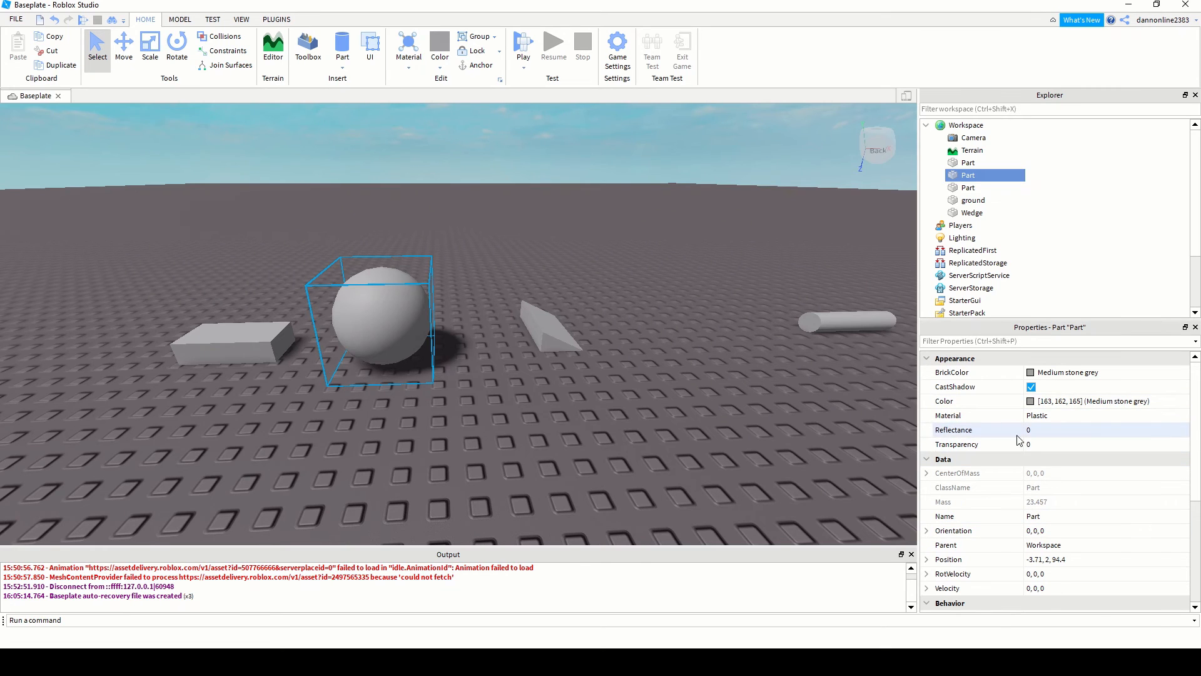
scroll(1030, 501, down, 2)
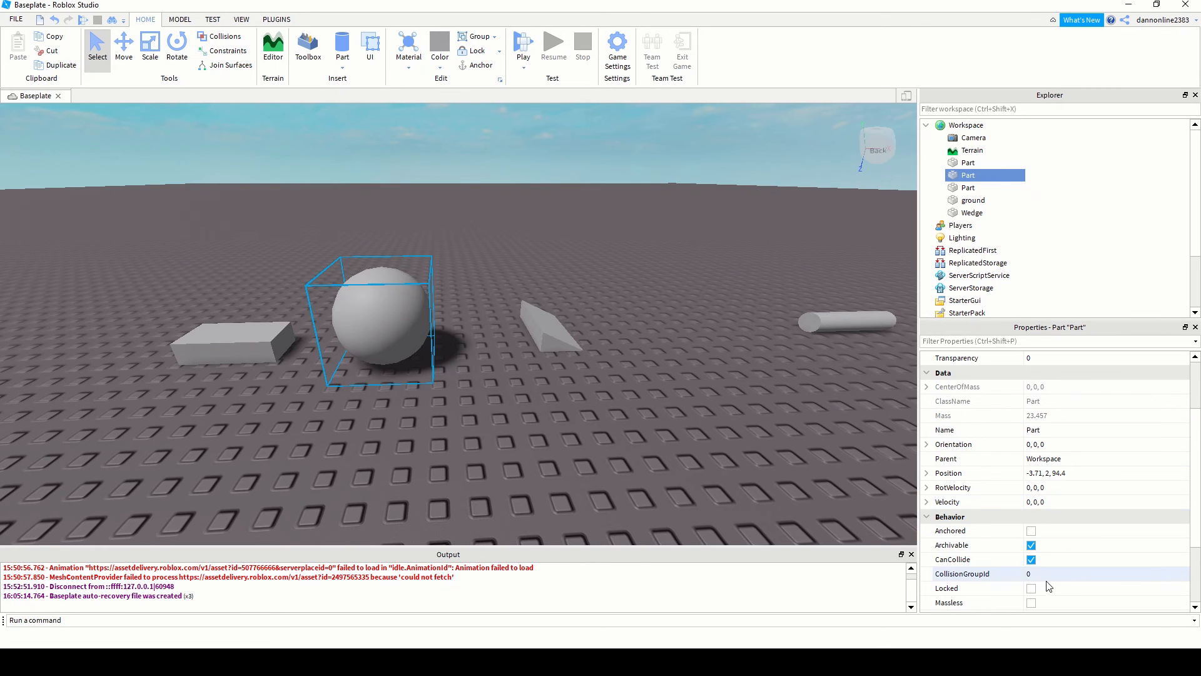
click(1031, 560)
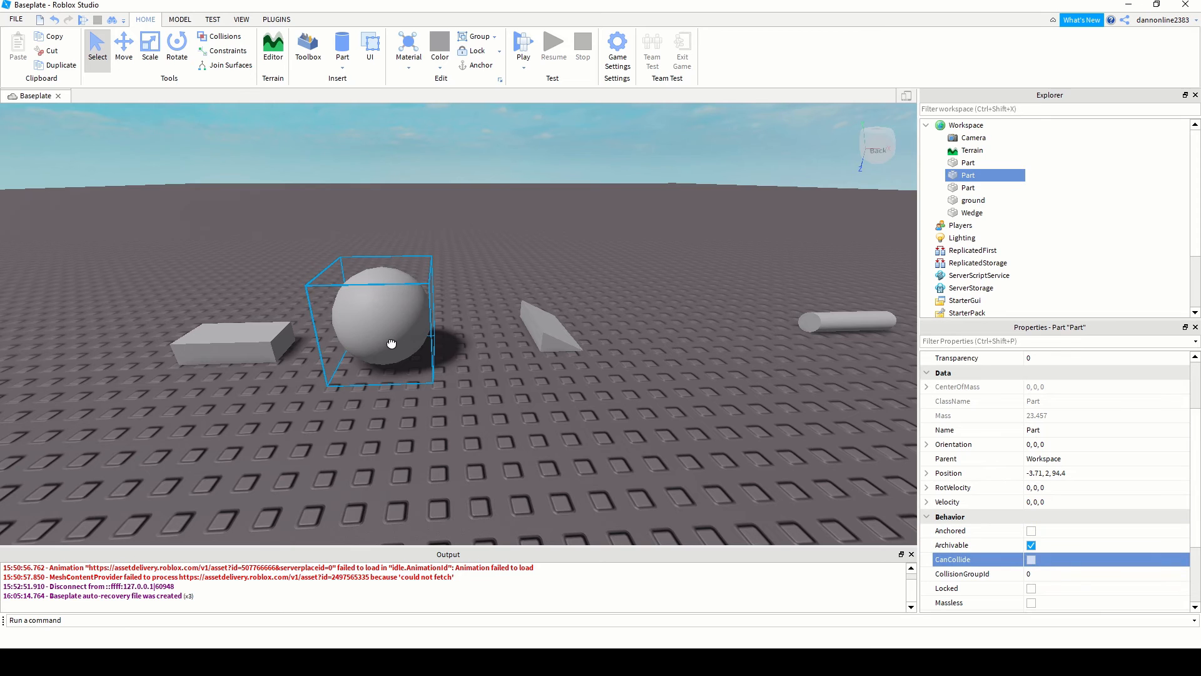
drag(391, 344, 254, 371)
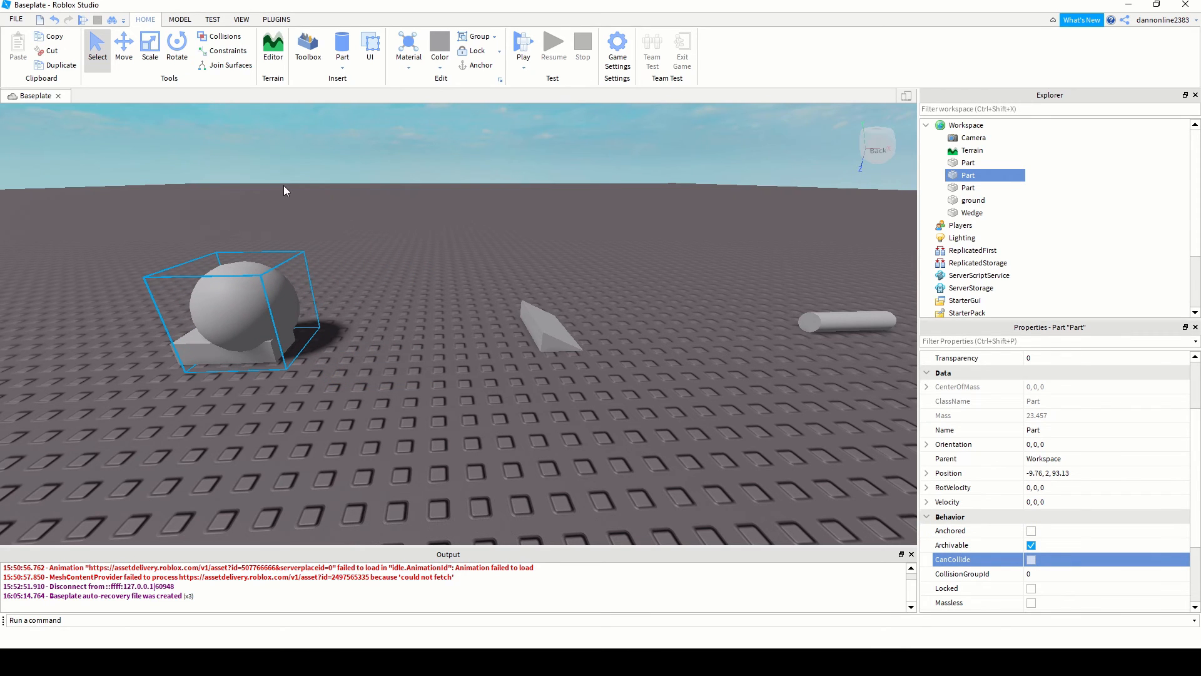
- Raise the sphere with the Move tool and center it over the block at about -10.01, 3.03, 93.42
click(124, 45)
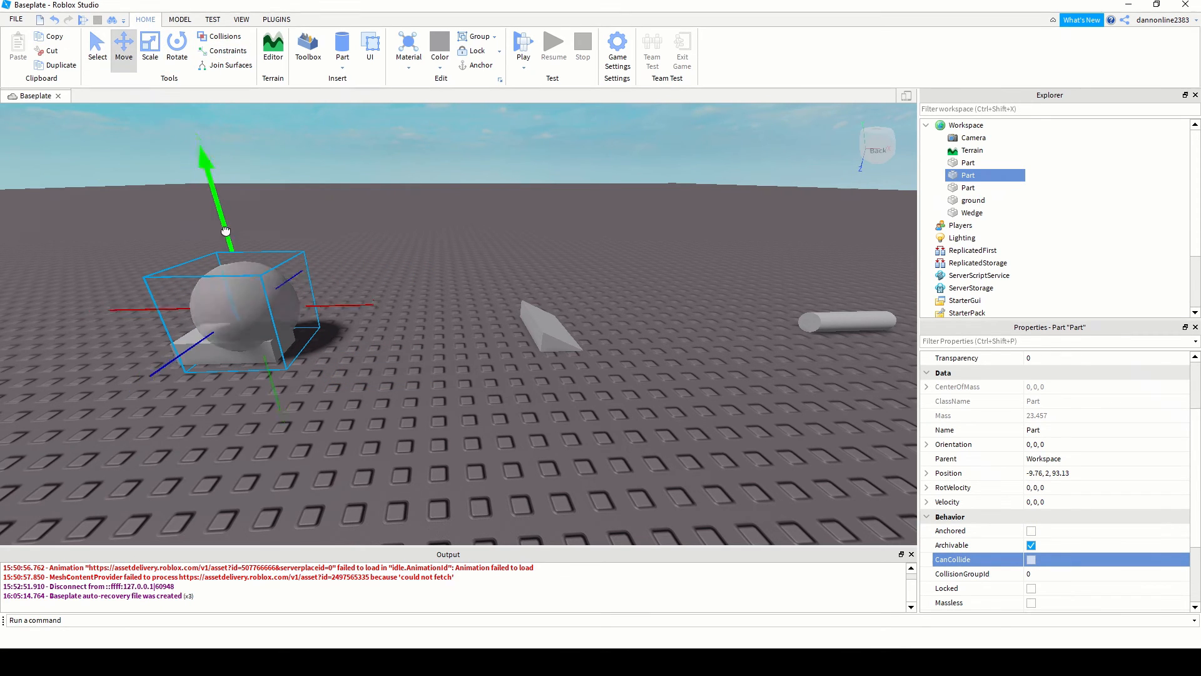
mouse_move(226, 231)
mouse_down()
mouse_move(225, 200)
mouse_move(225, 215)
mouse_up()
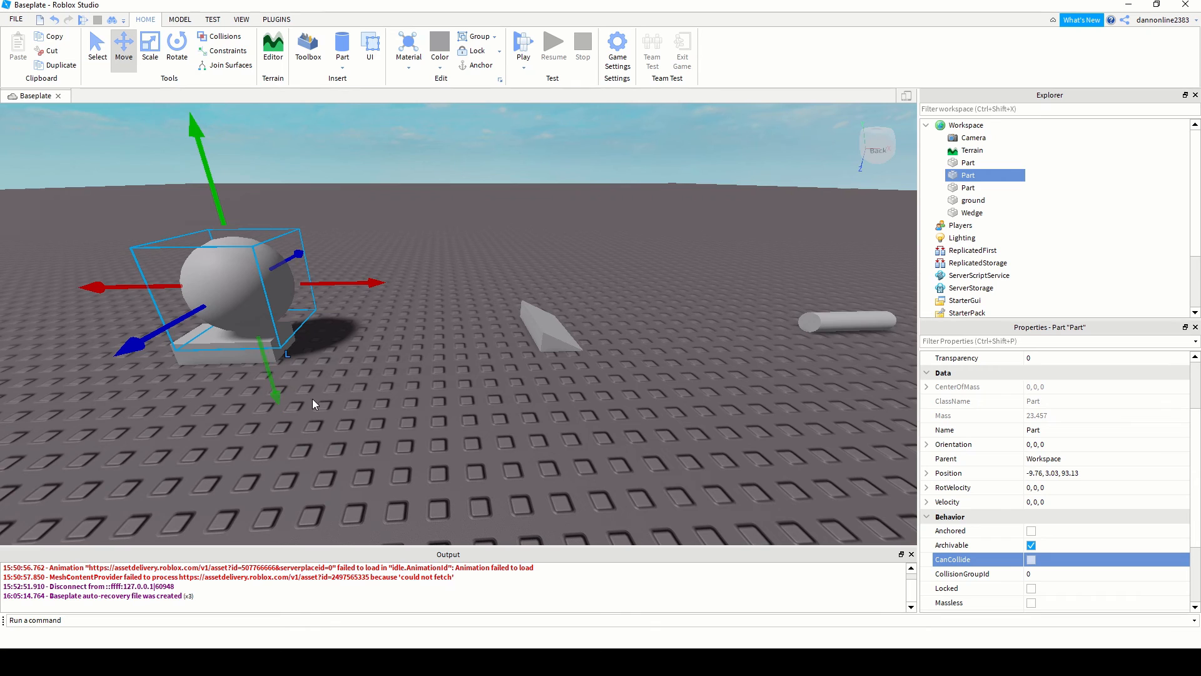
drag(183, 329, 176, 333)
drag(367, 296, 361, 295)
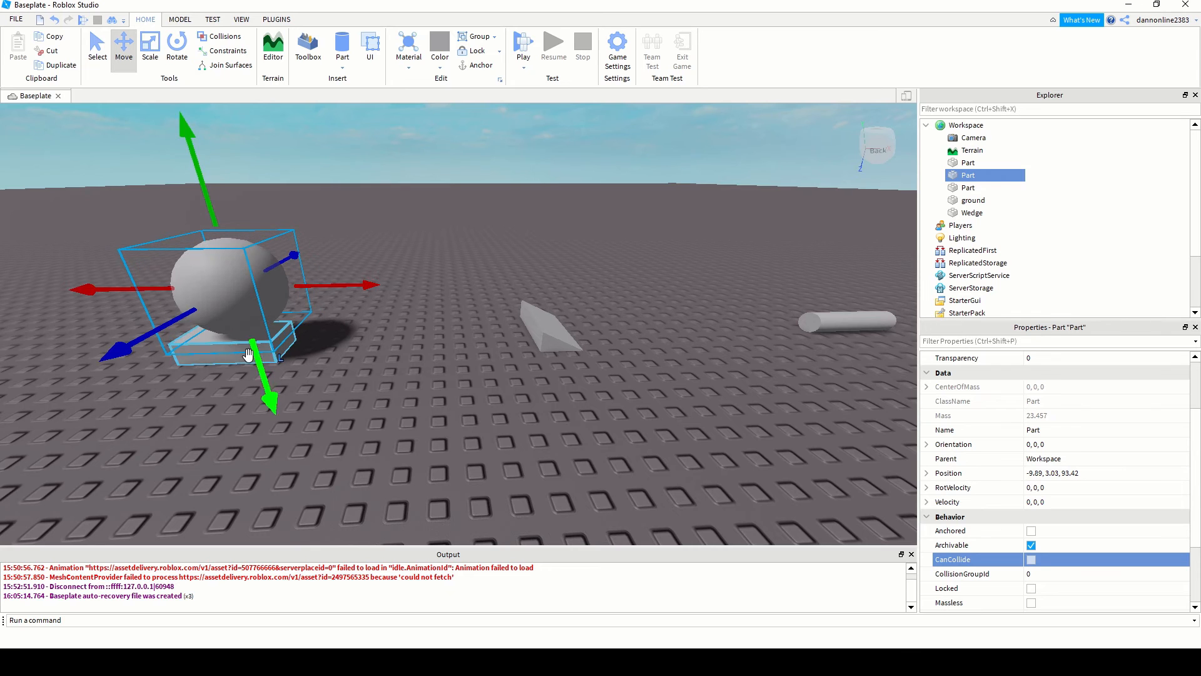
scroll(254, 361, up, 3)
scroll(300, 389, down, 4)
scroll(332, 387, up, 2)
scroll(335, 384, down, 2)
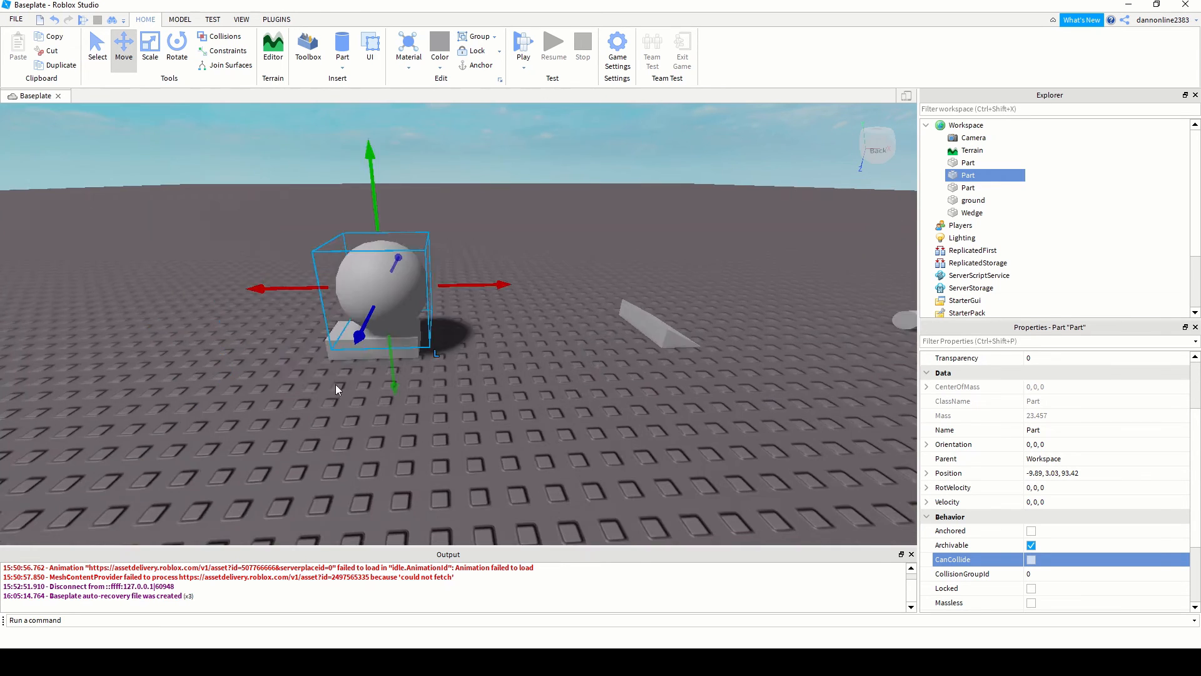
scroll(339, 383, up, 4)
scroll(330, 385, down, 4)
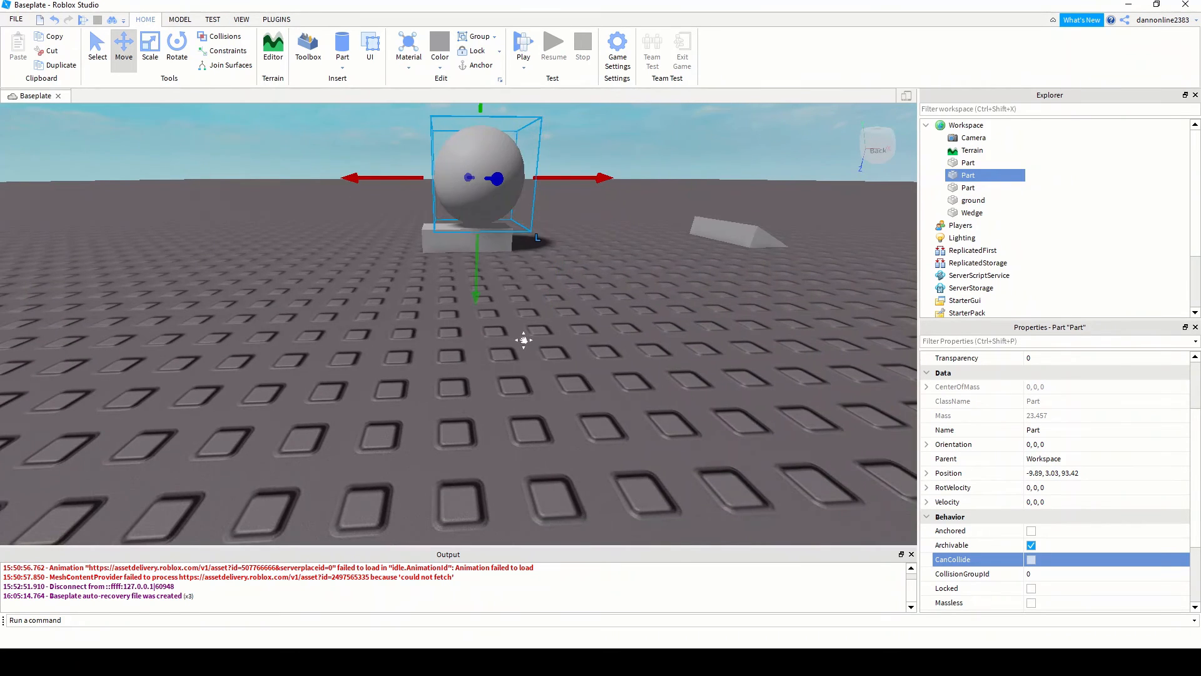
scroll(520, 346, down, 3)
drag(460, 326, 456, 327)
- Move the cylinder next to the block at about -6.15, 0.5, 92.94 and rotate it upright to orientation 0, 0, 90
click(647, 373)
click(647, 372)
click(886, 353)
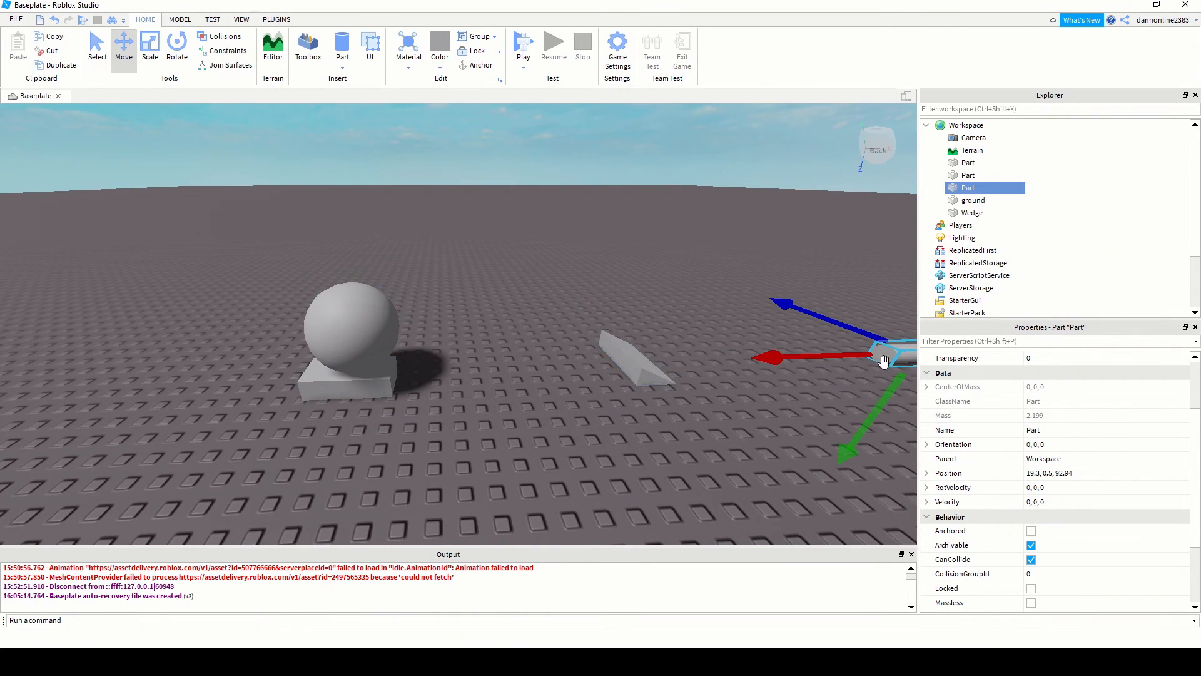
drag(757, 352, 405, 362)
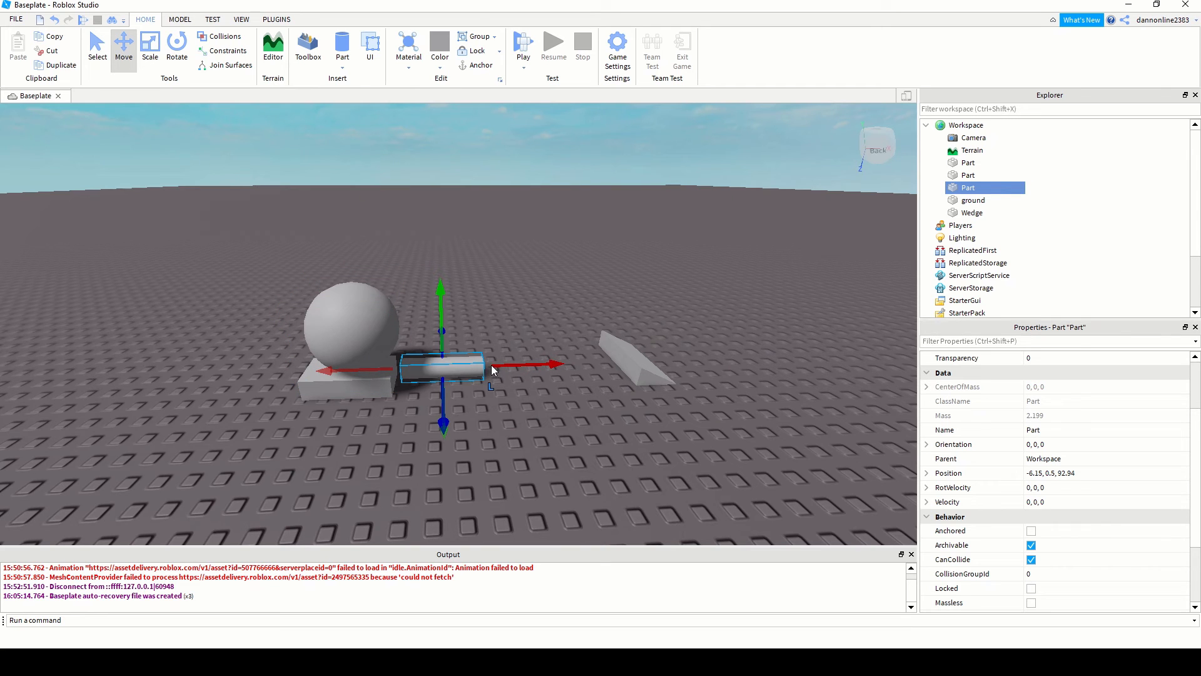
key(ctrl+4)
drag(454, 304, 385, 333)
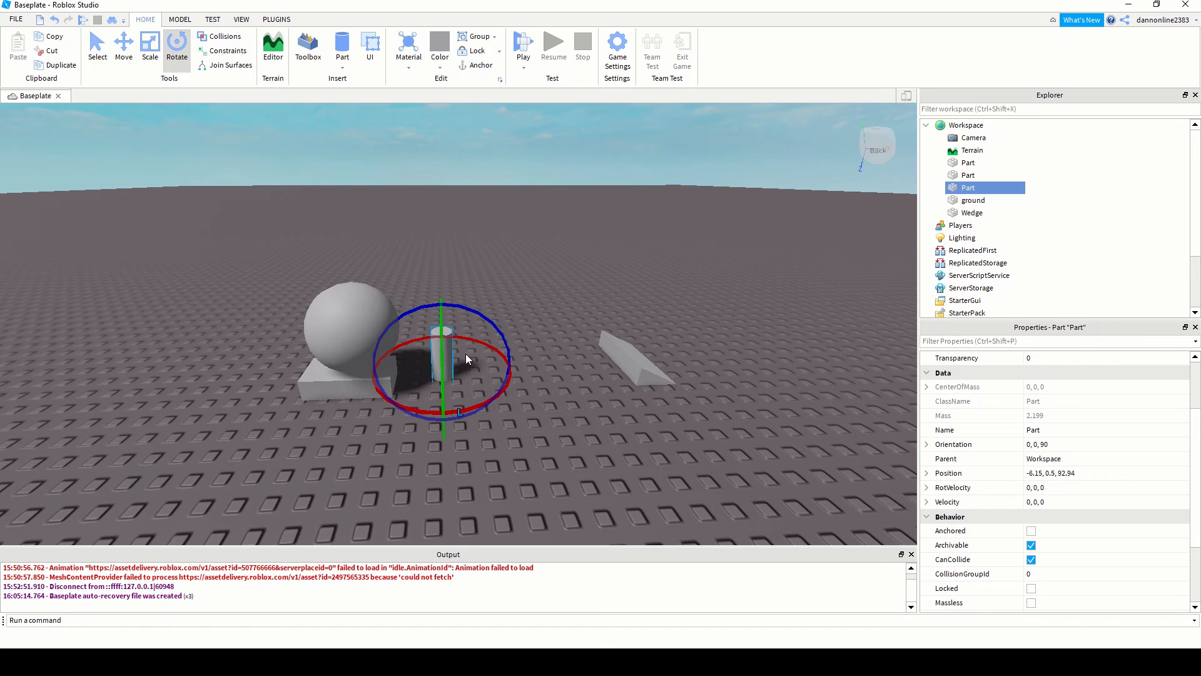
- Stand the cylinder on top of the sphere at about -10, 6.13, 93.59 with the Move tool and deselect it
key(ctrl+2)
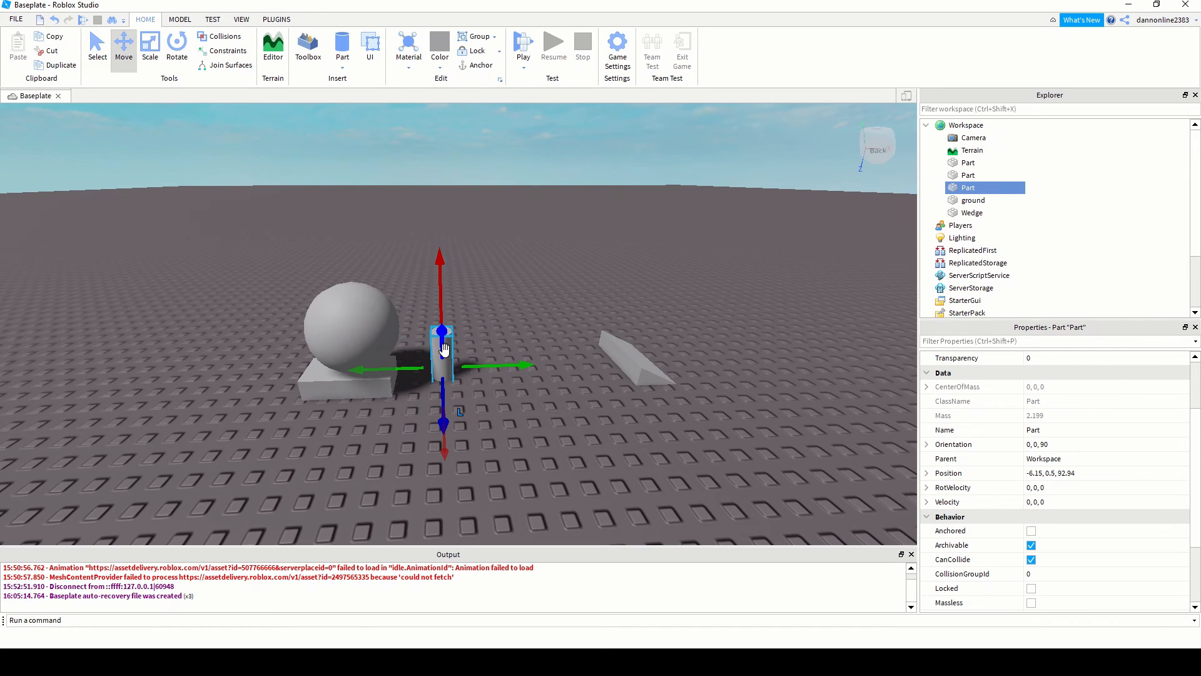
mouse_move(444, 349)
mouse_down()
mouse_move(438, 292)
mouse_move(433, 349)
mouse_up()
drag(436, 285, 427, 139)
drag(476, 251, 338, 280)
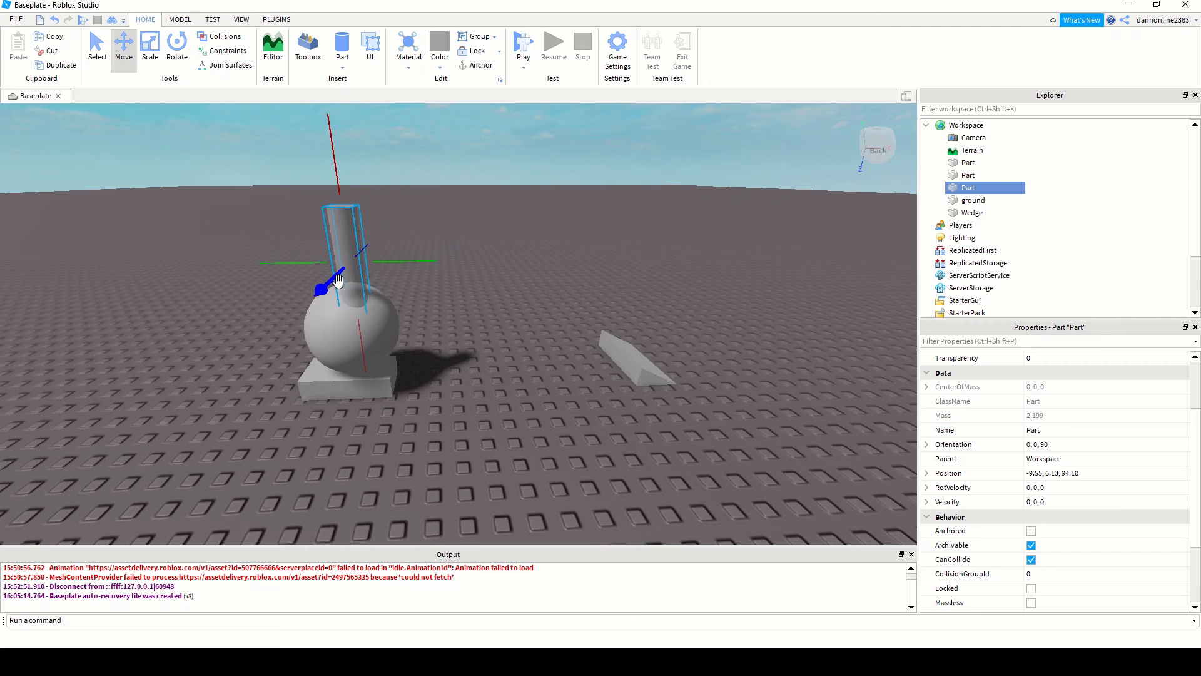
mouse_move(415, 263)
mouse_down()
mouse_move(394, 270)
mouse_move(407, 260)
mouse_up()
drag(318, 281, 327, 275)
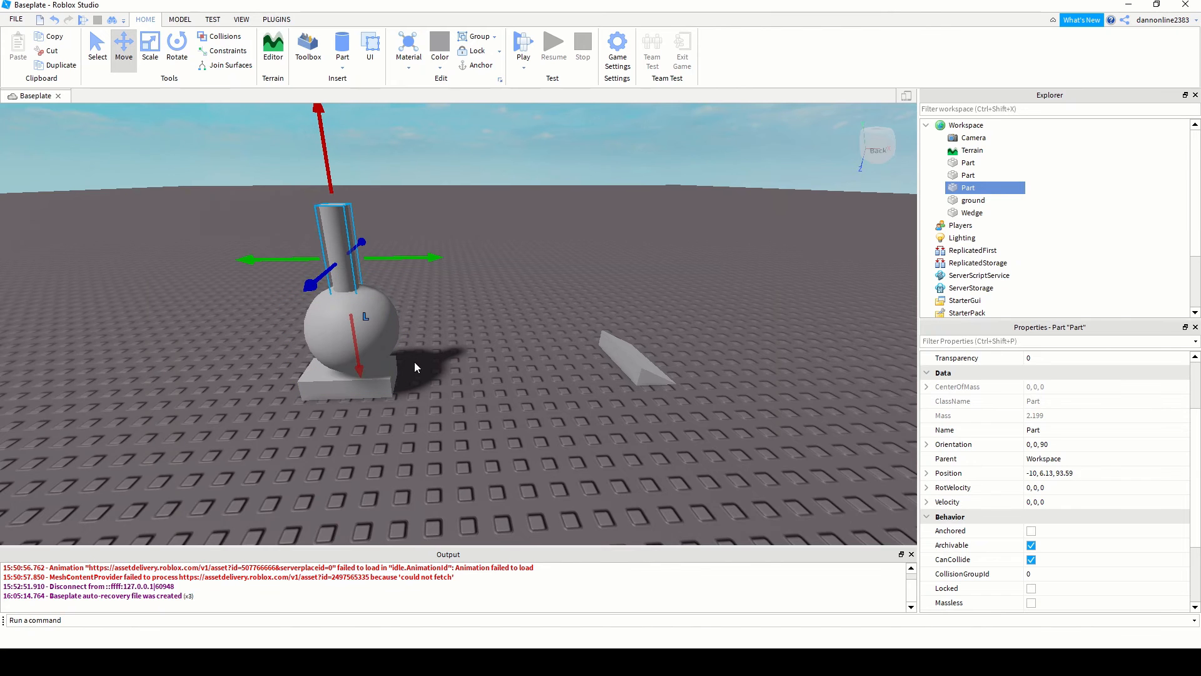
click(458, 383)
- Move the wedge closer to the stacked parts, to about -1.19, 0.5, 94.38
scroll(437, 398, down, 3)
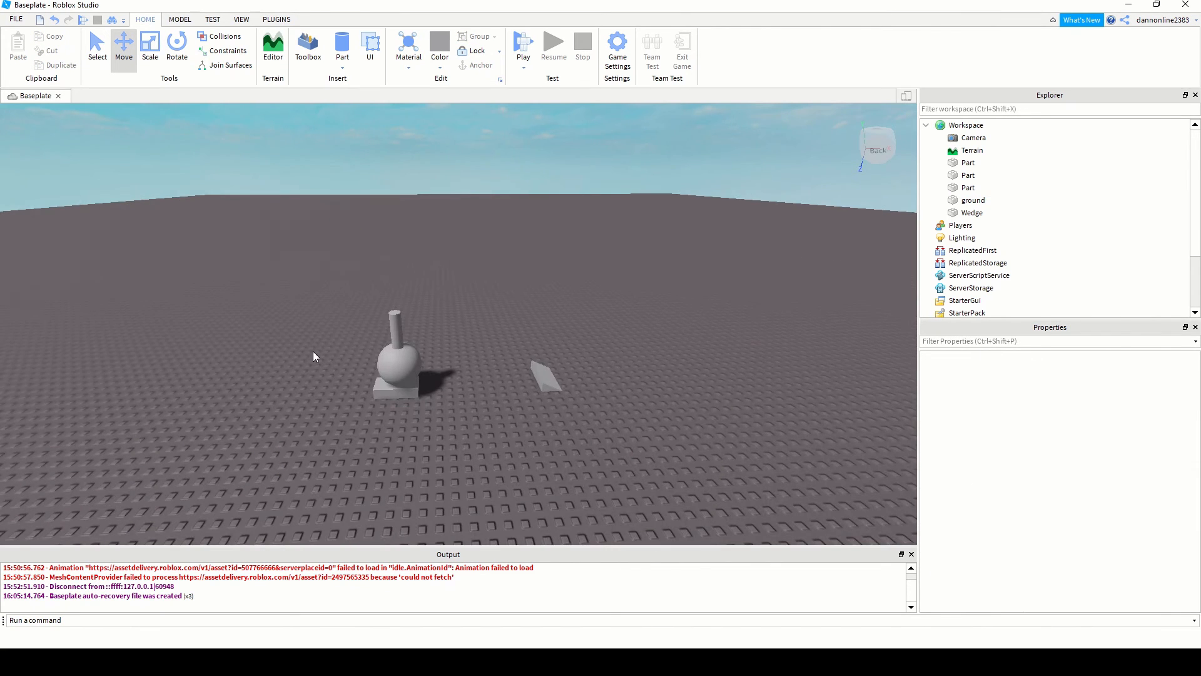
right_drag(312, 351, 314, 351)
mouse_move(229, 343)
middle_down()
mouse_move(272, 328)
mouse_move(249, 341)
middle_up()
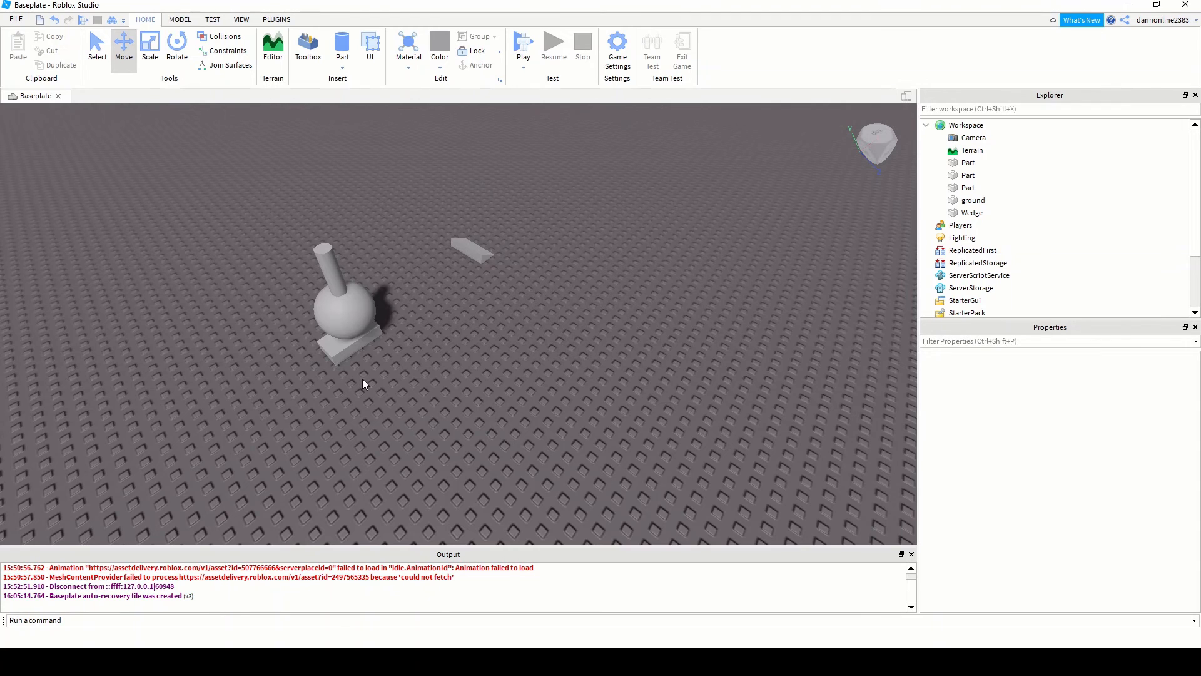
scroll(363, 378, down, 4)
right_drag(299, 389, 299, 389)
middle_drag(301, 413, 384, 364)
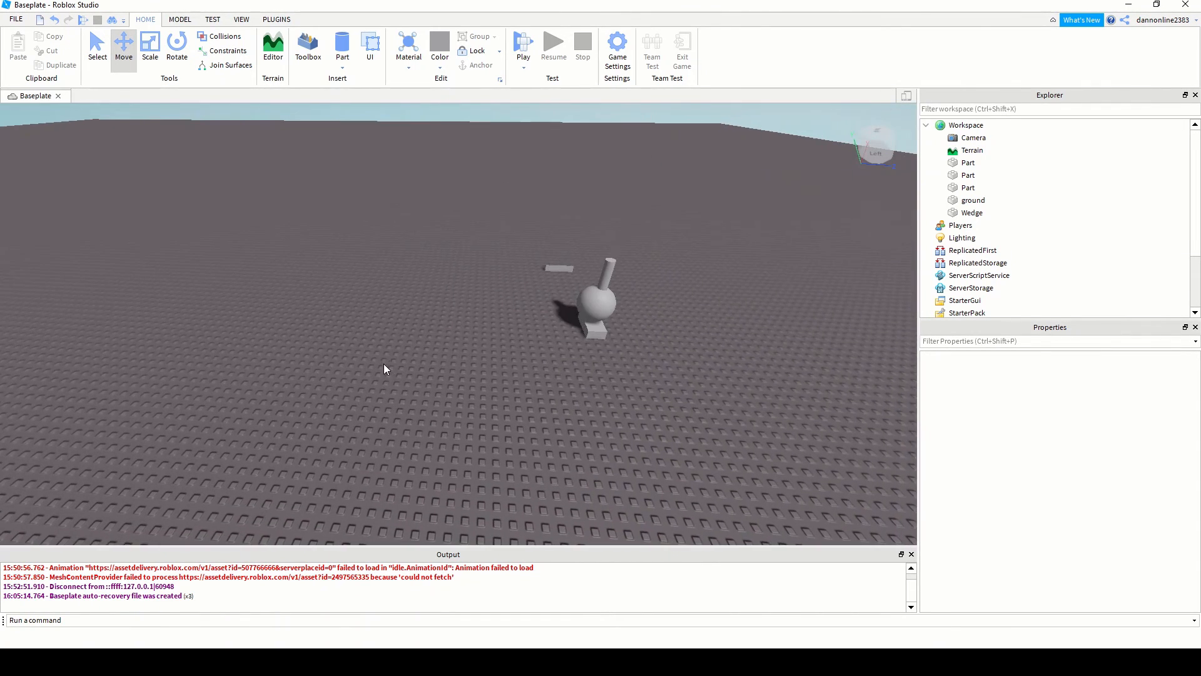
scroll(384, 364, down, 1)
right_drag(480, 389, 480, 389)
right_drag(284, 372, 285, 372)
middle_drag(285, 372, 308, 358)
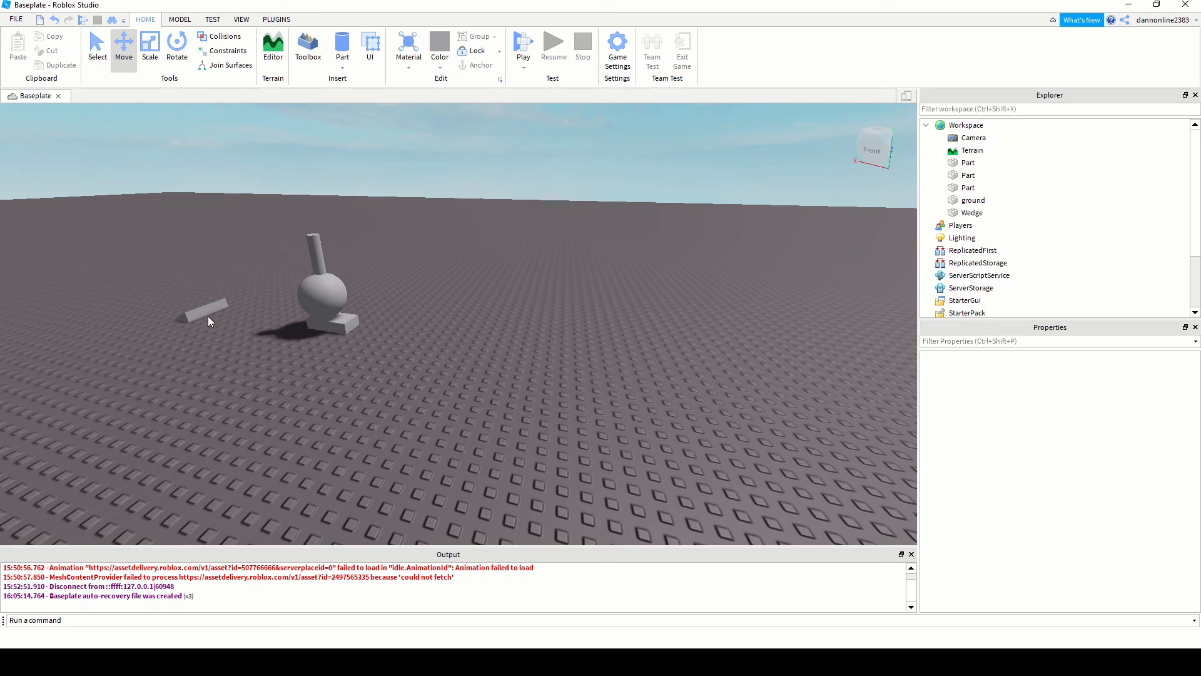
drag(208, 312, 269, 316)
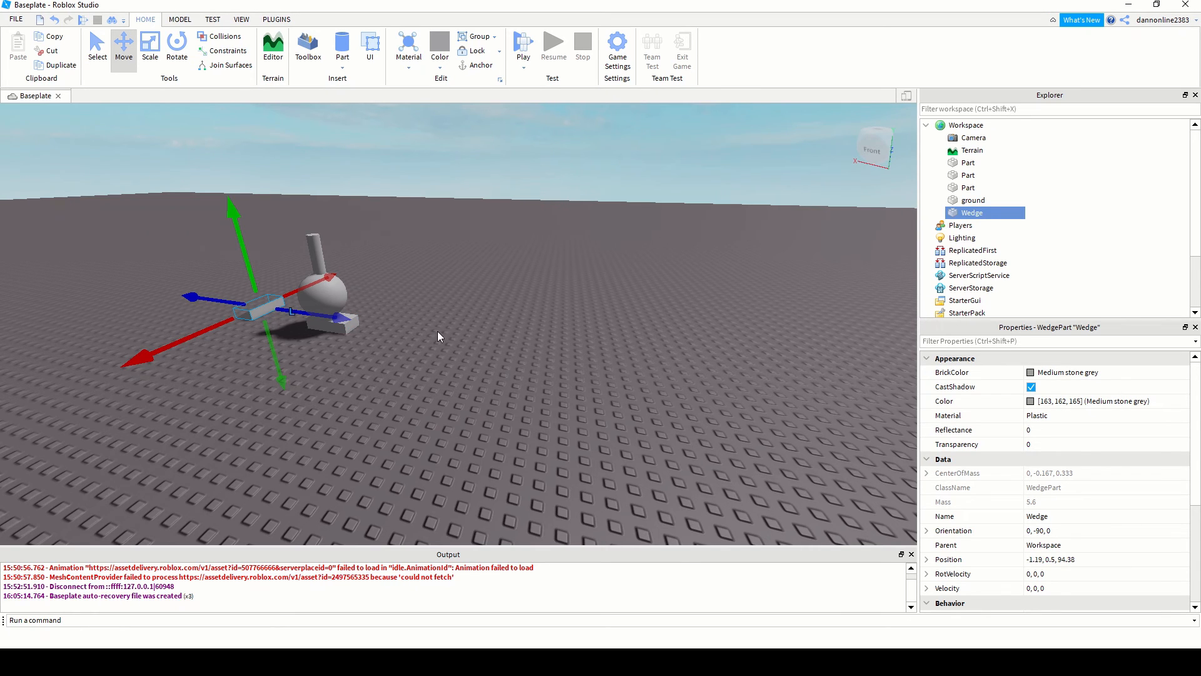
- Set the sphere's color to green, RGB 18, 165, 65
click(320, 292)
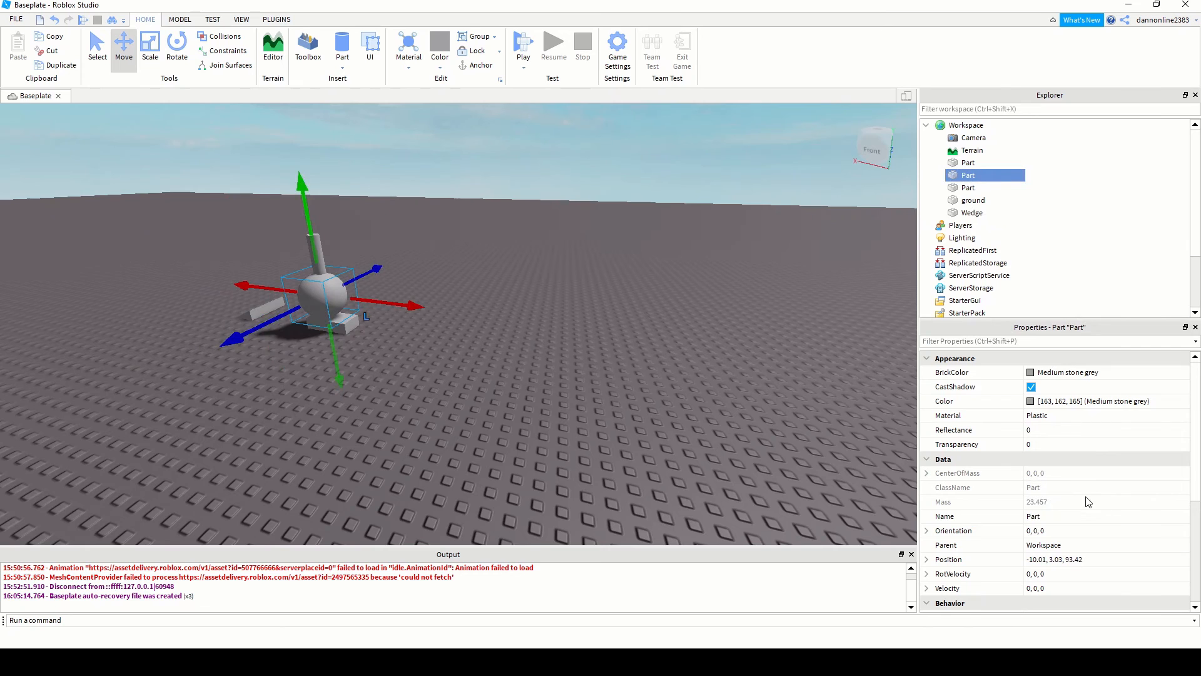
click(1031, 401)
click(714, 274)
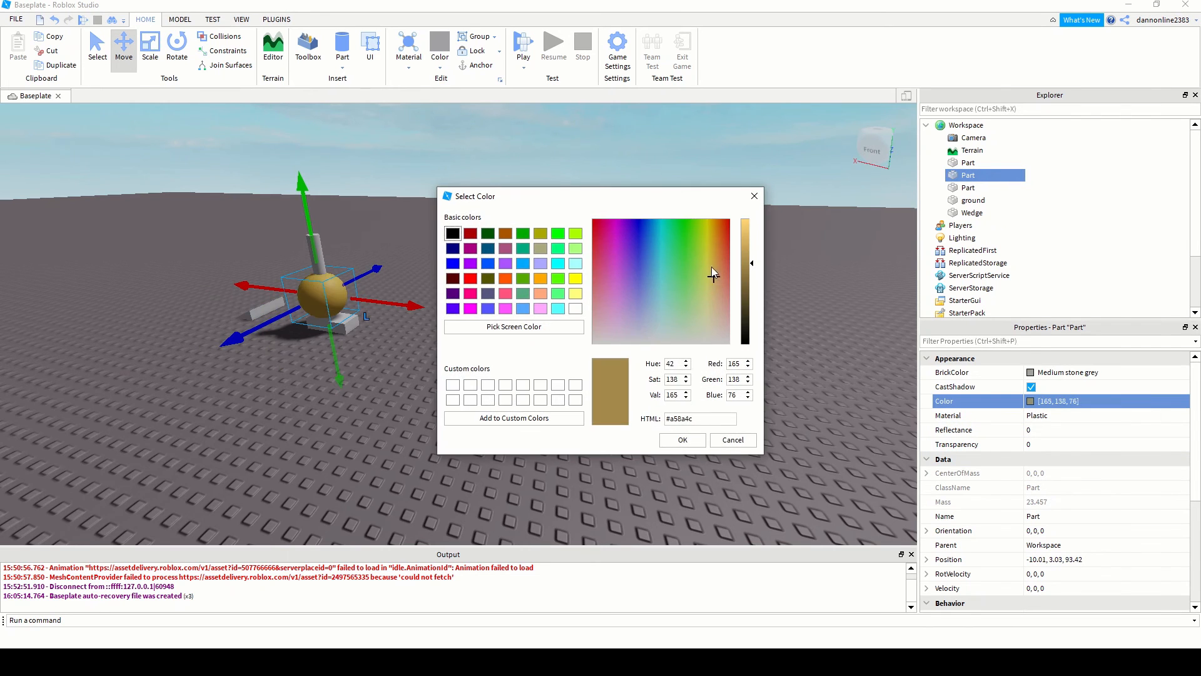
drag(714, 274, 677, 234)
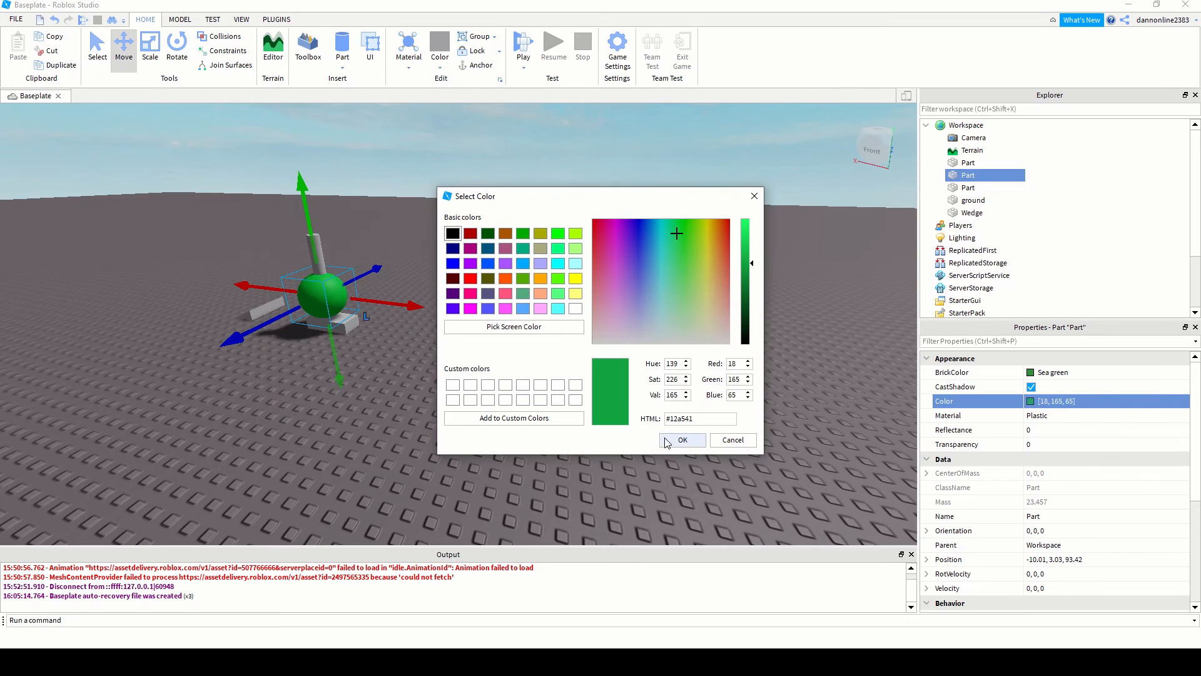
click(694, 443)
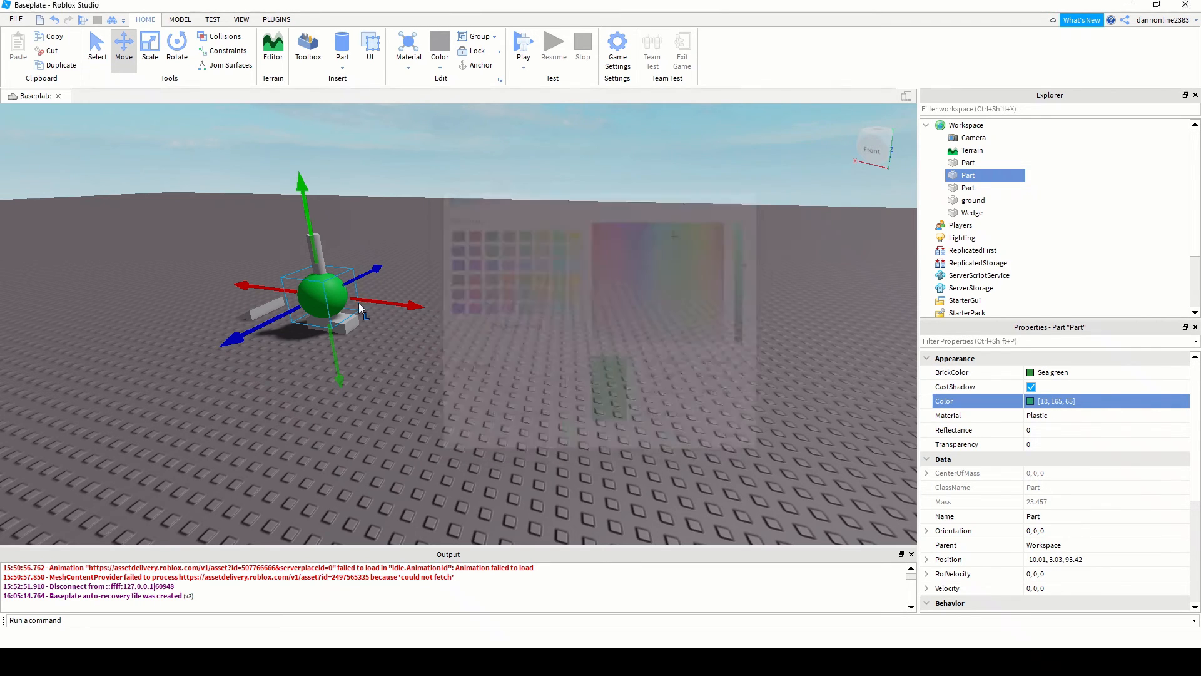
- Set the cylinder's color to black, RGB 0, 0, 0
click(315, 250)
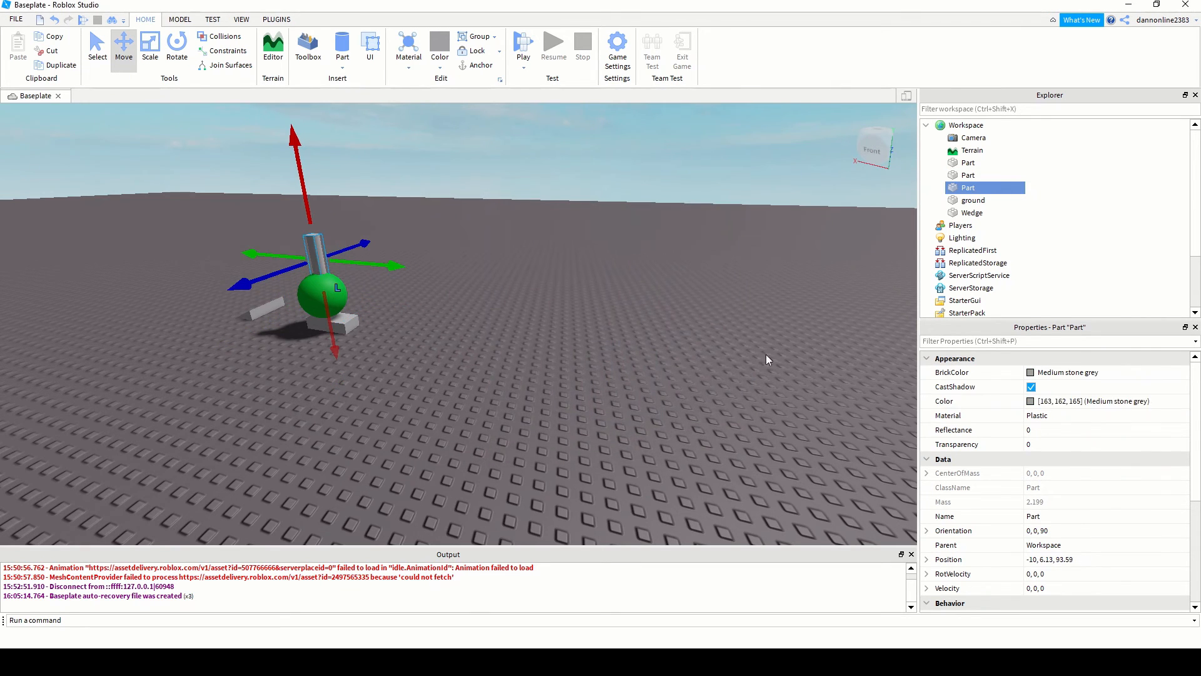
click(1032, 402)
click(703, 308)
drag(747, 267, 764, 371)
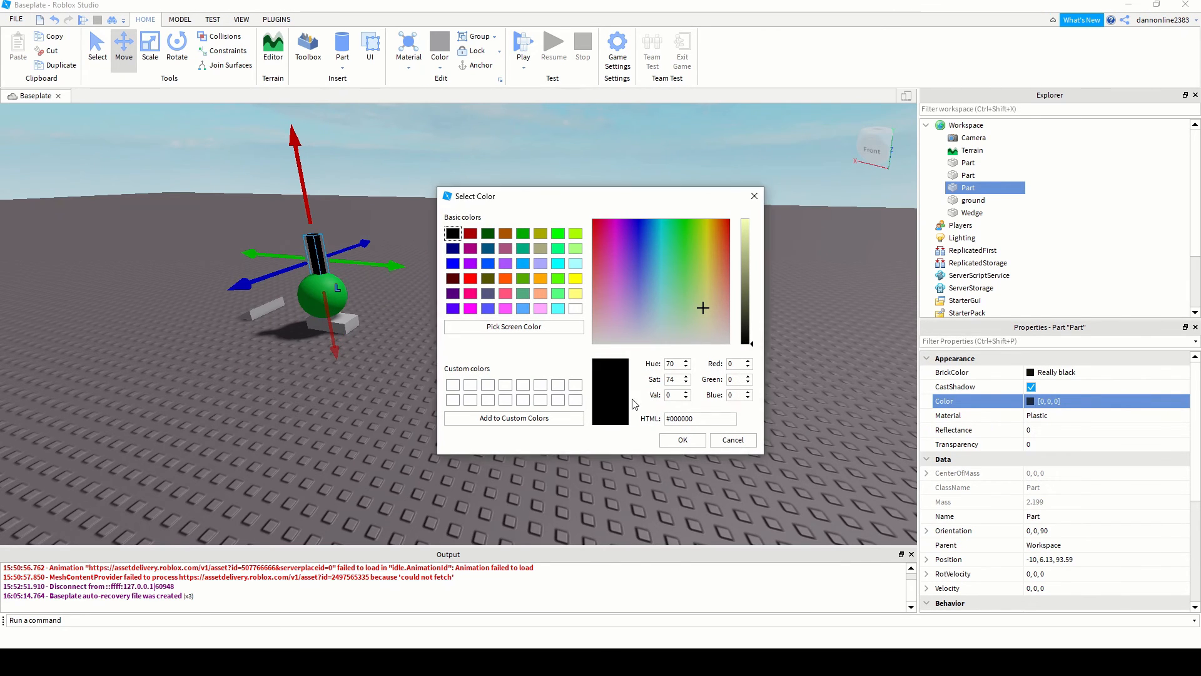
click(682, 440)
- Set the block's color to dark red, RGB 165, 0, 0, and deselect it
click(353, 325)
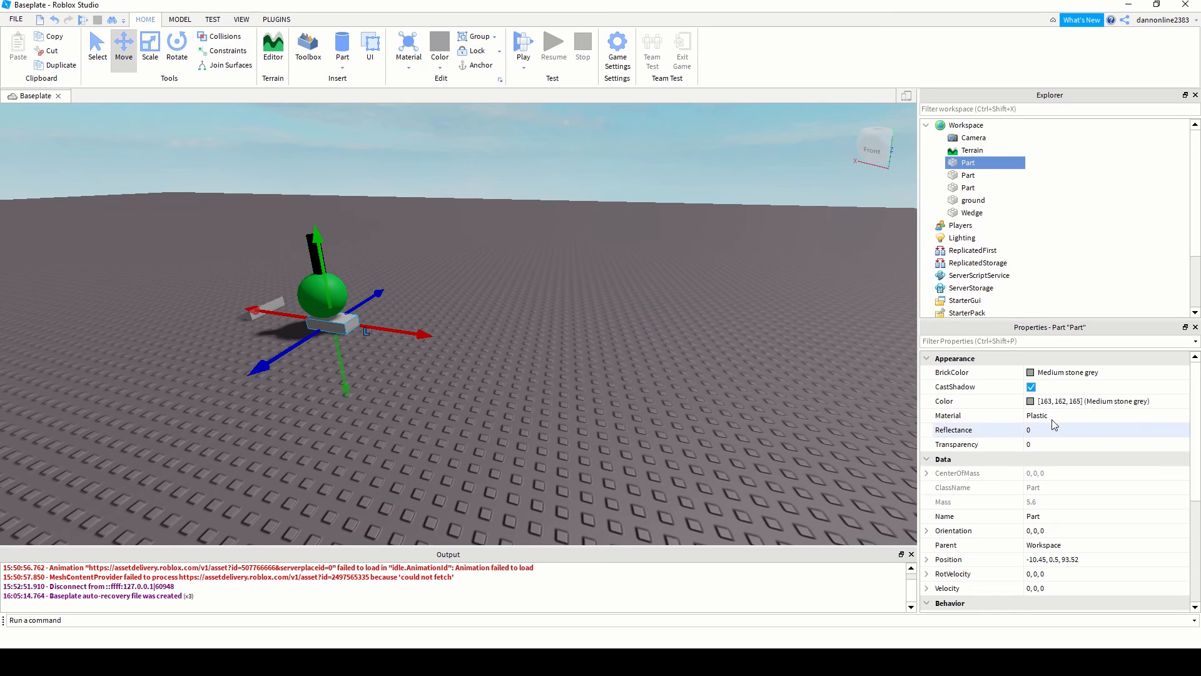
click(1031, 401)
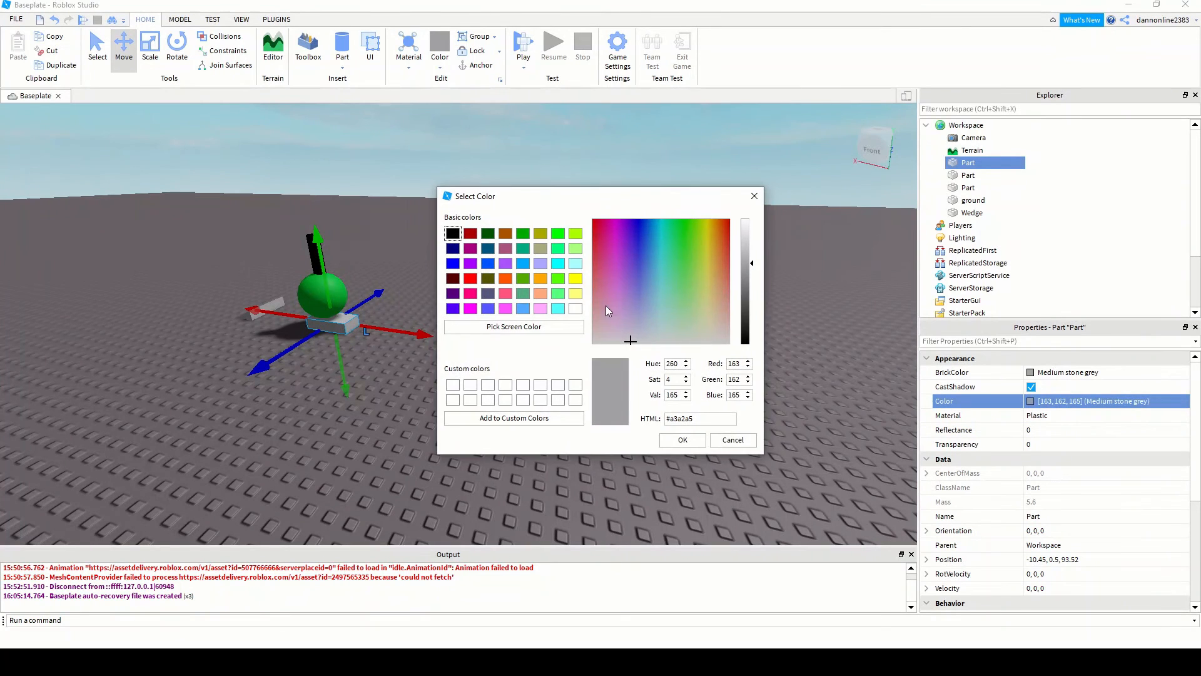
drag(662, 270, 745, 216)
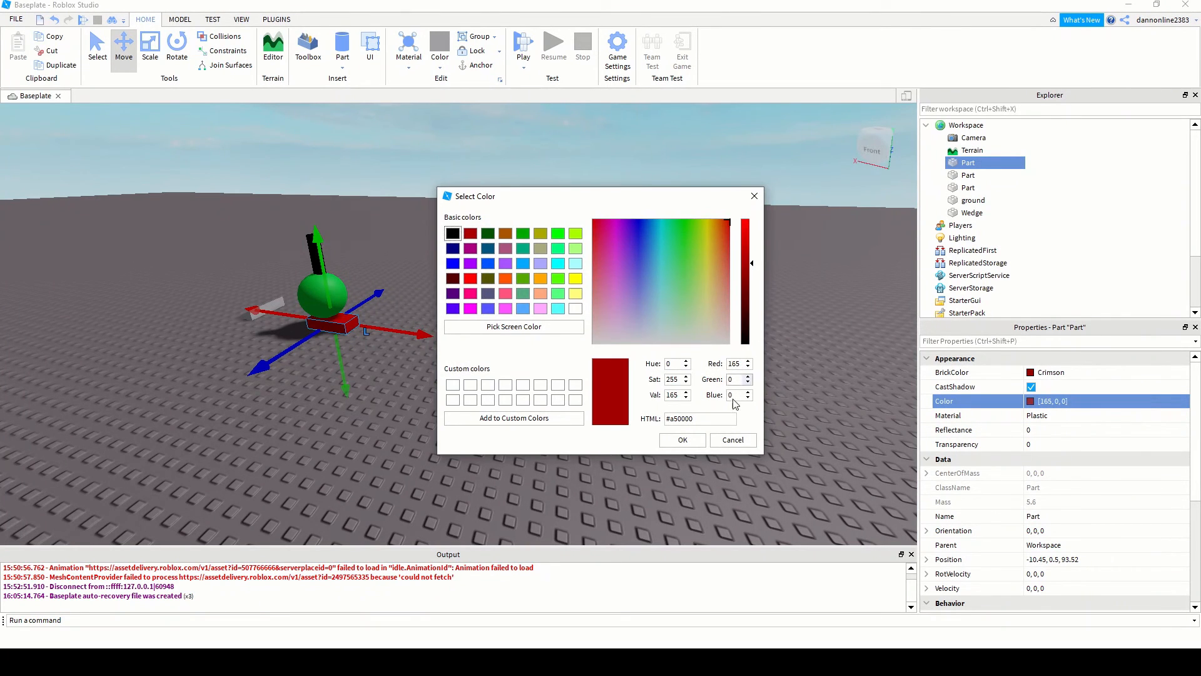
click(697, 440)
click(403, 407)
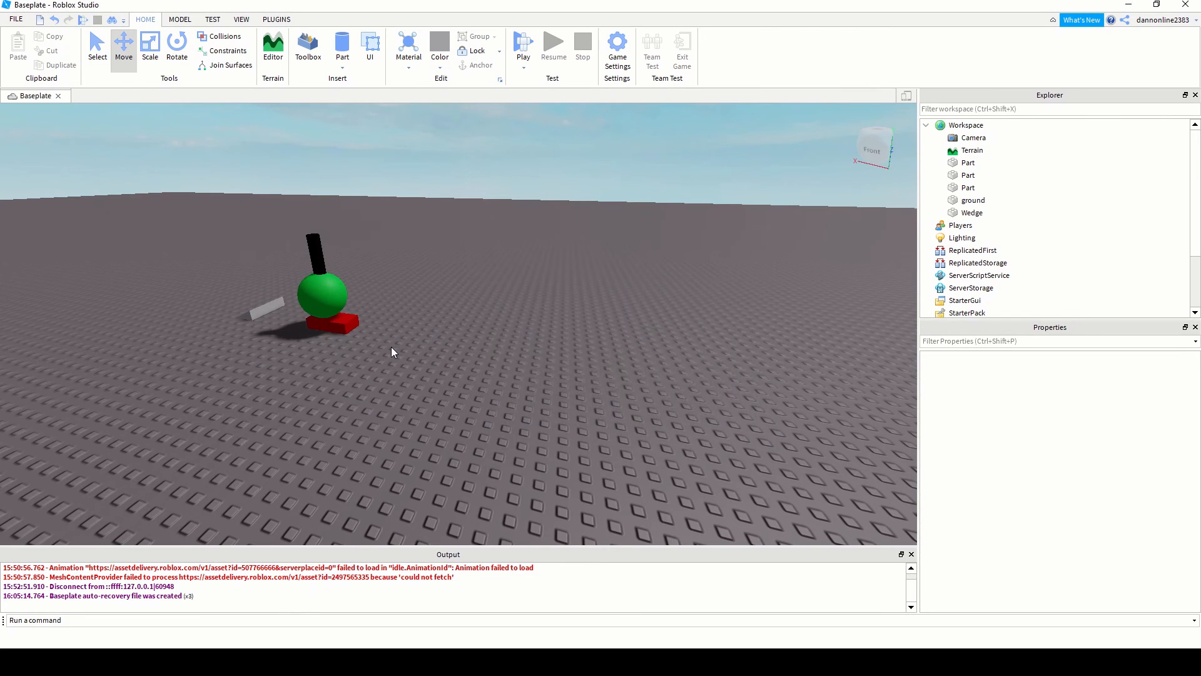
- Raise the green sphere off the block and shift it sideways above the wedge, to about -5.4, 9.47, 93.42
scroll(391, 348, up, 3)
middle_drag(392, 347, 403, 342)
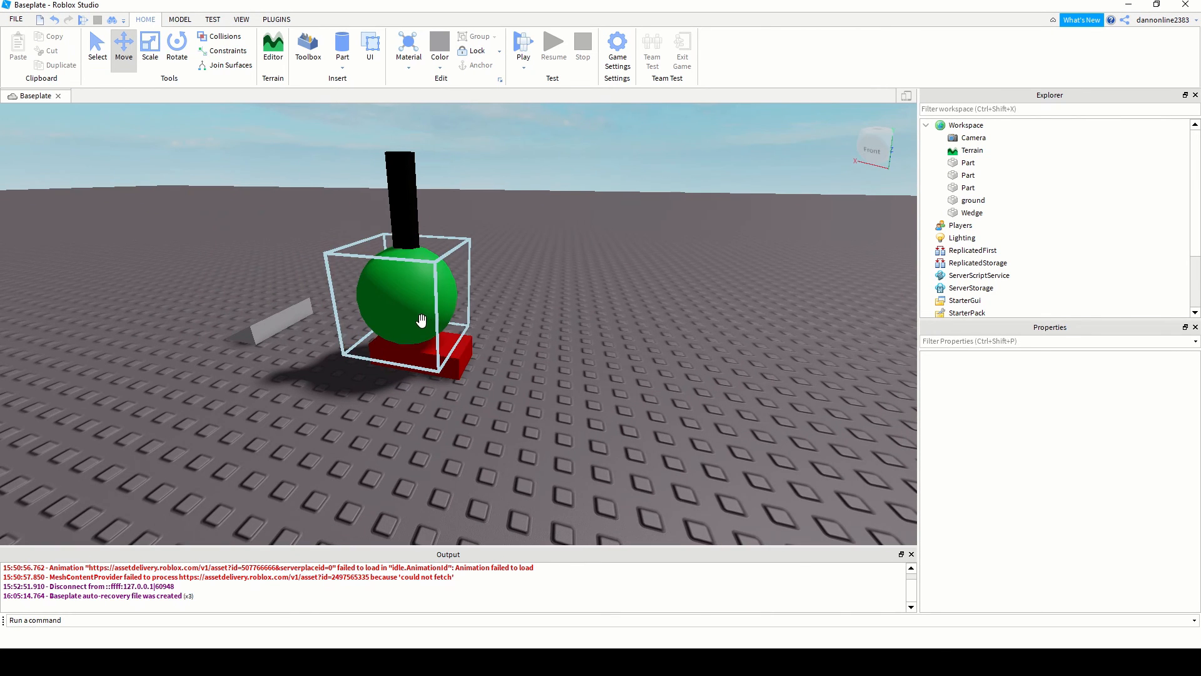
scroll(529, 347, down, 5)
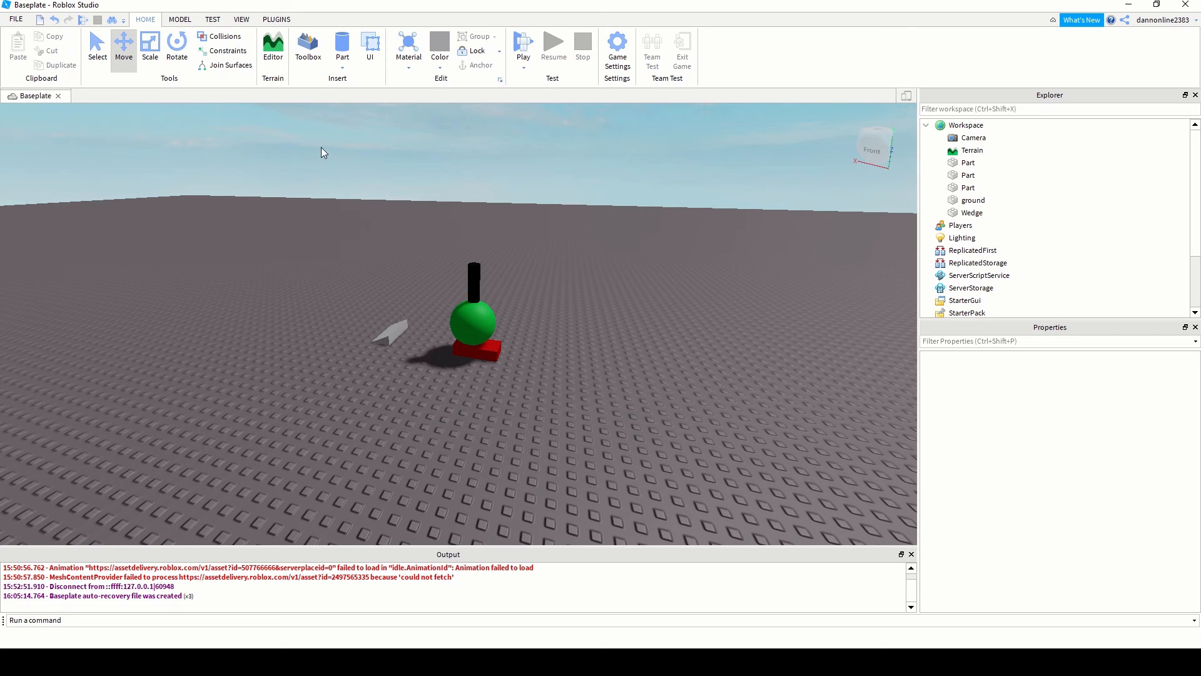
click(491, 322)
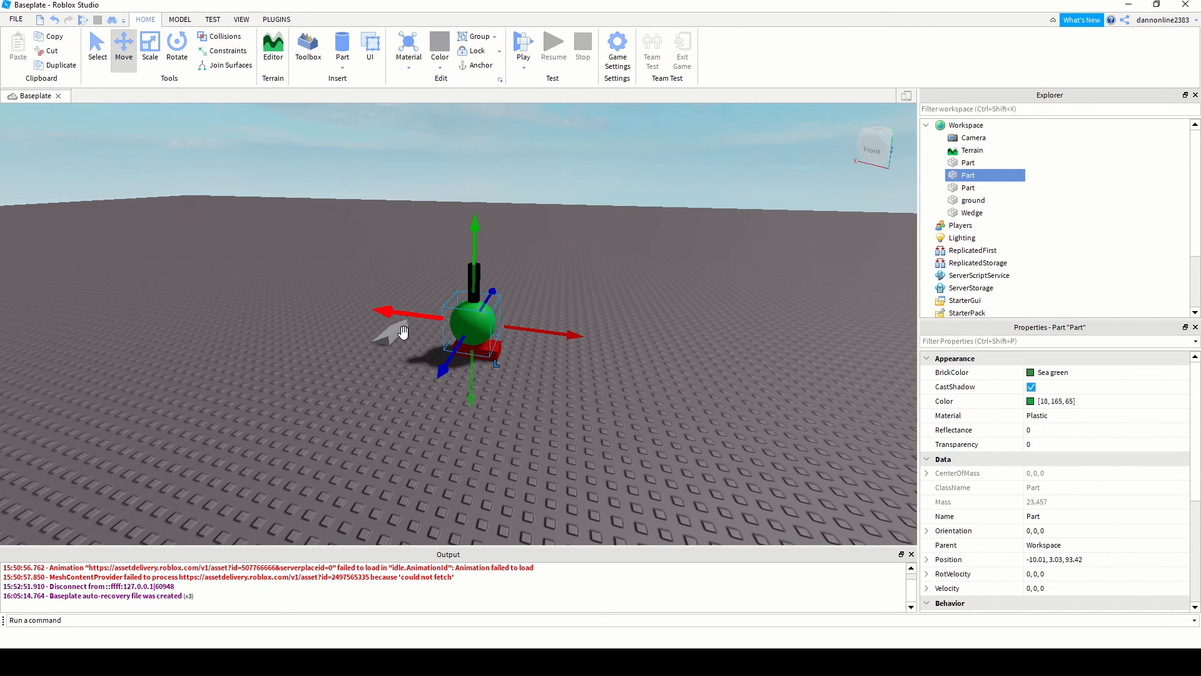
scroll(1076, 507, down, 3)
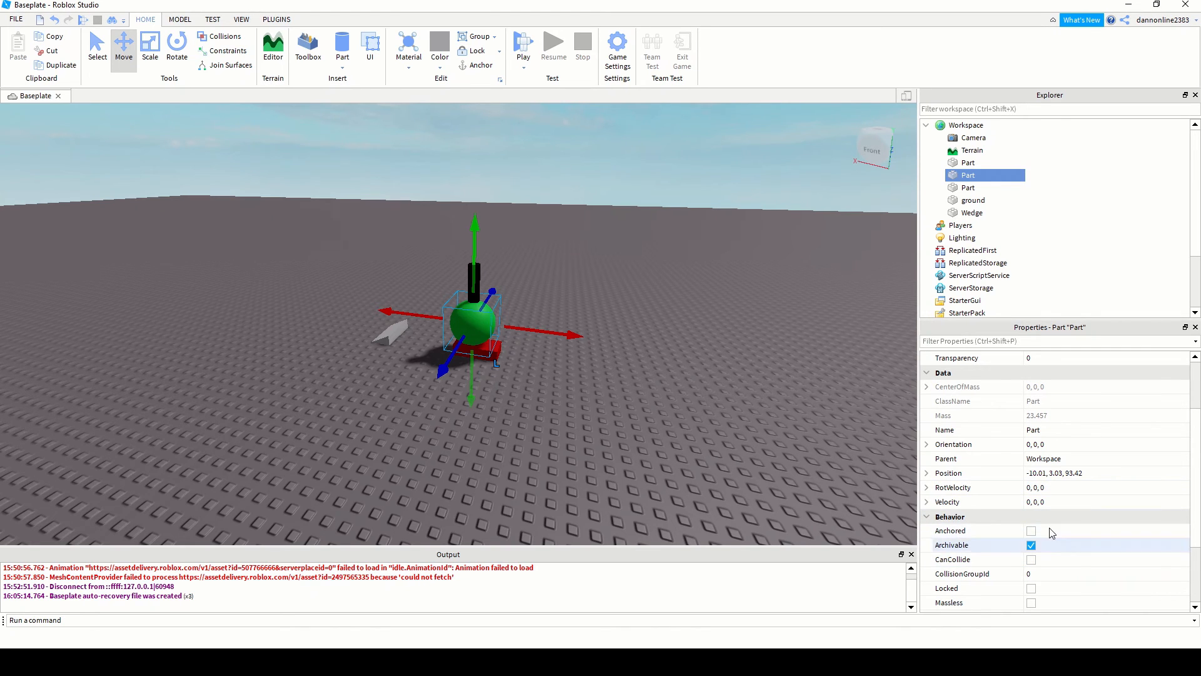
scroll(472, 373, up, 3)
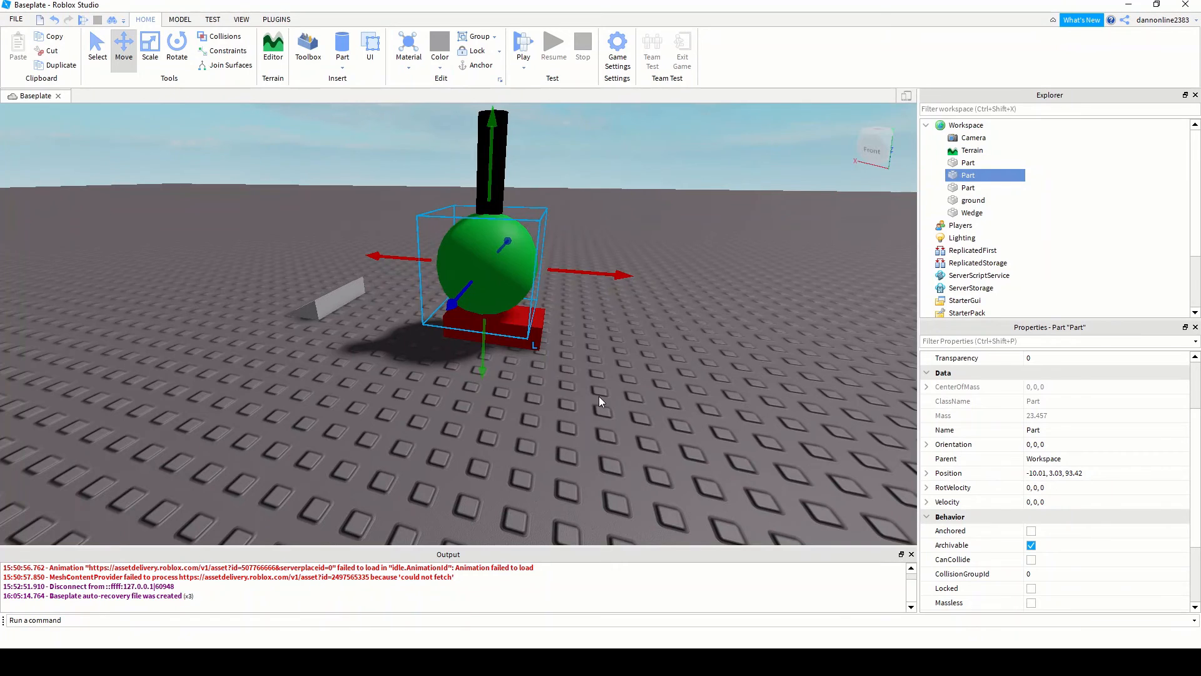
middle_drag(598, 383, 599, 388)
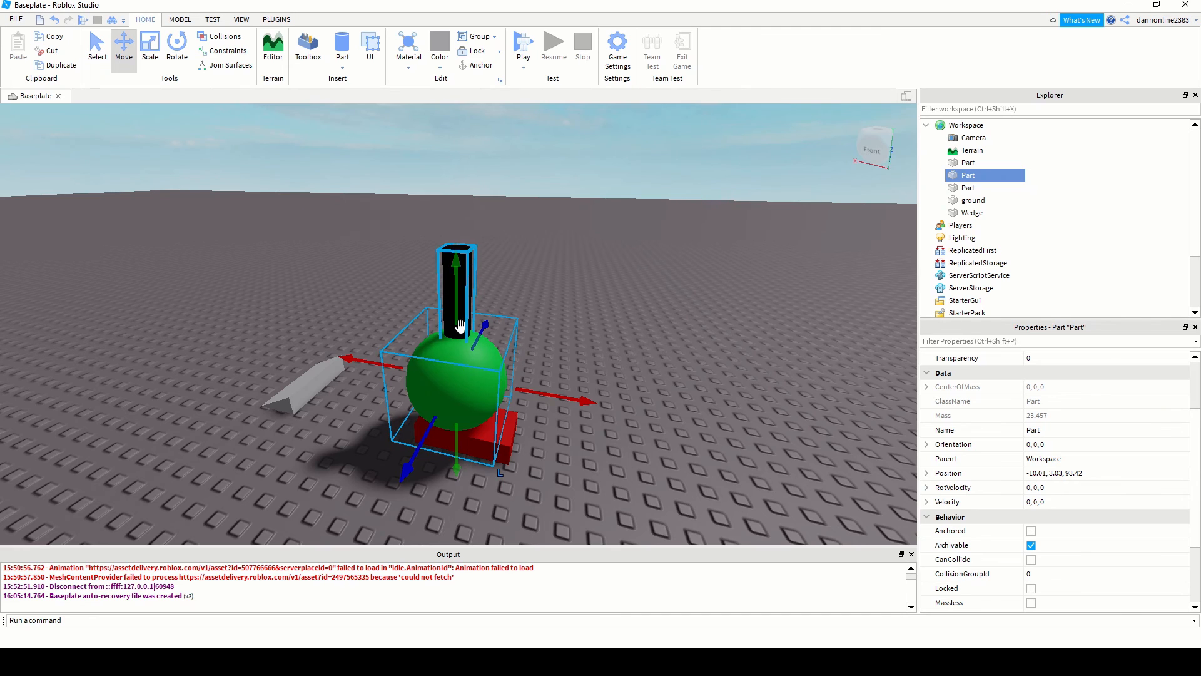
drag(460, 325, 463, 150)
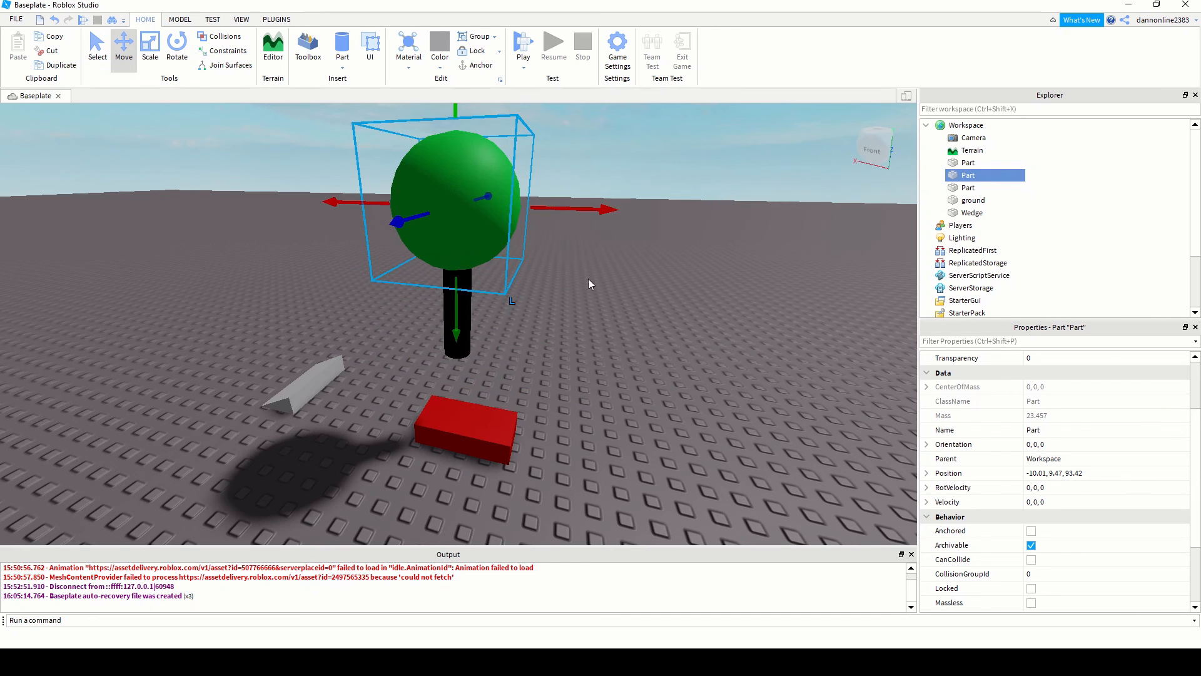
drag(572, 210, 432, 205)
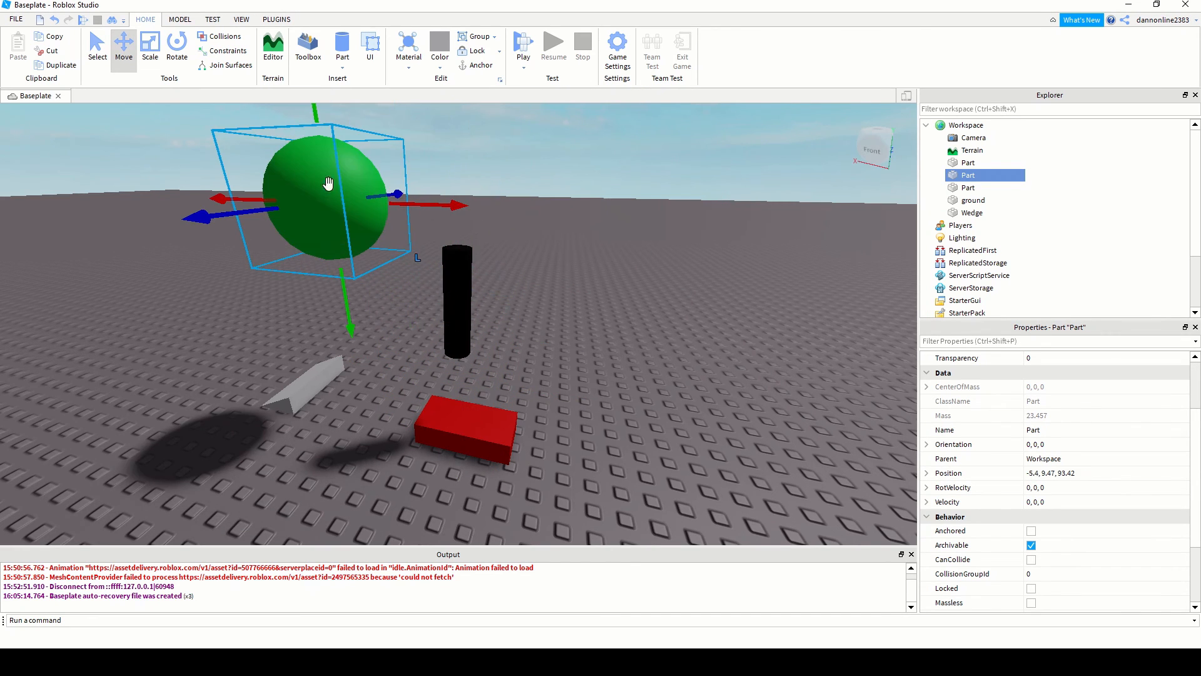
- Run the physics simulation without a player character to watch the raised, non-colliding sphere, and stop it
scroll(373, 351, down, 3)
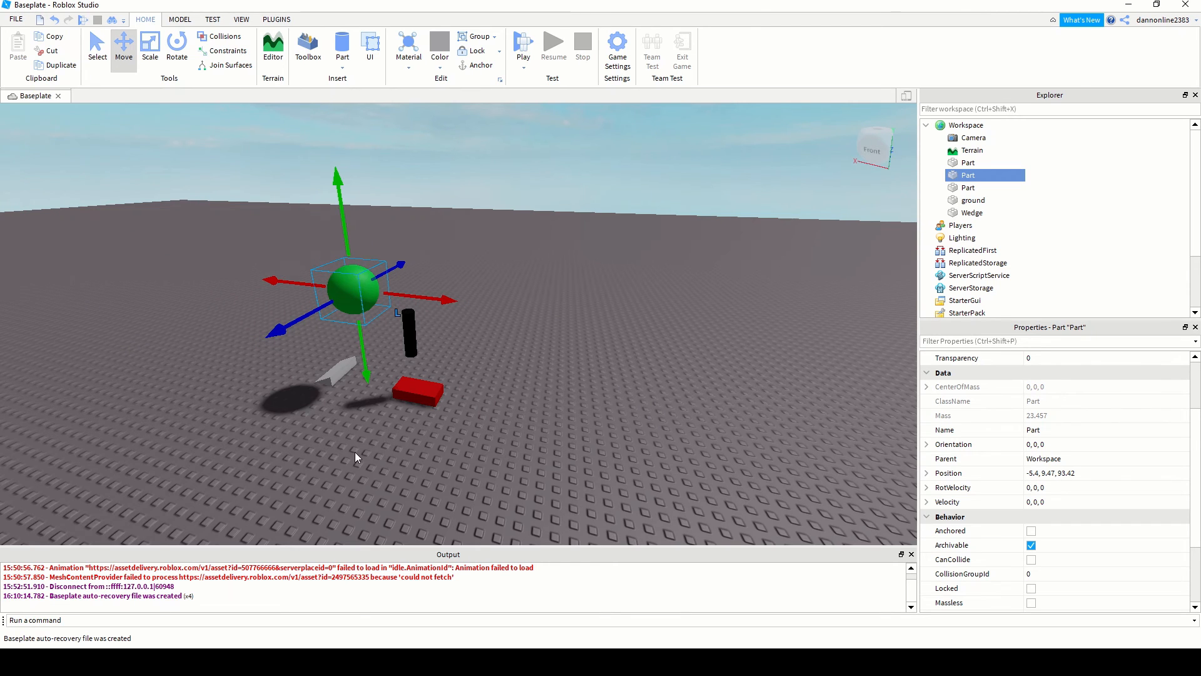
scroll(433, 424, up, 5)
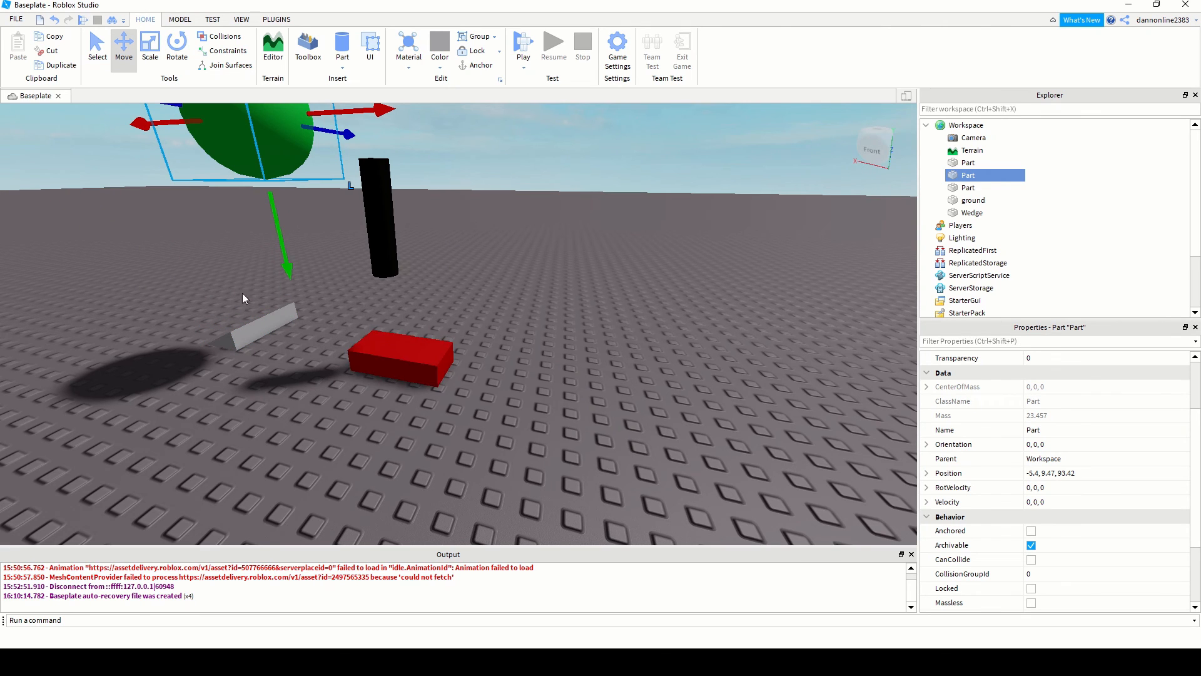
scroll(282, 382, down, 4)
middle_drag(284, 402, 302, 409)
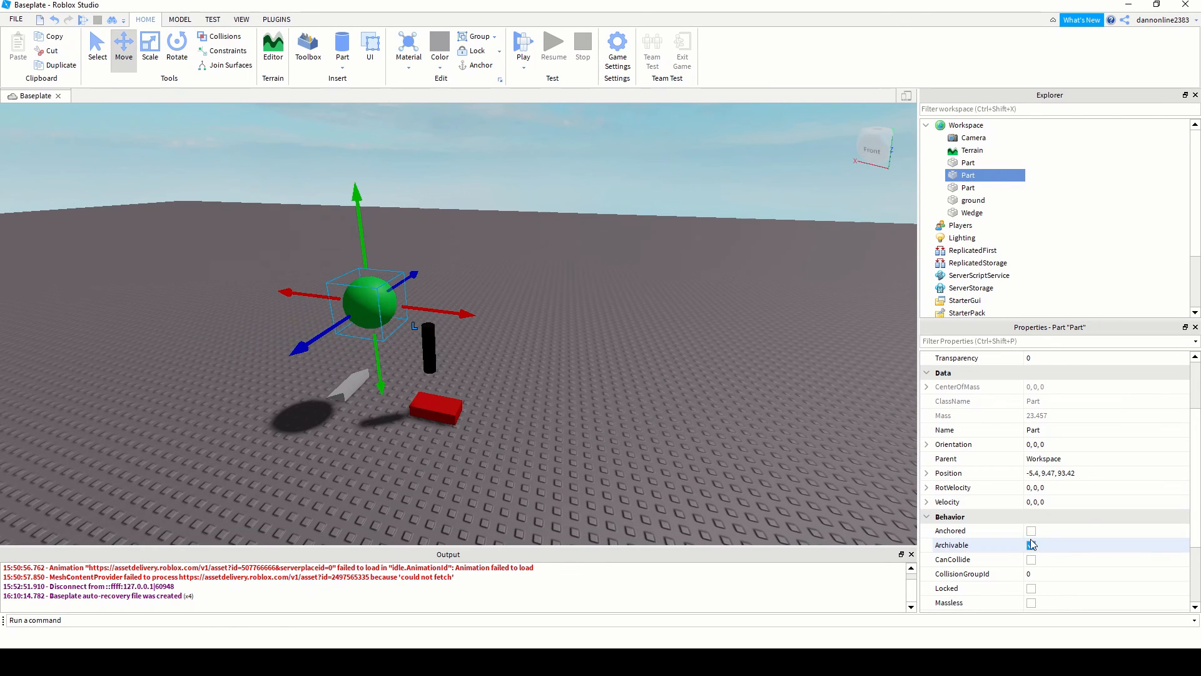
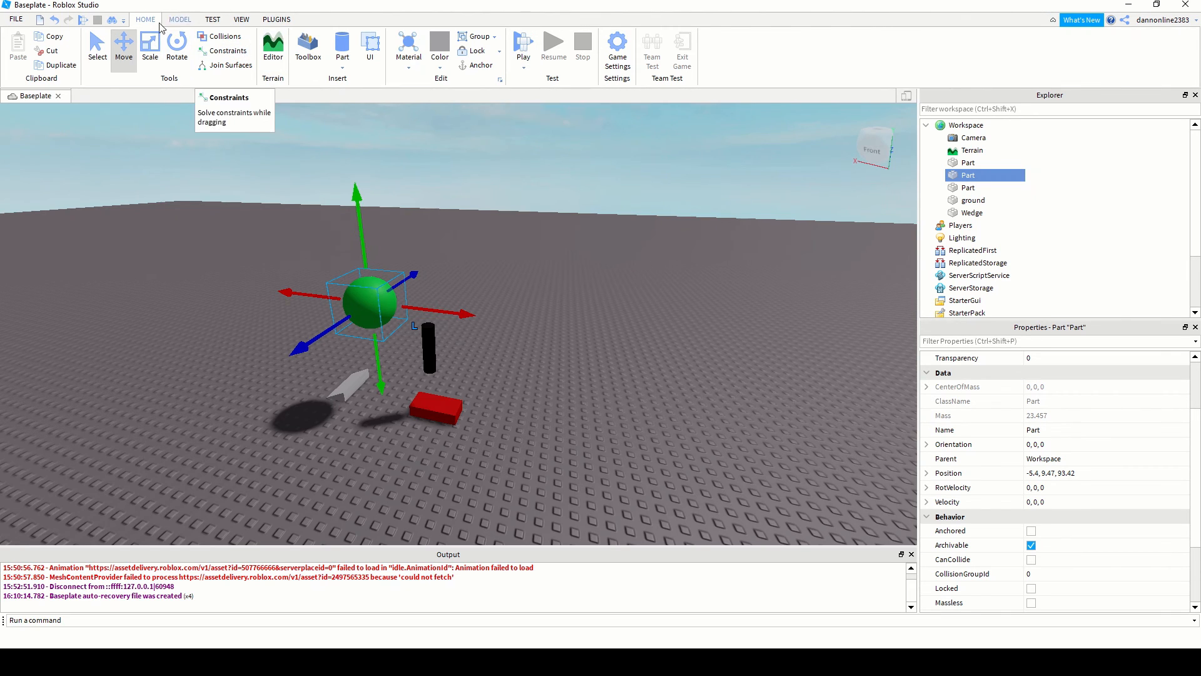
click(524, 66)
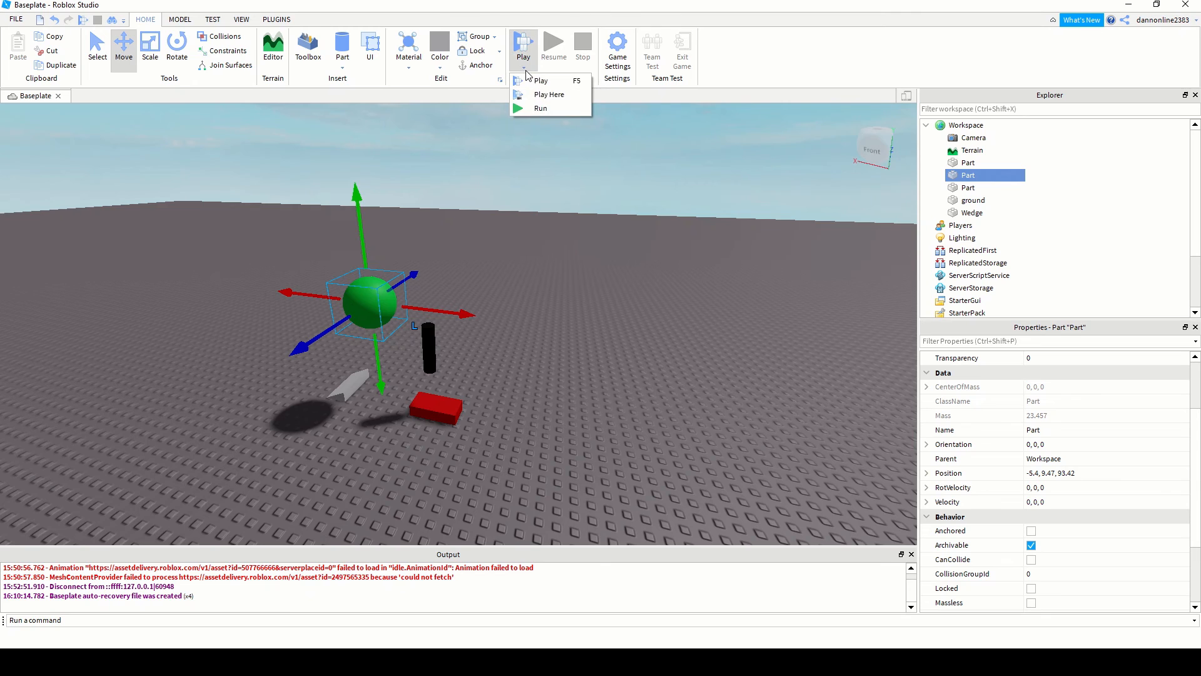
click(539, 109)
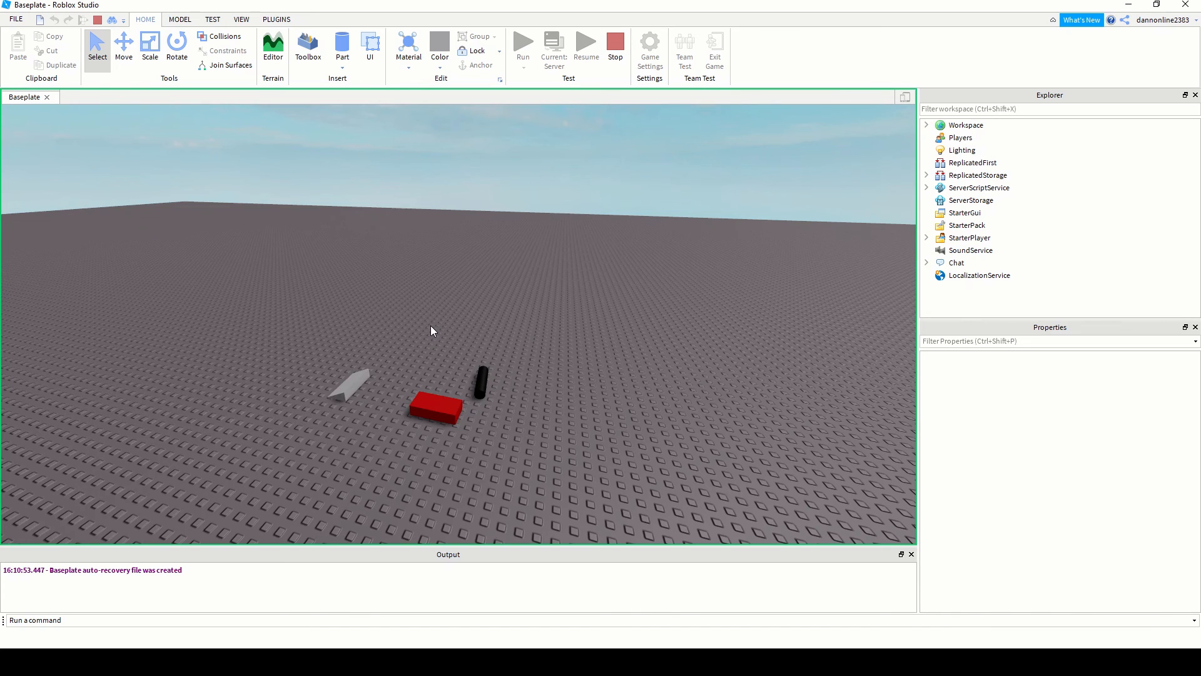
key(shift+F5)
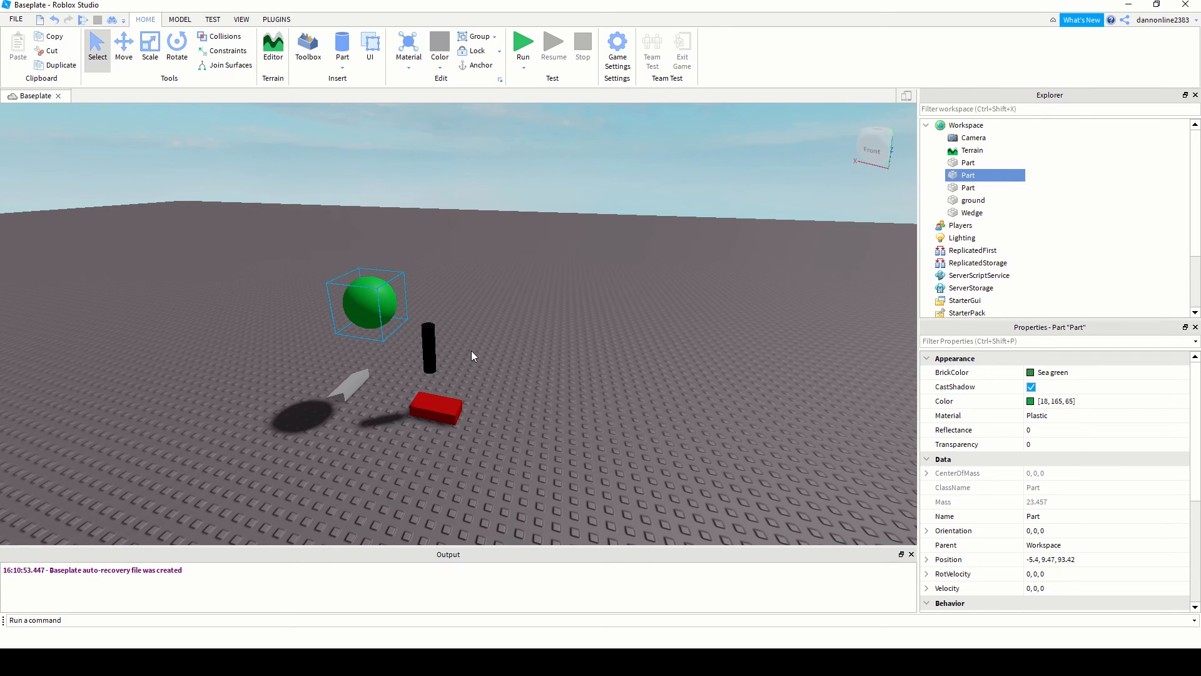
- Enable CanCollide on the green sphere and test it with a run of the physics simulation
scroll(1051, 500, down, 5)
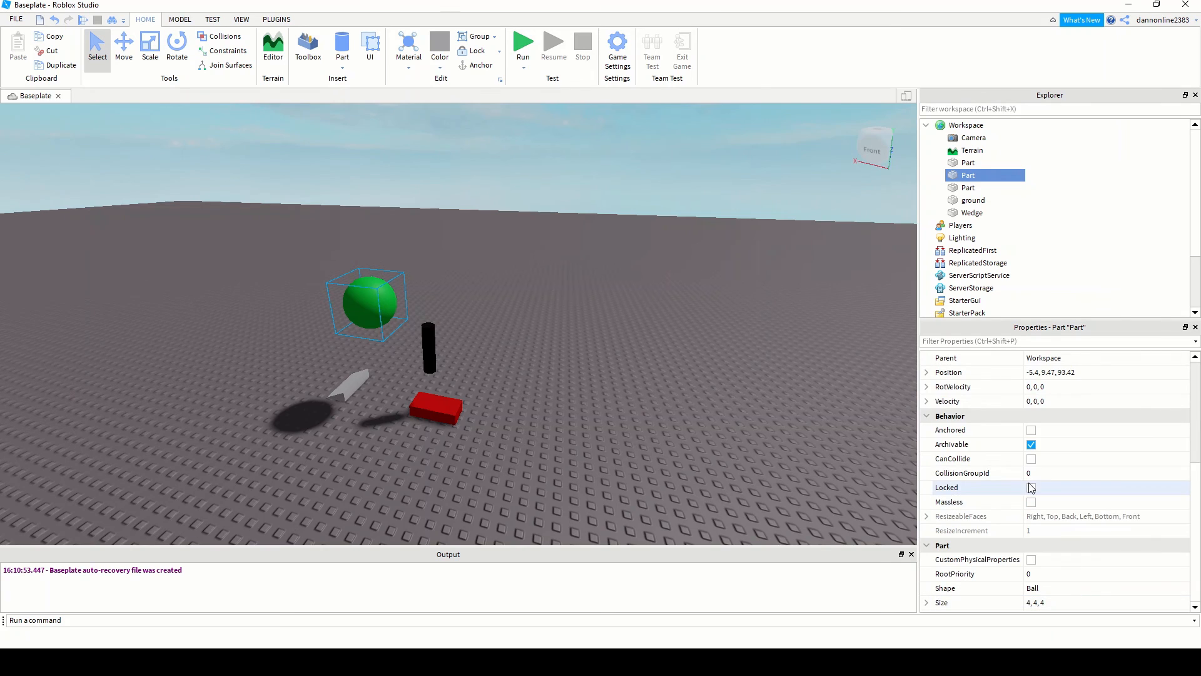
click(1024, 458)
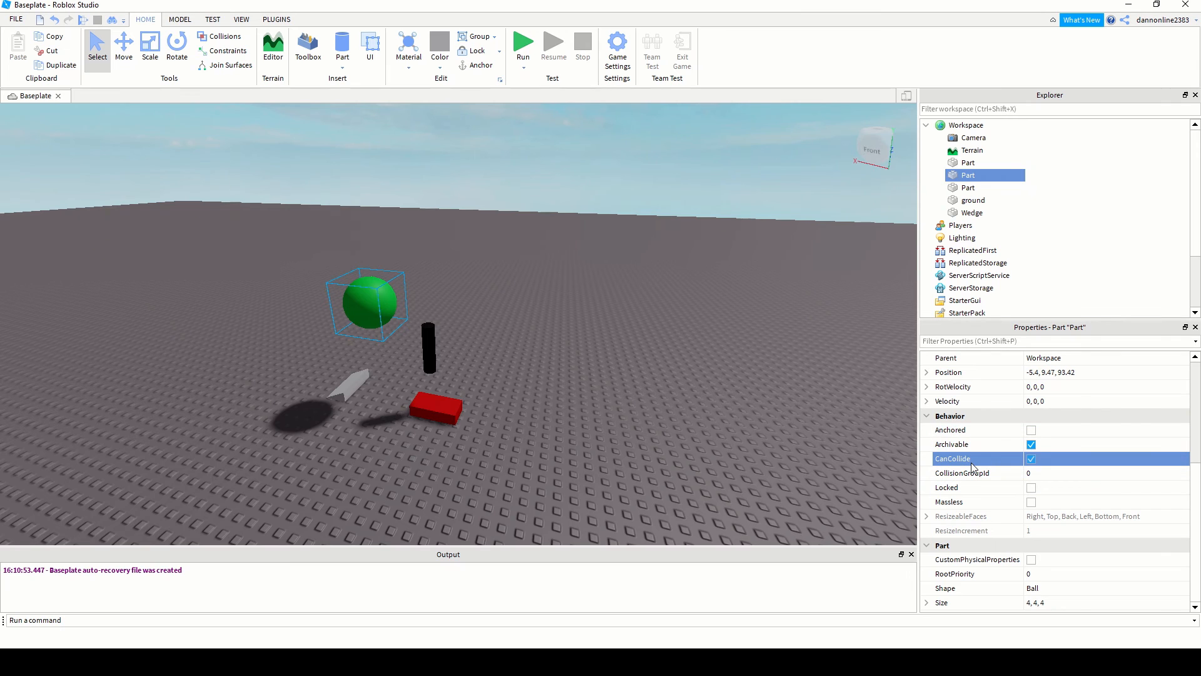
click(523, 45)
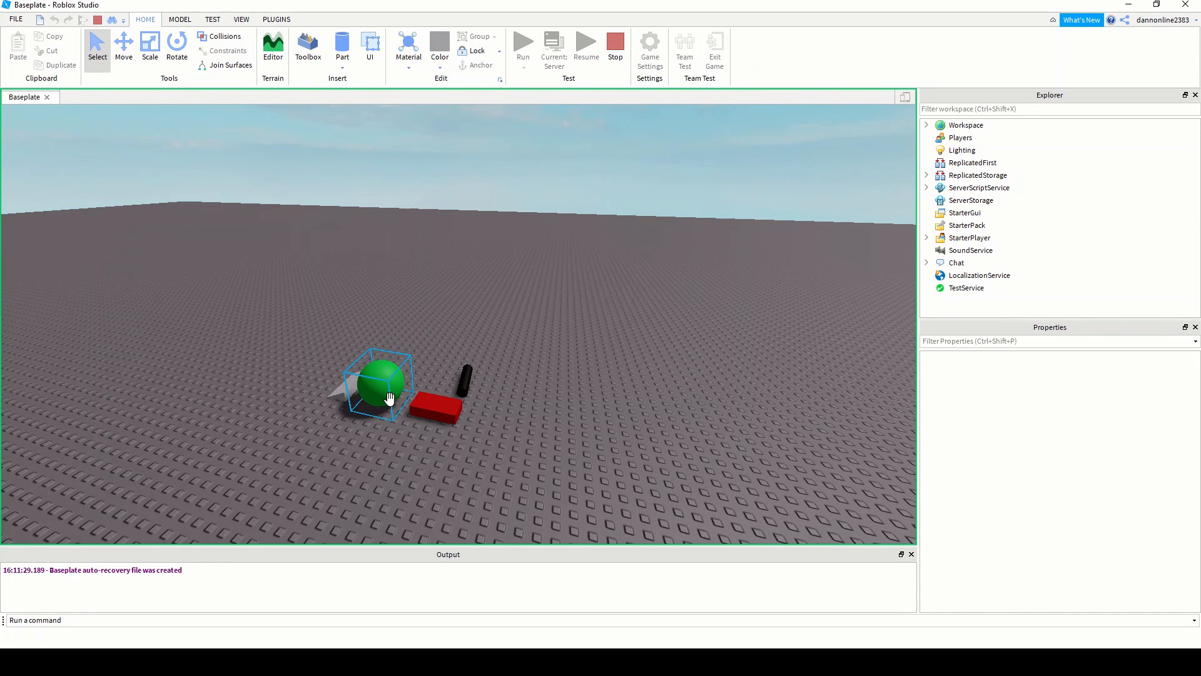
click(622, 47)
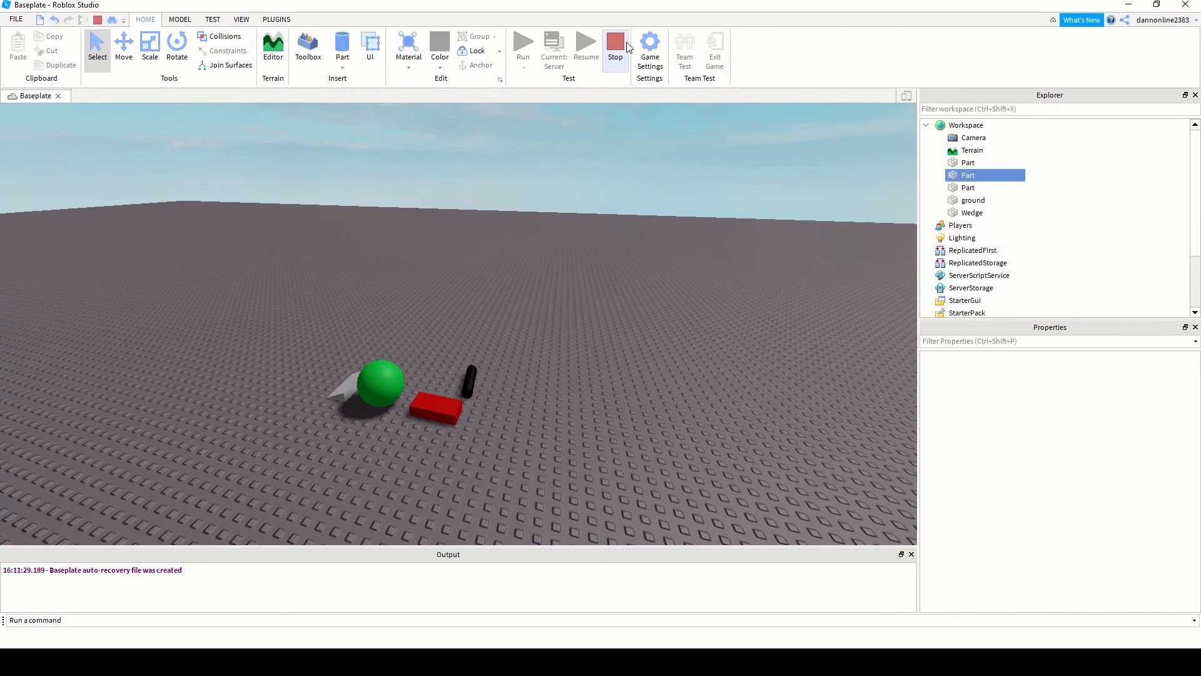
- Anchor the green sphere in mid-air and test it in a simulation run, viewing it from several angles
scroll(1028, 479, down, 4)
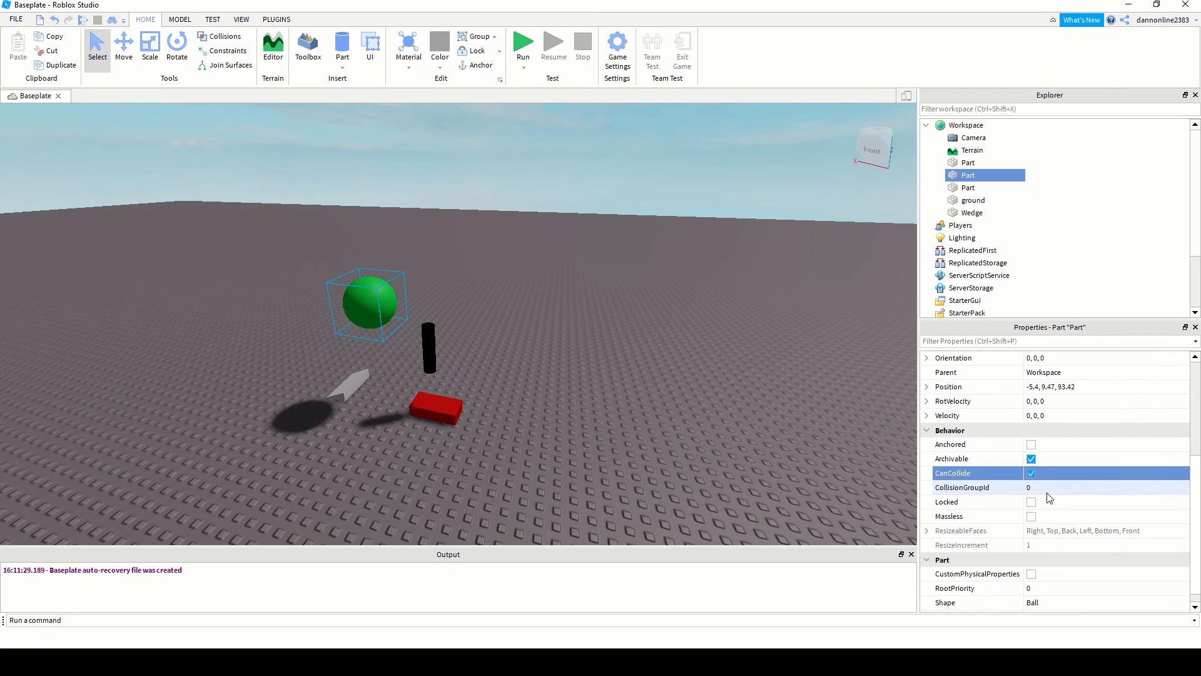
click(1032, 444)
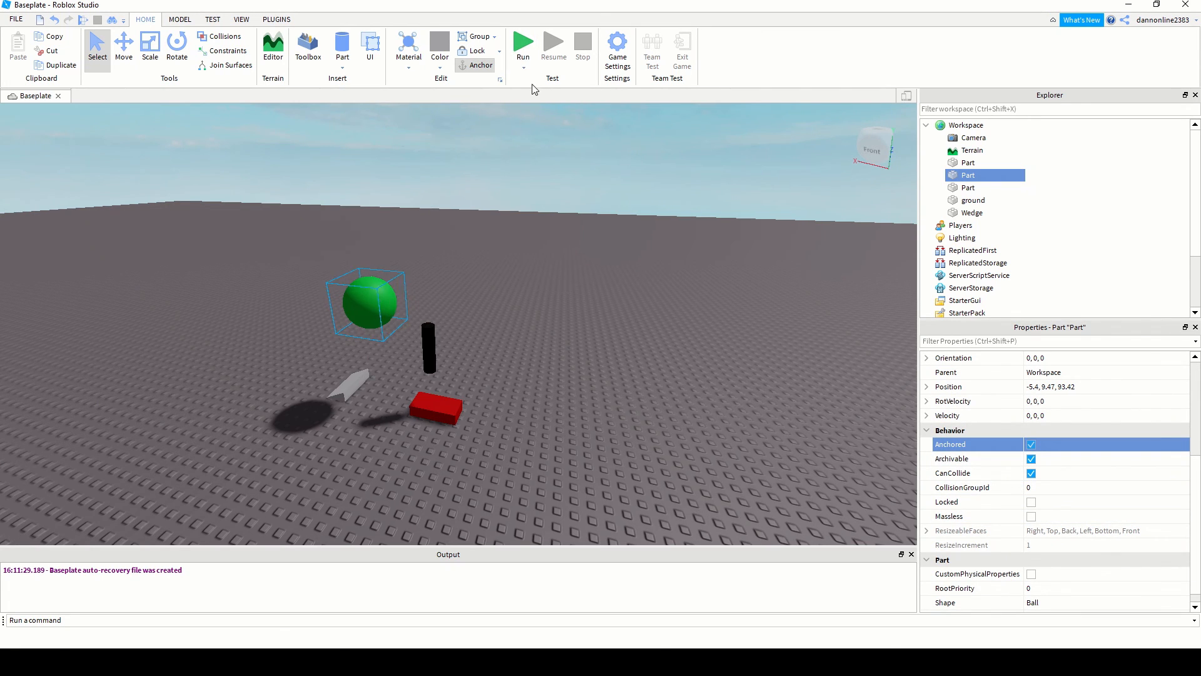
click(524, 50)
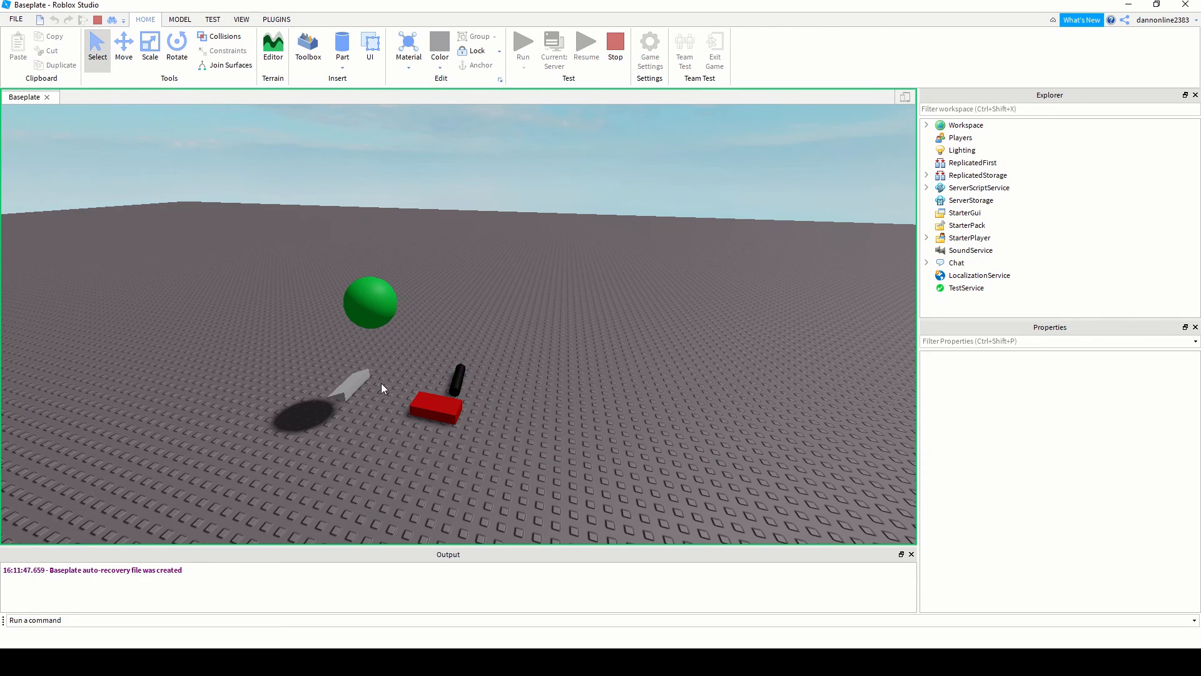
right_drag(293, 358, 292, 357)
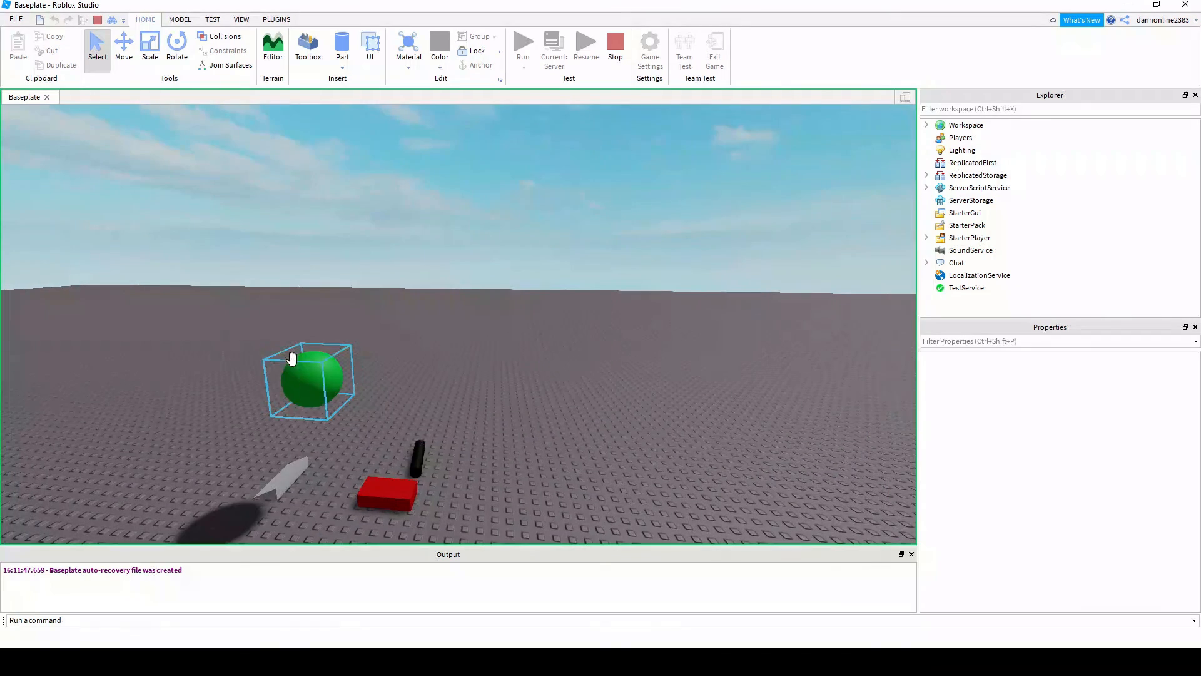
mouse_move(303, 432)
middle_down()
mouse_move(349, 411)
mouse_move(336, 392)
mouse_move(317, 402)
mouse_move(340, 425)
mouse_move(306, 426)
mouse_move(304, 411)
middle_up()
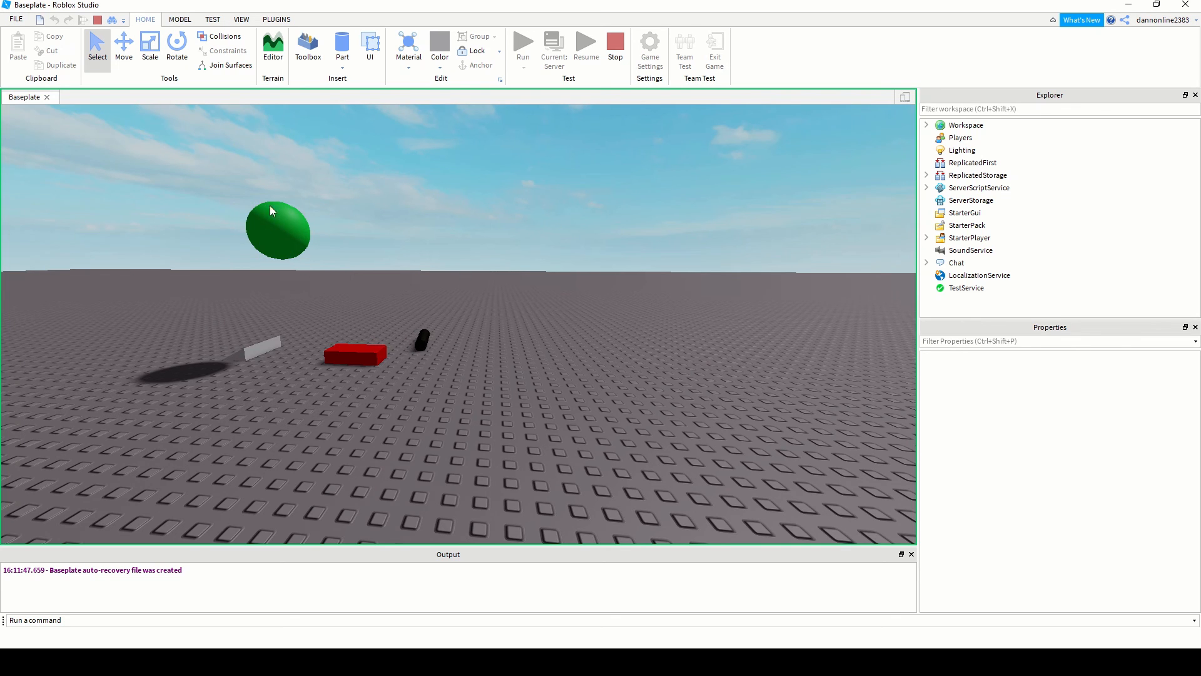
middle_drag(305, 438, 311, 402)
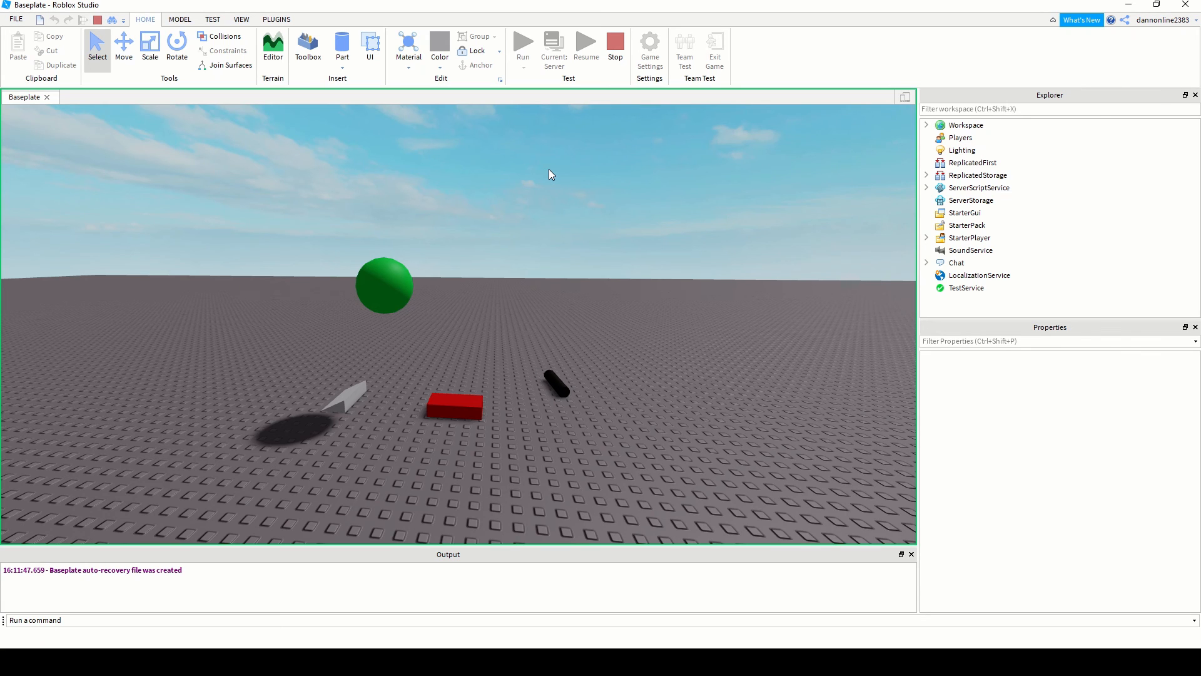
key(shift+F5)
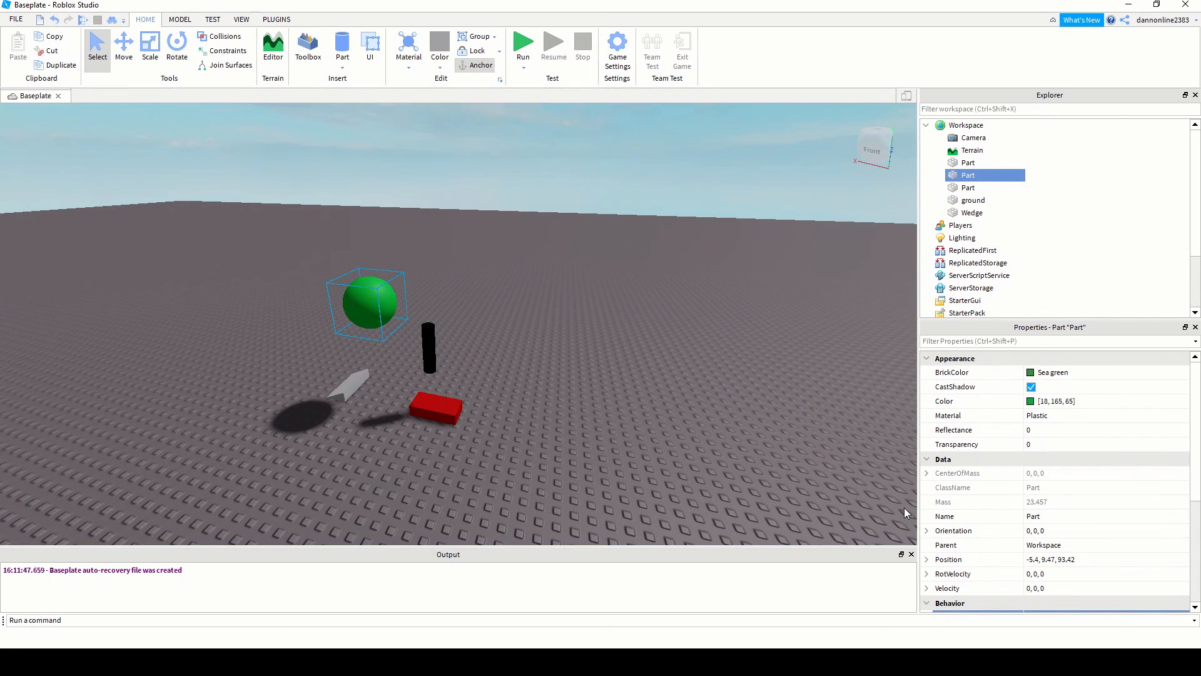
- Review the sphere's behavior and part properties and open its Size value
scroll(1008, 526, down, 3)
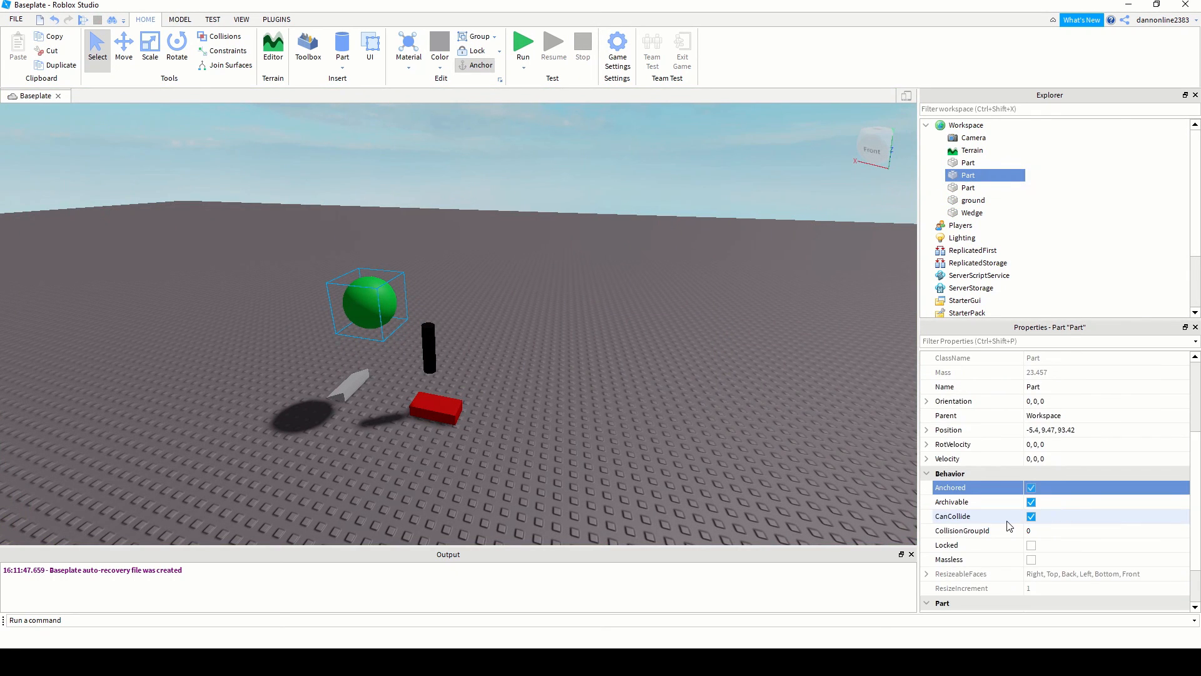
scroll(1008, 525, down, 2)
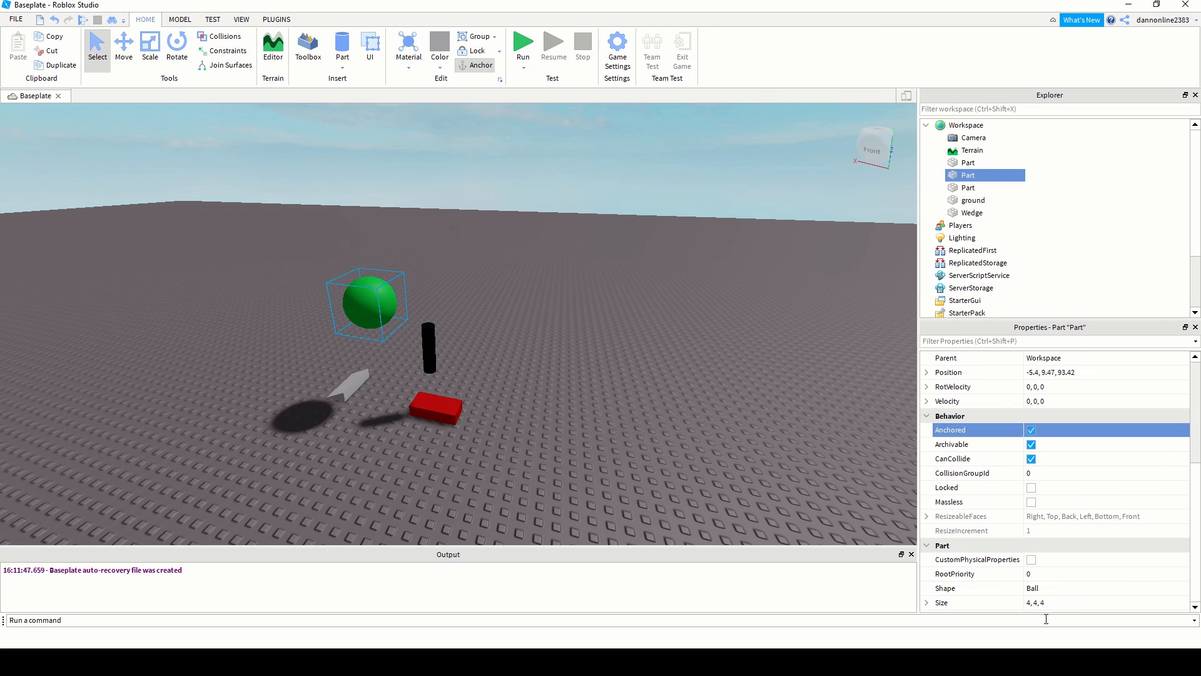
click(1036, 603)
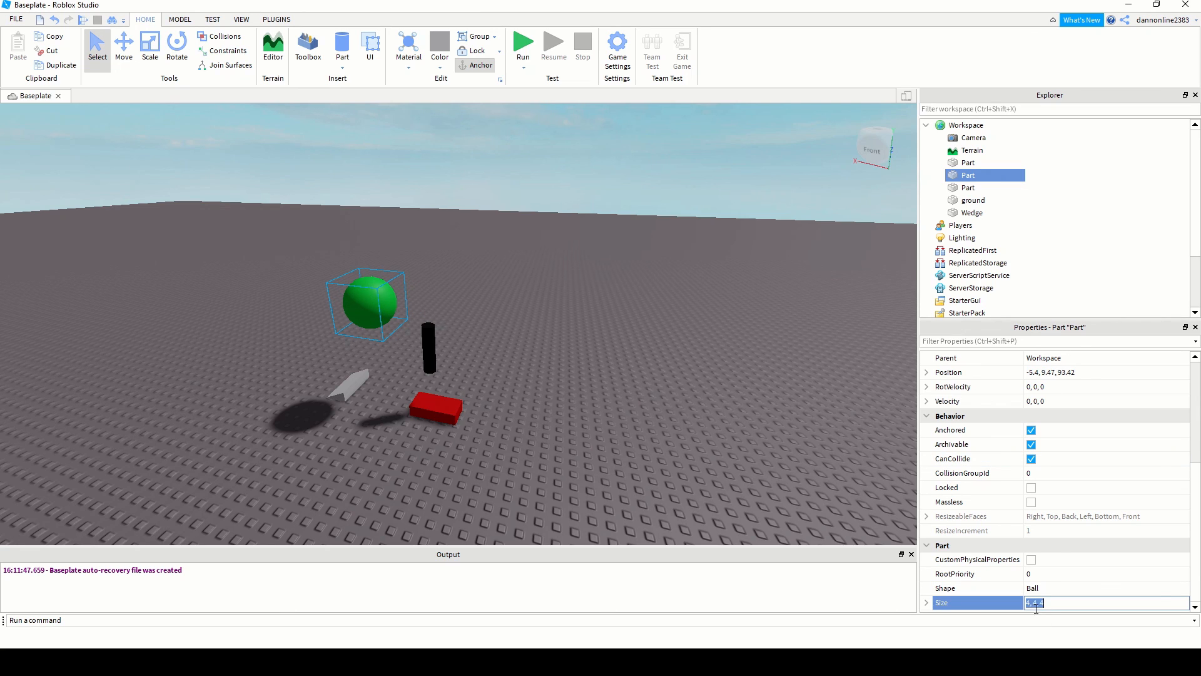
click(371, 314)
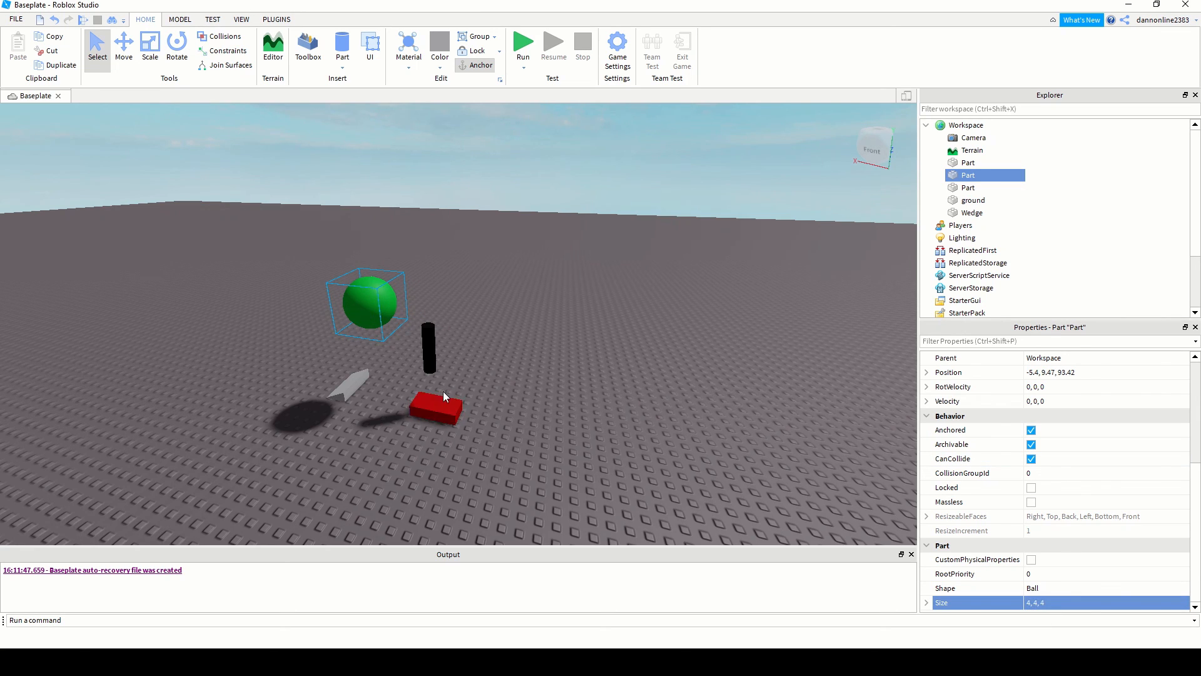
scroll(442, 397, up, 5)
scroll(442, 400, down, 5)
middle_drag(476, 434, 511, 428)
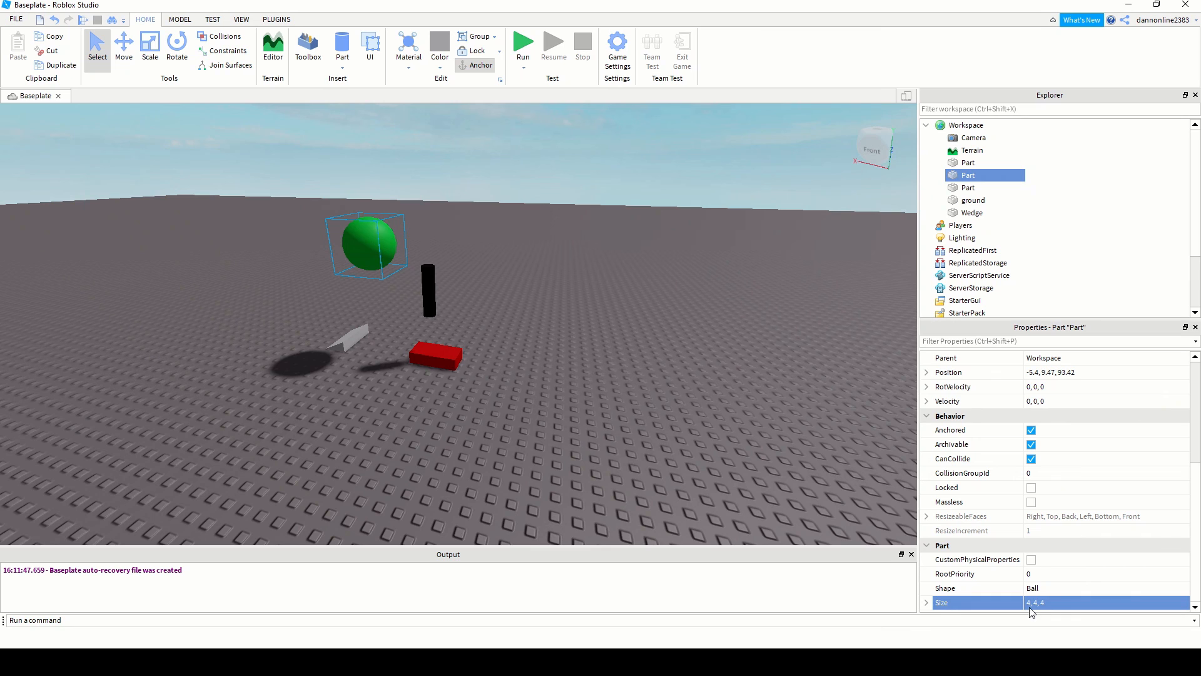
- Compare the Size property of the red block with that of the green sphere
click(438, 356)
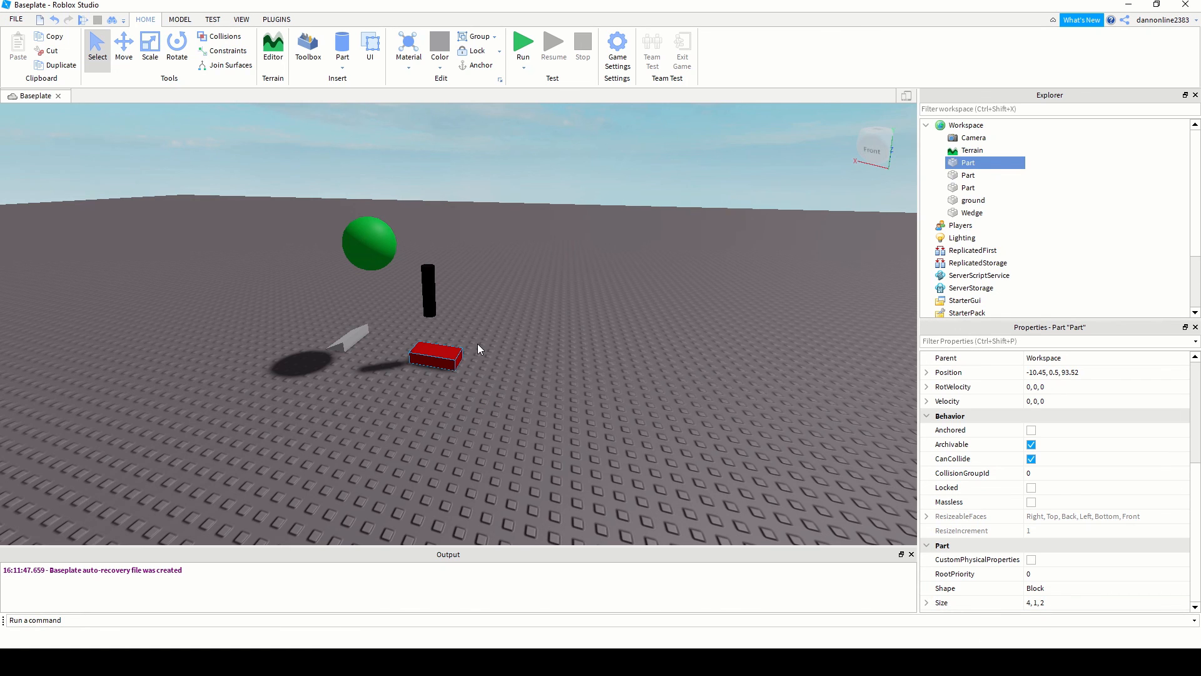
scroll(475, 352, up, 5)
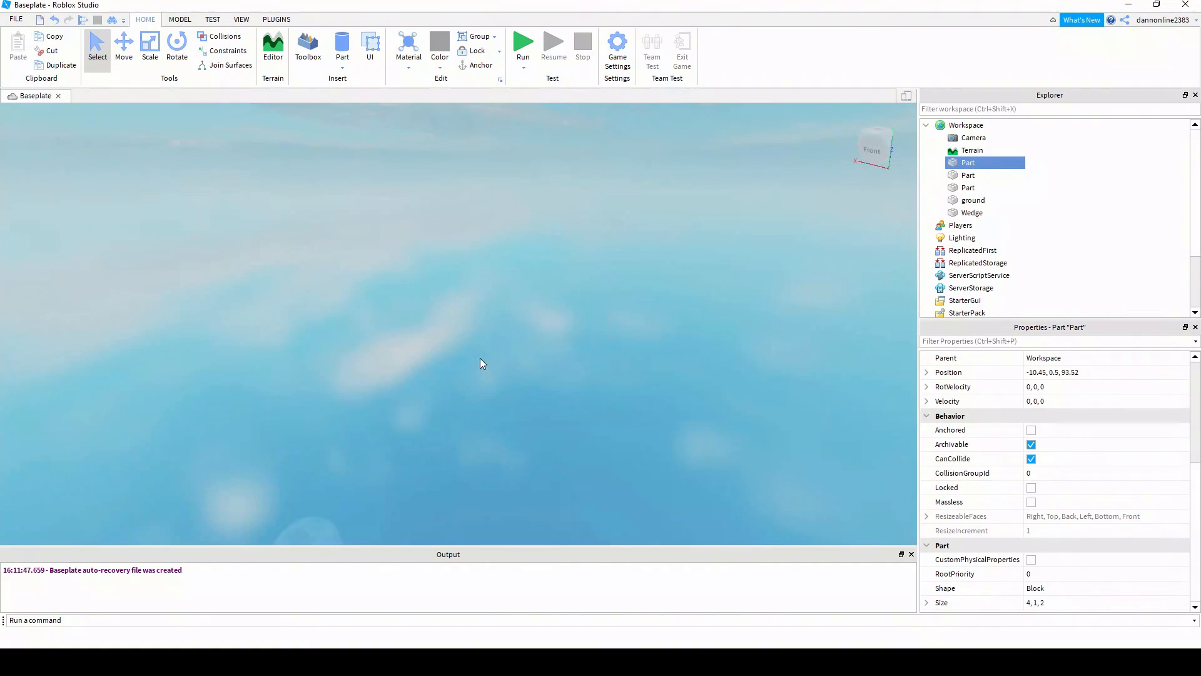
click(1031, 603)
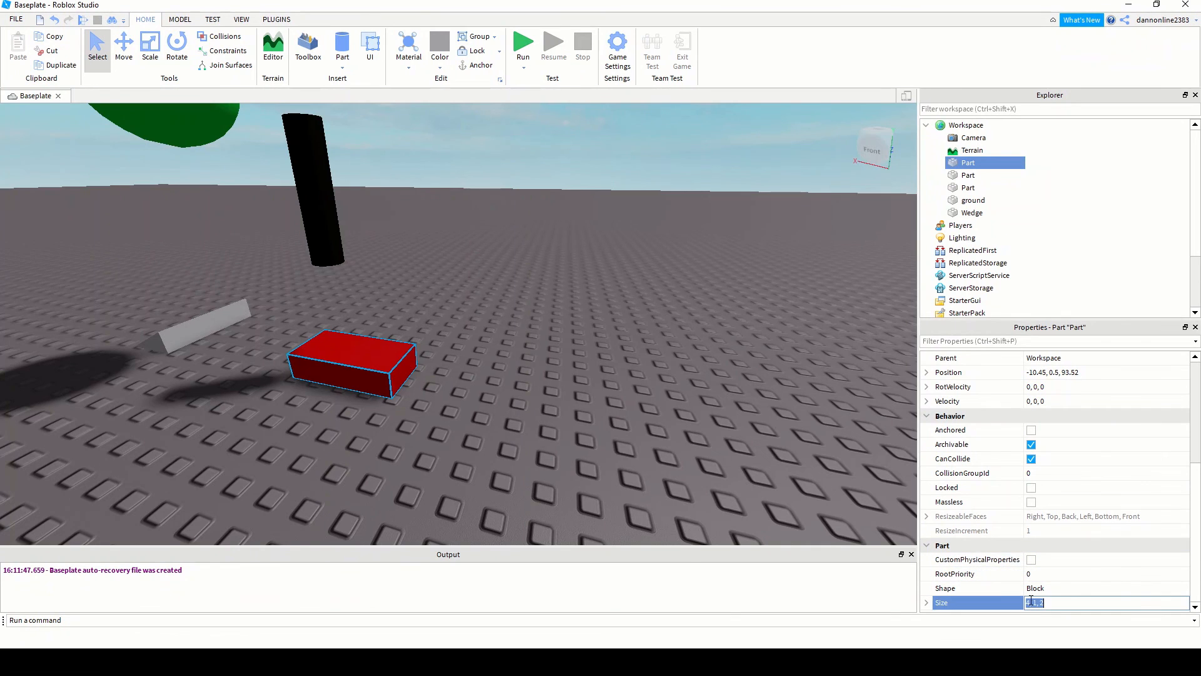
scroll(416, 374, down, 5)
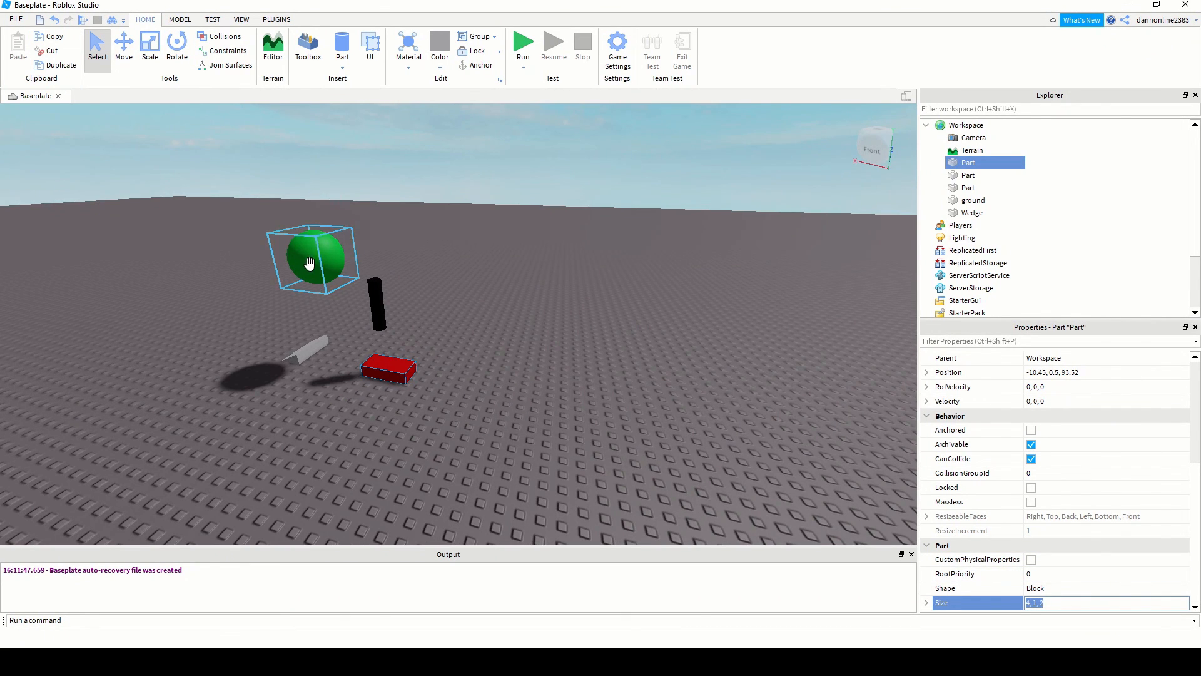
click(317, 285)
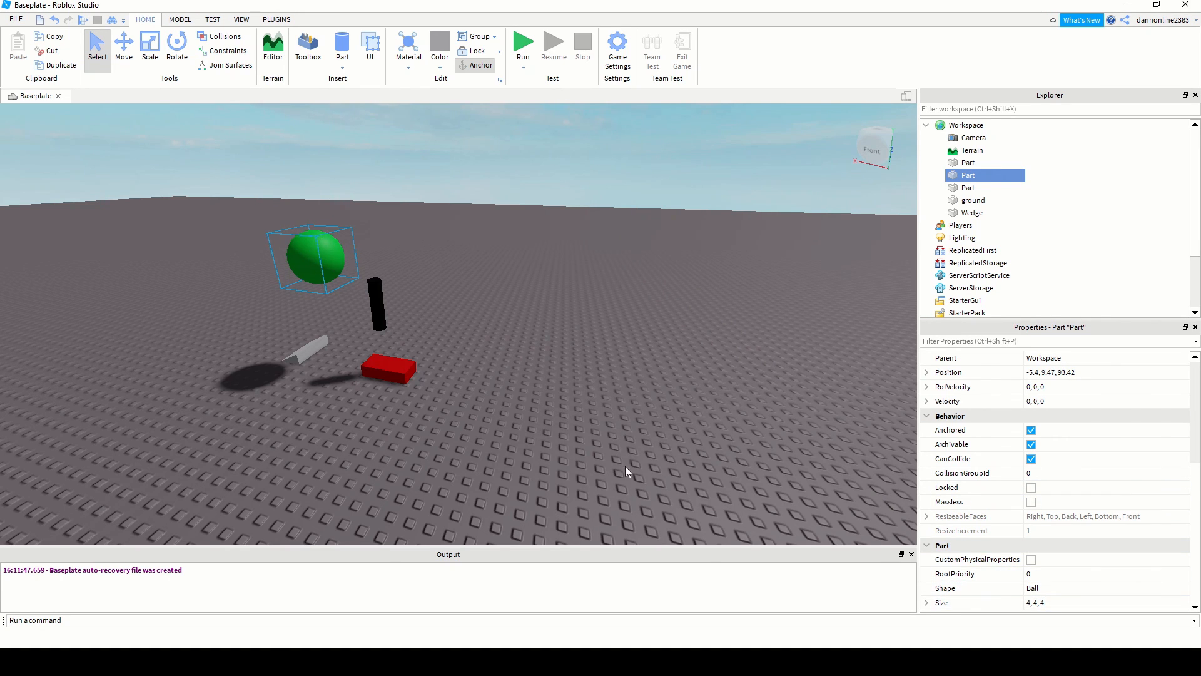
- Set the red block's Size to 5, 4, 10
click(372, 370)
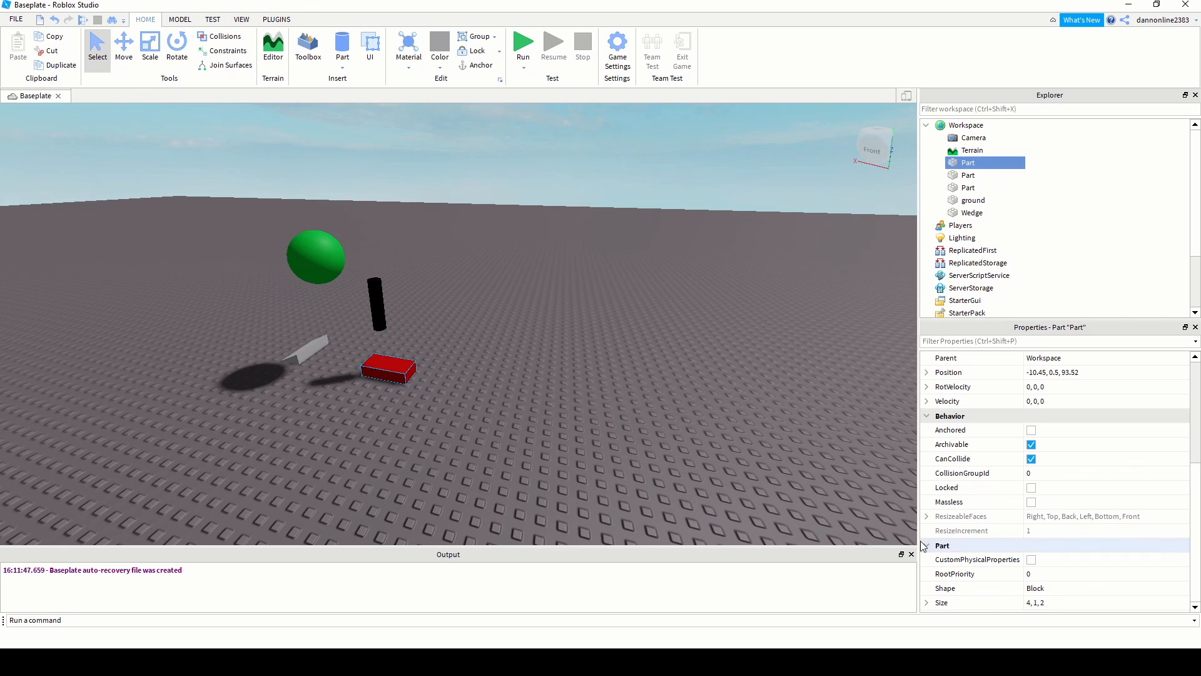
click(1058, 603)
text(5,4,)
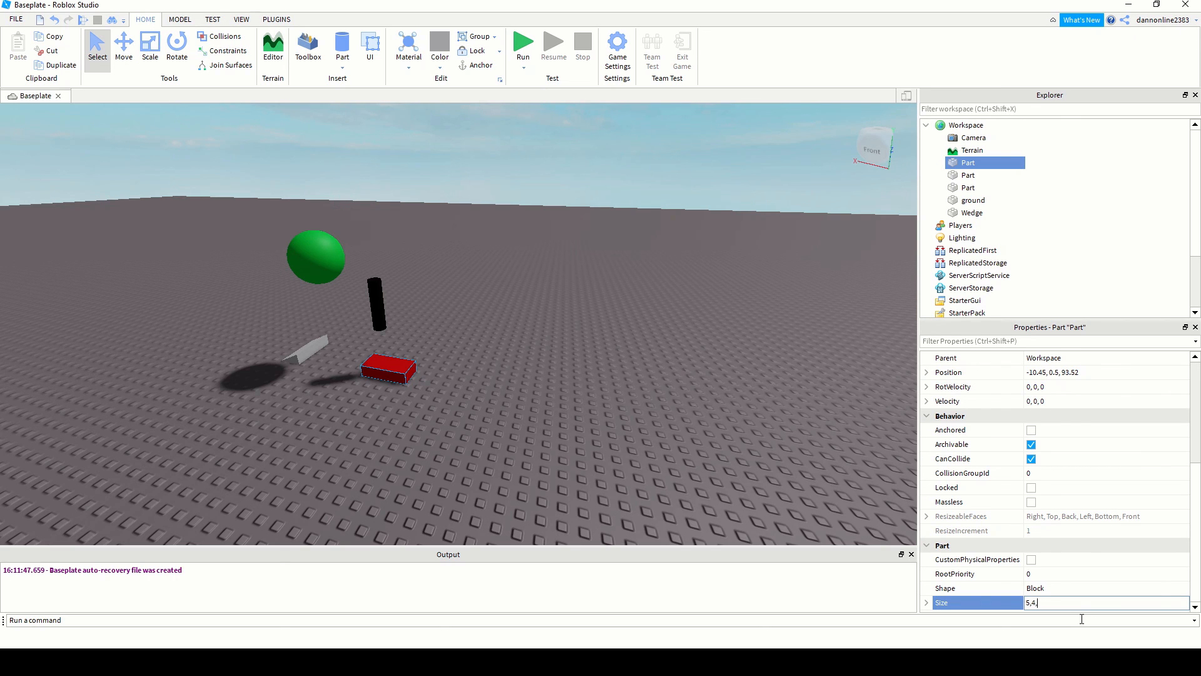
text(10)
key(Return)
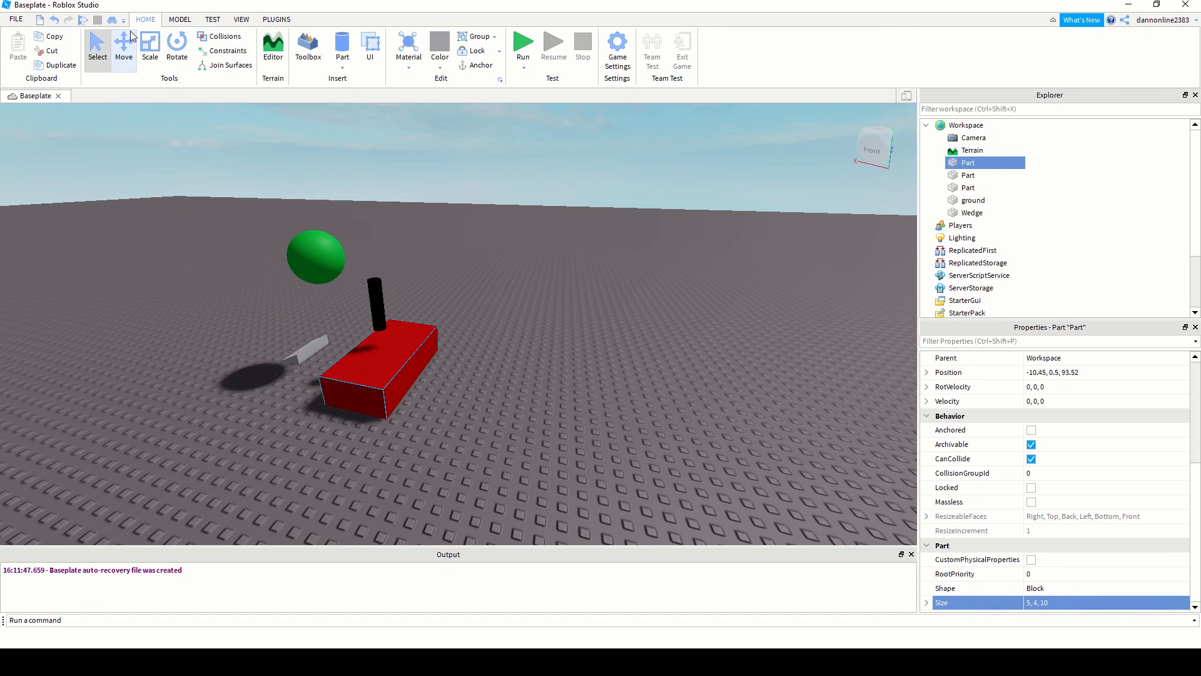
- Scale the red block freehand to about 9.81, 4.18, 10 and move it clear of the black cylinder
key(ctrl+3)
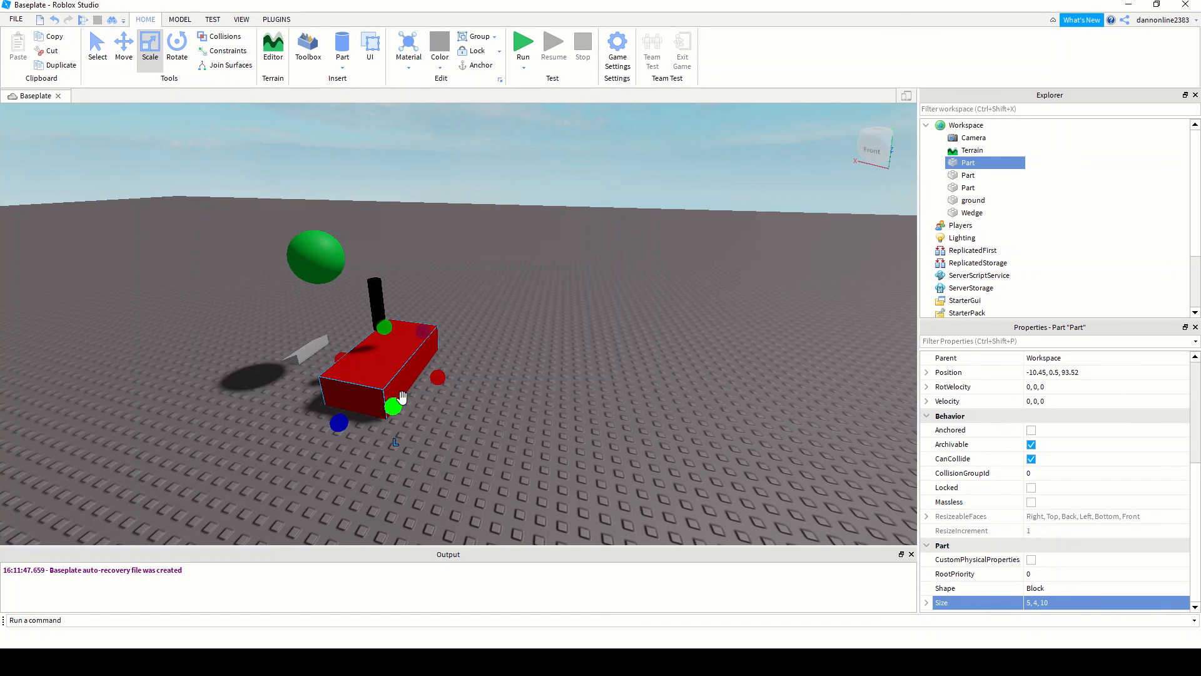
drag(387, 330, 386, 298)
drag(392, 411, 496, 352)
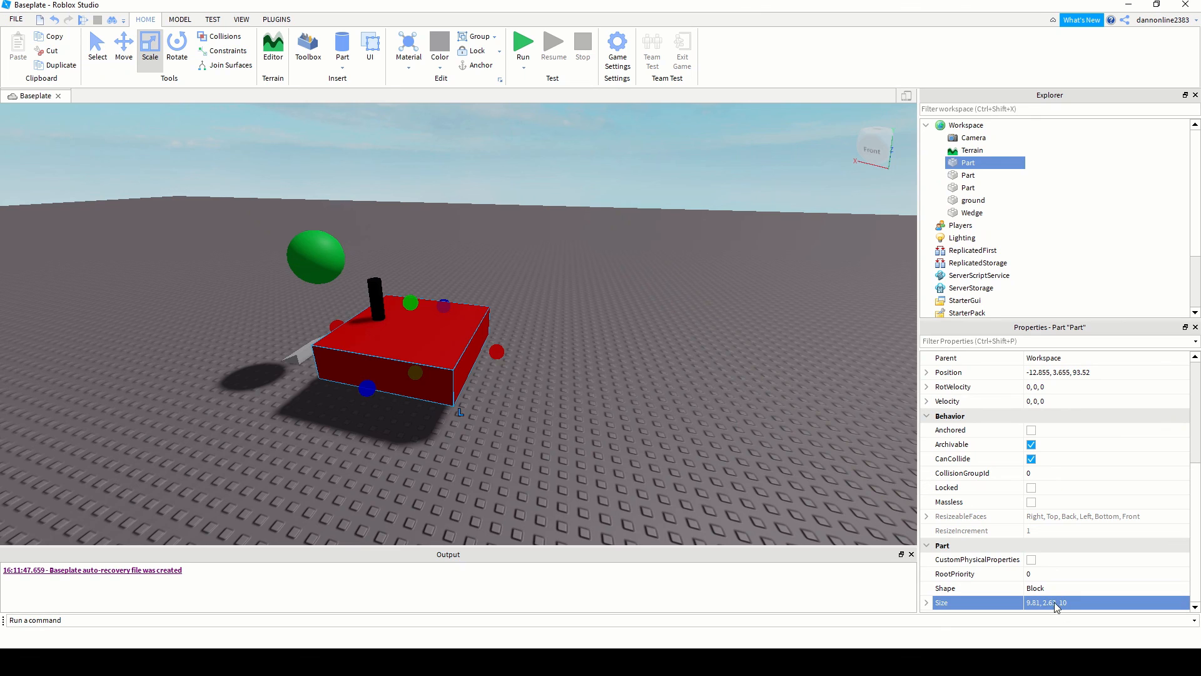
drag(422, 377, 564, 416)
drag(535, 324, 538, 307)
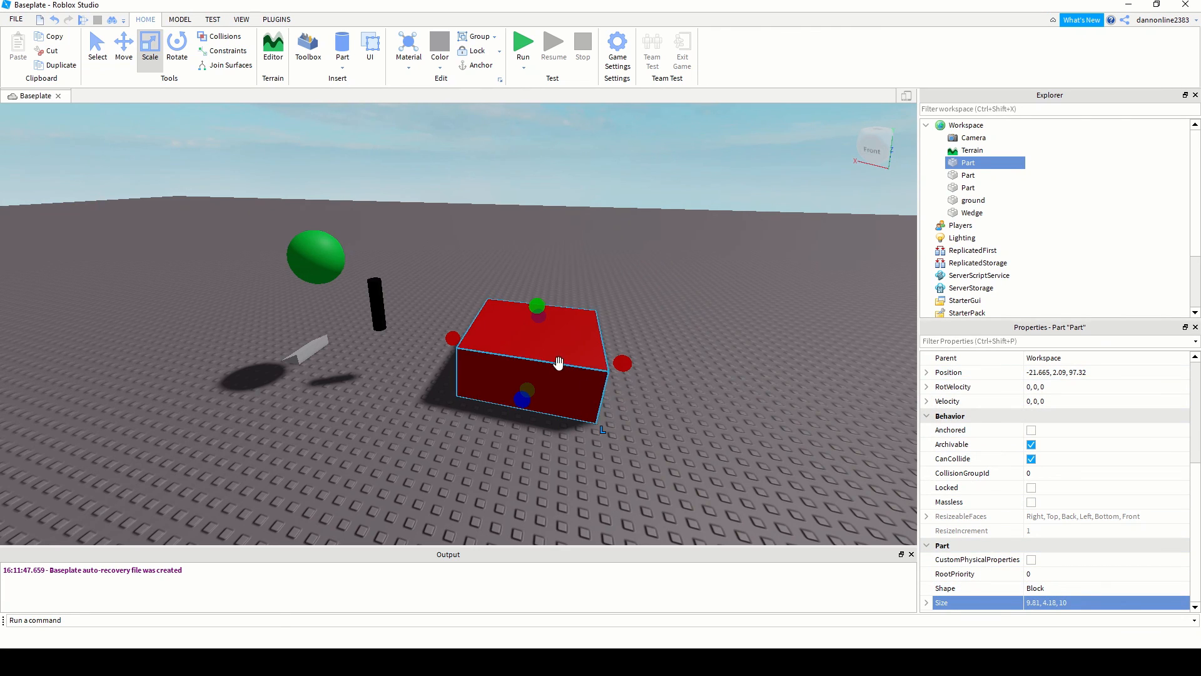
- Move the red block across the baseplate to a position of about -36.6, 2.09, 110.83
drag(558, 358, 536, 381)
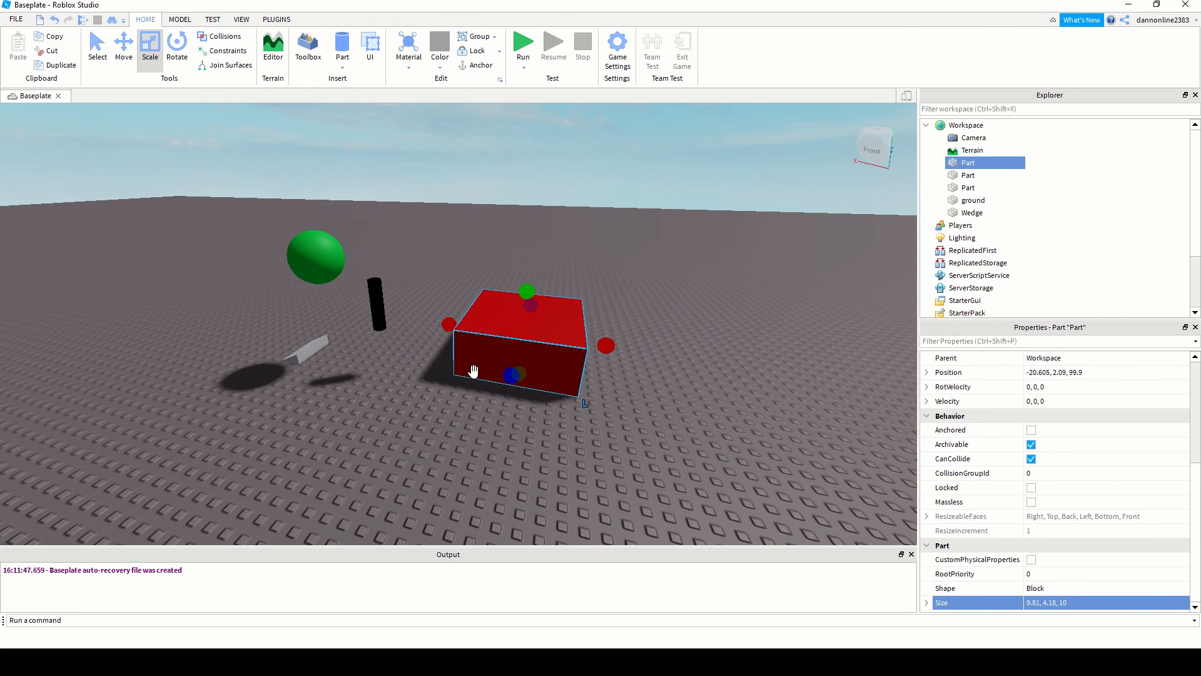
drag(498, 341, 572, 353)
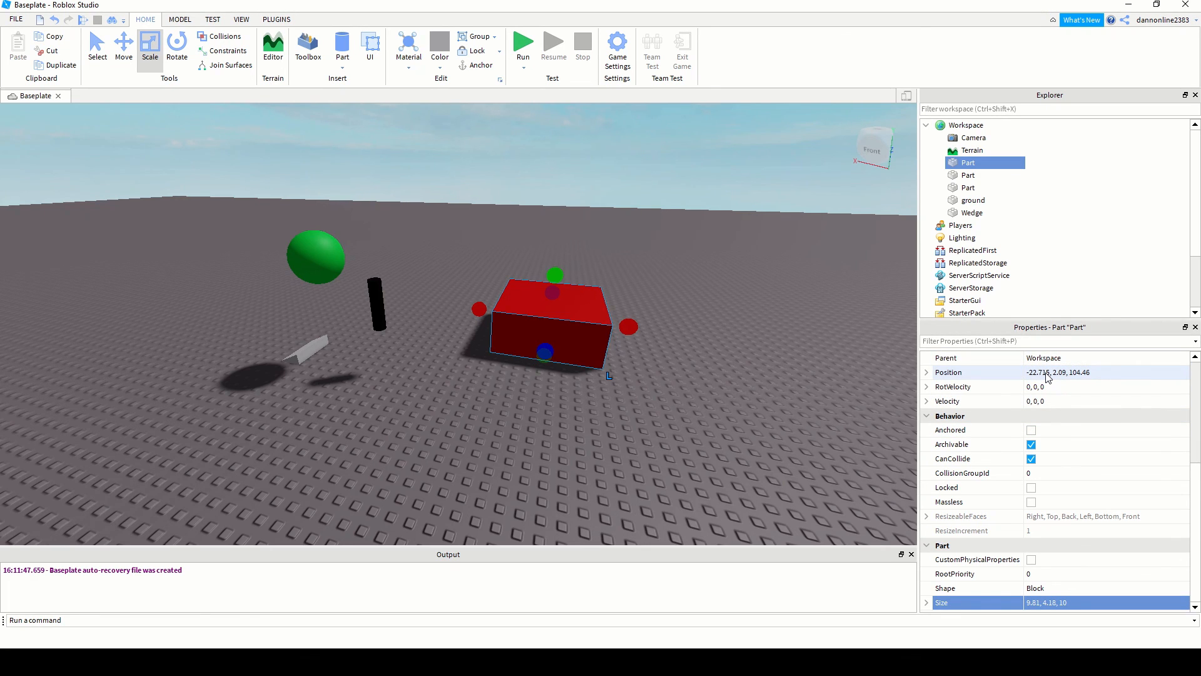
drag(510, 319, 701, 325)
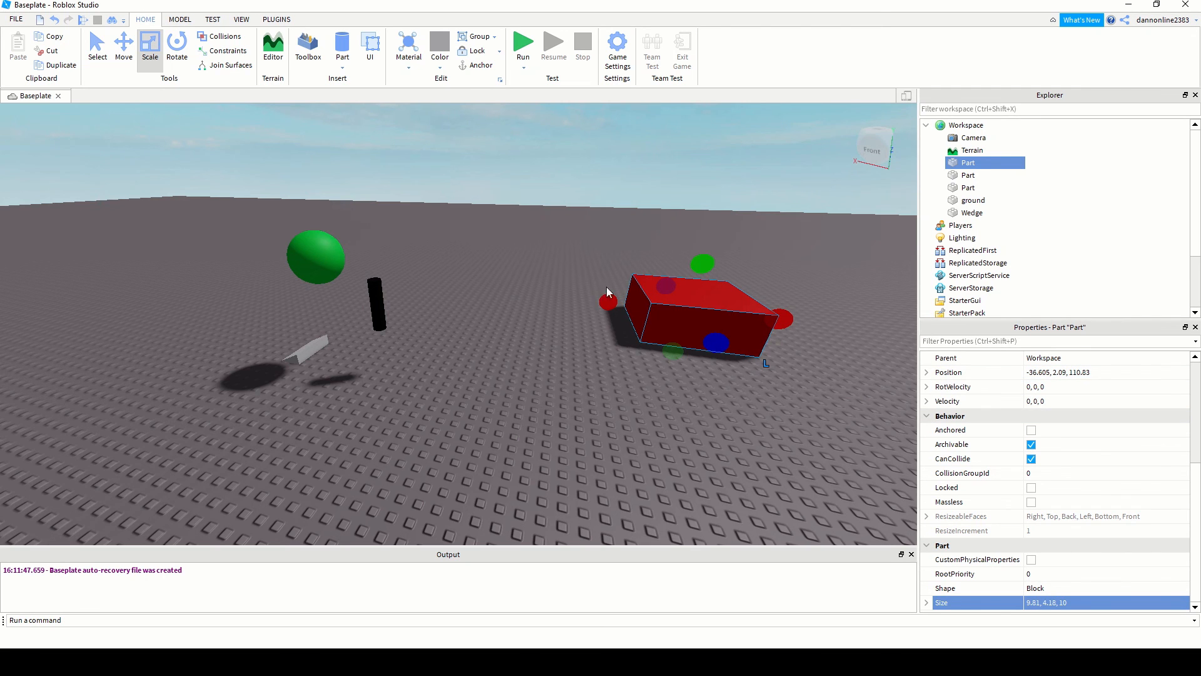
- Select the sphere, cylinder, wedge and red block together, move them as a group over the baseplate, and clear the selection
scroll(487, 415, down, 5)
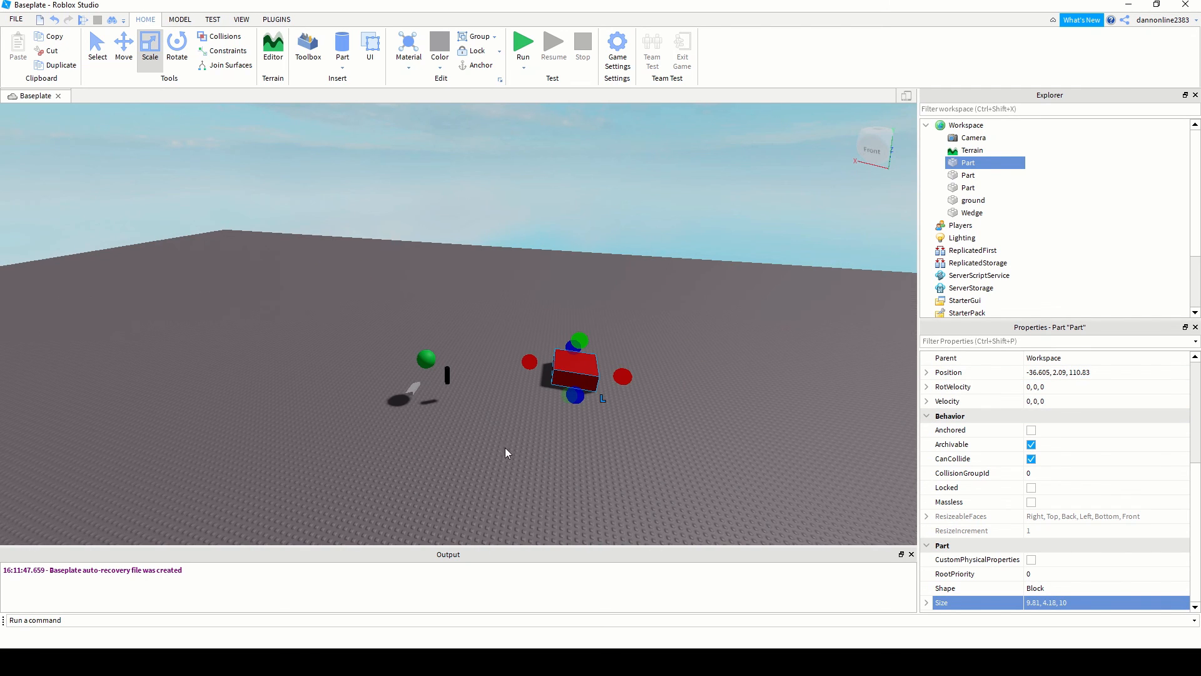
mouse_move(506, 448)
middle_down()
mouse_move(493, 426)
mouse_move(501, 437)
middle_up()
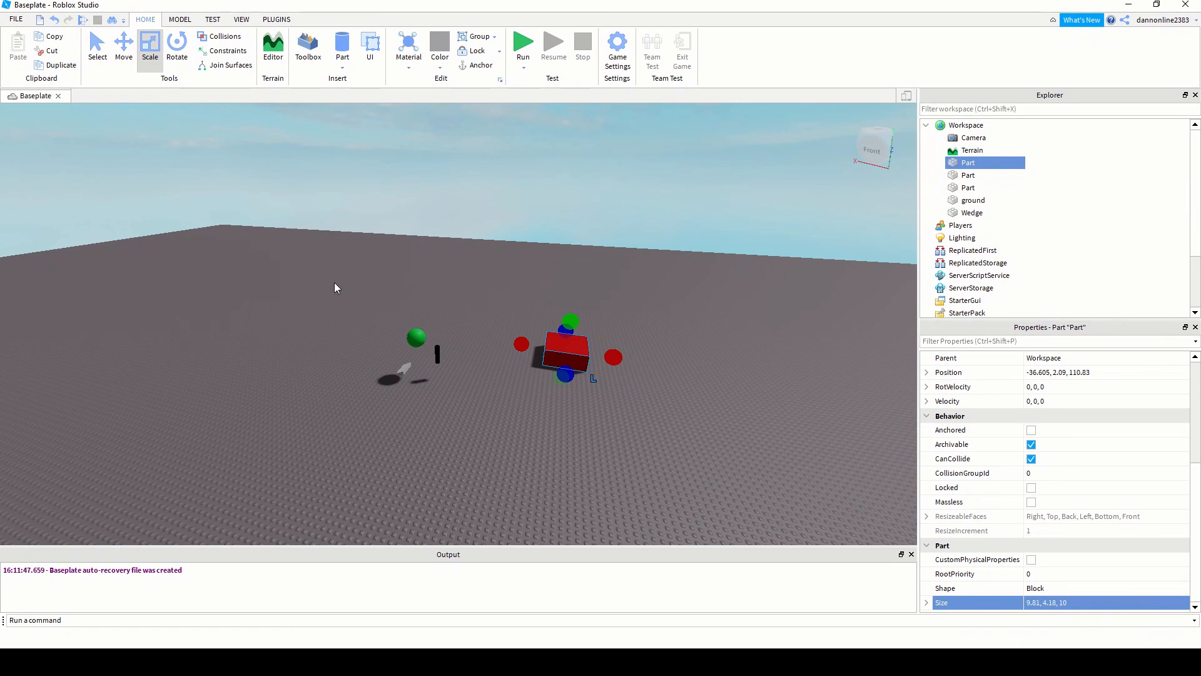
drag(269, 273, 664, 428)
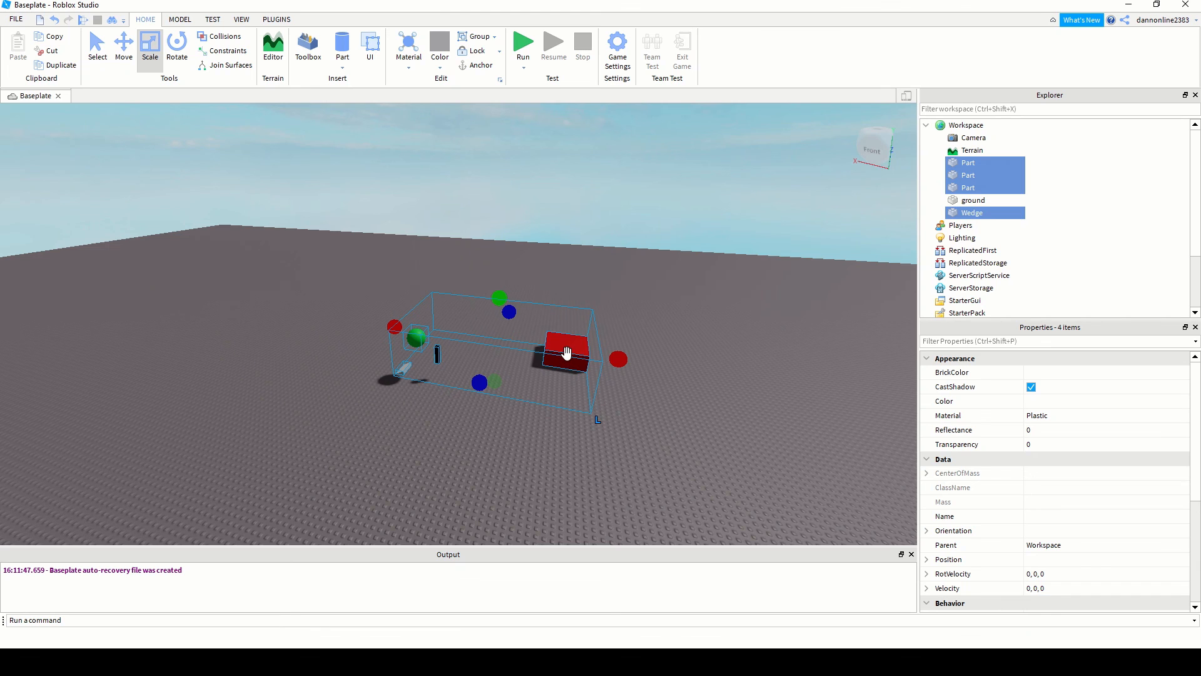
drag(566, 352, 557, 418)
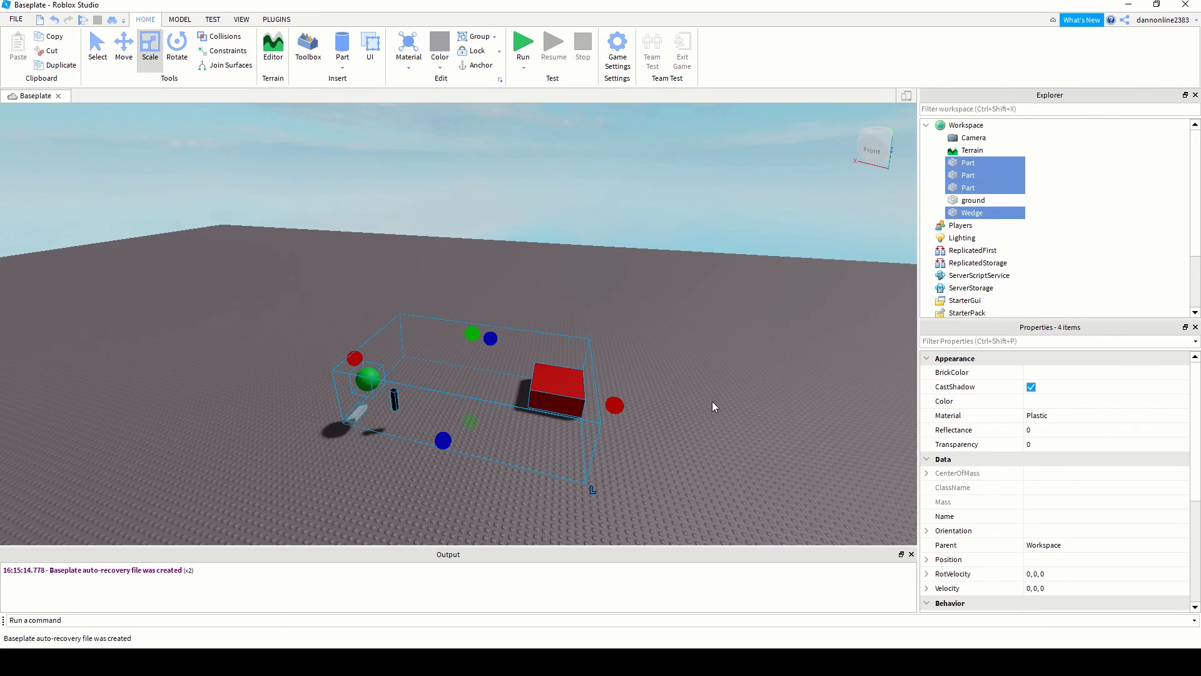
click(639, 421)
drag(282, 301, 456, 374)
click(515, 356)
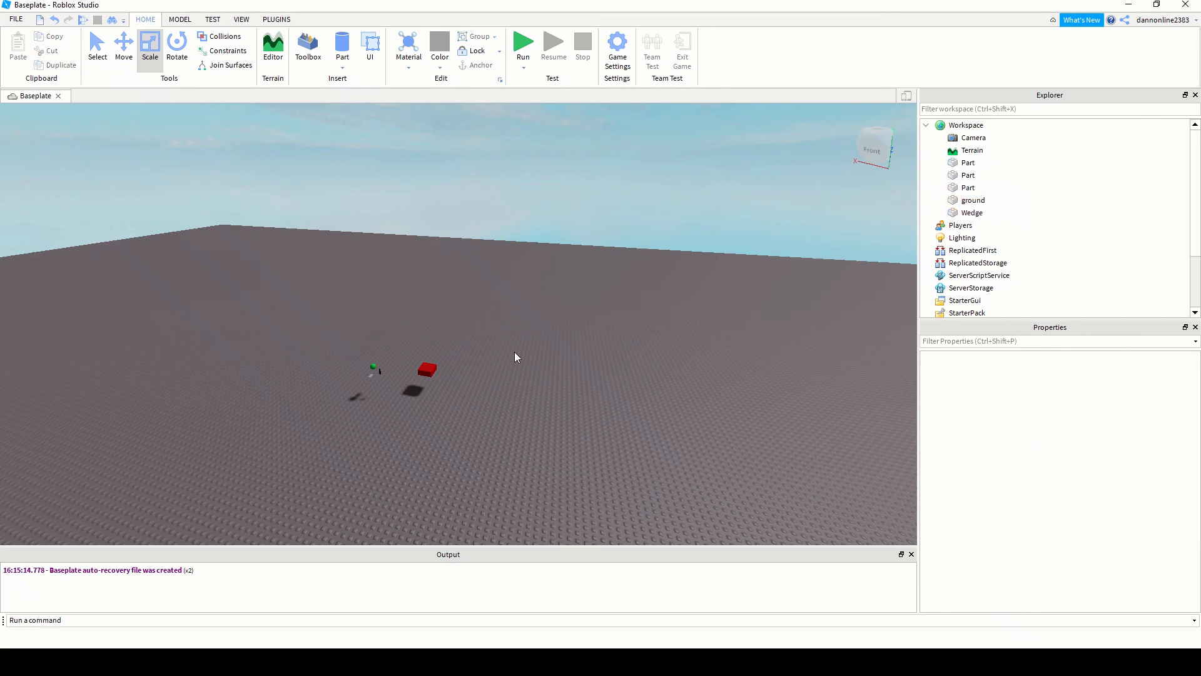